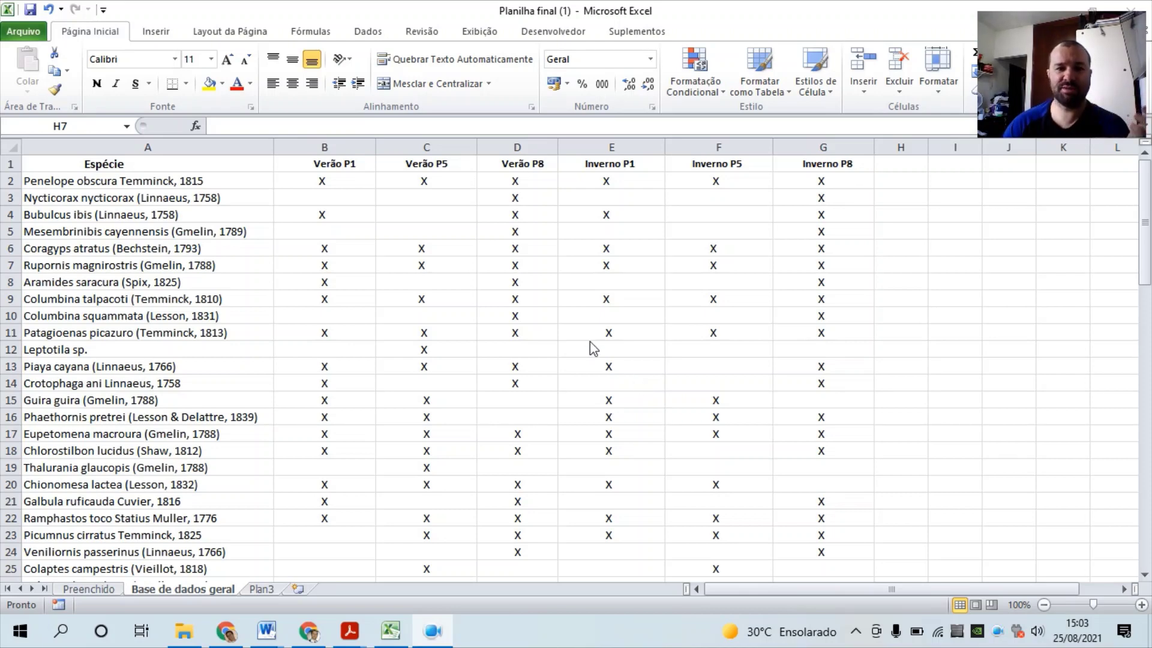
- Replace all empty cells in the species presence data, range B2:G81, with 0
key(alt+Tab)
click(346, 181)
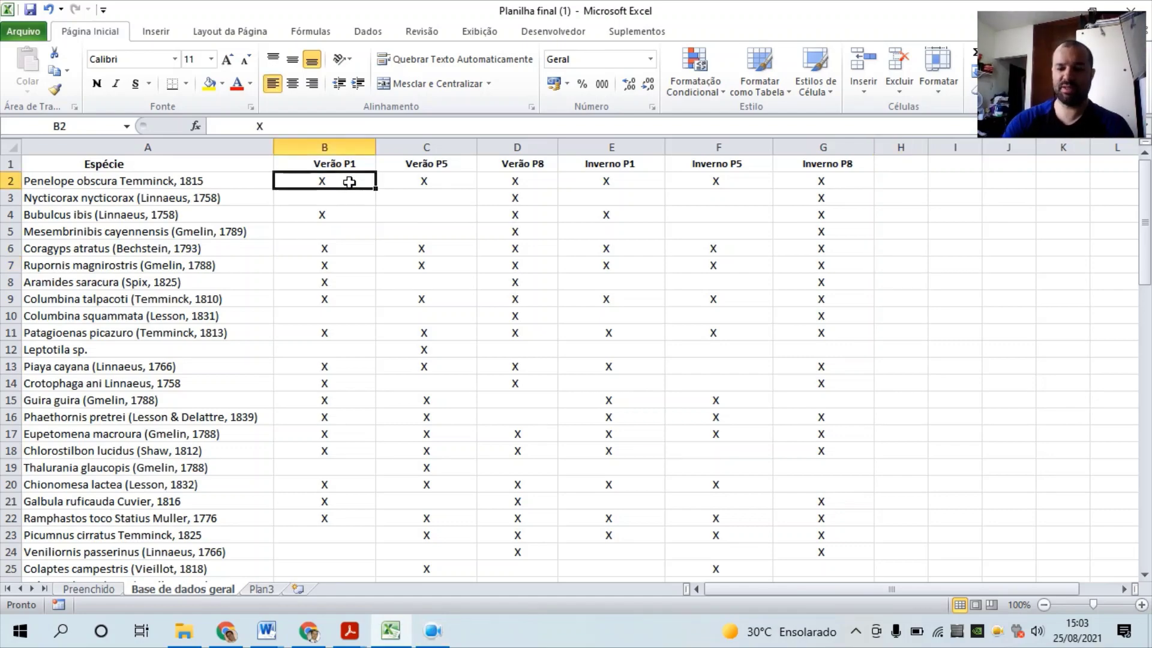
key(shift+Right)
key(shift+Right)
key(shift+Right)
key(shift+Right)
key(shift+Right)
key(shift+Down)
key(shift+Down)
key(shift+Down)
key(shift+Down)
key(shift+Down)
key(shift+Down)
key(shift+Down)
key(shift+Down)
key(shift+Down)
key(shift+Down)
key(shift+Down)
key(shift+Down)
key(shift+Down)
key(shift+Down)
key(shift+Down)
key(shift+Down)
key(shift+Down)
key(shift+Down)
key(shift+Down)
key(shift+Down)
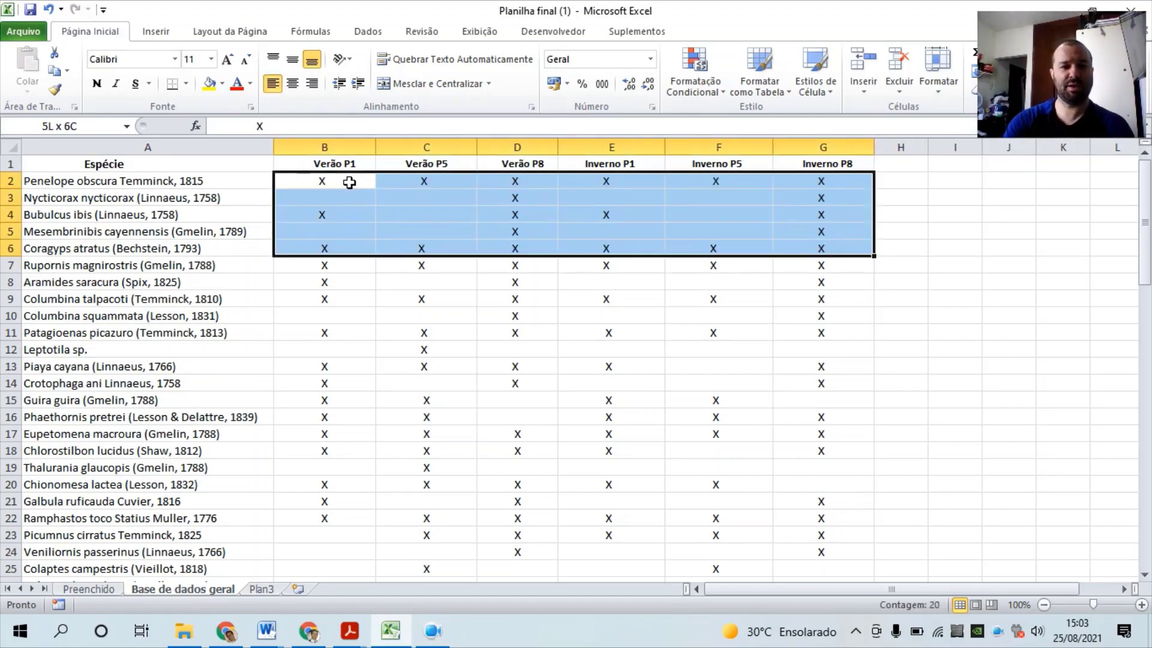
key(shift+Down)
key(shift+Down)
key(shift+Down)
key(shift+Down)
key(shift+Down)
key(shift+Down)
key(shift+Down)
key(shift+Down)
key(shift+Down)
key(shift+Down)
key(shift+Down)
key(shift+Down)
key(shift+Down)
key(shift+Down)
key(shift+Down)
key(shift+Down)
key(shift+Down)
key(shift+Down)
key(shift+Down)
key(shift+Down)
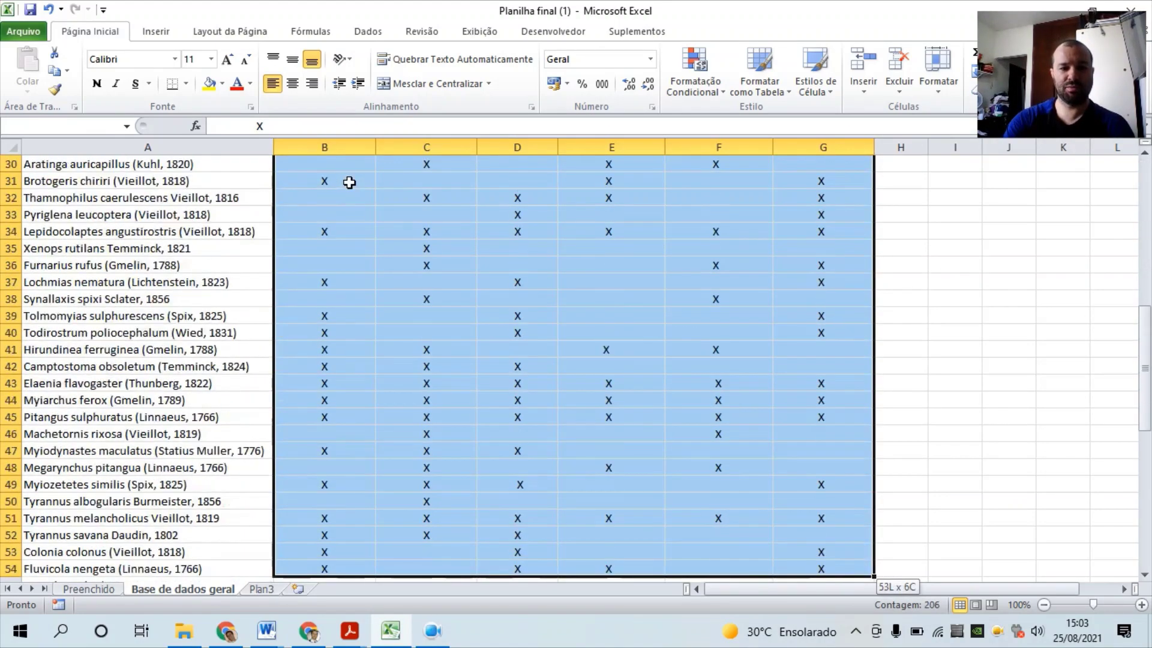
key(shift+Down)
key(shift+Down)
key(shift+Down)
key(shift+Down)
key(shift+Down)
key(shift+Down)
key(shift+Down)
key(shift+Down)
key(shift+Down)
key(shift+Down)
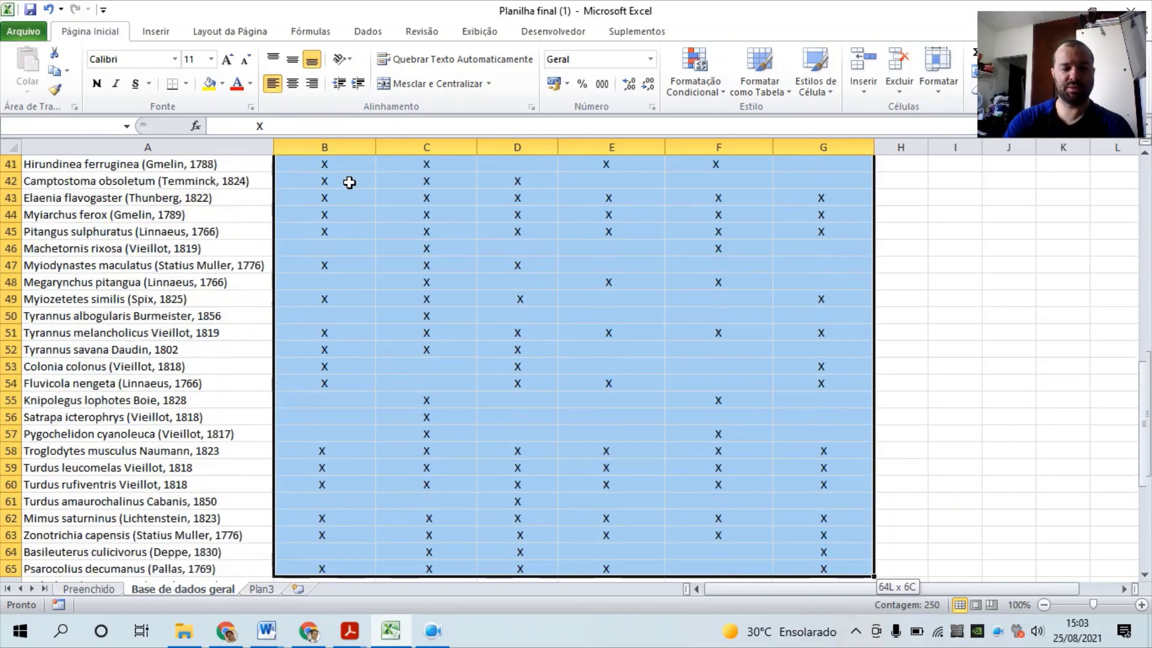
key(shift+Down)
key(shift+Down)
key(shift+Down)
key(shift+Down)
key(shift+Down)
key(shift+Down)
key(shift+Down)
key(shift+Down)
key(shift+Down)
key(shift+Down)
key(shift+Down)
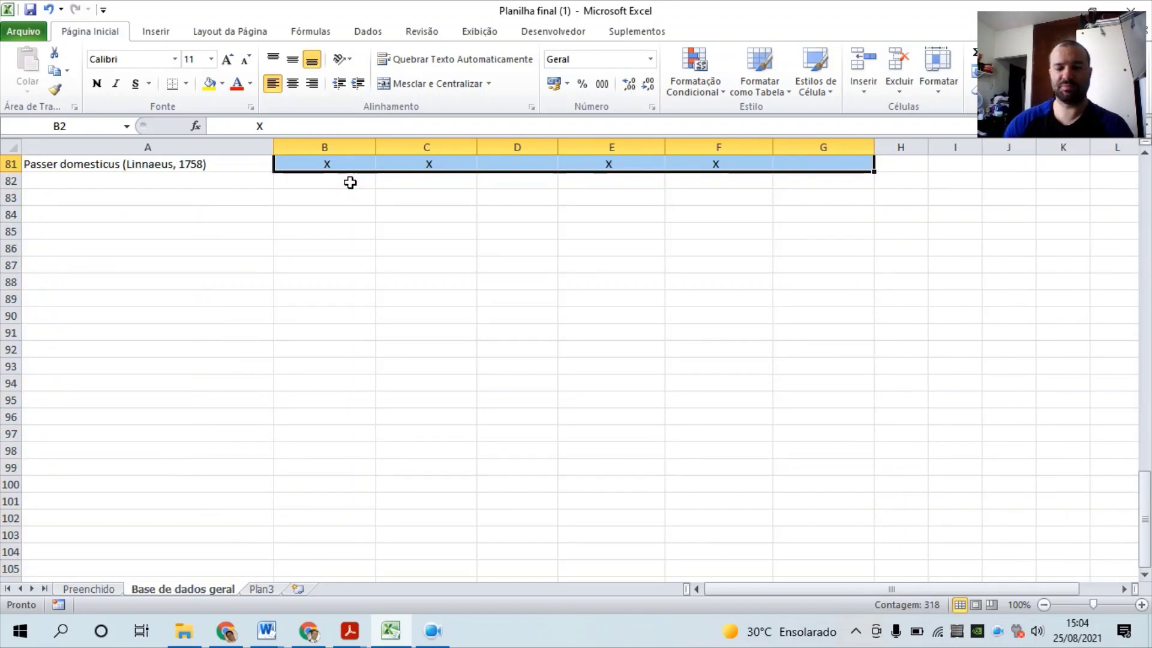
drag(1079, 53, 1080, 169)
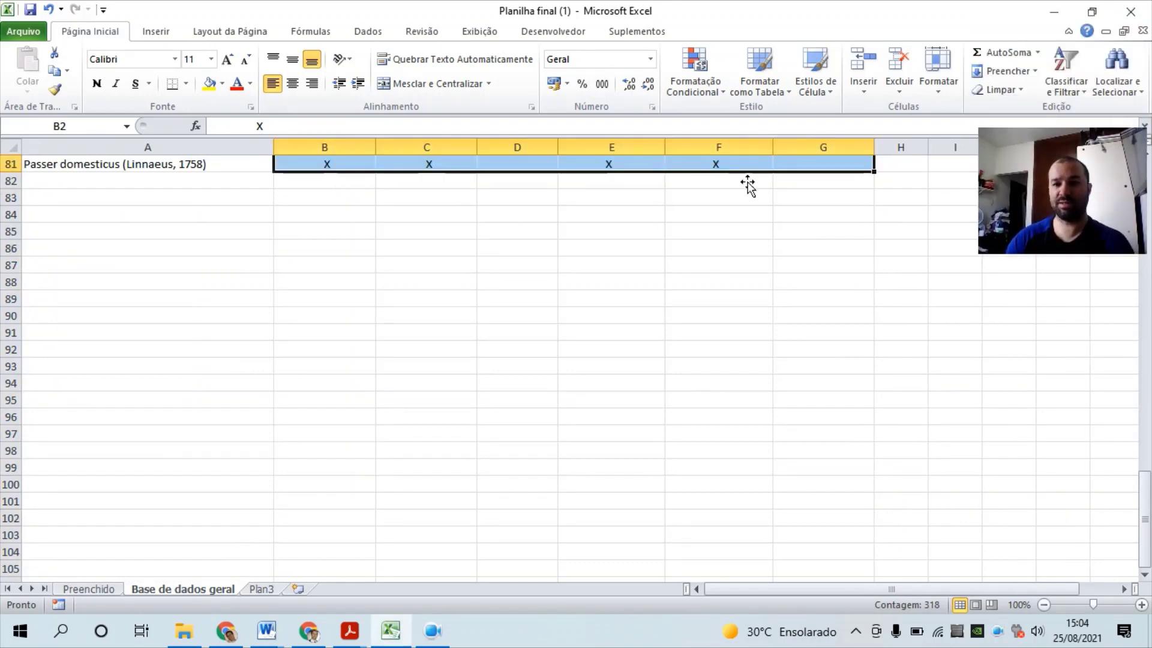
scroll(745, 186, up, 2)
click(1136, 87)
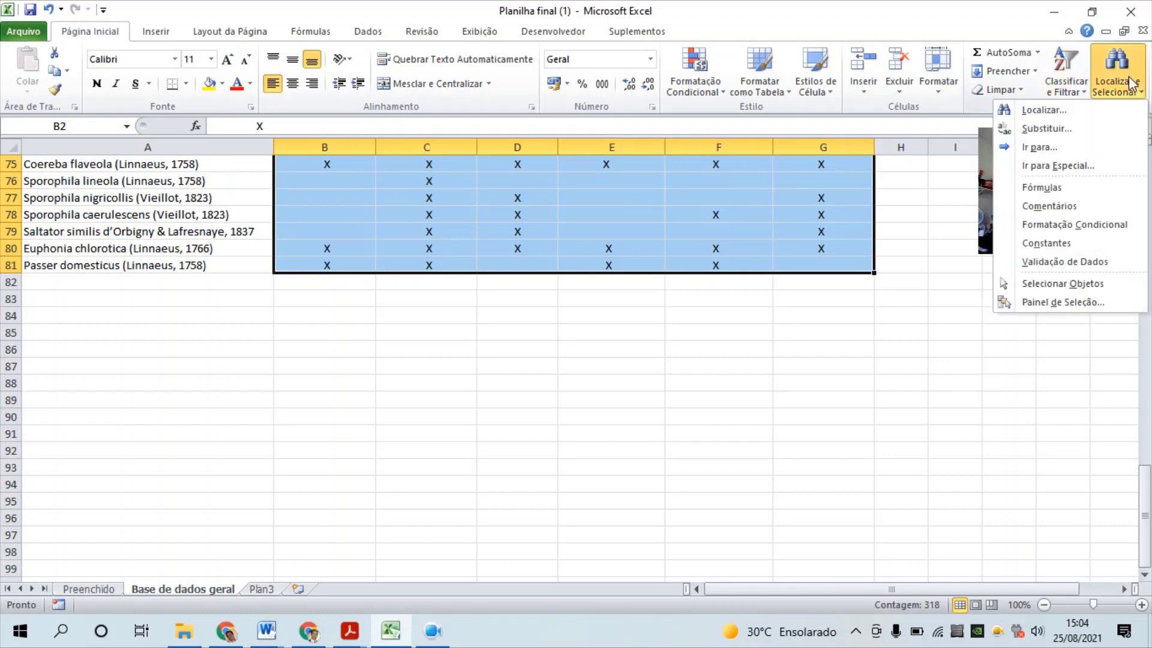
click(1047, 128)
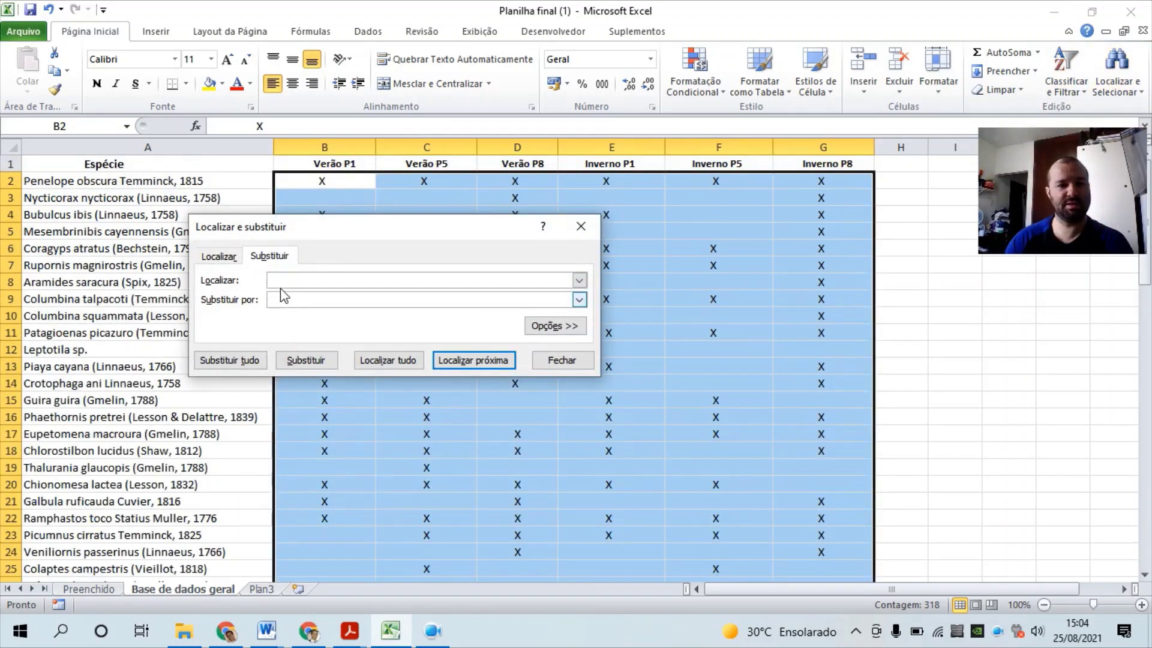
click(291, 298)
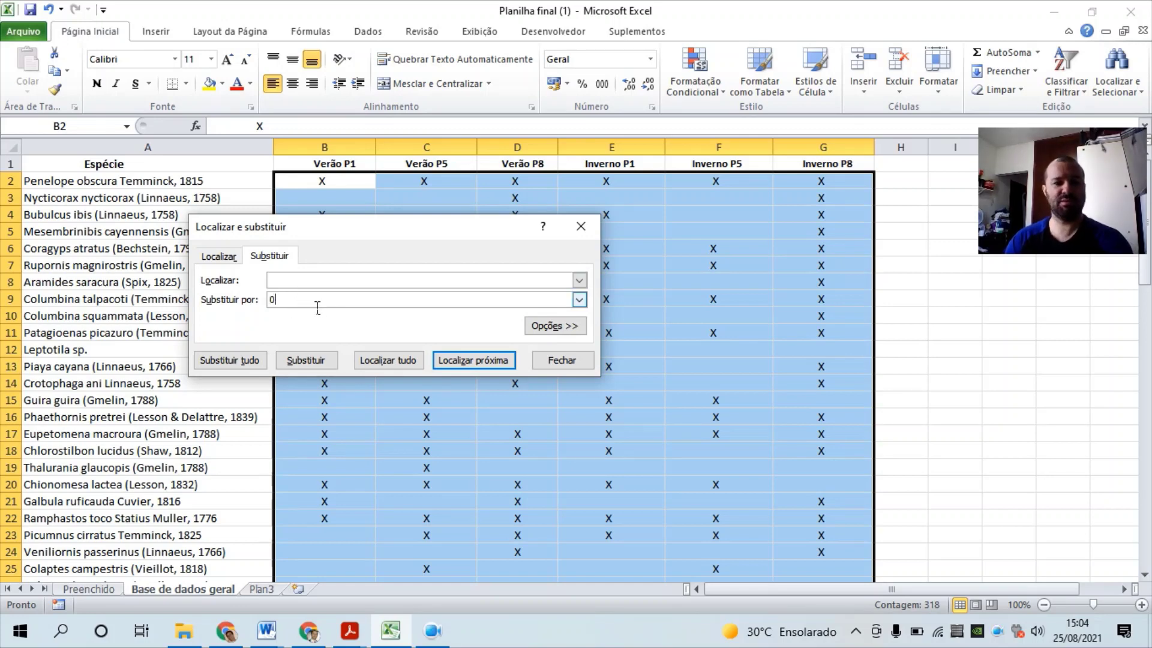
click(258, 363)
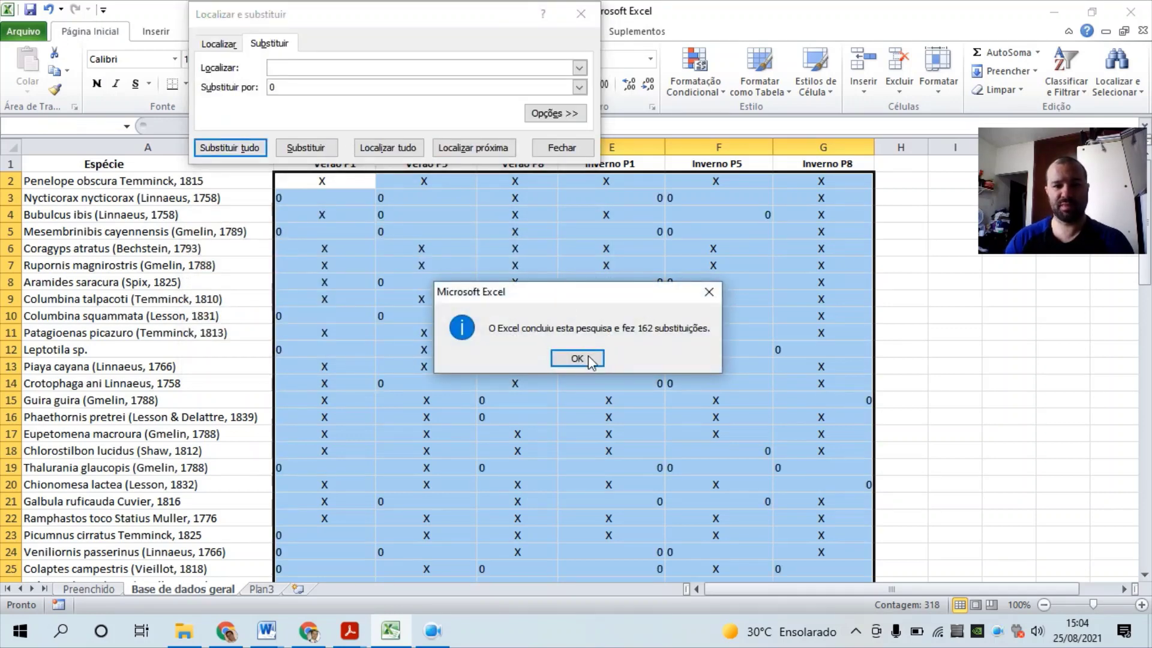
key(Return)
click(250, 148)
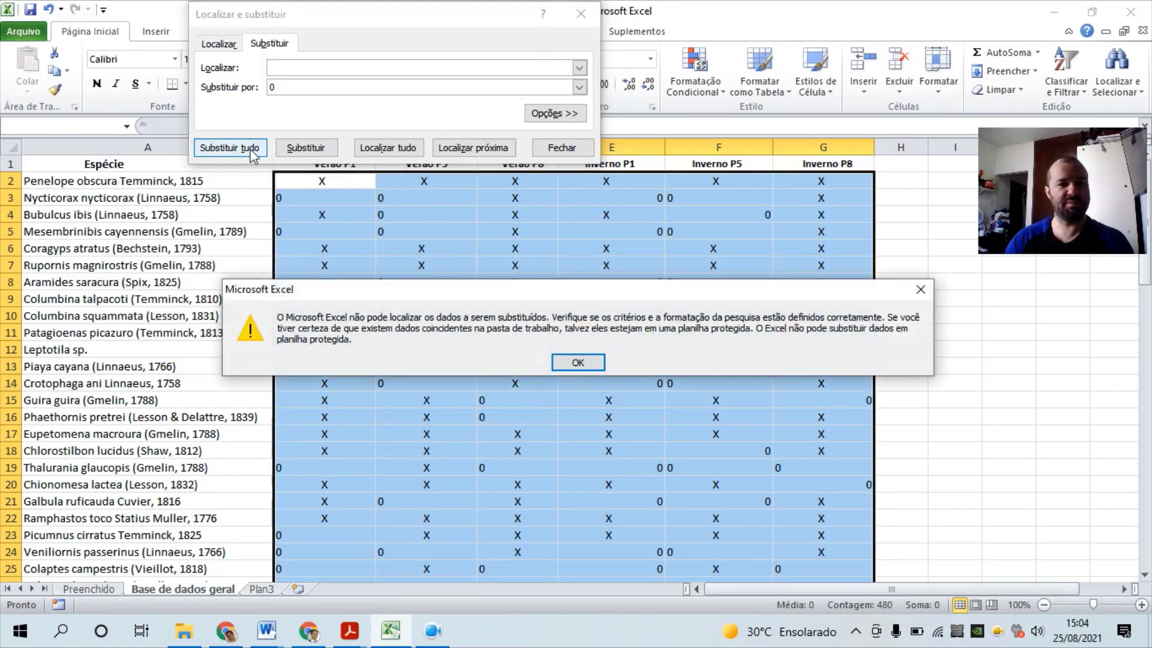
click(562, 365)
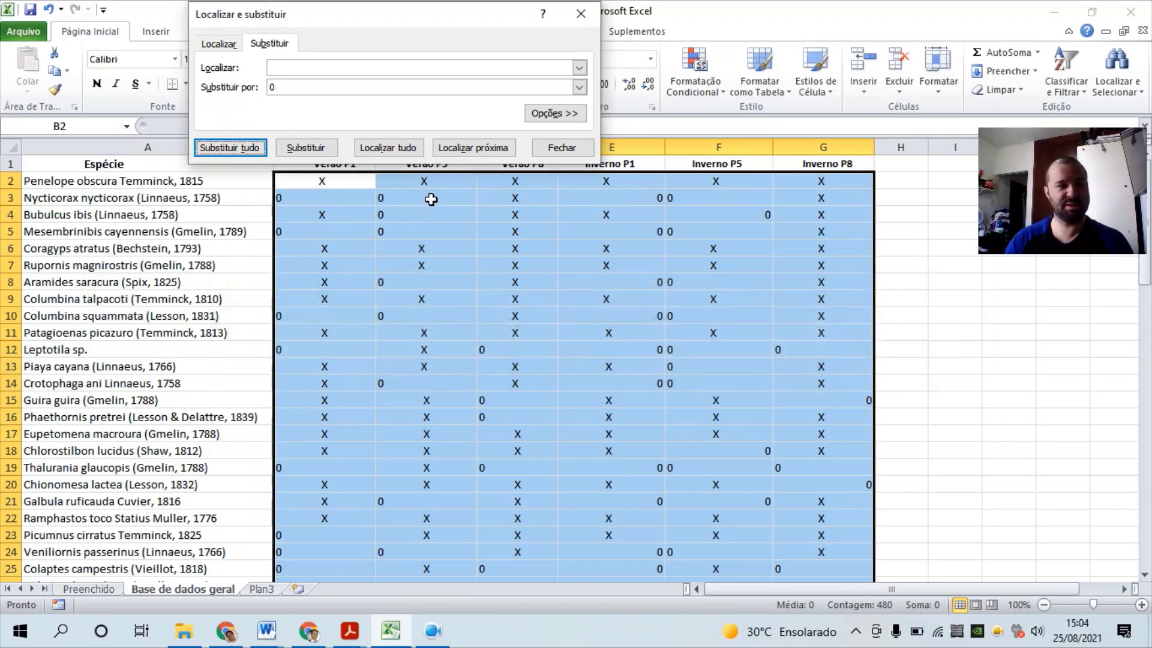
- Replace every X in the selected presence data with 1, and close the find-and-replace dialog
click(302, 68)
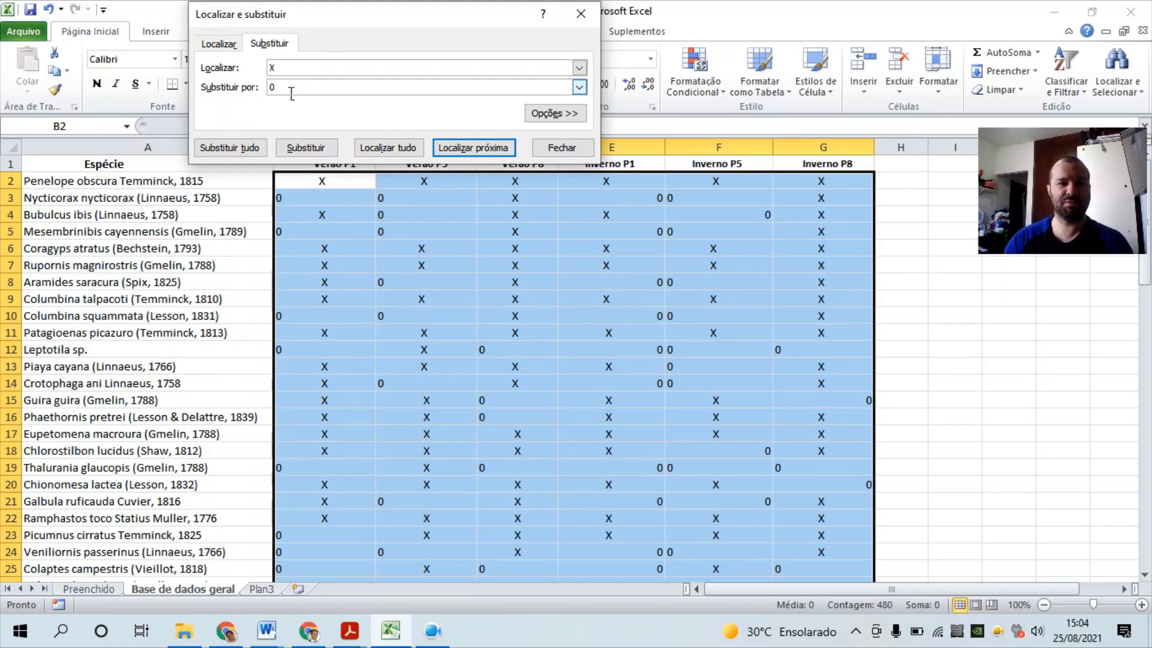
double_click(279, 90)
text(1)
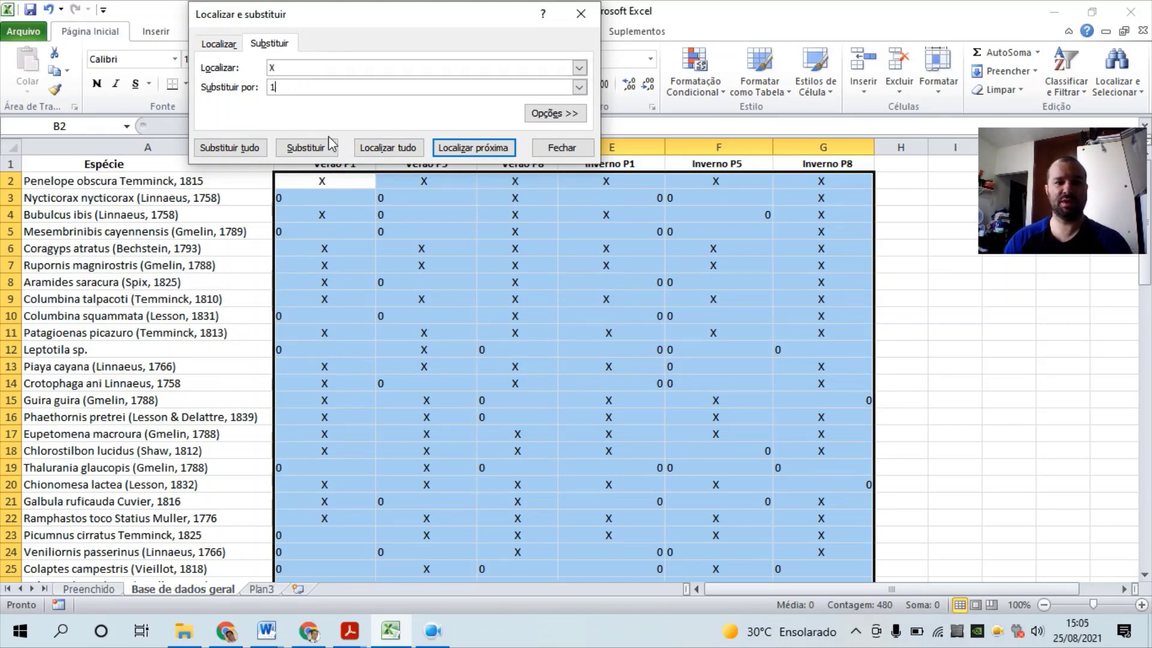
click(243, 150)
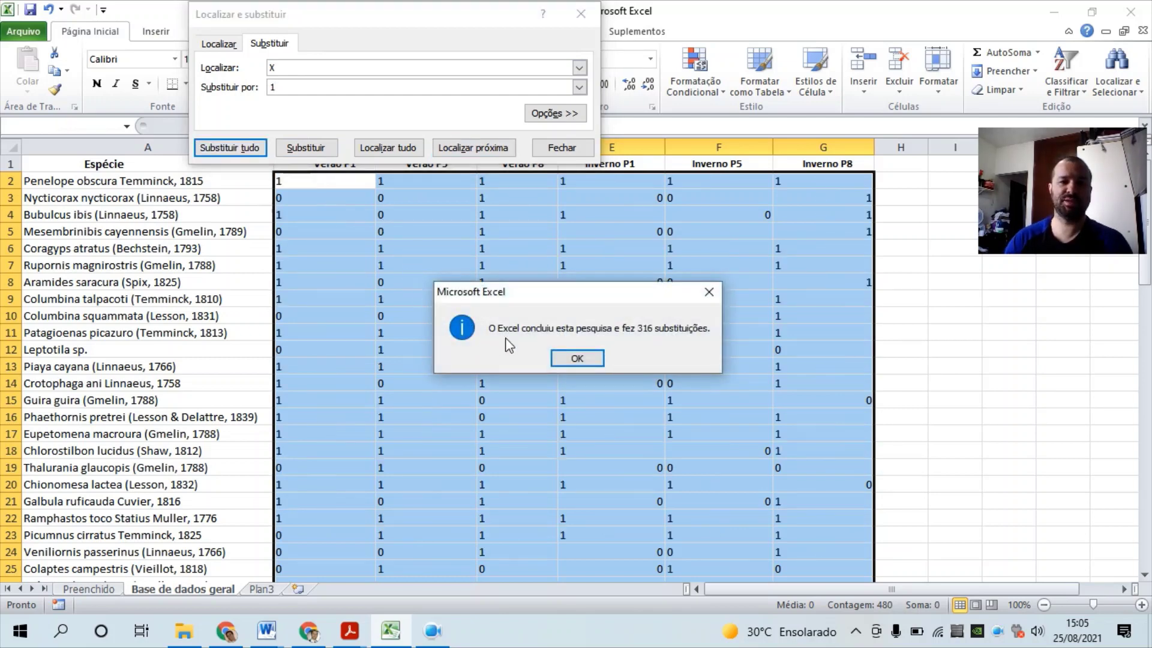
click(578, 359)
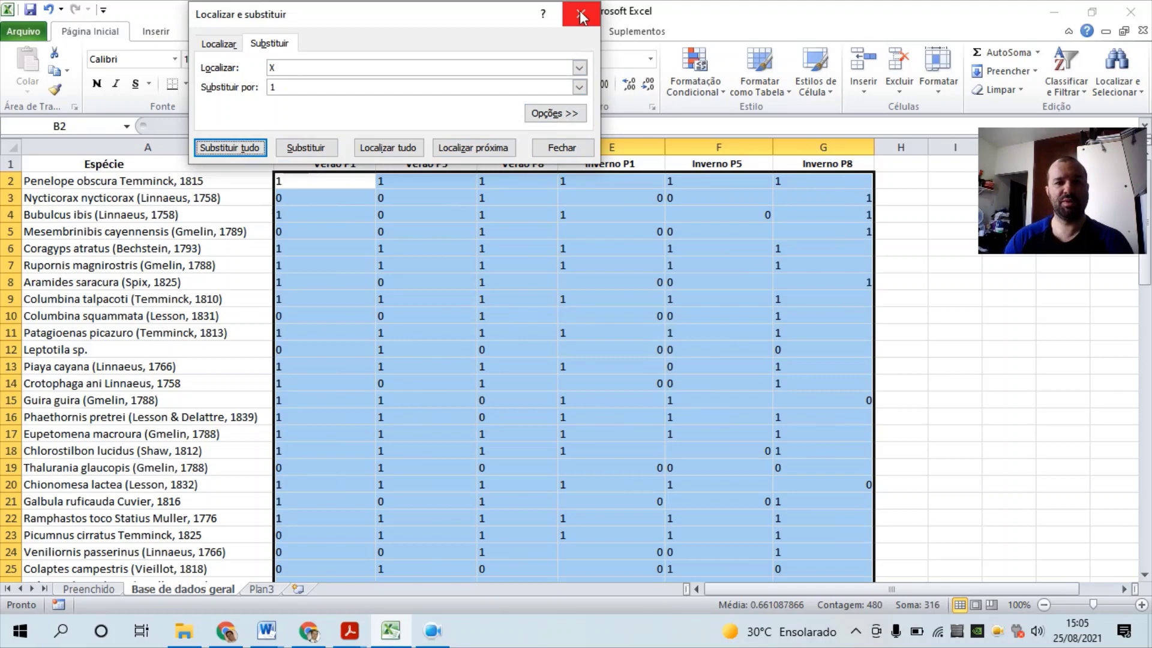
click(561, 148)
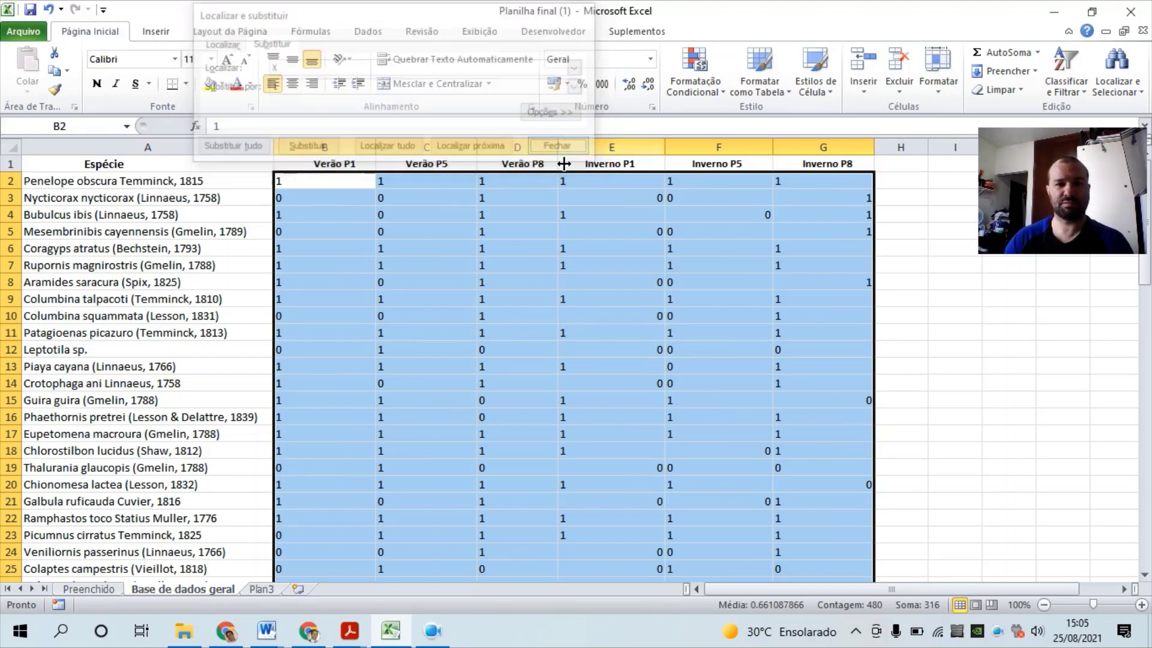
- Review the species names in column A and their 0/1 values, and highlight the summer columns Verão P1 to Verão P8
drag(188, 180, 144, 483)
scroll(135, 420, down, 6)
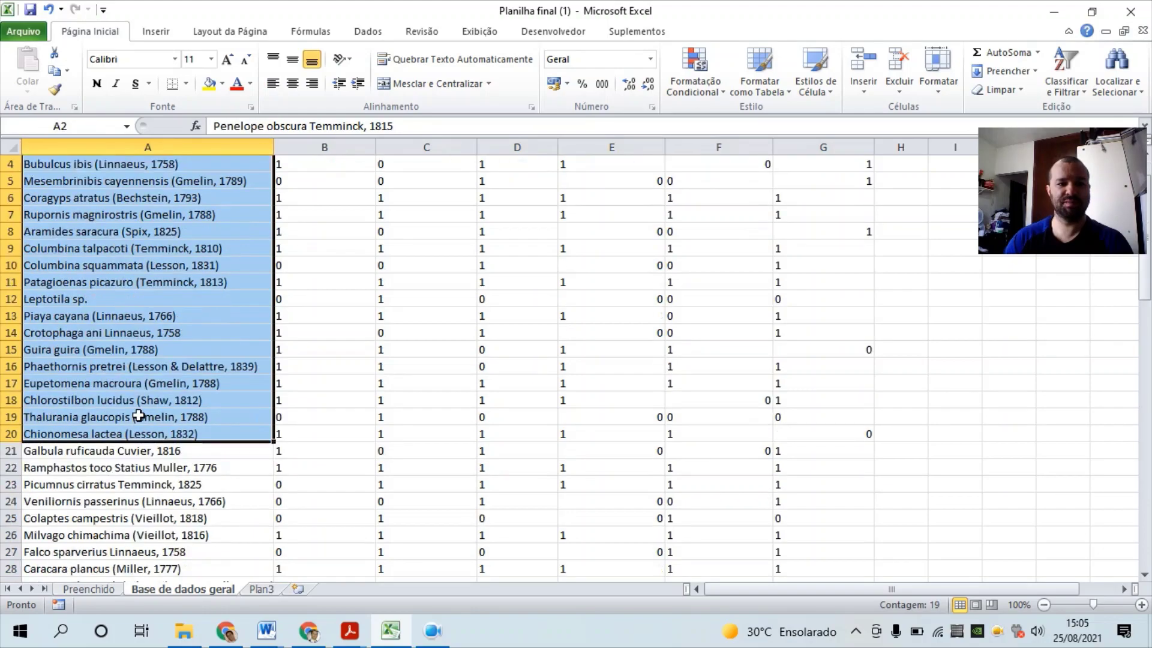
scroll(114, 390, down, 3)
scroll(92, 377, up, 9)
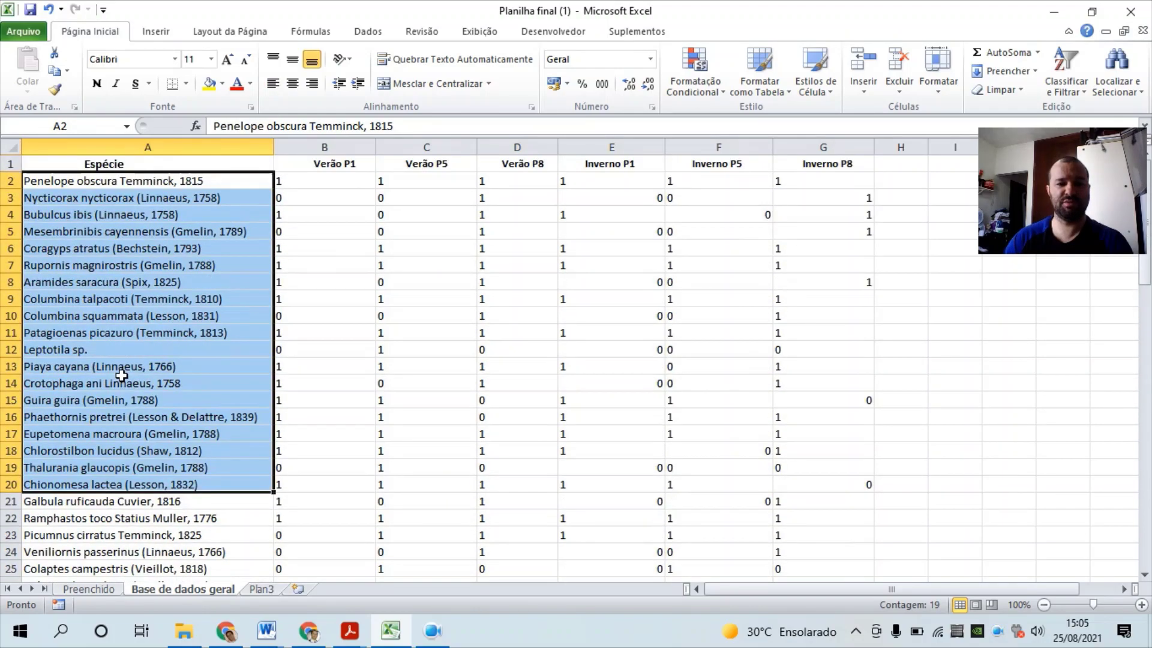
scroll(121, 372, down, 6)
scroll(122, 375, down, 11)
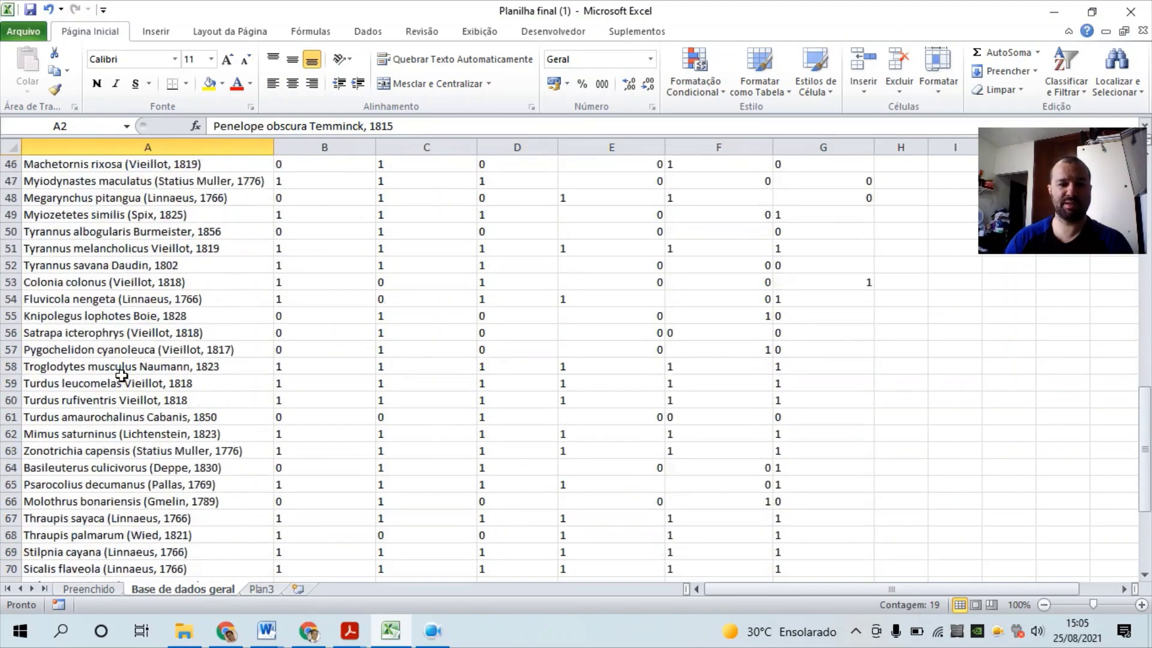
scroll(122, 375, down, 5)
scroll(121, 376, up, 14)
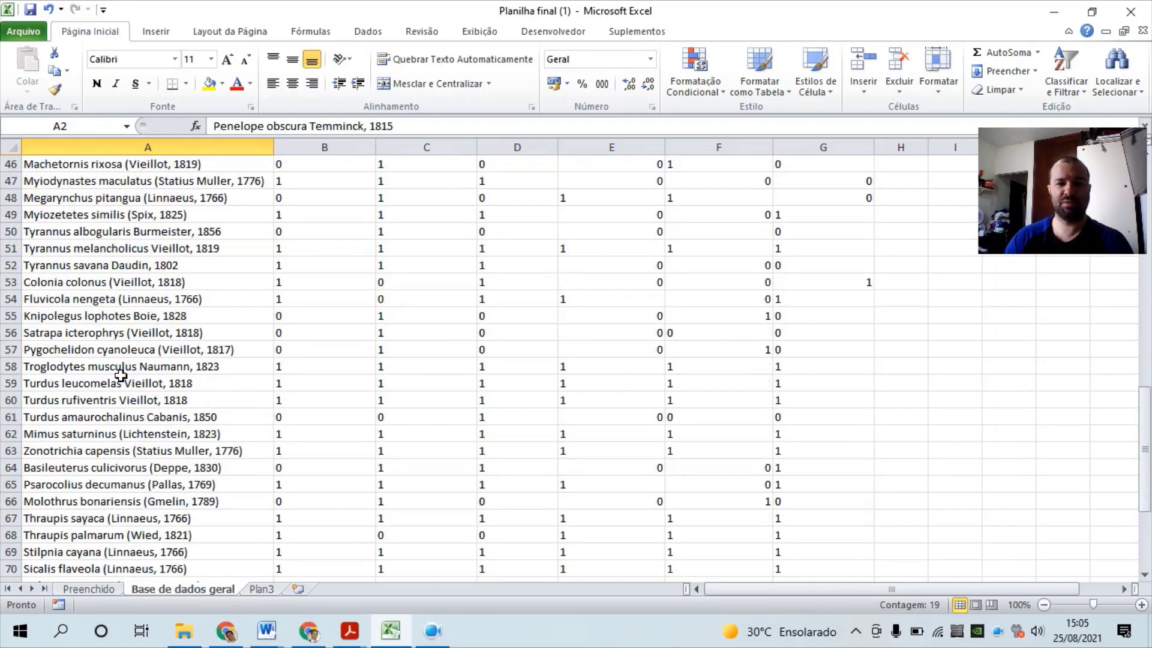
scroll(122, 375, up, 8)
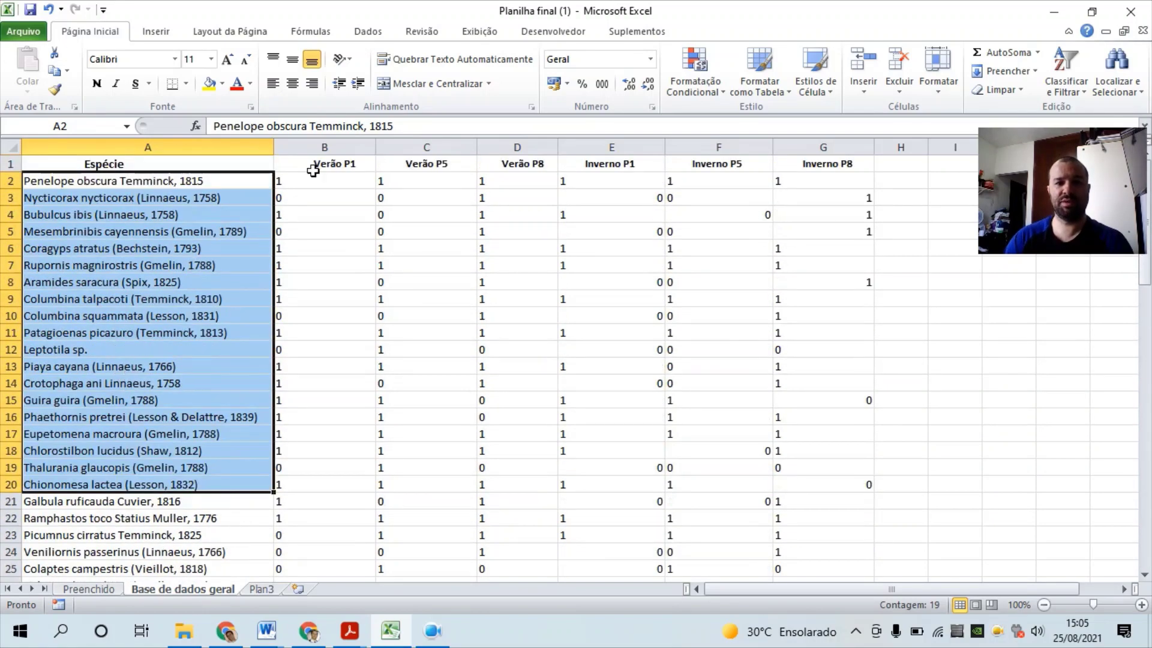
click(325, 150)
drag(325, 163, 512, 164)
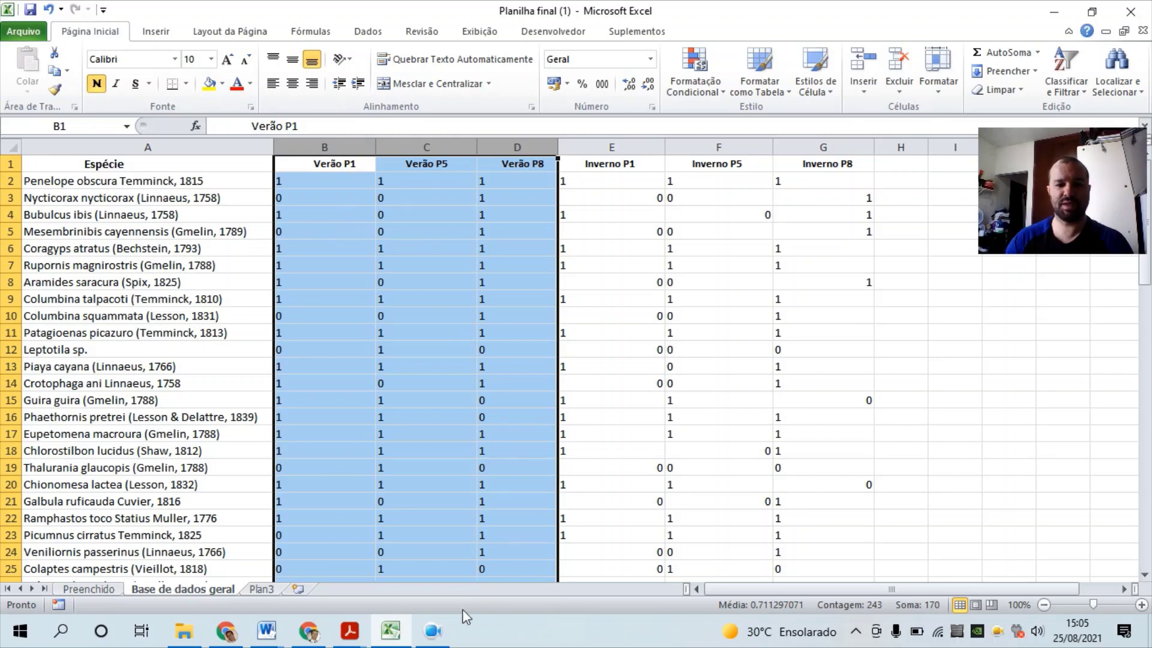
- Switch to the EstimateS website in Chrome and look over the home page with its download and guide links
mouse_move(434, 643)
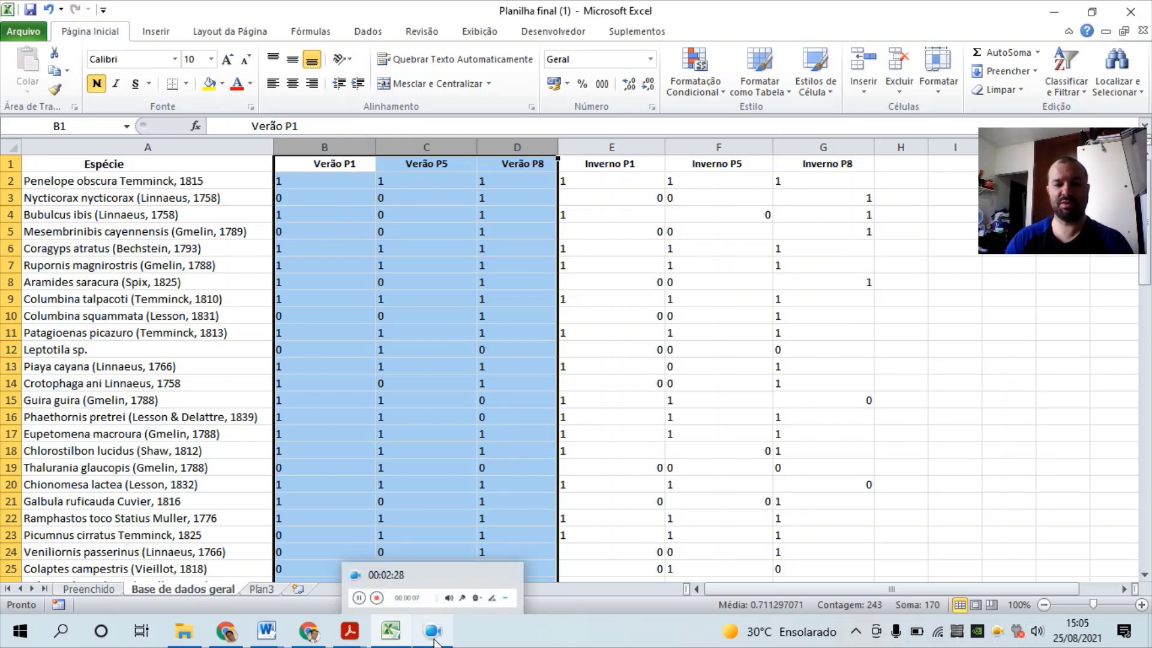
click(435, 639)
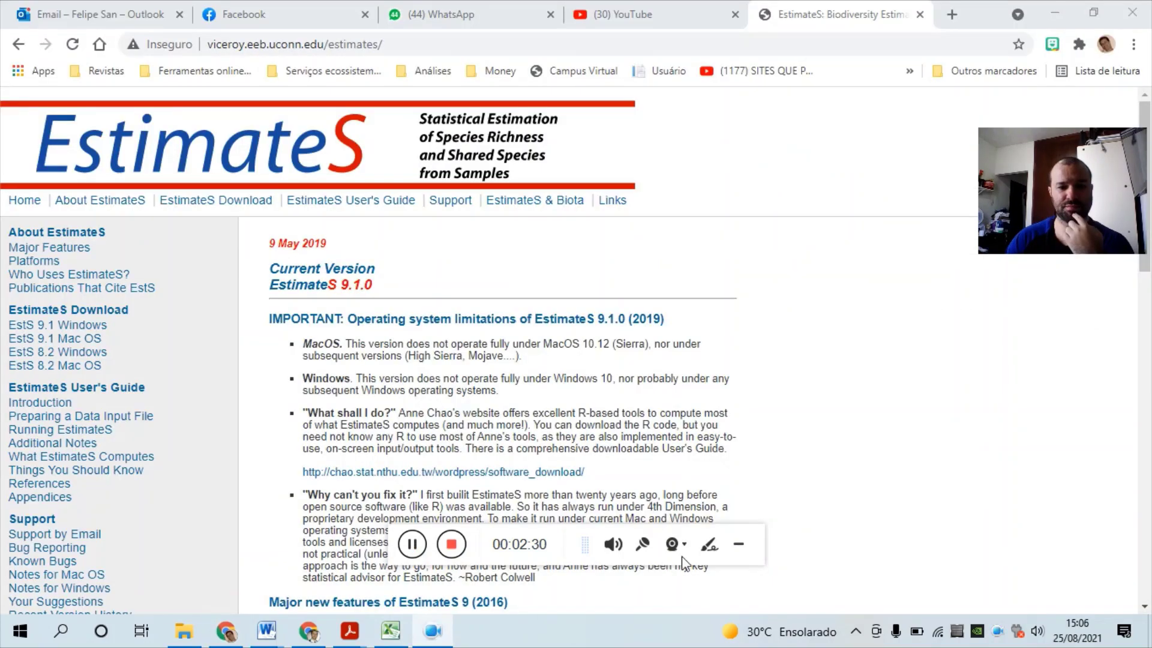
click(739, 544)
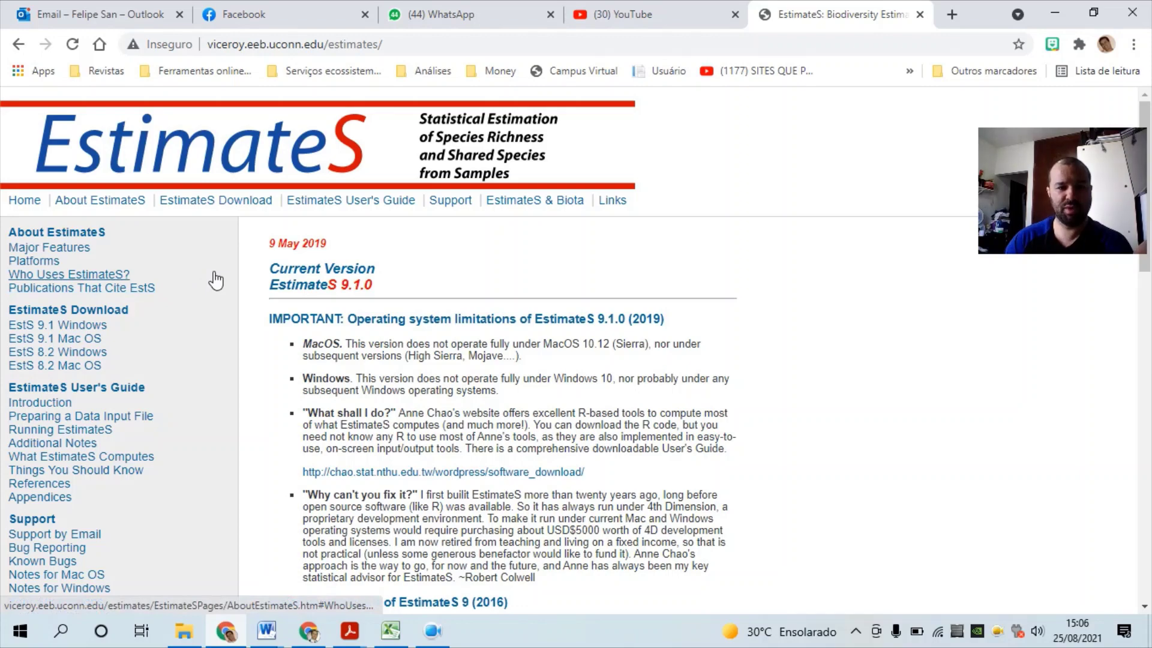
scroll(216, 279, down, 3)
scroll(216, 280, up, 1)
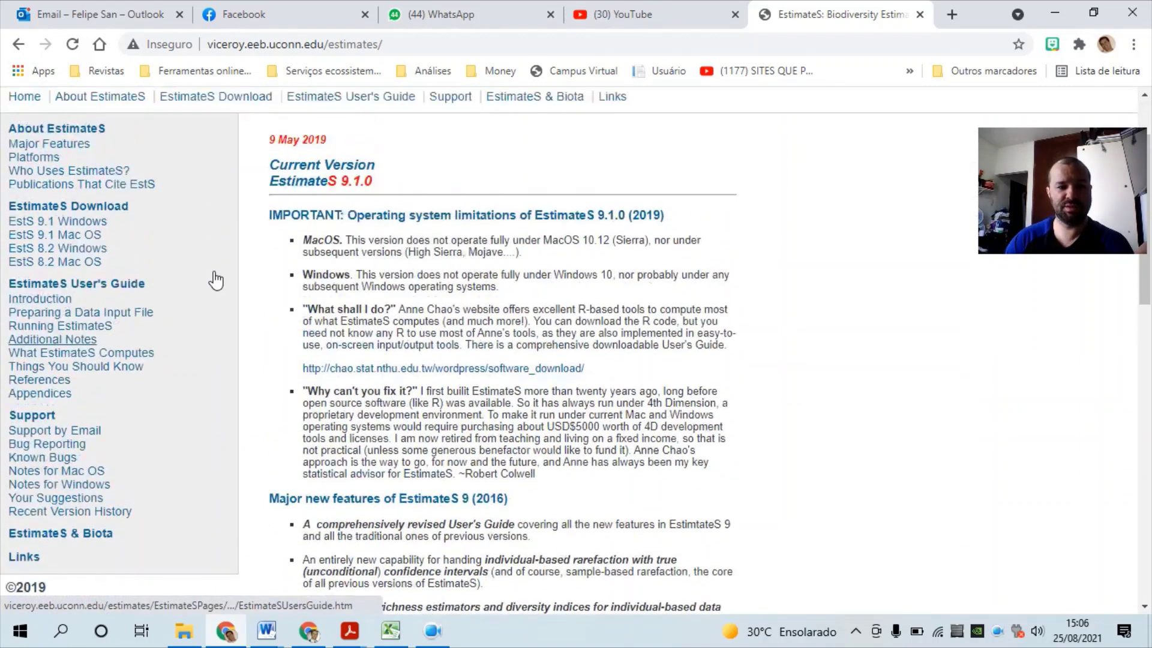
scroll(293, 276, up, 2)
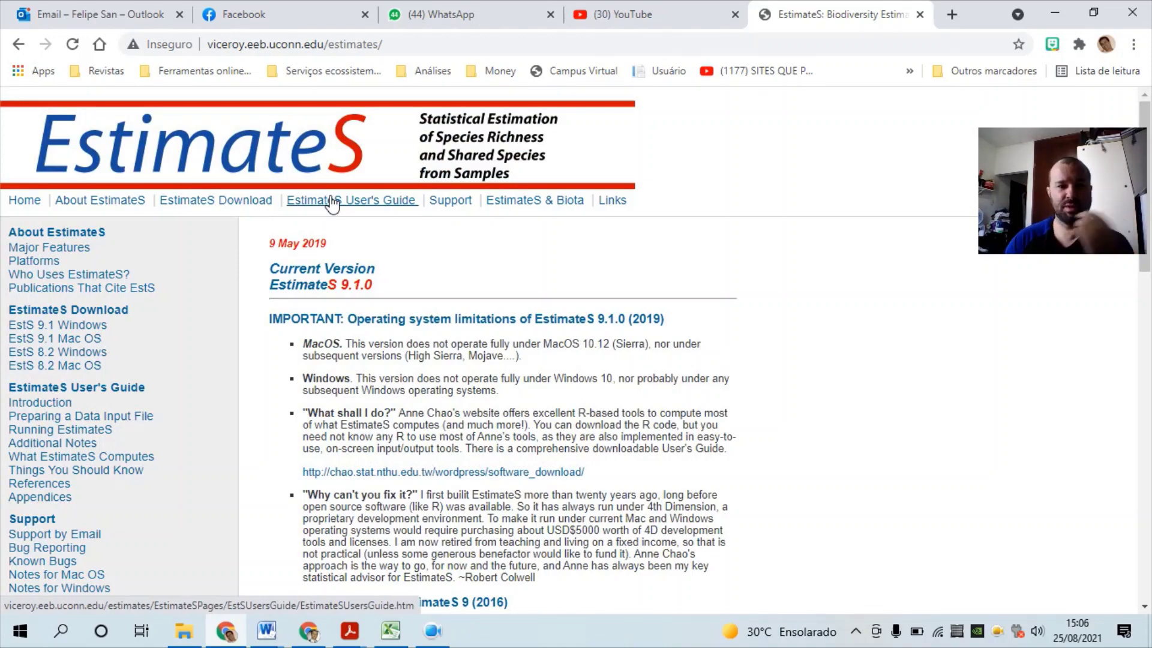
- Open the About EstimateS page to look through the program's major features, and open the EstimateS Support page
click(143, 208)
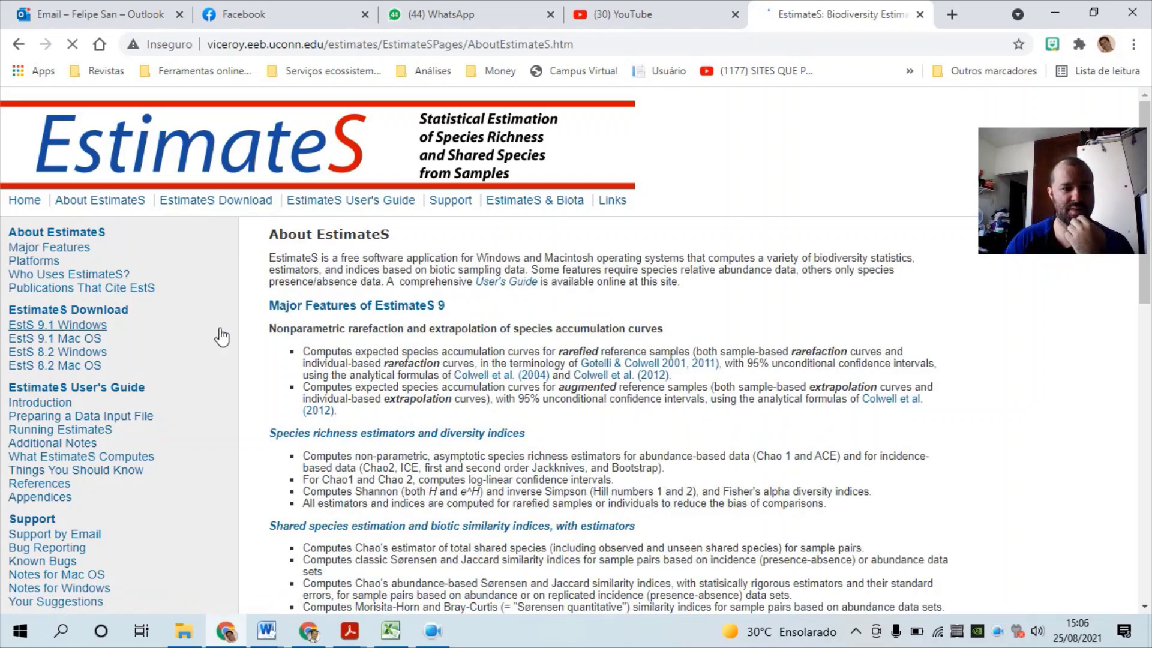
scroll(258, 354, down, 6)
scroll(258, 357, up, 8)
scroll(258, 357, down, 4)
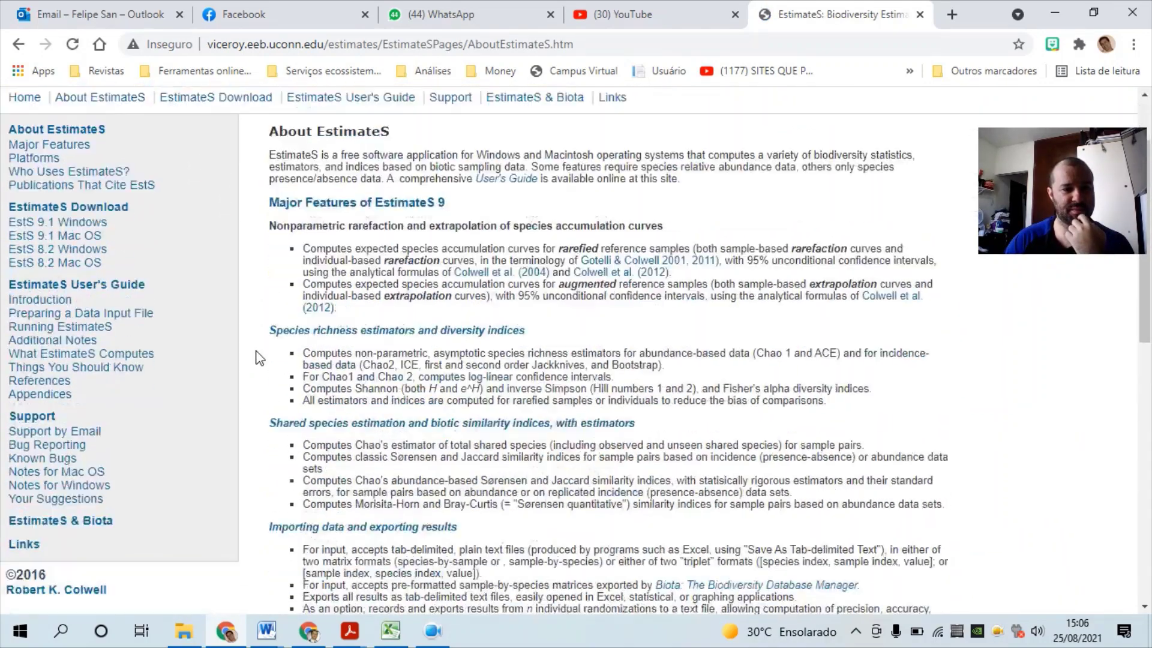
click(55, 432)
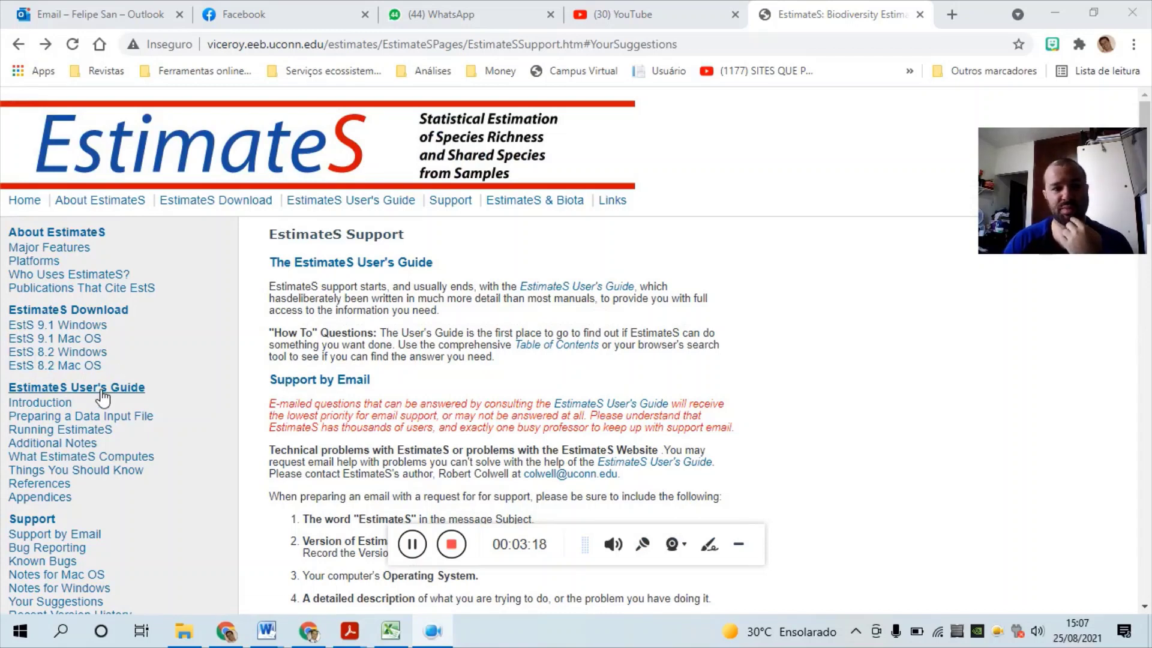
- Open the Introduction section of the EstimateS User's Guide and bring its opening paragraphs into view
click(62, 406)
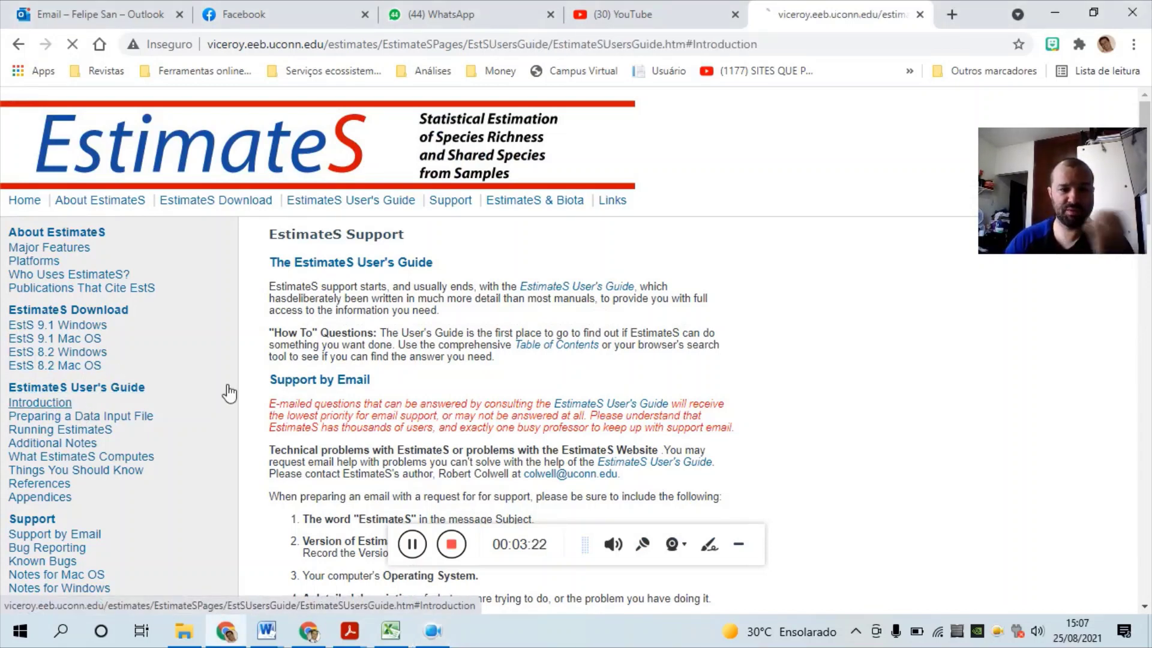
scroll(671, 303, up, 3)
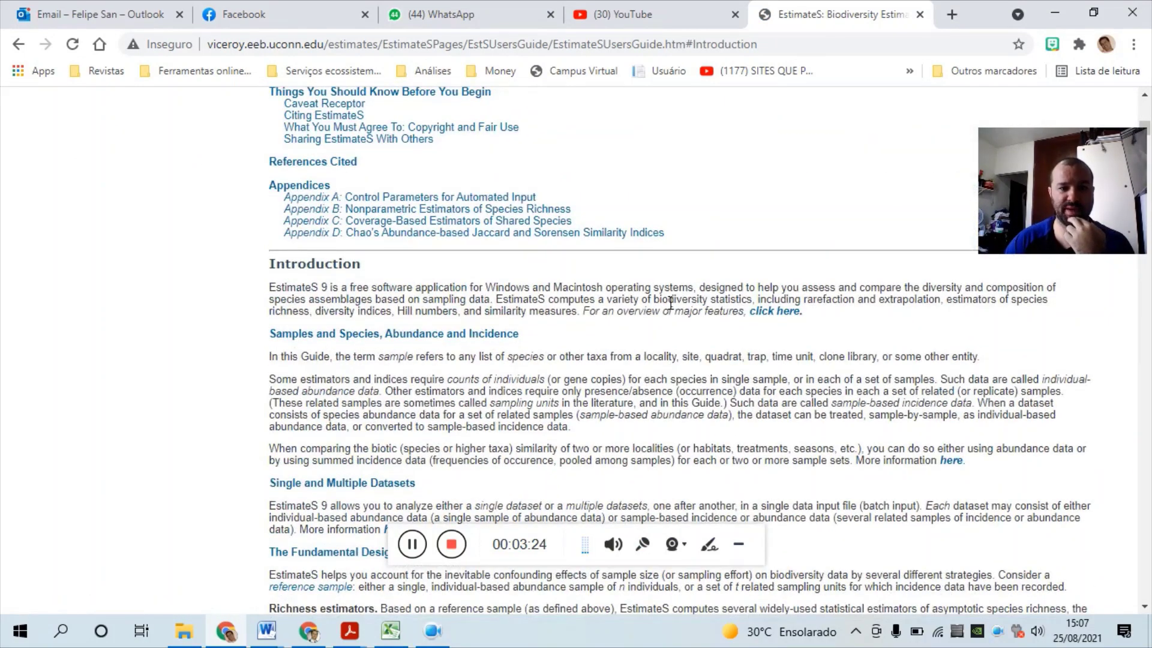
scroll(670, 303, down, 2)
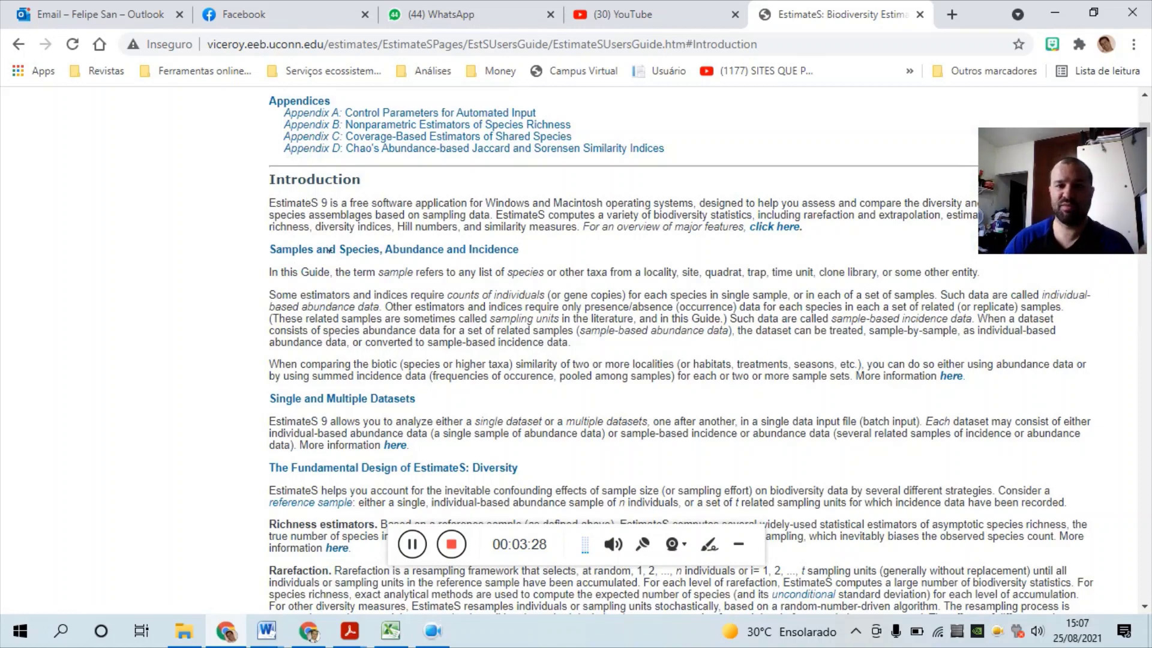
- Translate the User's Guide page into Portuguese and dismiss the translation popup
right_click(804, 174)
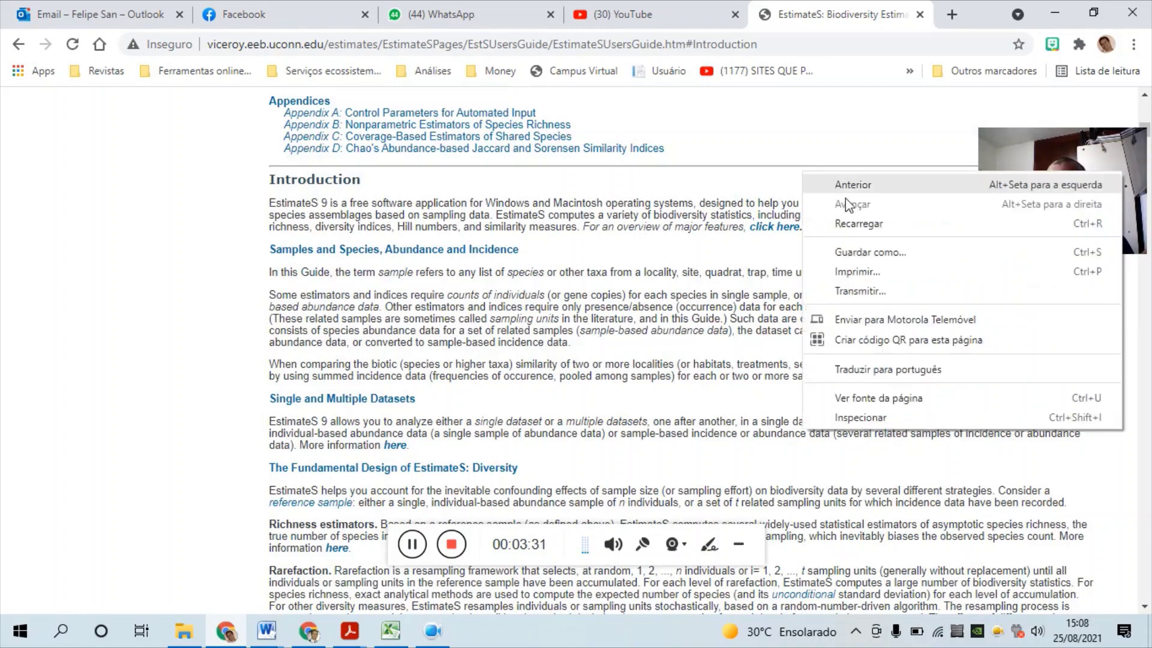
click(739, 543)
right_click(689, 243)
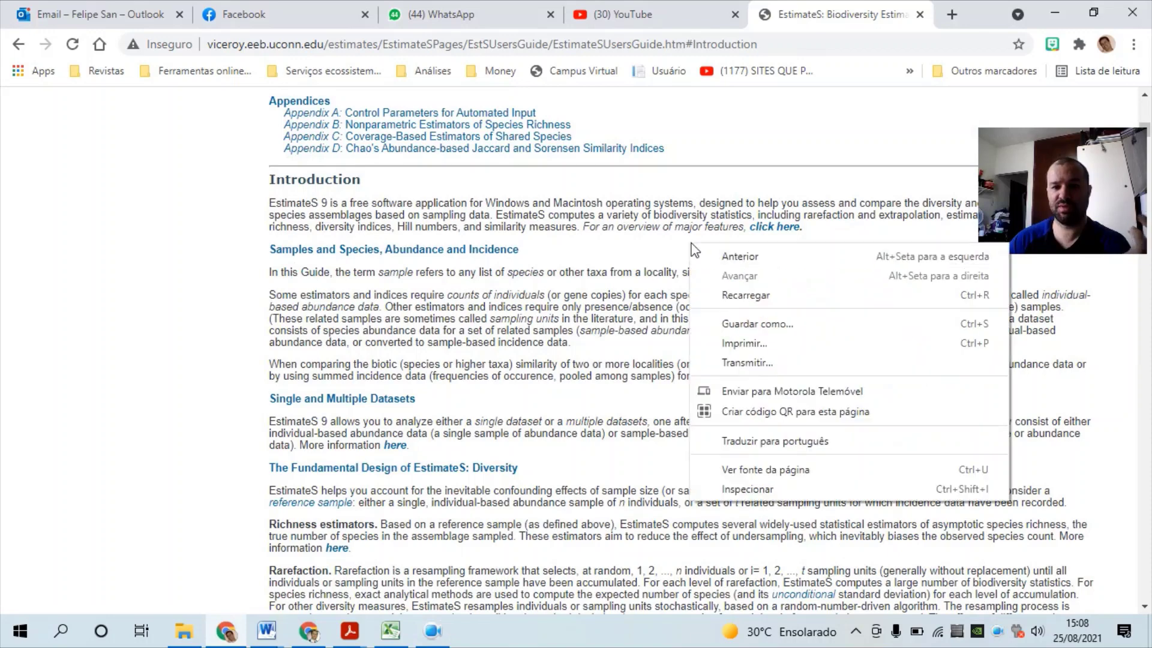
click(817, 440)
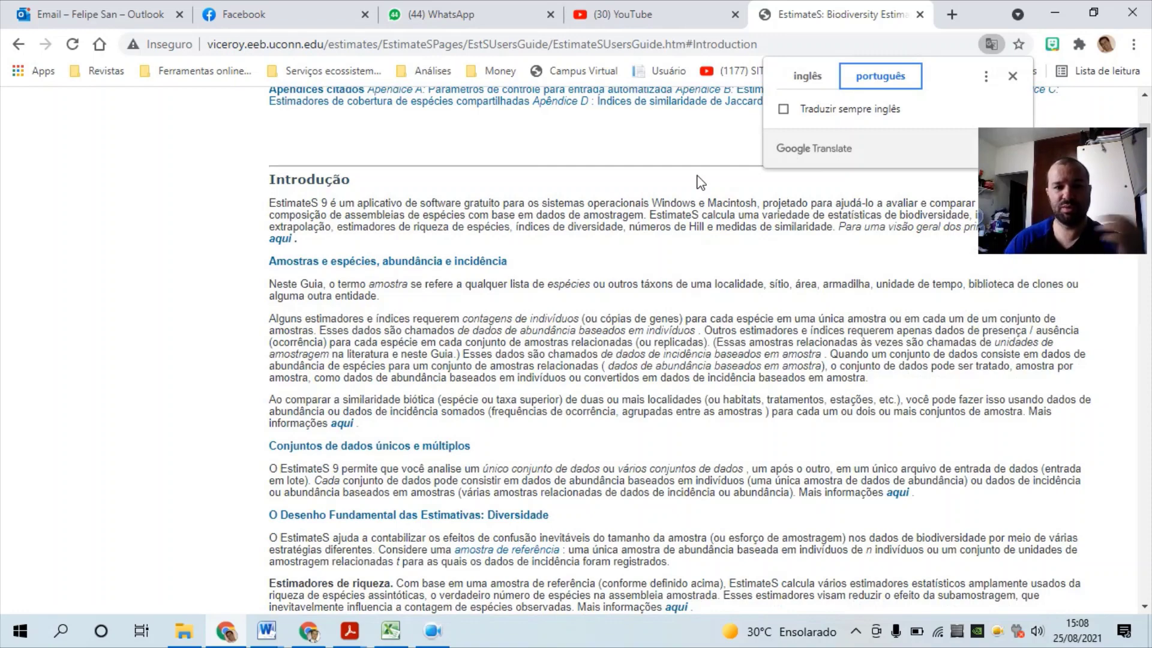
click(627, 190)
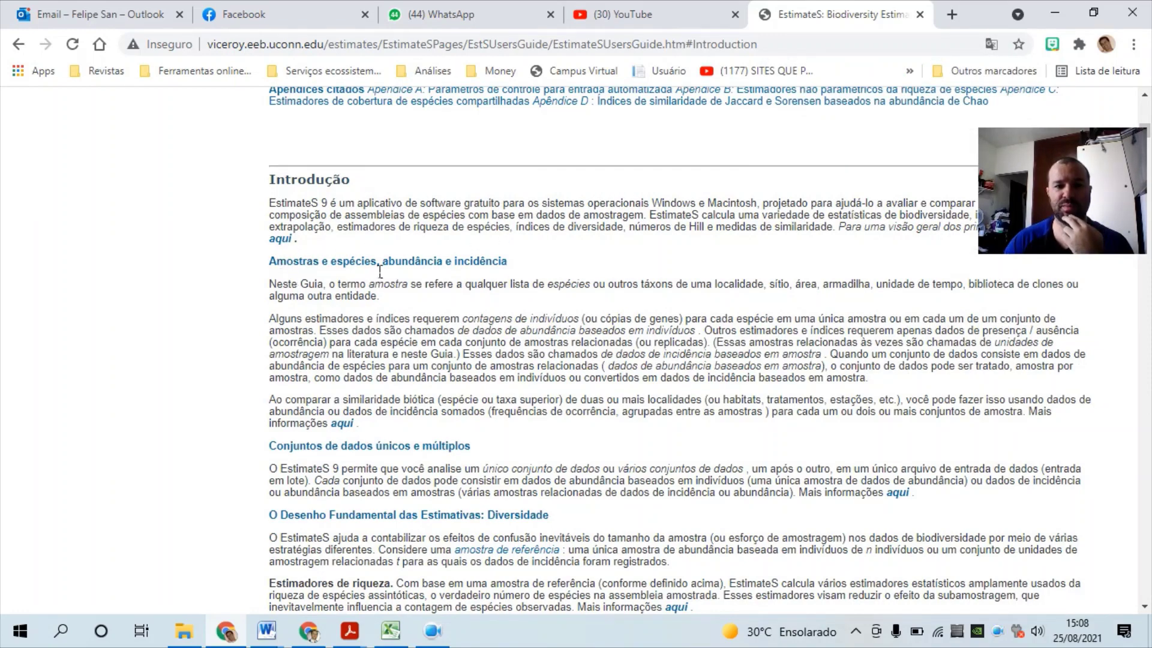
- Read through the guide's introduction, the four input file types and the data input formats, down to the Format 1 example table
scroll(663, 261, down, 6)
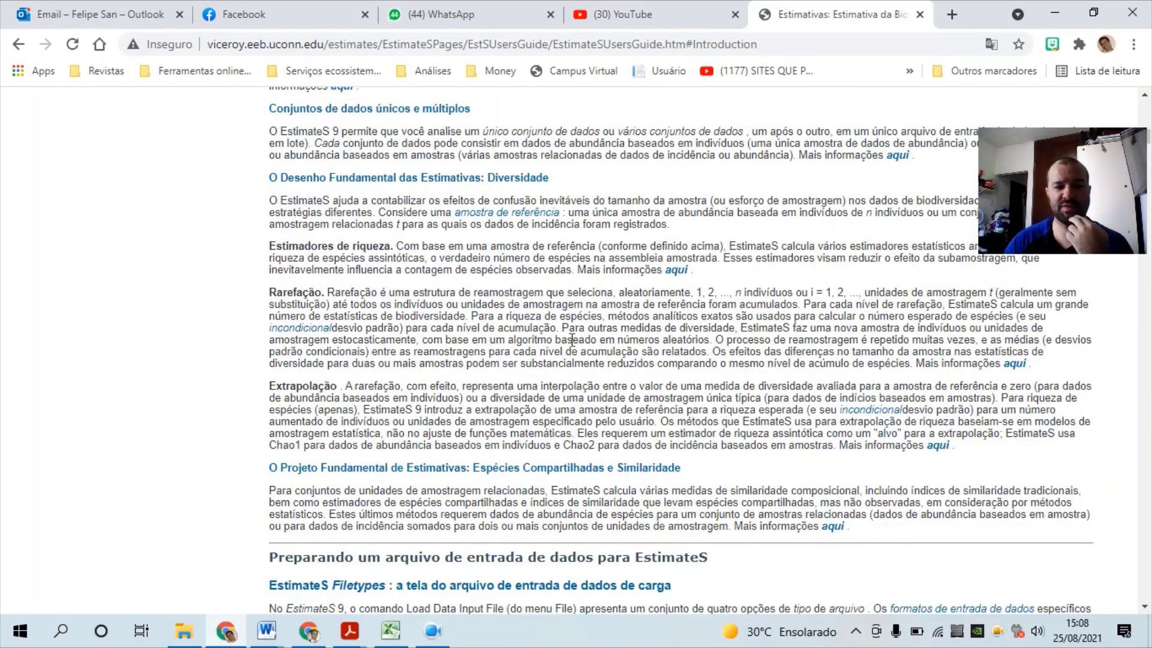
scroll(571, 339, down, 7)
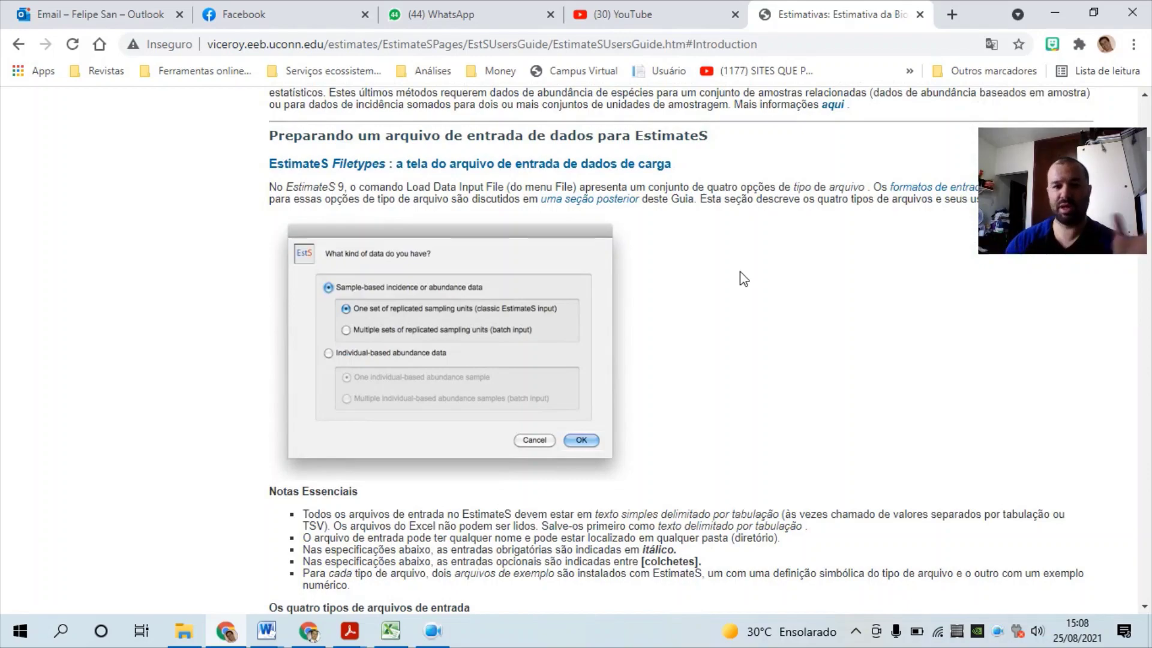
scroll(744, 279, down, 6)
scroll(749, 277, down, 14)
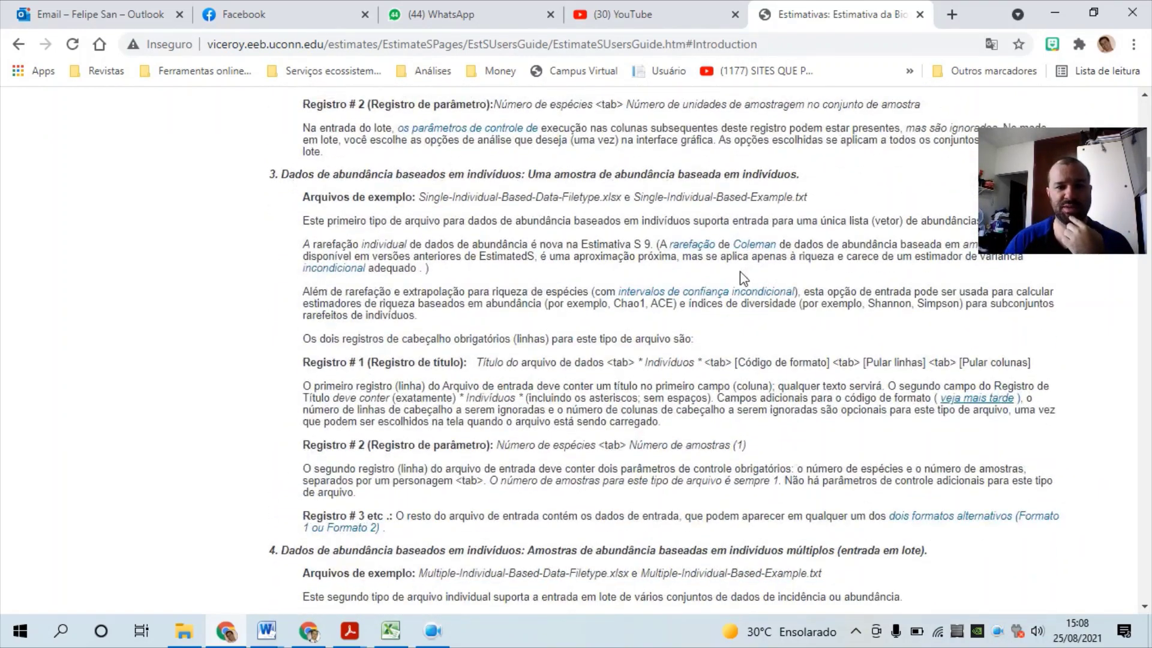
scroll(744, 277, up, 5)
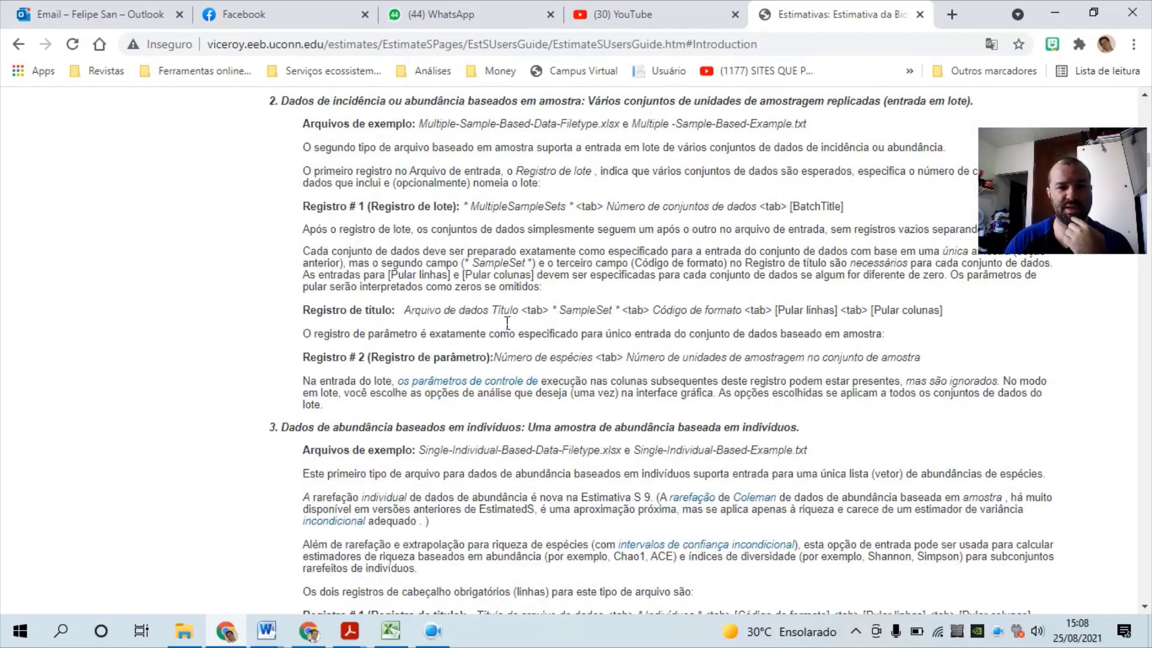
scroll(507, 264, up, 1)
scroll(507, 264, up, 1)
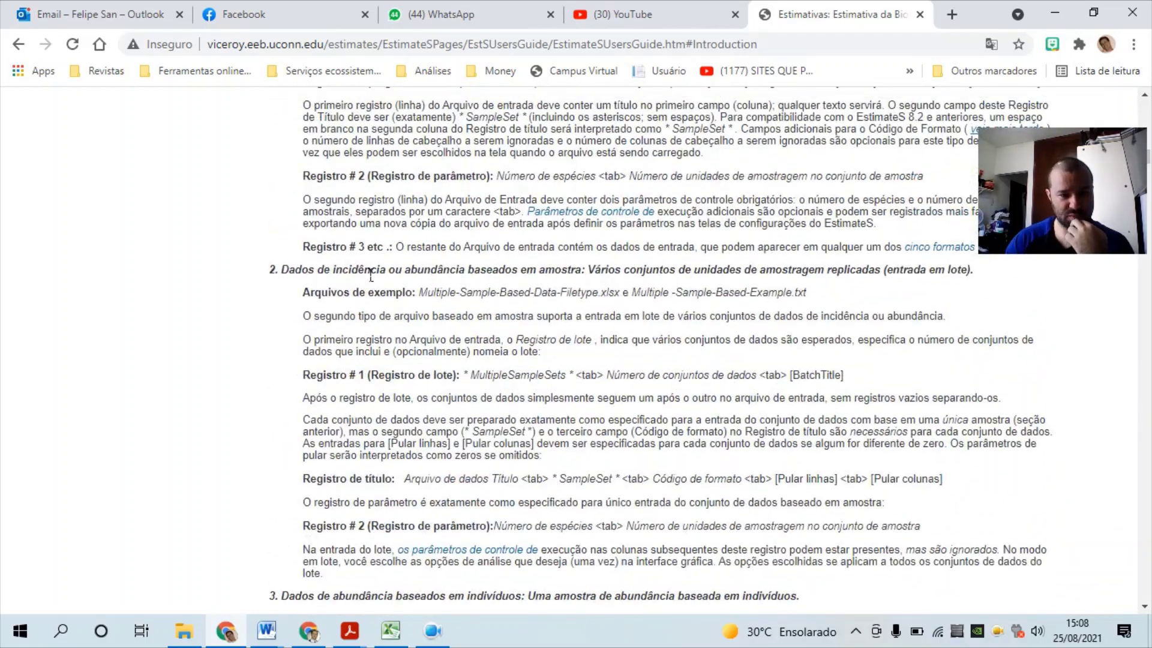
scroll(438, 321, down, 11)
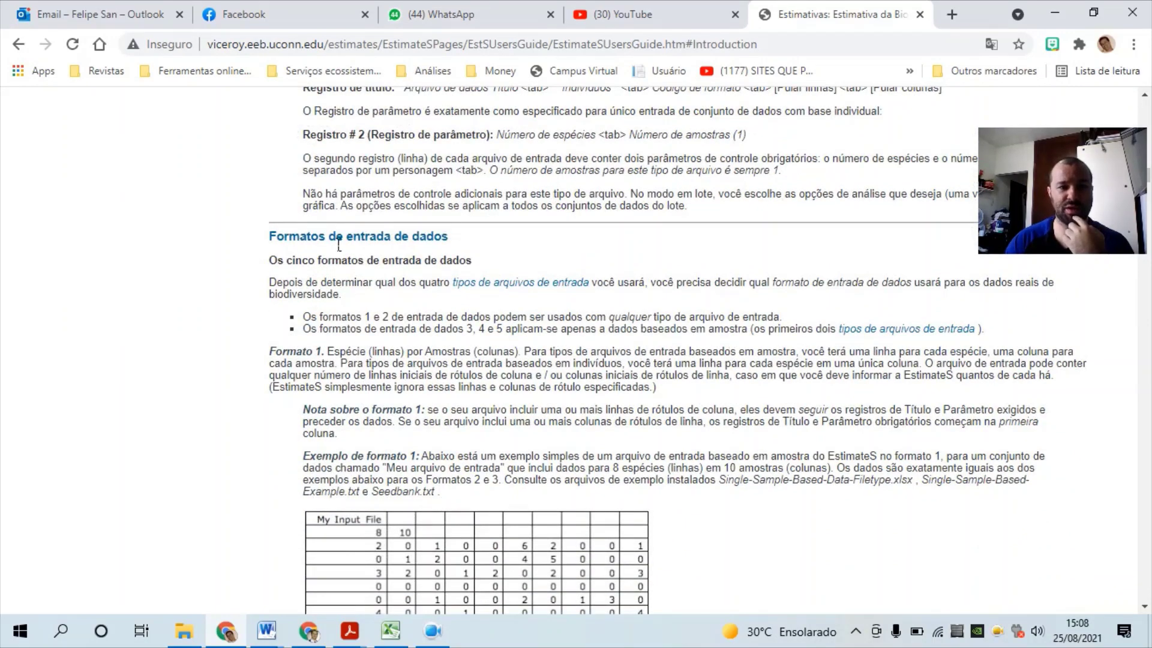
scroll(675, 321, down, 4)
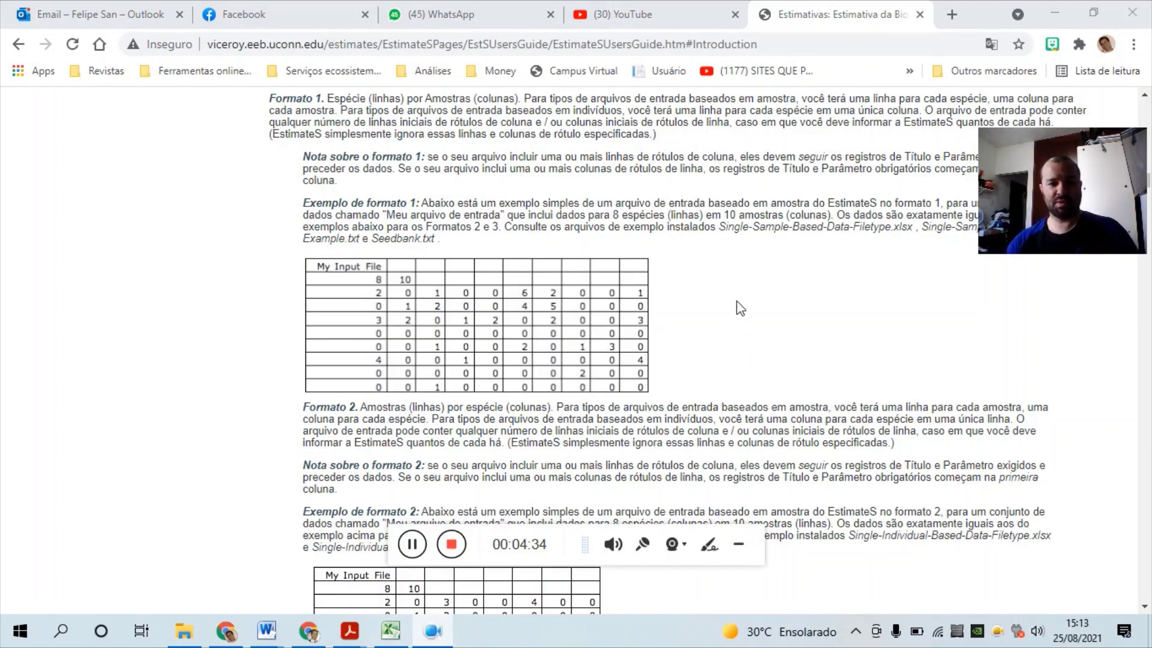
- Skim the guide from the remaining input formats through running EstimateS, diversity settings and rarefaction, down to the section on what EstimateS 9 computes
scroll(741, 308, down, 10)
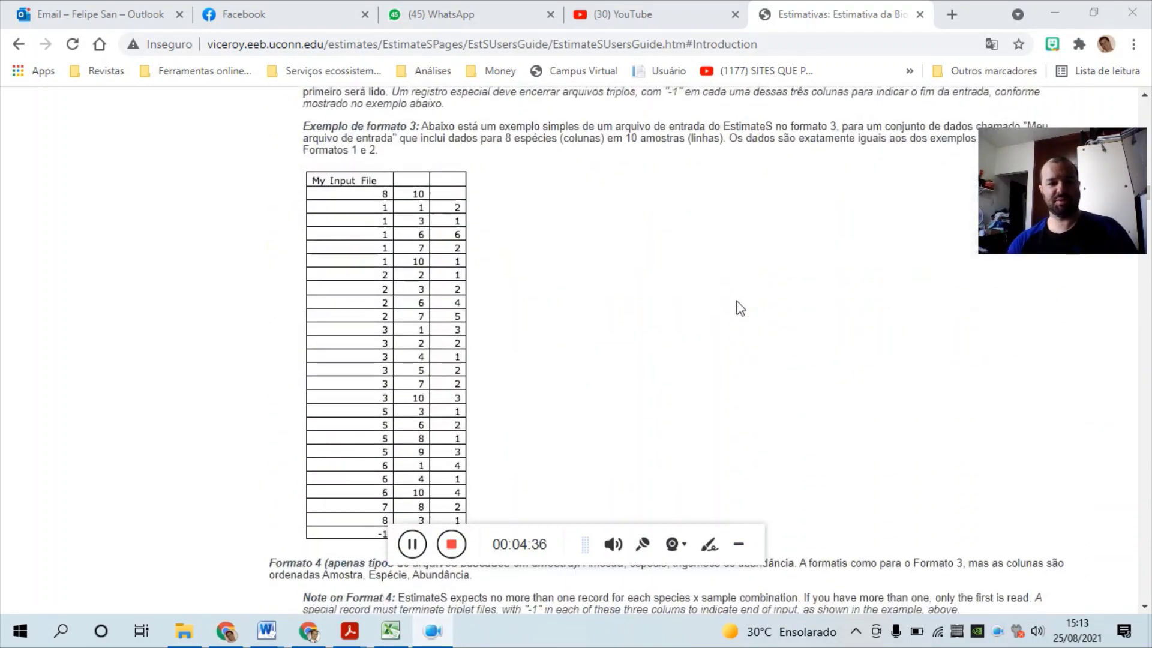
scroll(741, 307, down, 6)
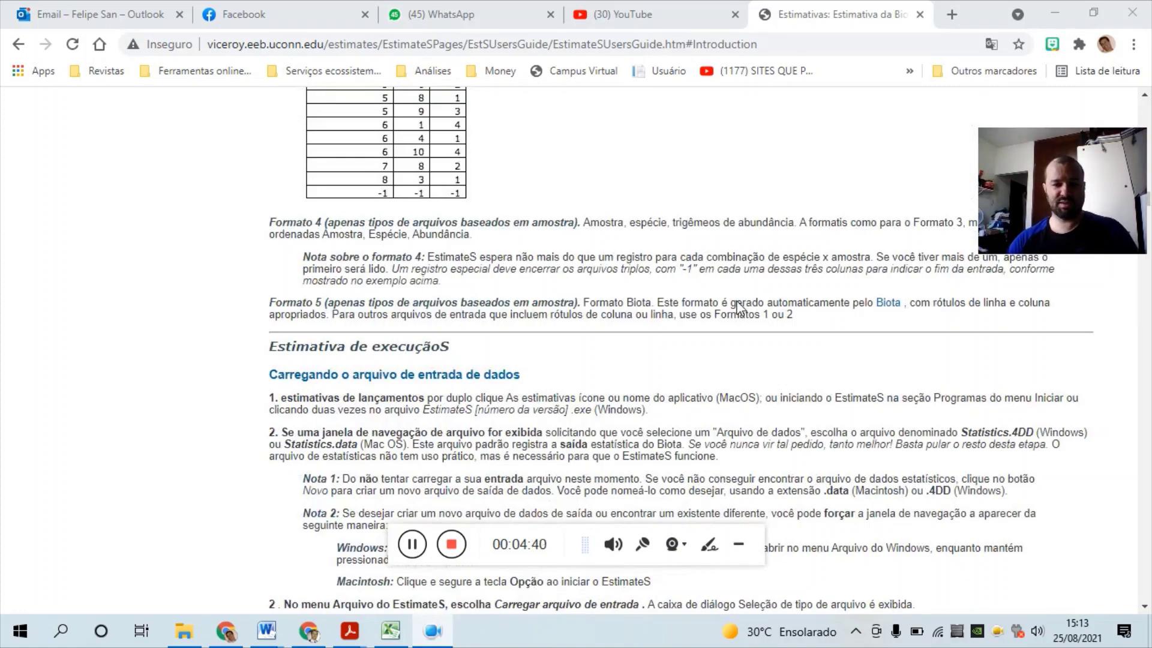
scroll(740, 308, down, 12)
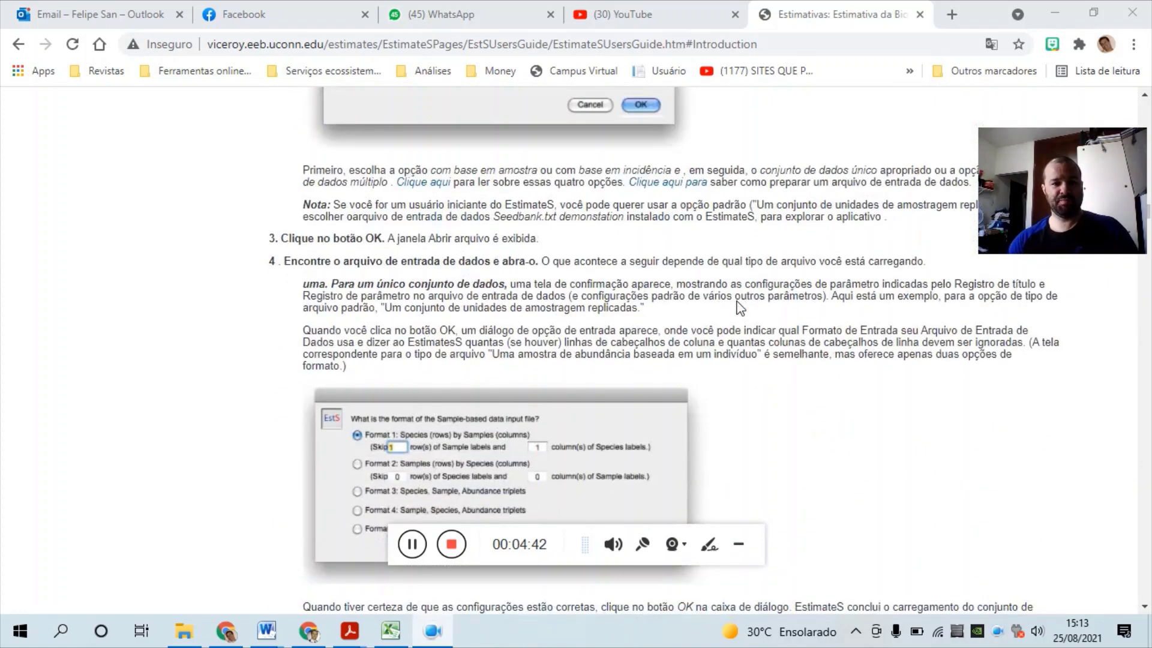
scroll(741, 308, down, 15)
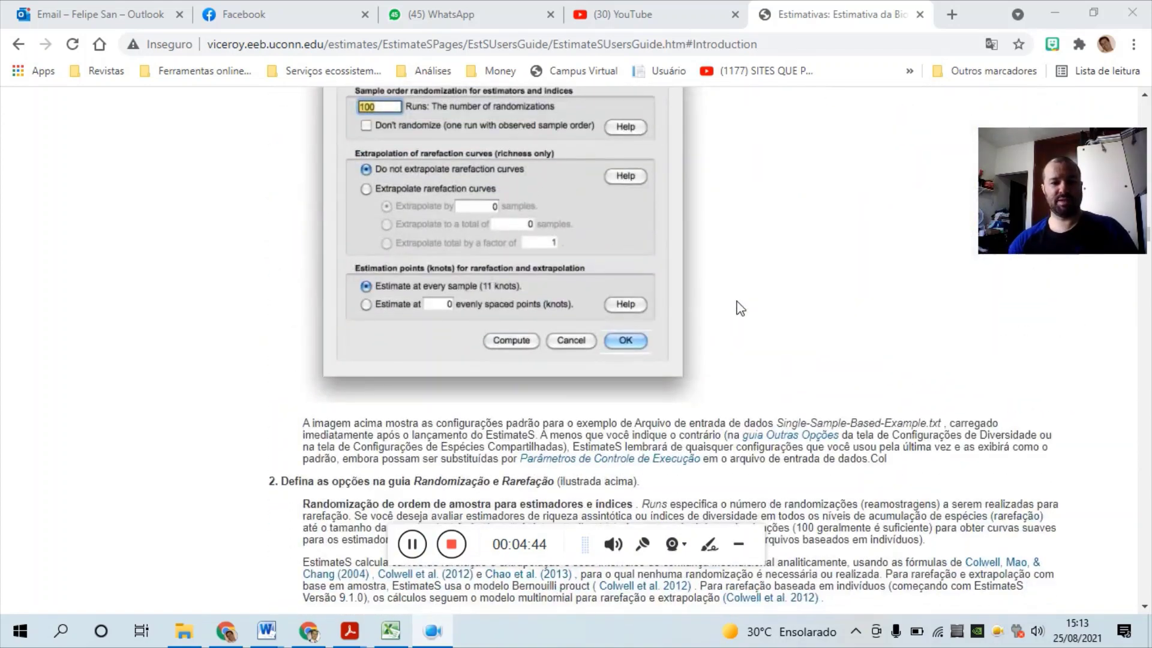
scroll(740, 307, down, 15)
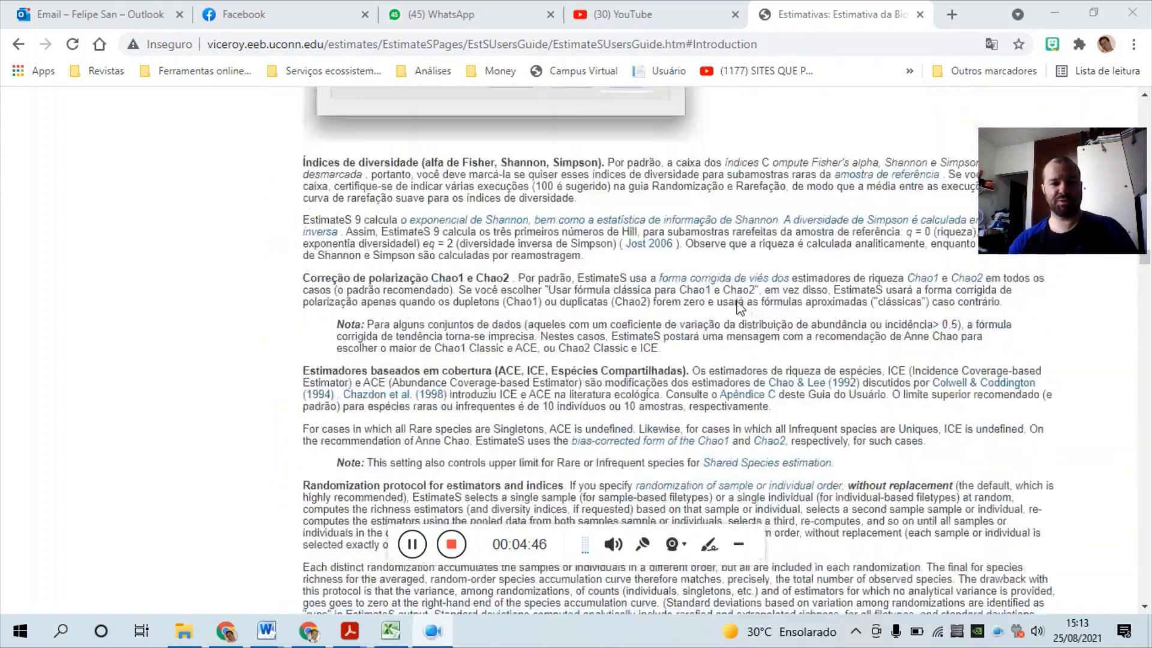
scroll(741, 308, down, 15)
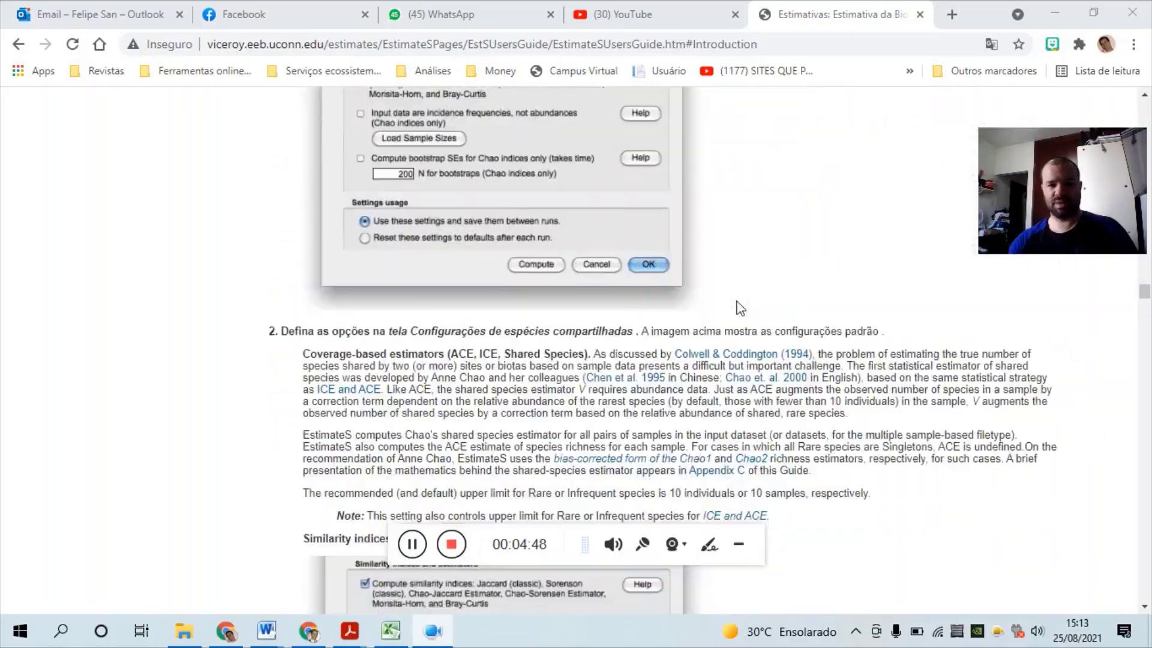
scroll(740, 308, down, 15)
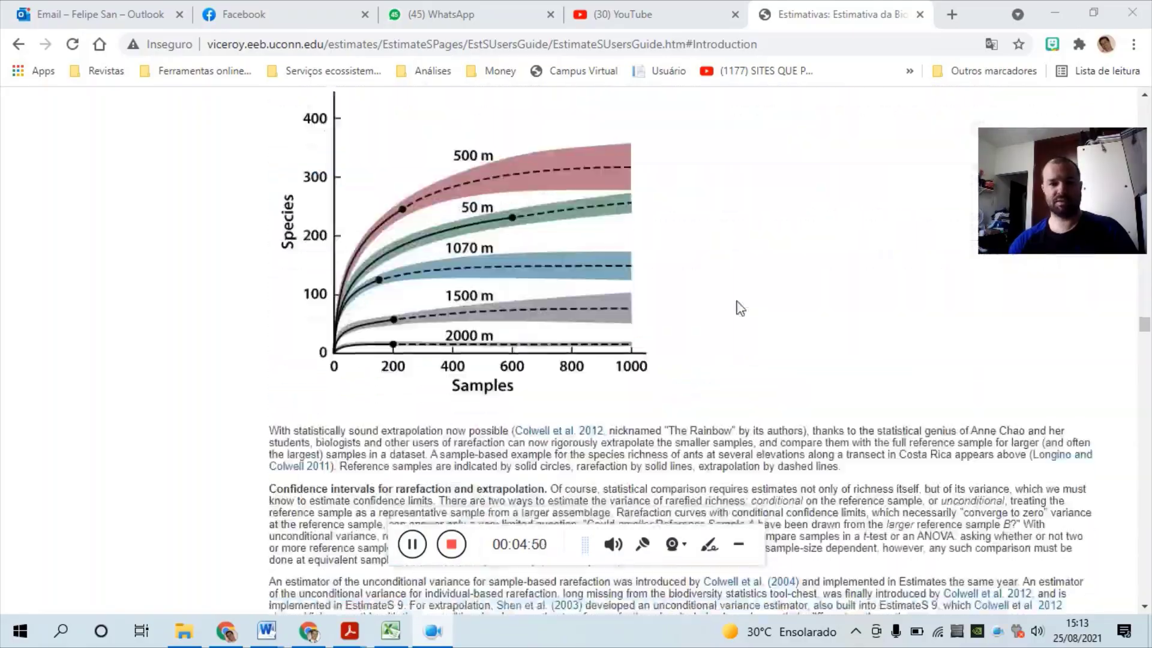
scroll(740, 307, down, 15)
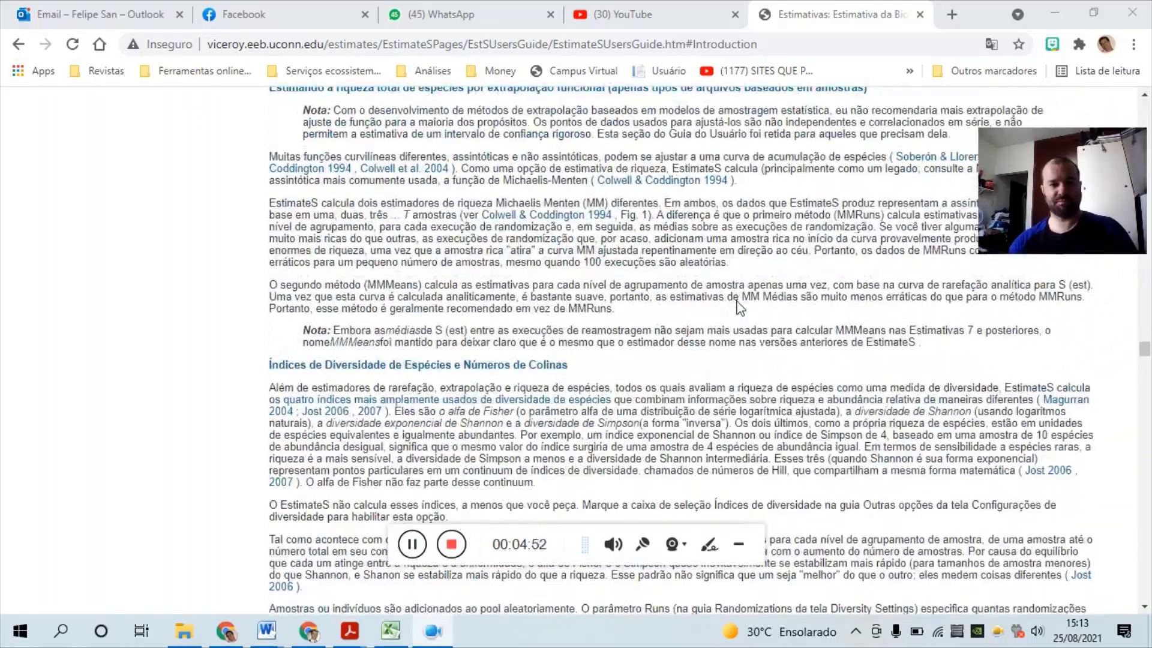
scroll(740, 308, down, 10)
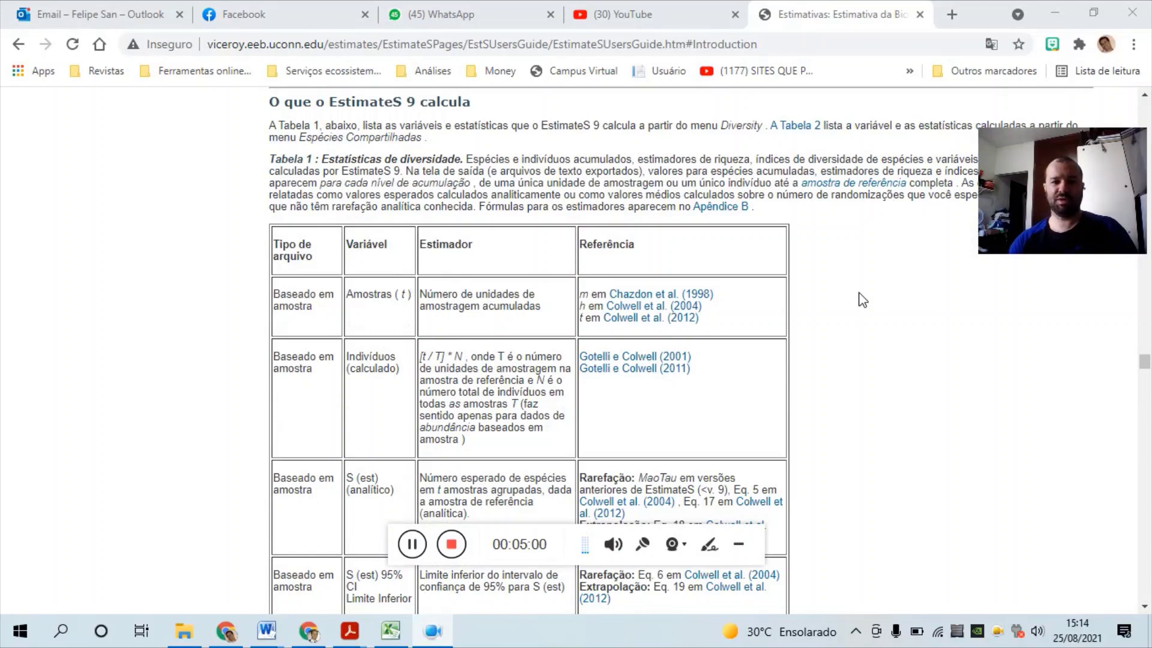
- Examine the diversity statistics in Table 1, from the sample-based variables to the richness estimators, and highlight the Jack1 Mean entry
scroll(811, 332, down, 1)
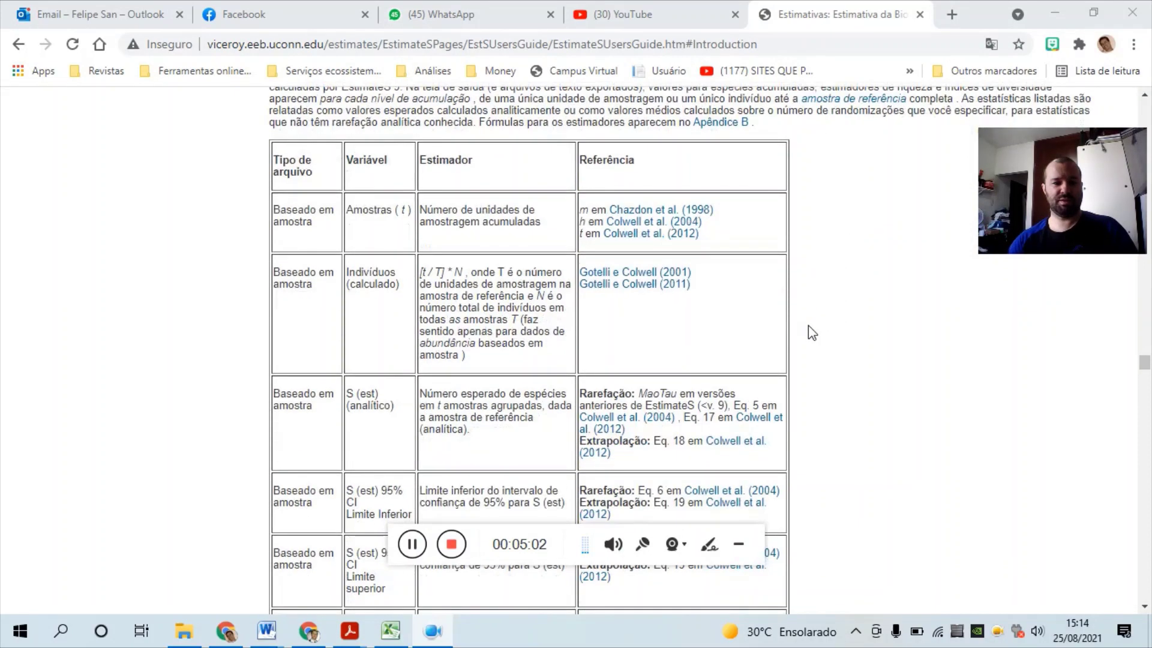
scroll(808, 328, down, 5)
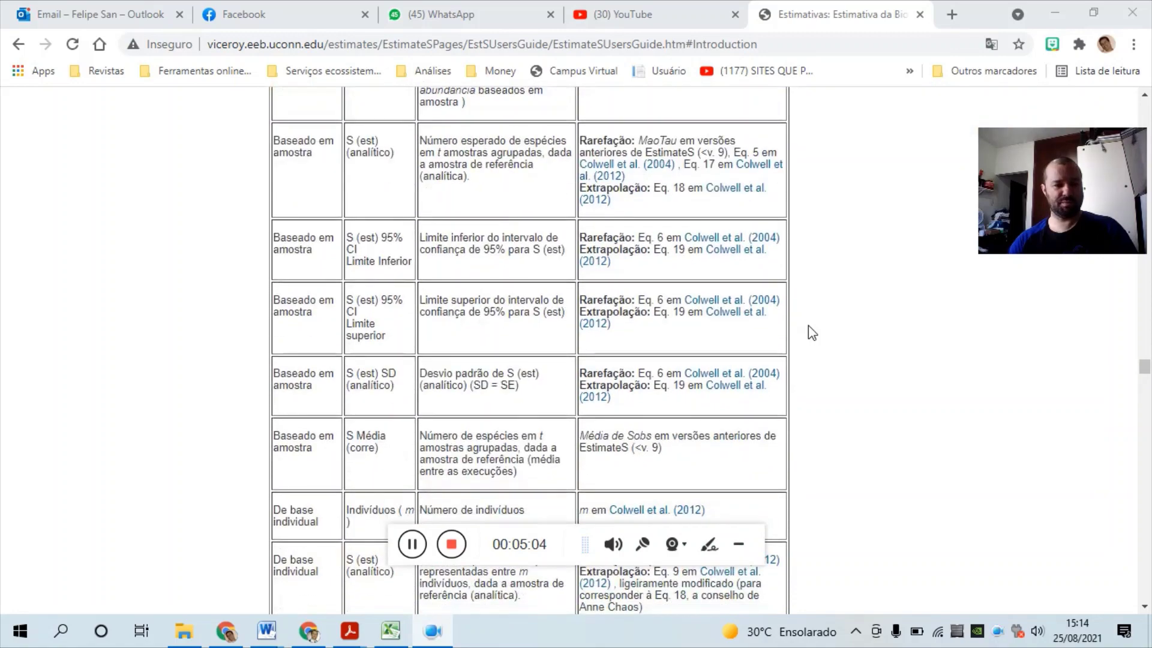
scroll(810, 330, down, 6)
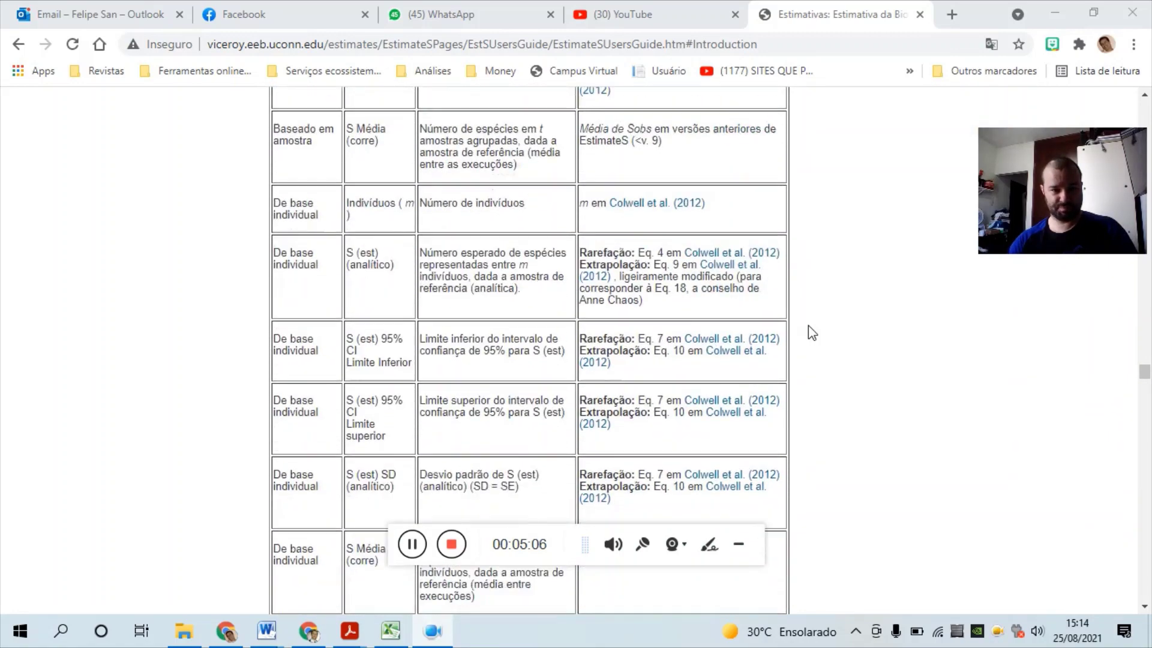
scroll(810, 332, down, 7)
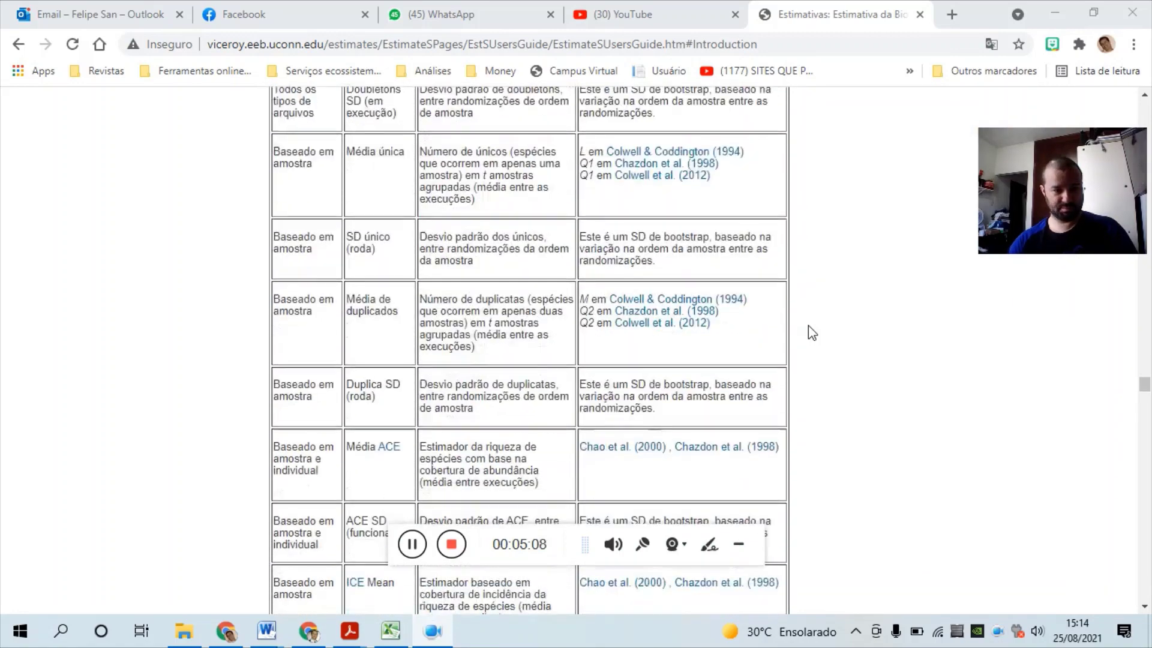
scroll(811, 332, down, 4)
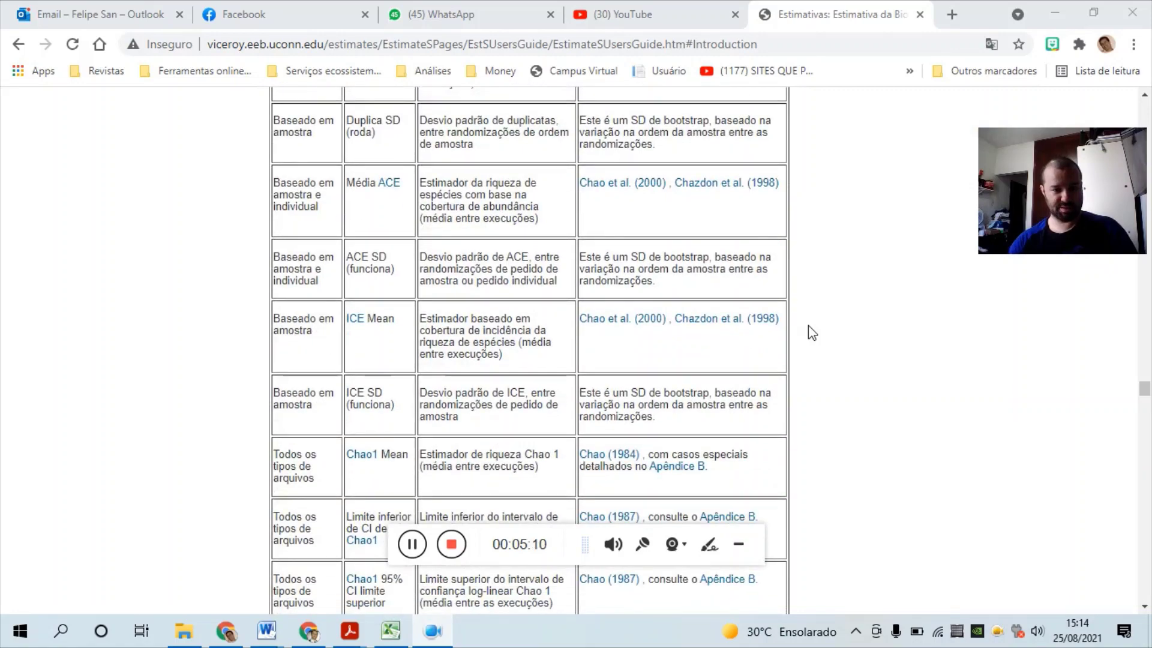
scroll(810, 329, down, 7)
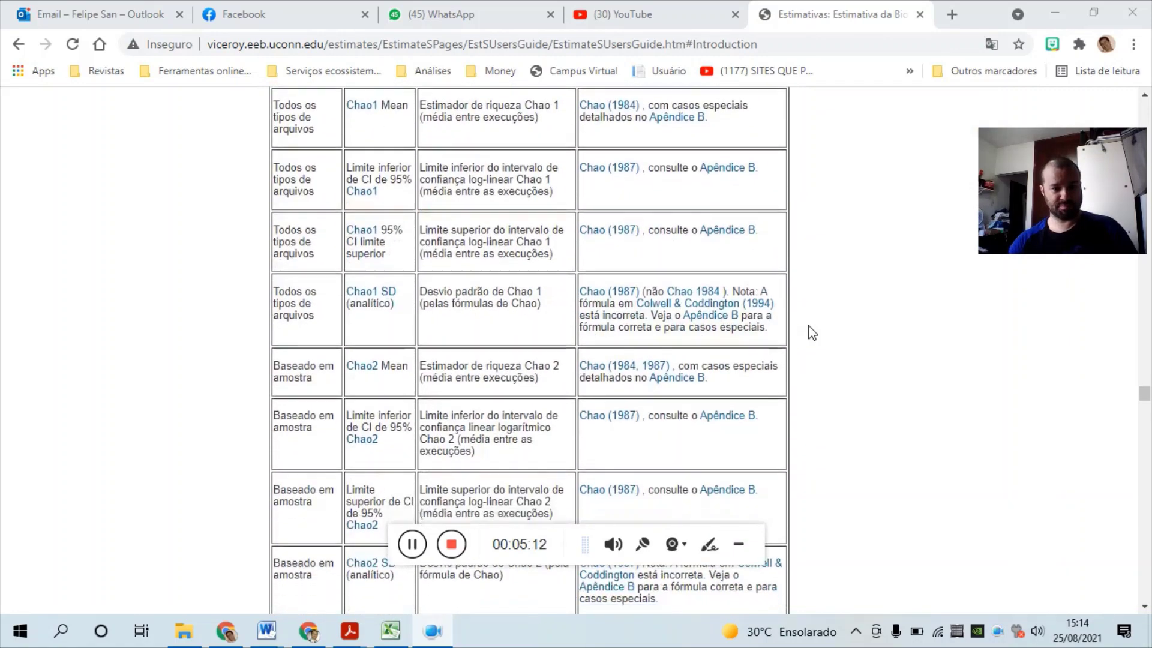
scroll(808, 326, down, 4)
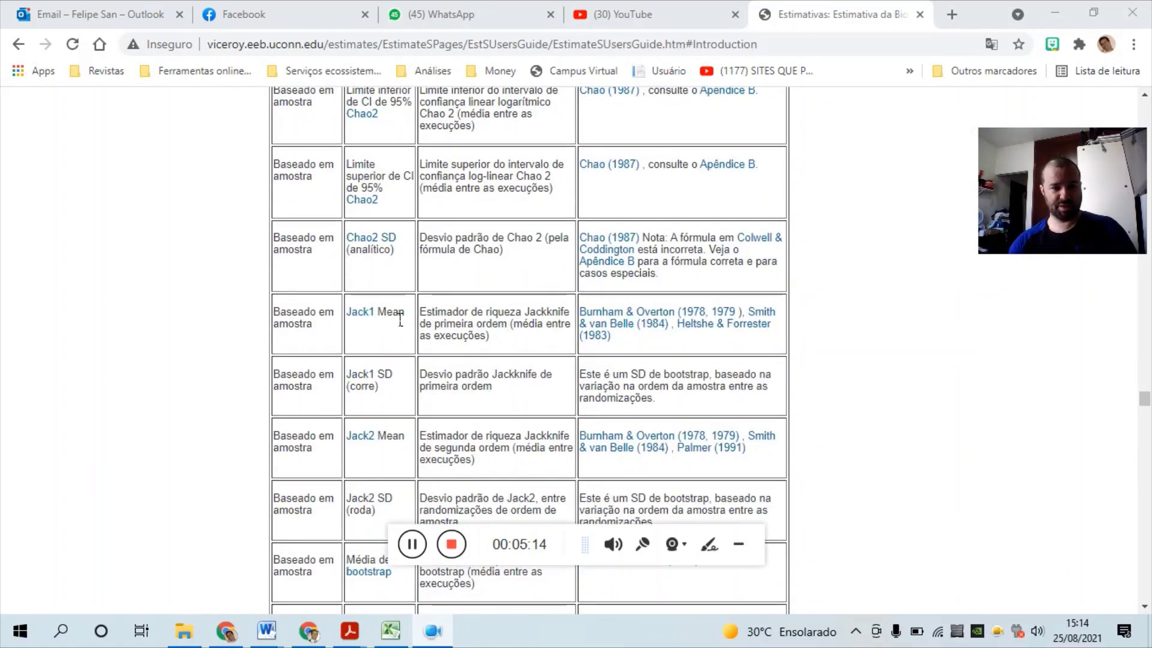
drag(407, 314, 355, 326)
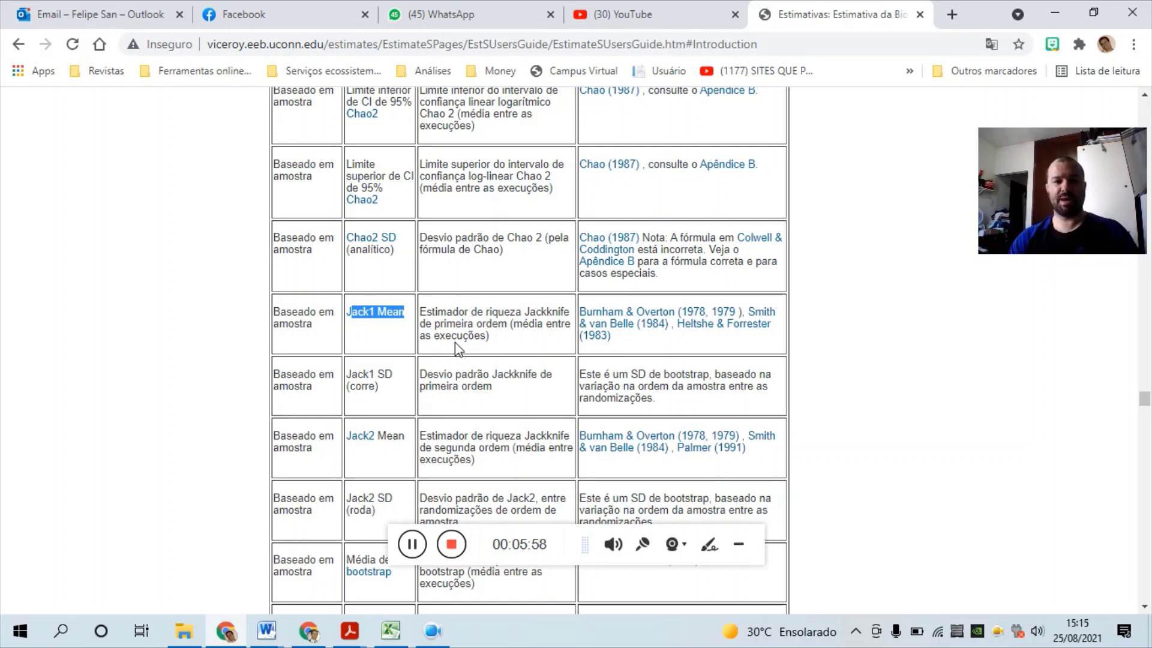
- Review the Chao2 rows and the remaining Table 1 estimators and diversity indices, continuing to Table 2 on shared species statistics
scroll(480, 309, up, 4)
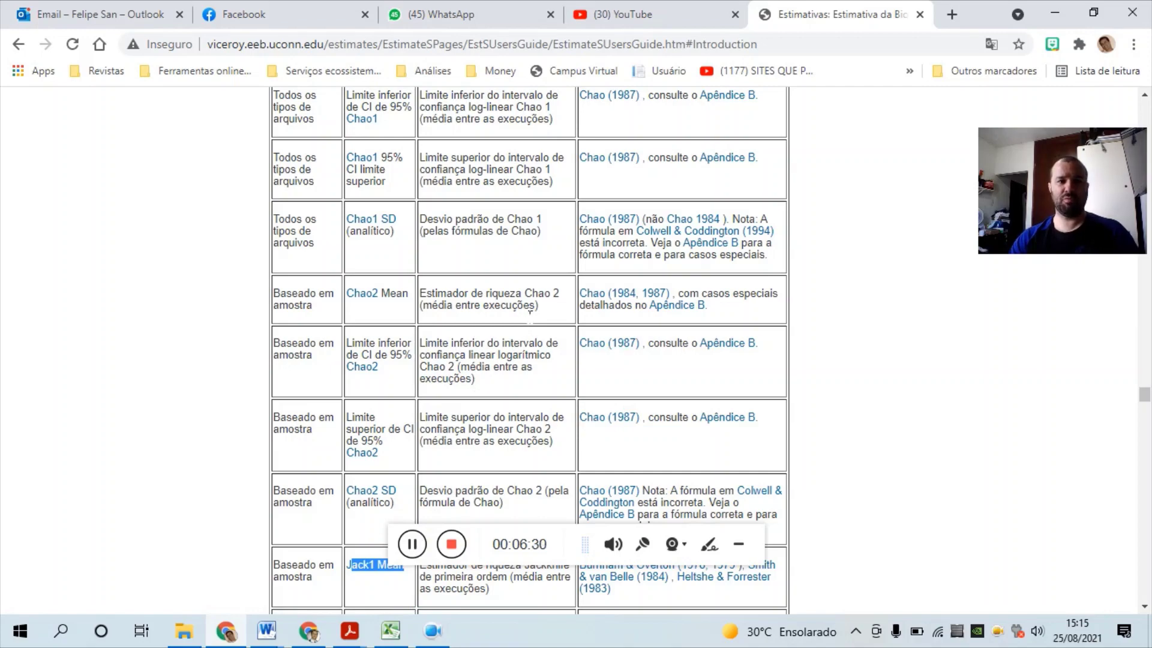
scroll(530, 317, down, 4)
scroll(530, 317, down, 10)
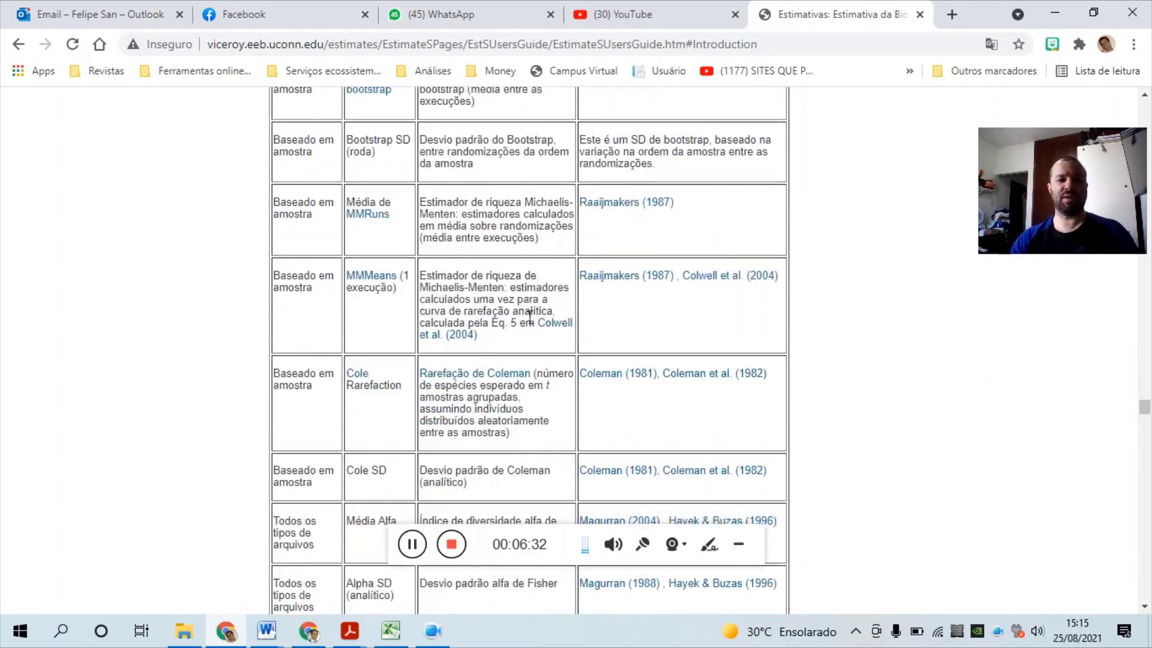
scroll(525, 316, down, 8)
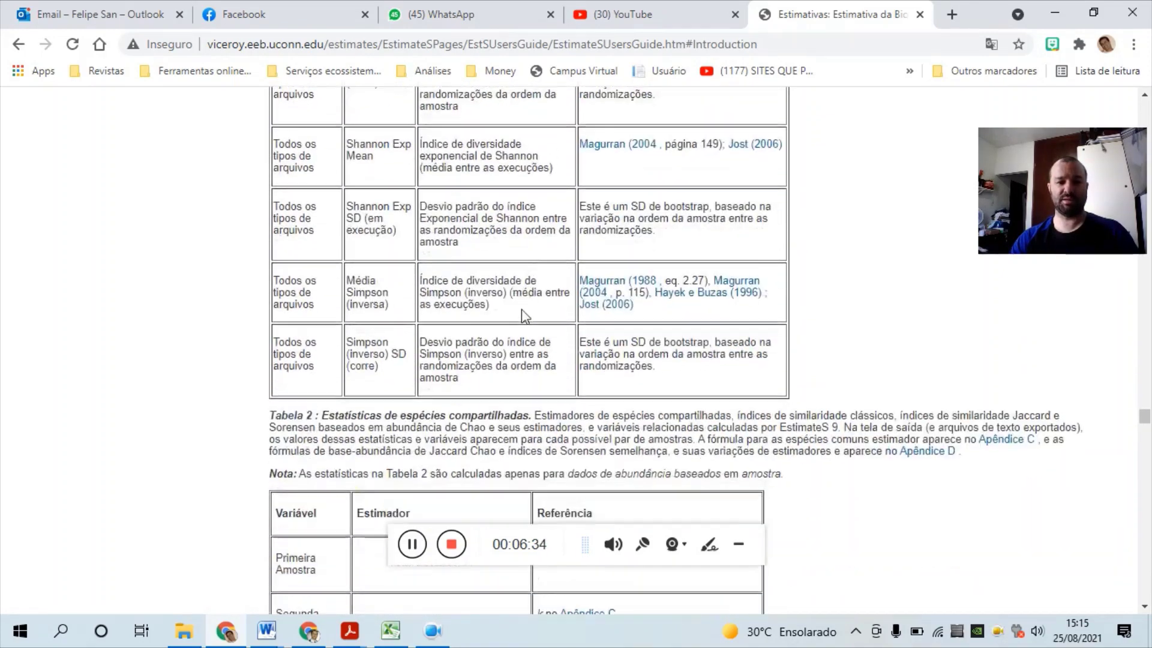
scroll(530, 316, down, 6)
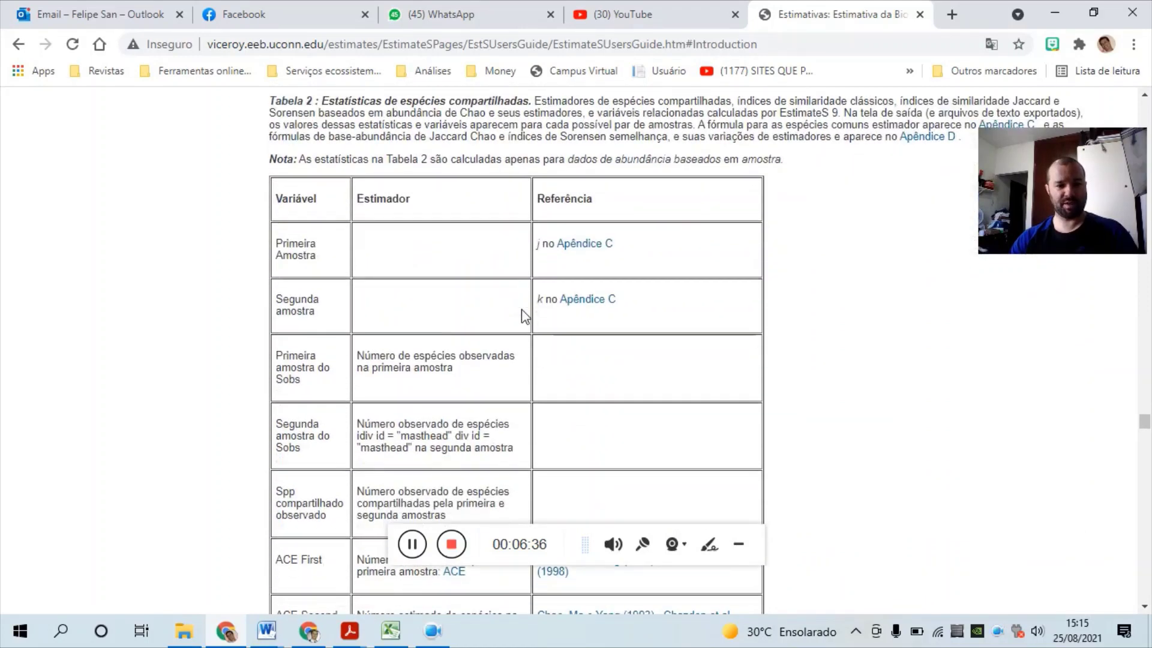
- Copy the 0/1 values in B2:G81 of the Base de dados geral sheet into the Plan3 sheet starting at A3
click(412, 545)
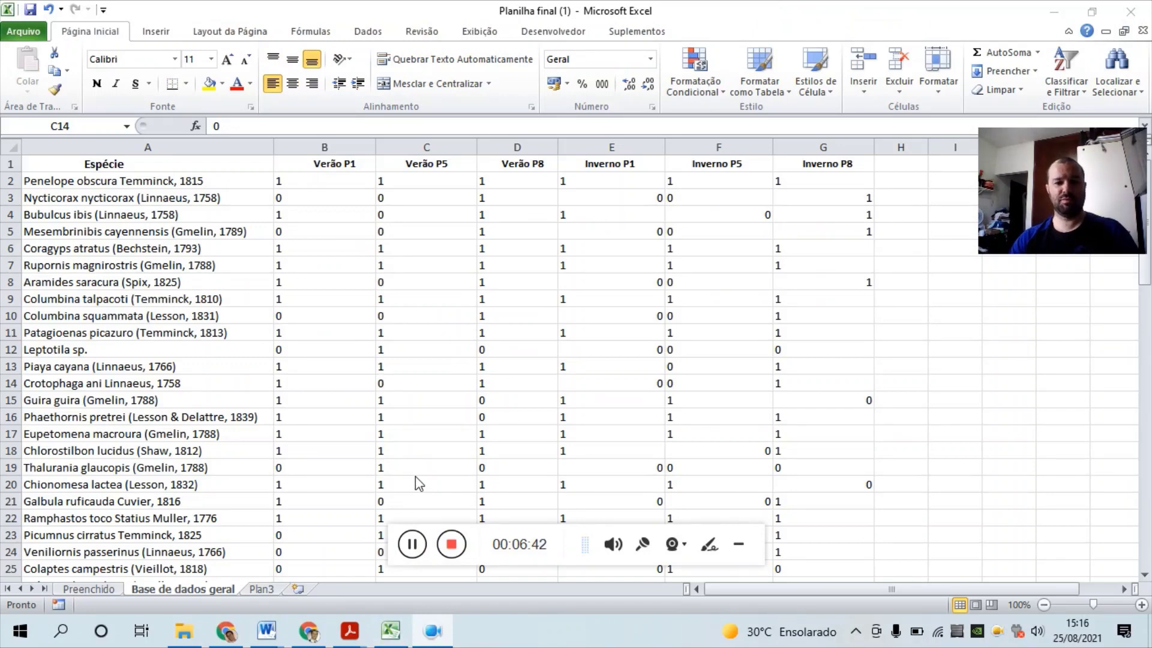
click(316, 182)
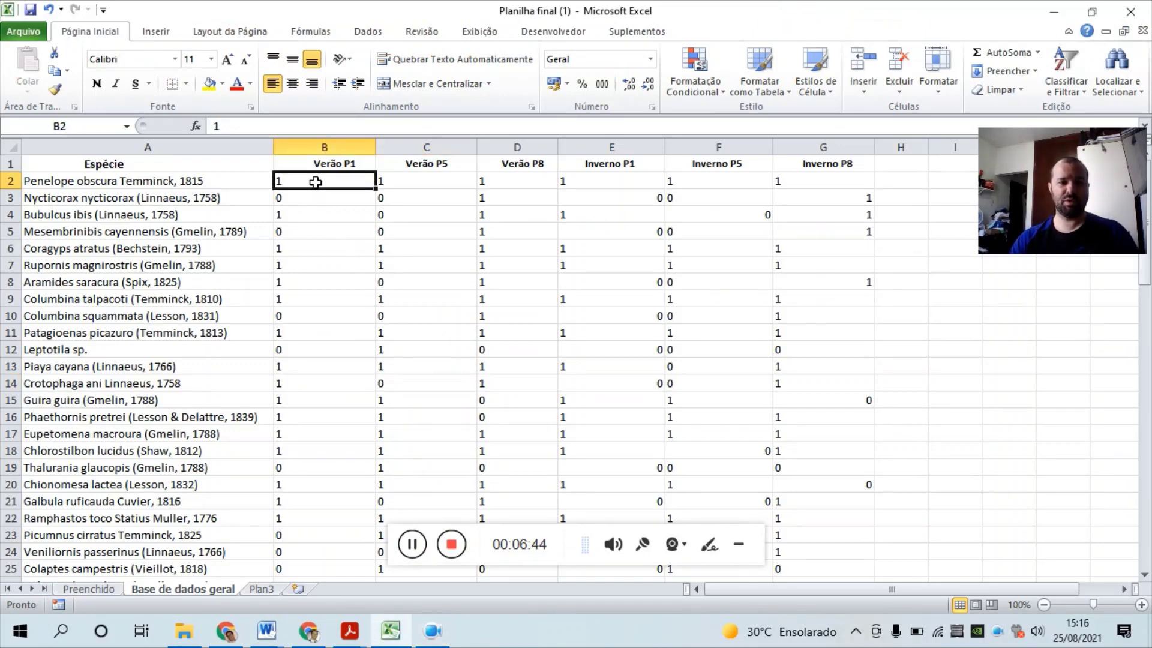
key(ctrl+shift+End)
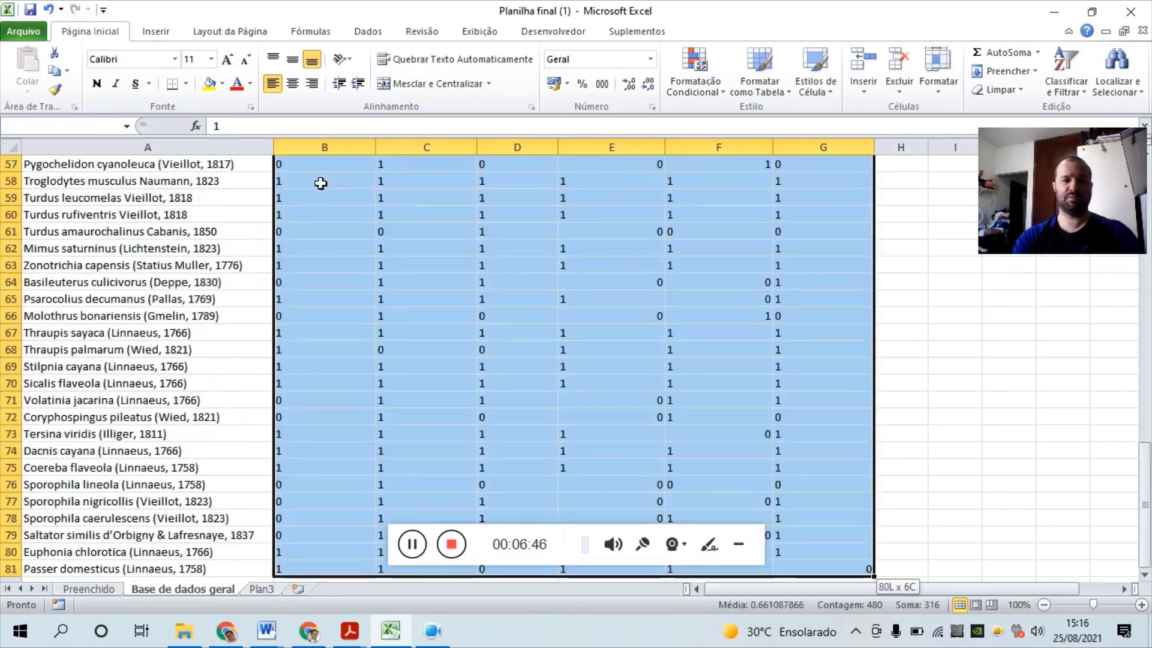
key(ctrl+c)
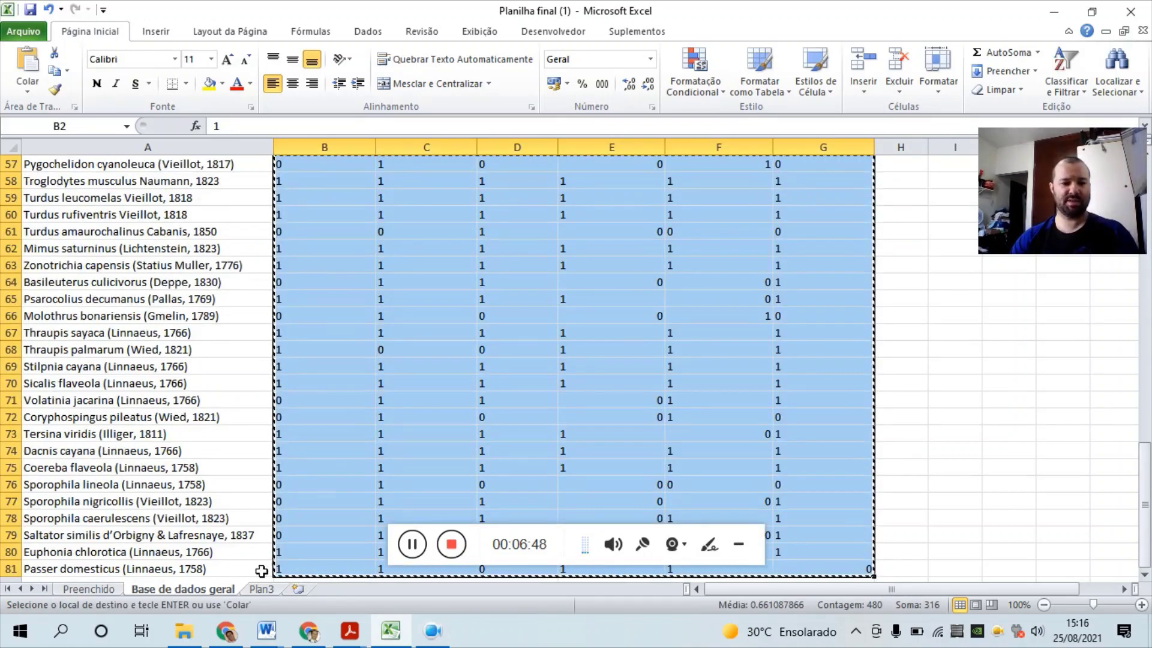
click(271, 590)
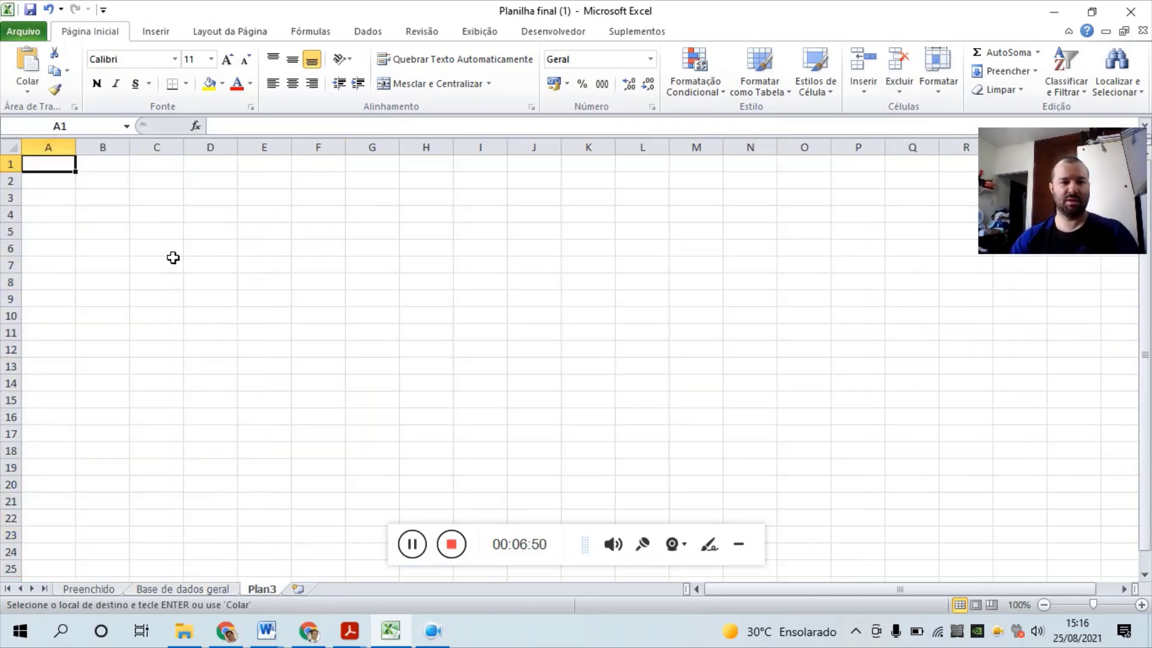
click(65, 198)
key(ctrl+v)
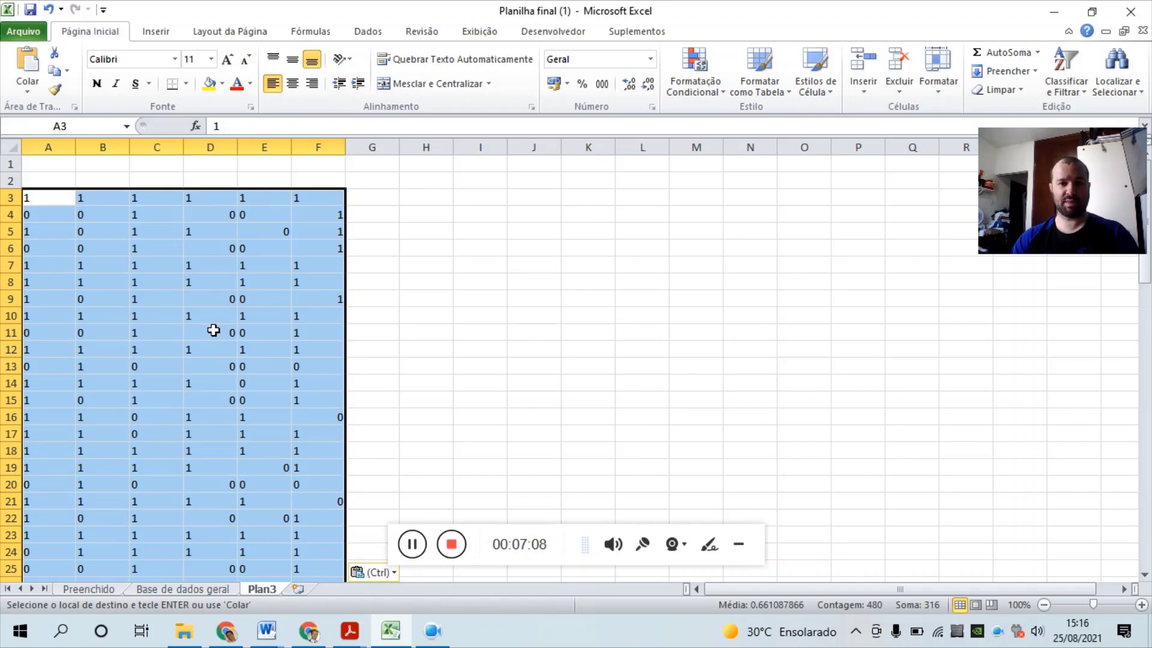
- Enter the dataset title "aves" in cell A1 of the Plan3 sheet
click(68, 170)
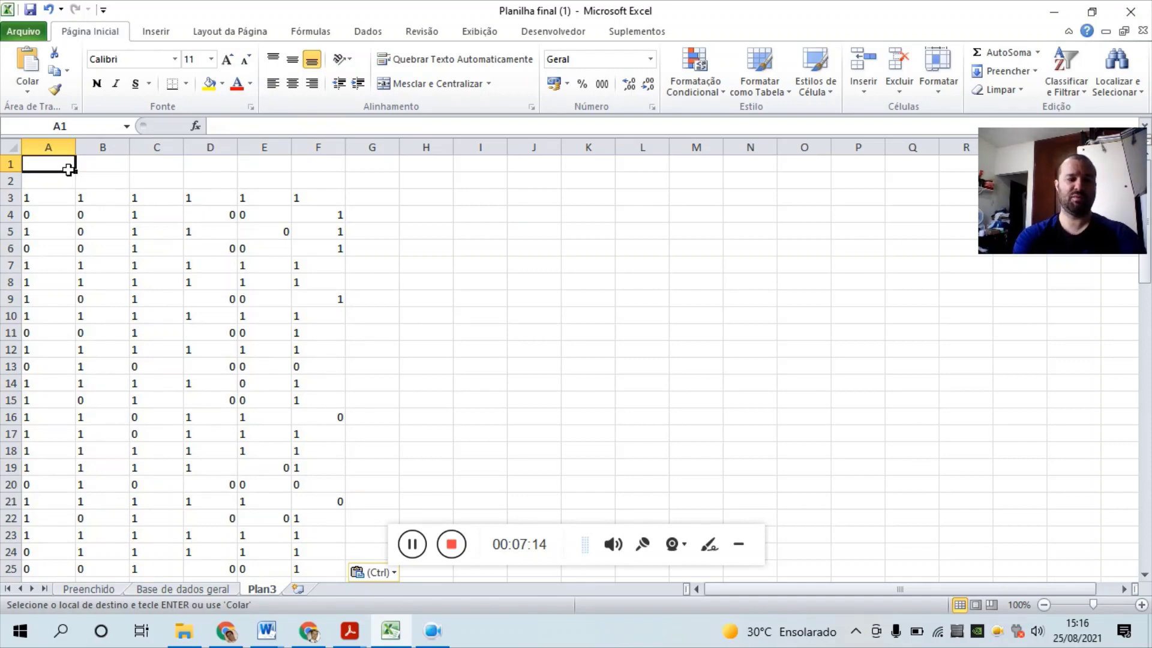
text(aves)
key(Return)
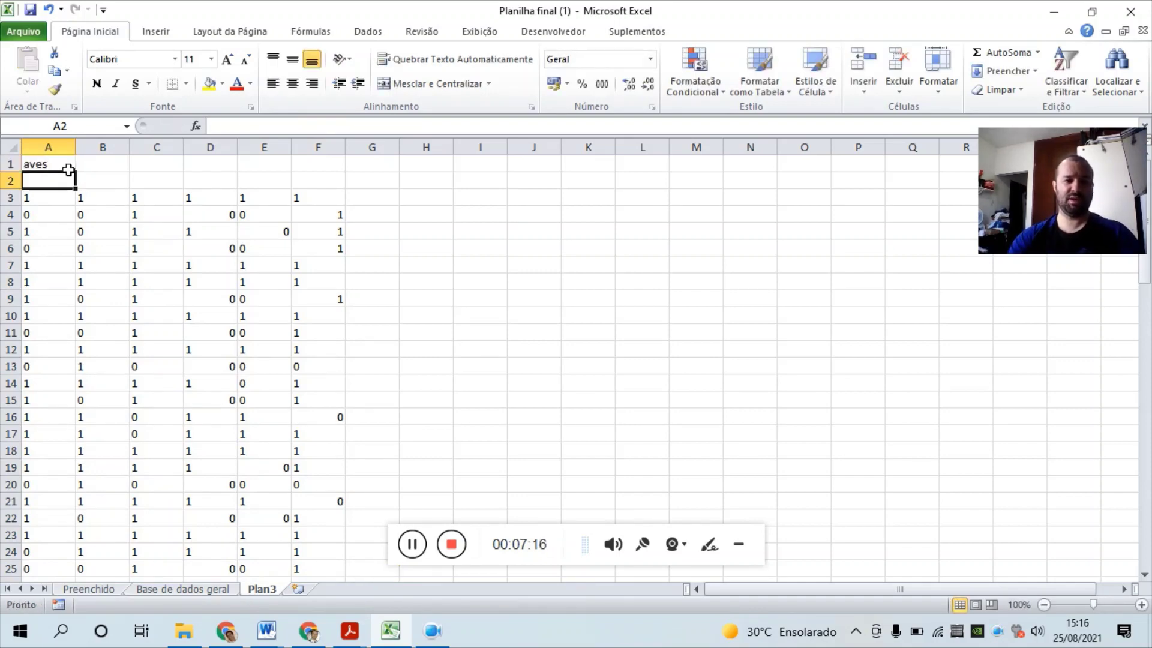
- Enter the matrix dimensions in row 2 above the data, with 80 species in A2 and 6 samples in B2
key(Down)
key(ctrl+shift+Right)
key(ctrl+shift+Left)
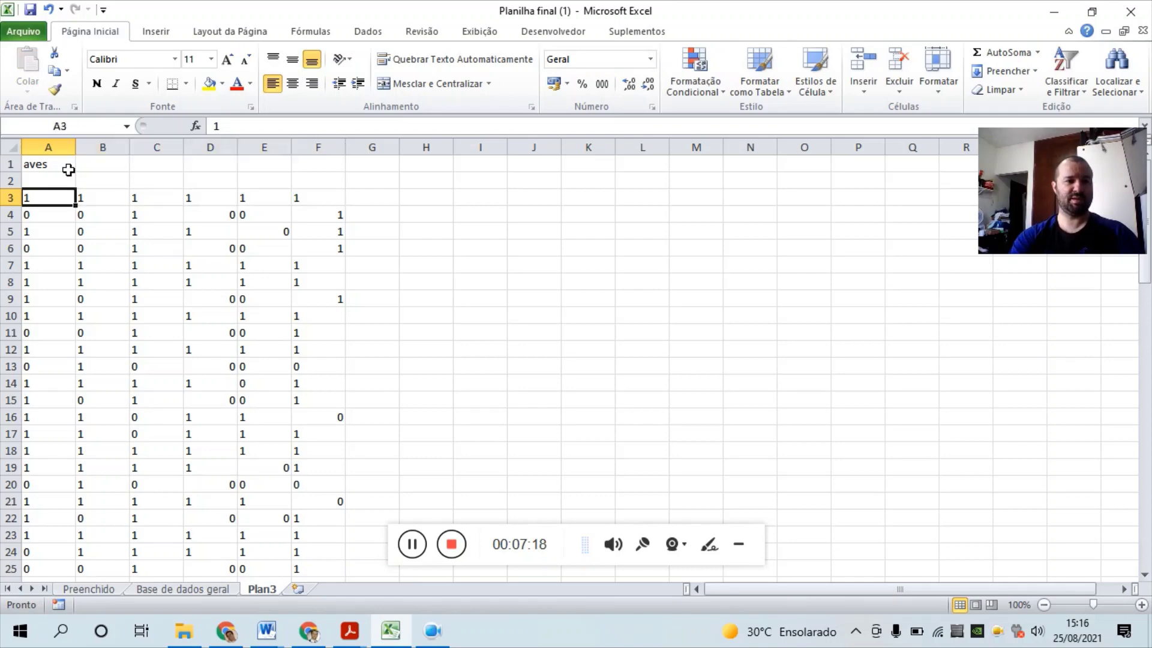
key(ctrl+shift+Down)
key(Up)
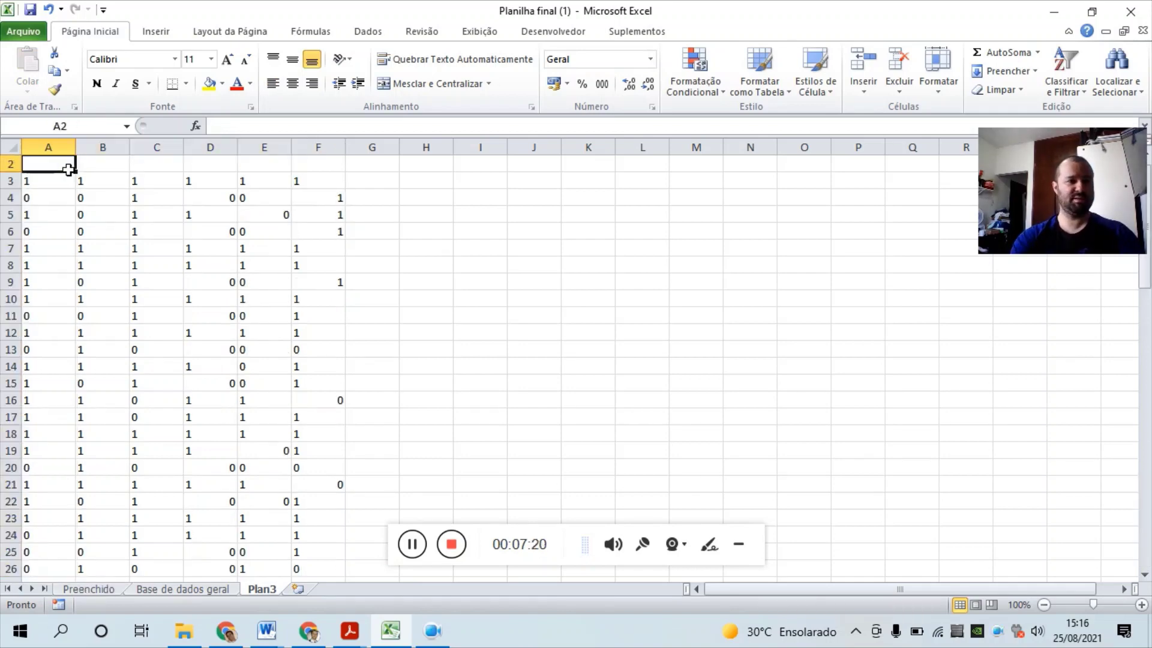
scroll(68, 169, up, 1)
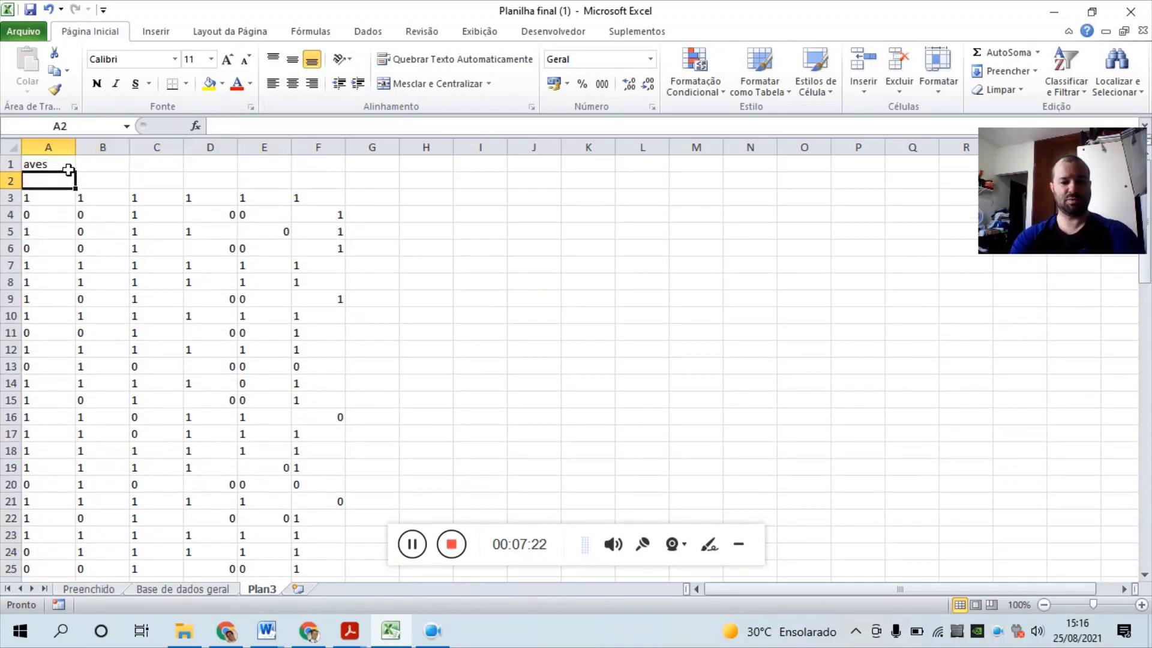
text(80)
key(Tab)
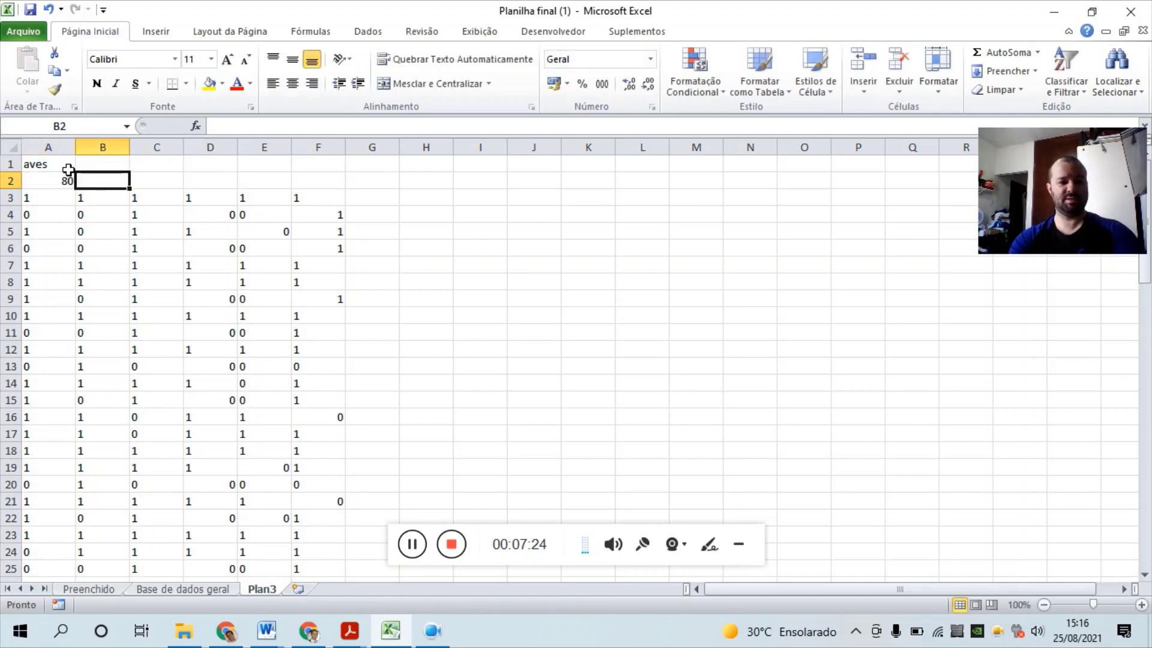
text(6)
key(Return)
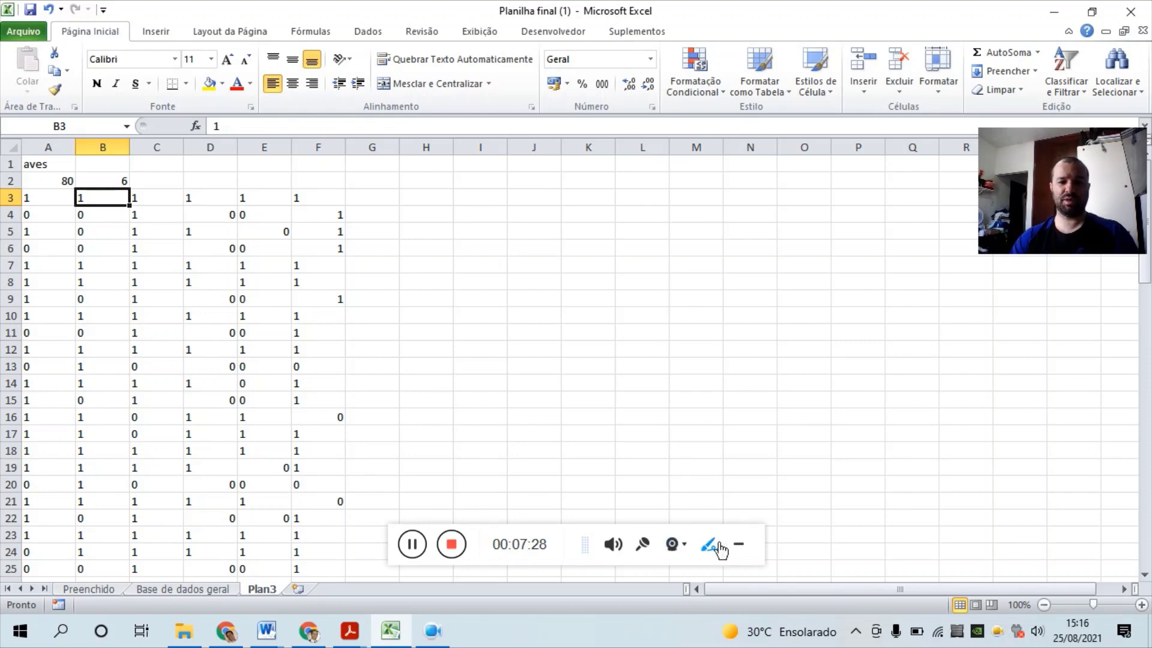
- Save the workbook and export only the Plan3 sheet as tab-delimited text, Planilha final (1), to the Desktop (Área de Trabalho)
click(739, 545)
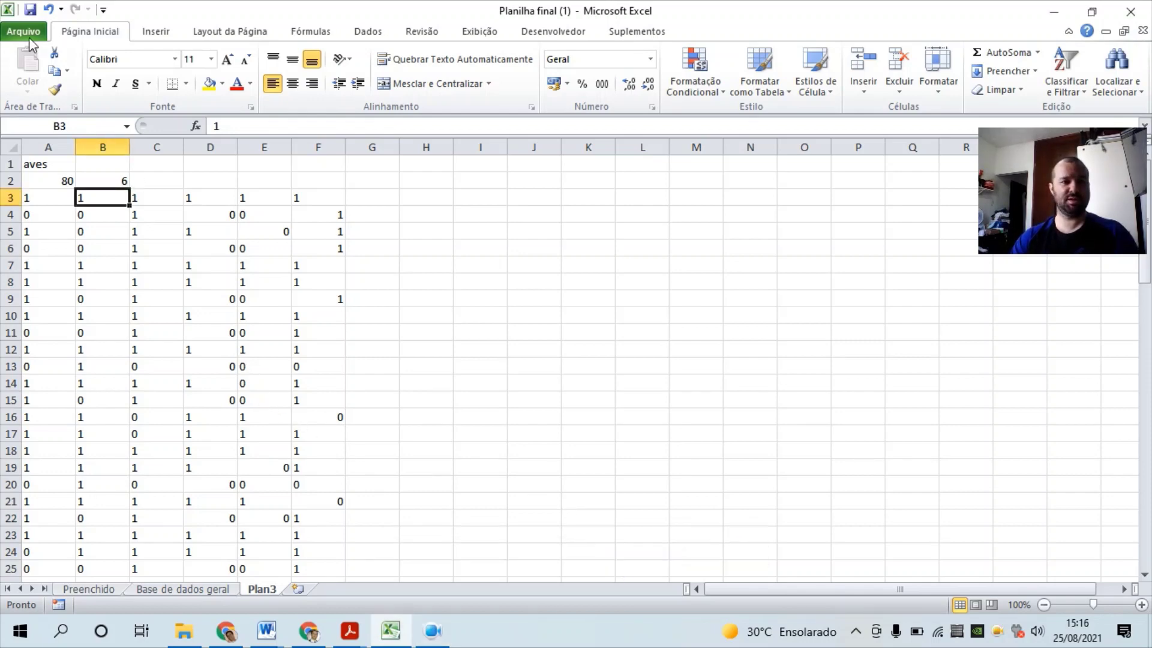
click(30, 11)
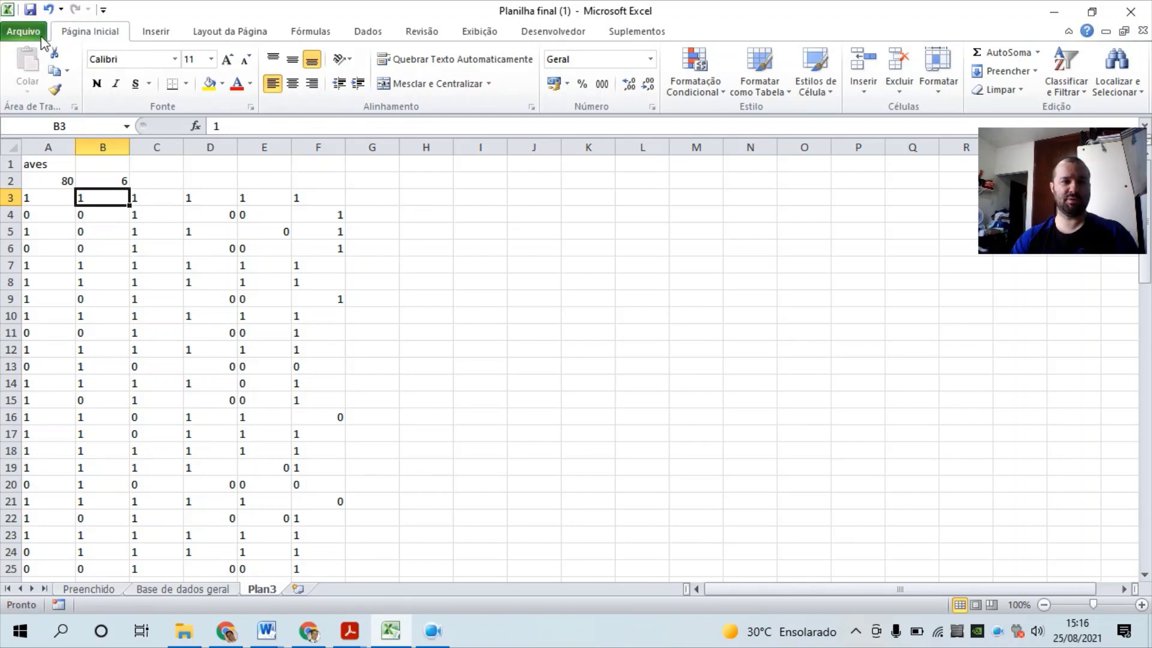
key(alt+a)
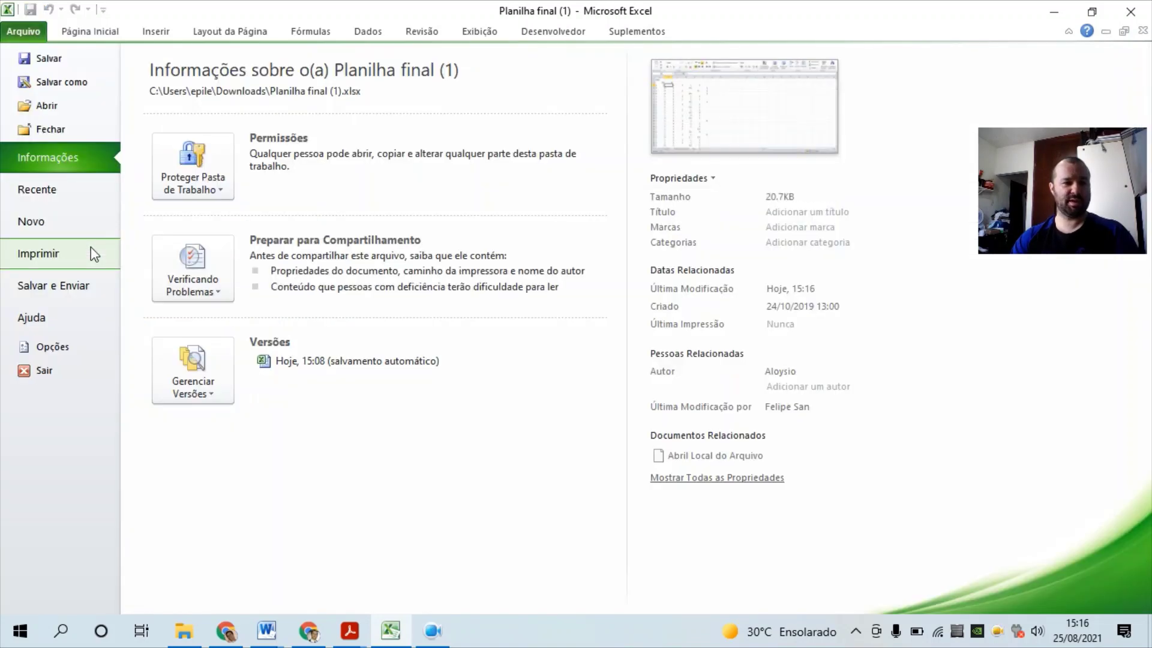
click(65, 82)
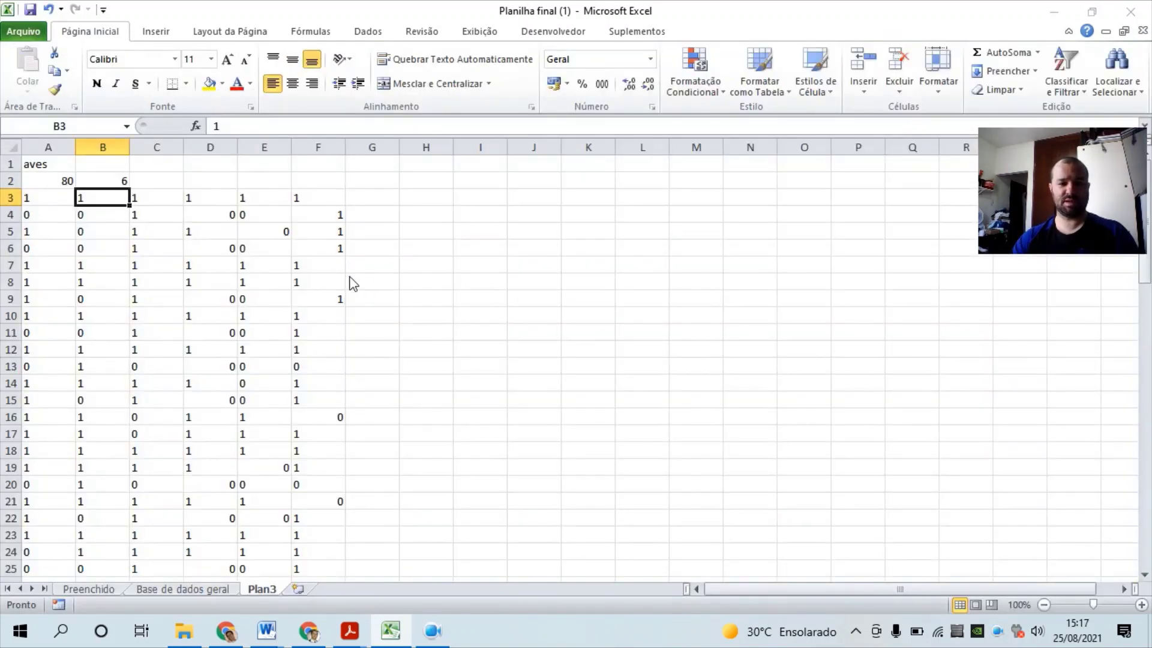
click(314, 315)
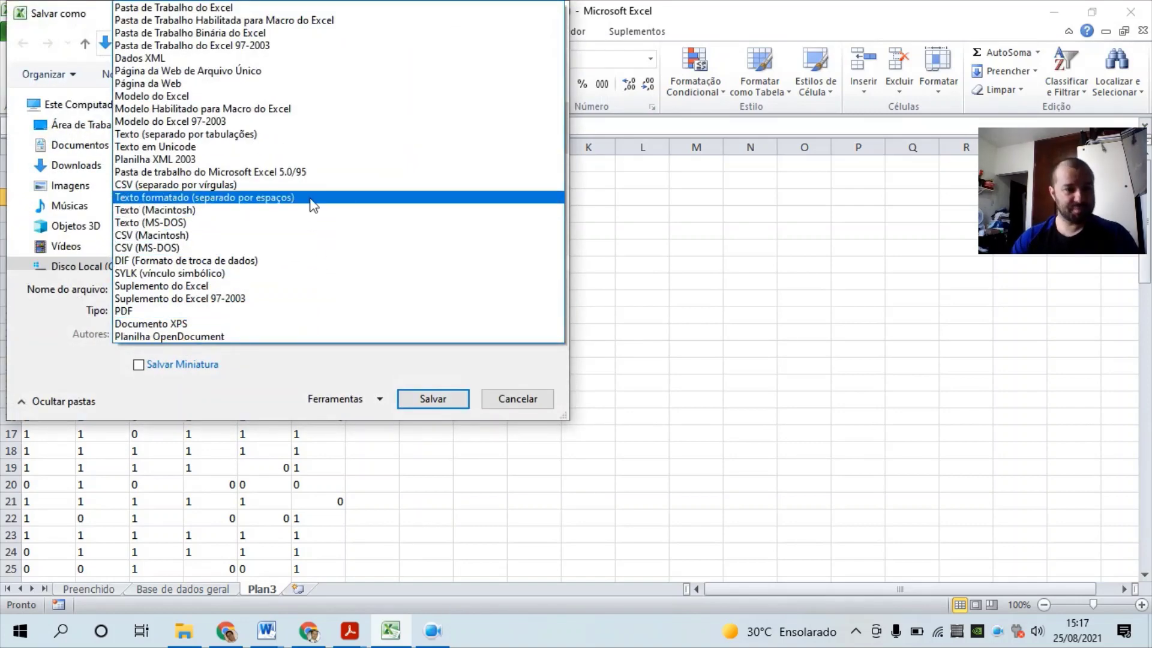
click(274, 142)
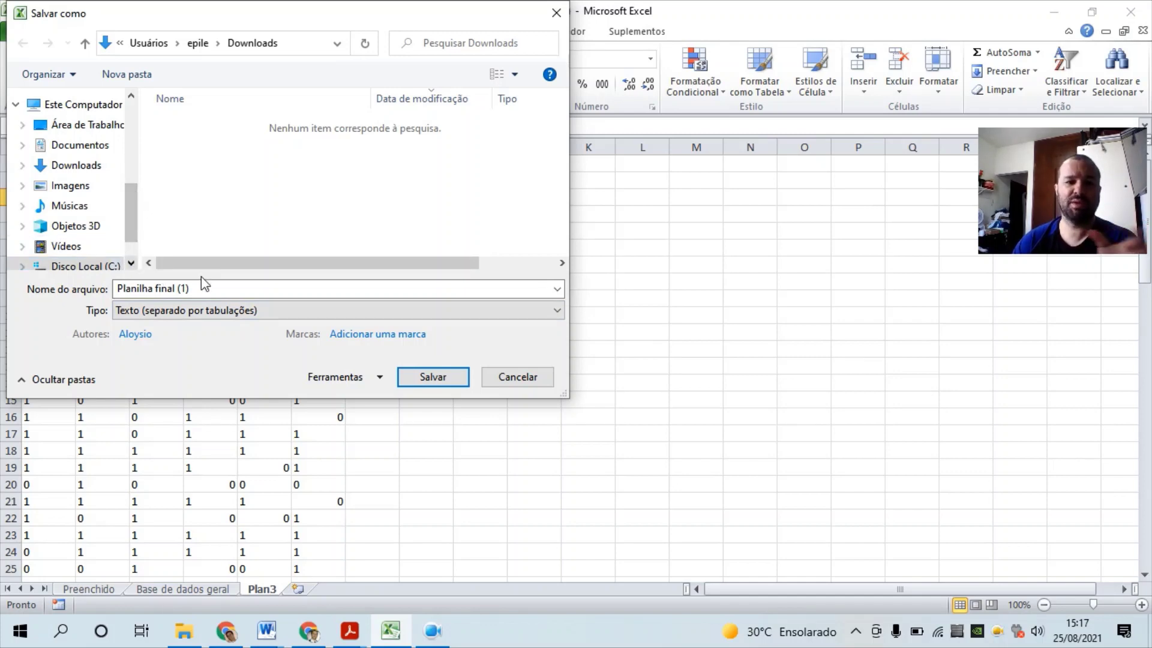
click(90, 124)
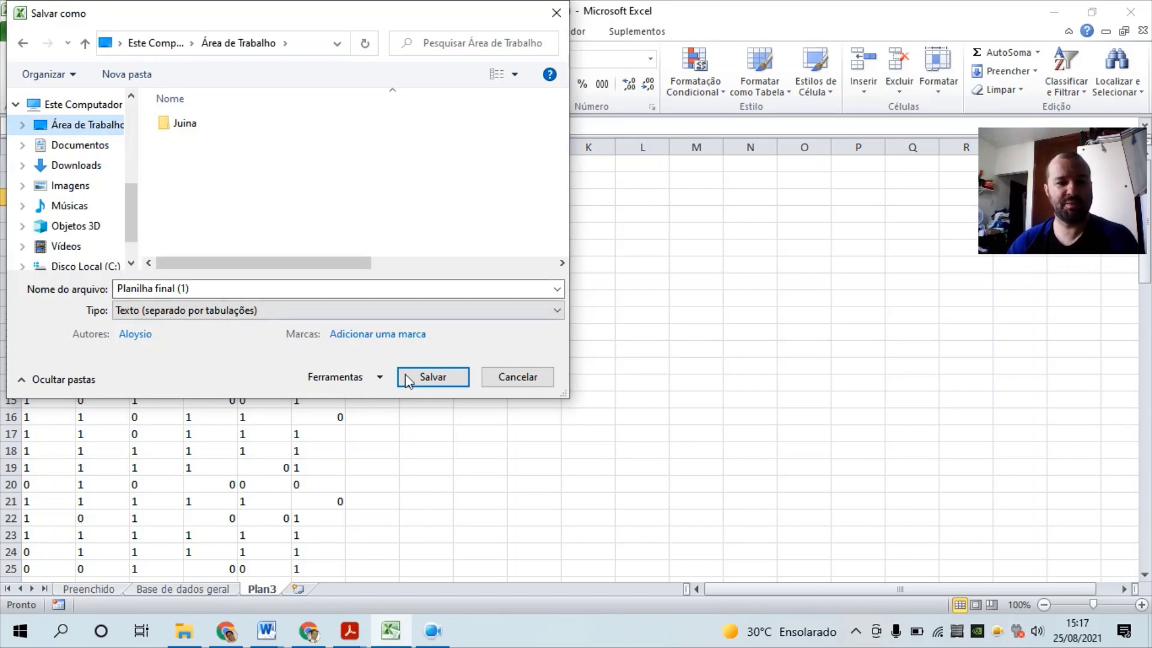
click(430, 382)
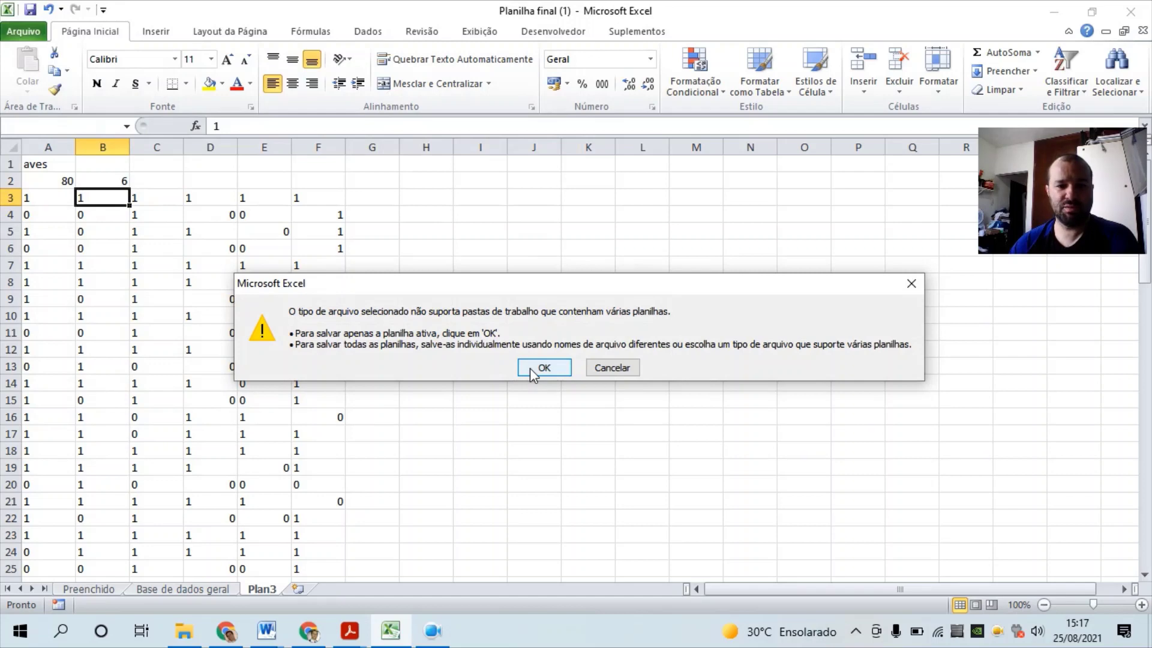
click(530, 369)
click(514, 375)
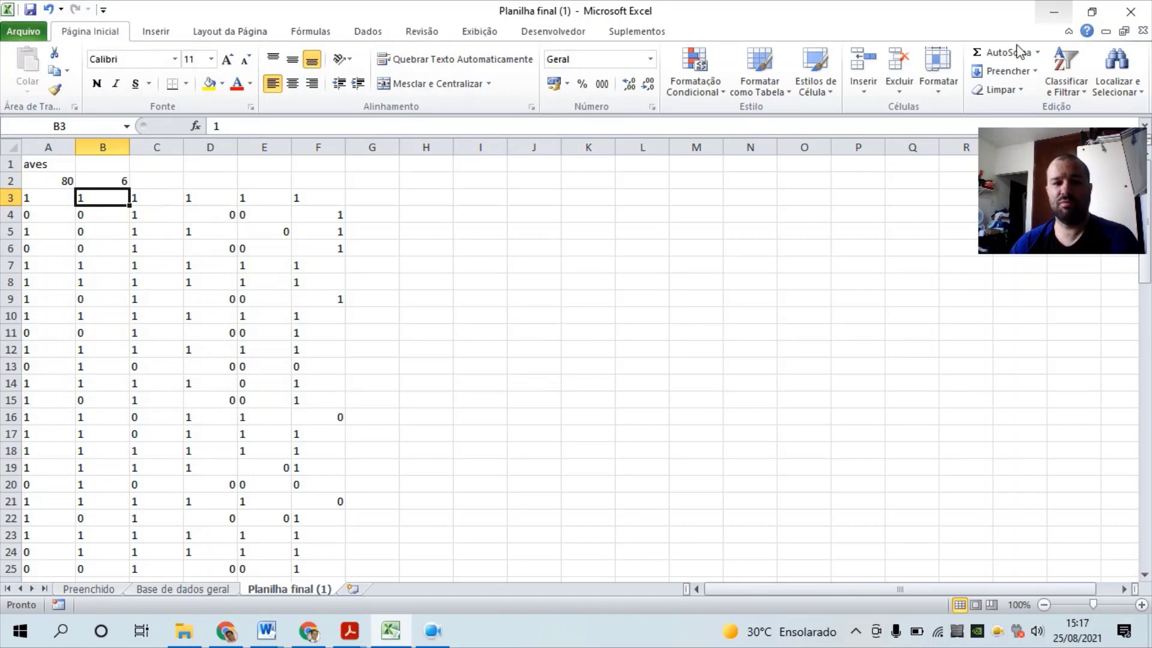
- Switch to EstimateS, accept the usage agreement and maximize the program window
click(442, 633)
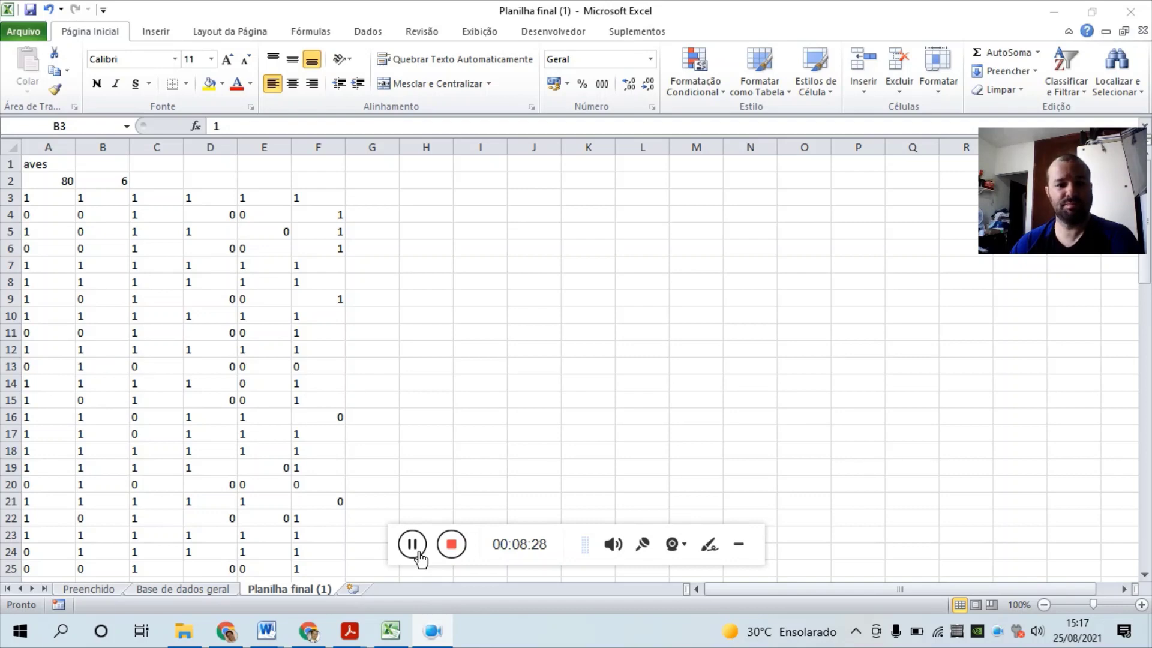
click(419, 555)
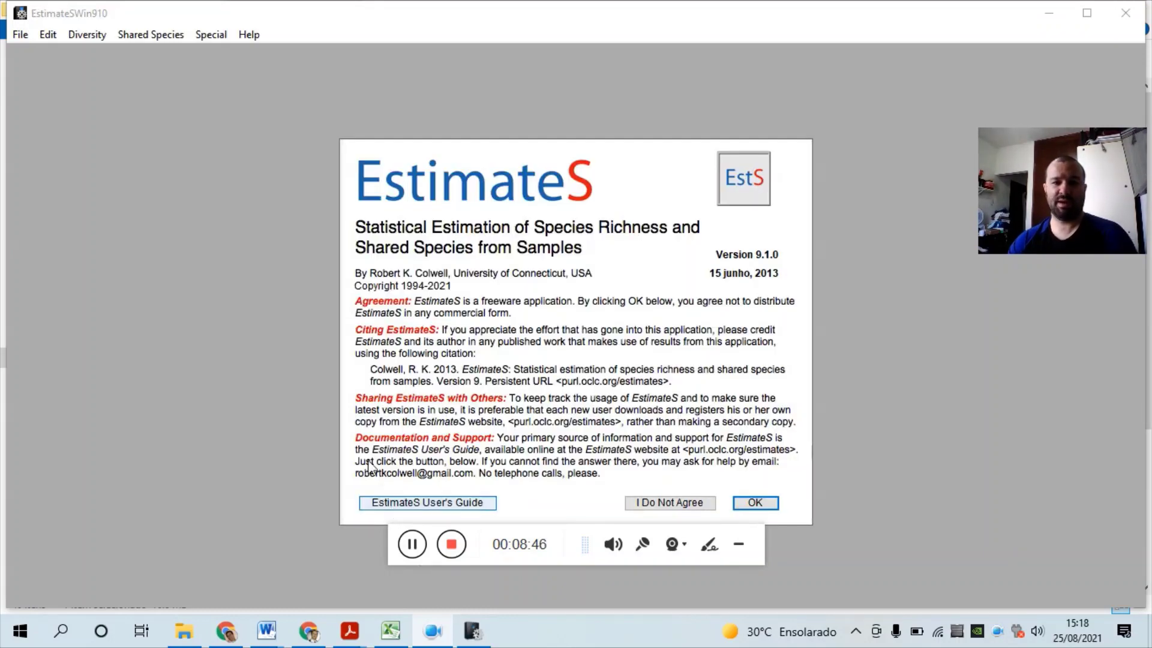
click(755, 504)
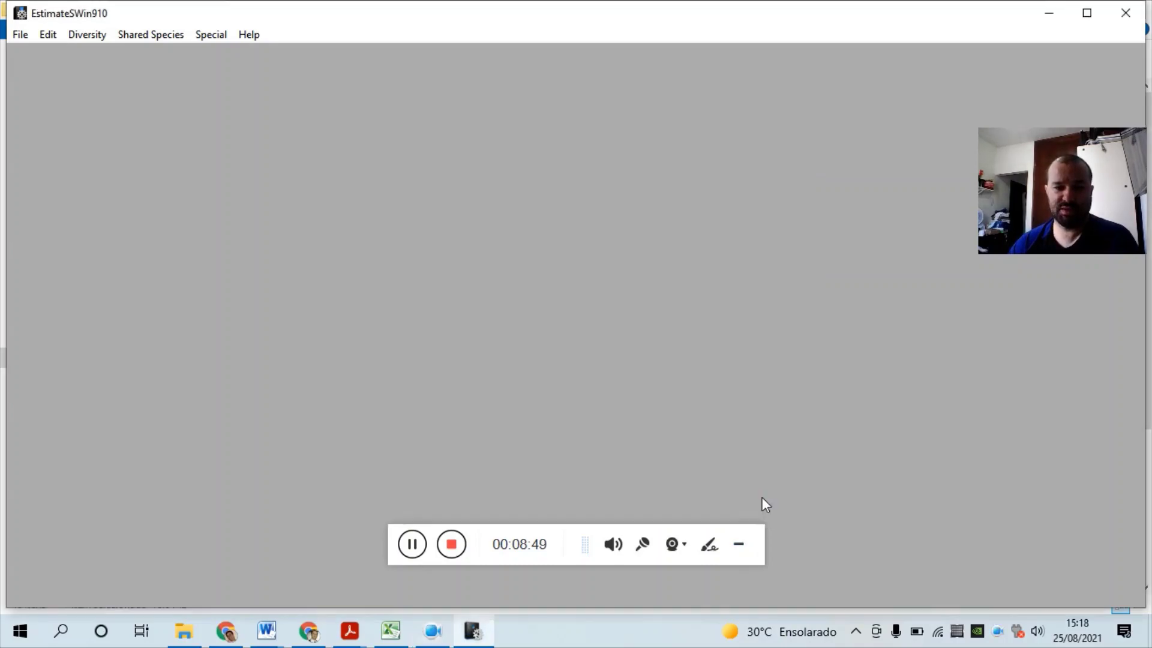
click(1088, 15)
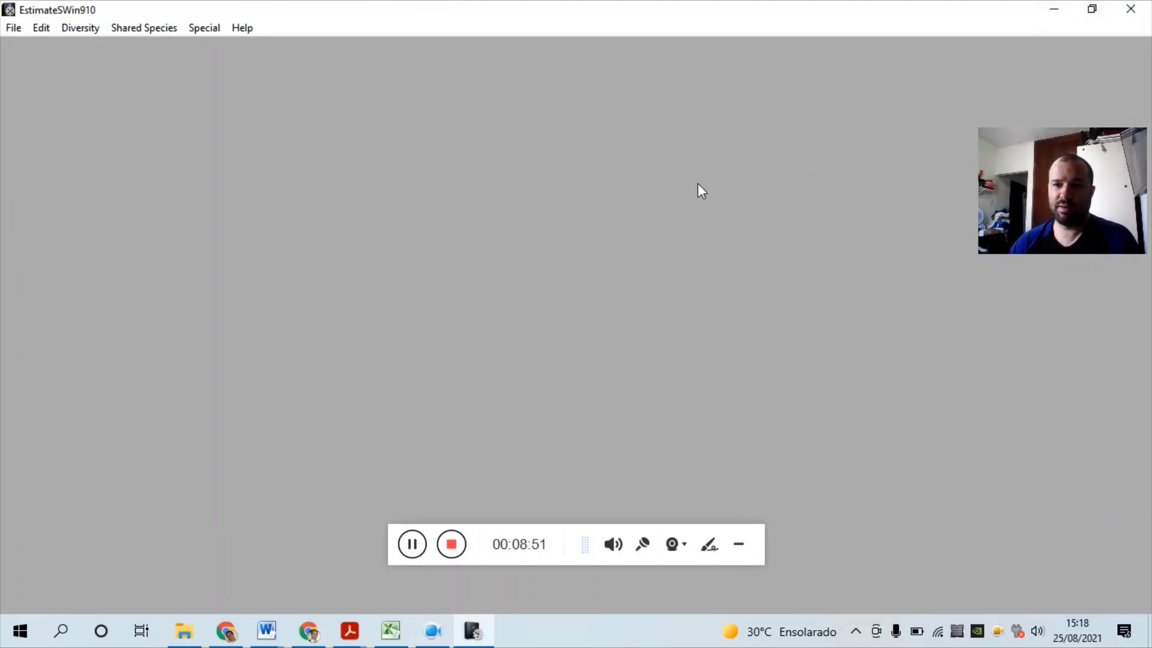
- Try to load Planilha final (1) from the Desktop as sample-based data with one set of replicated sampling units
click(20, 28)
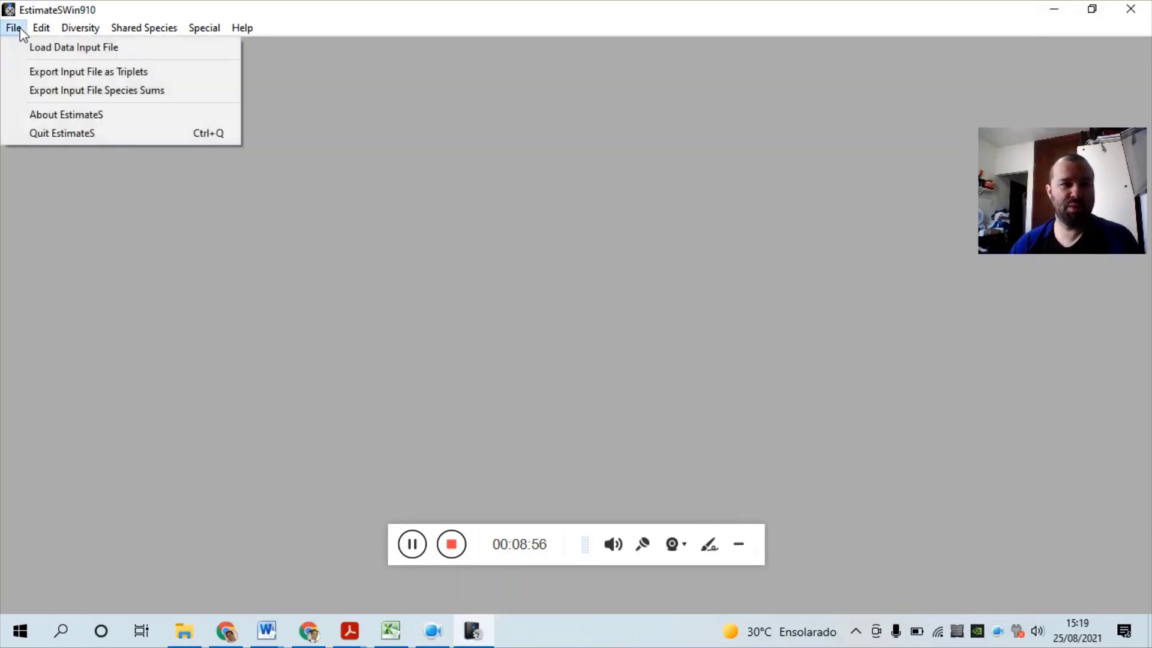
click(60, 48)
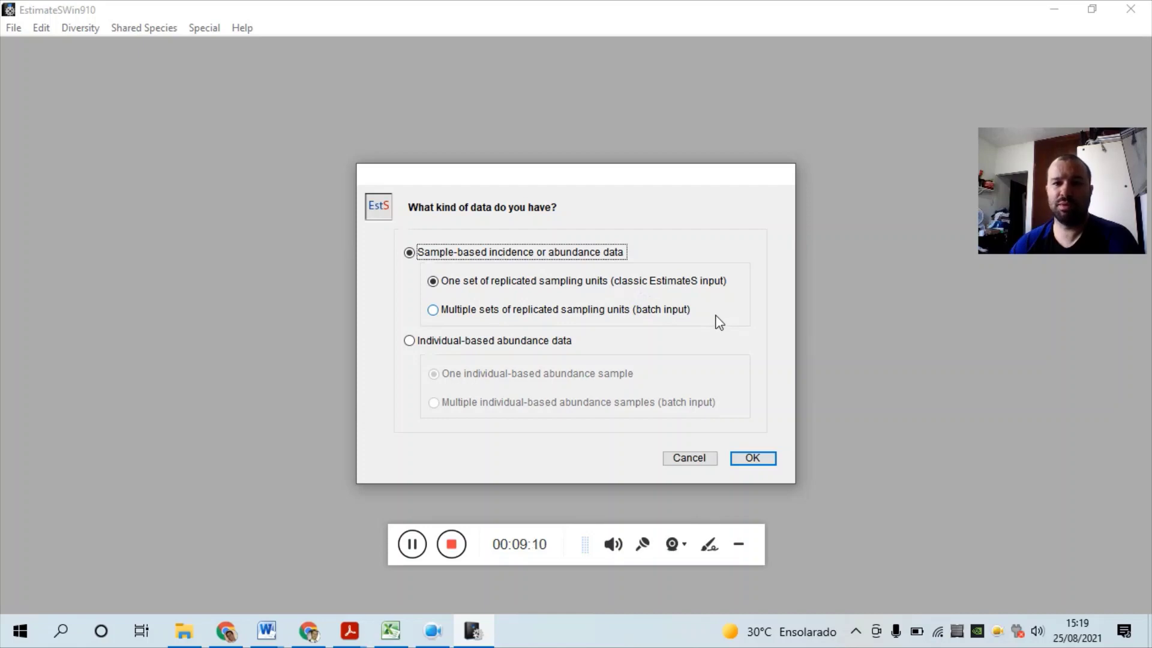
click(767, 456)
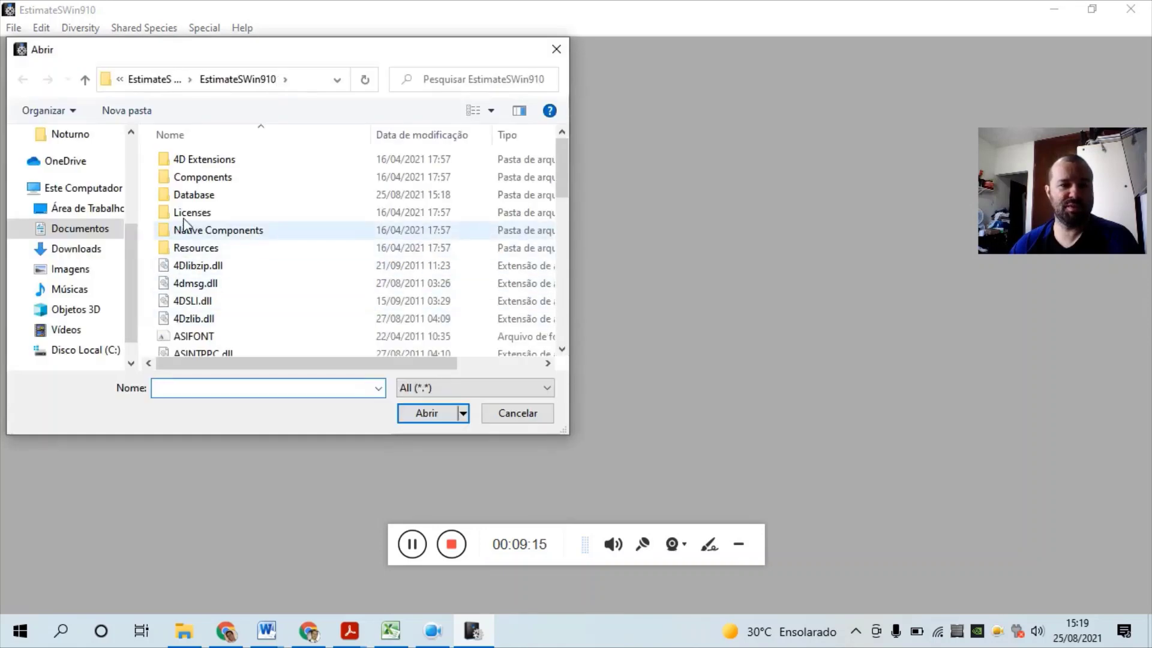
click(84, 208)
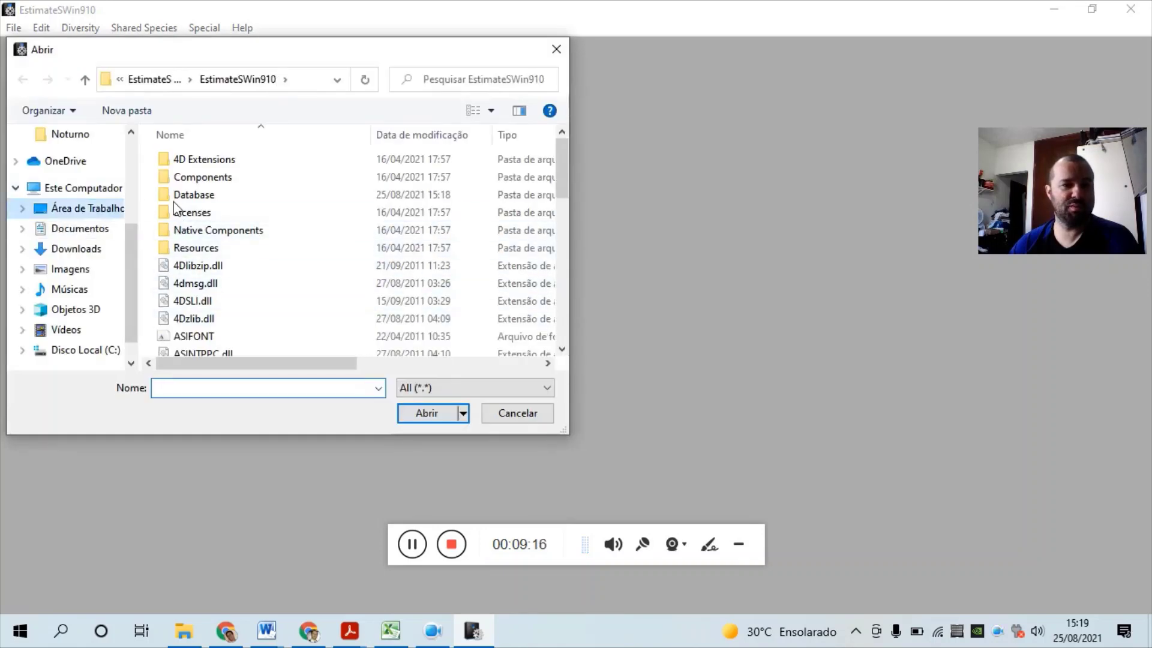
scroll(228, 180, down, 6)
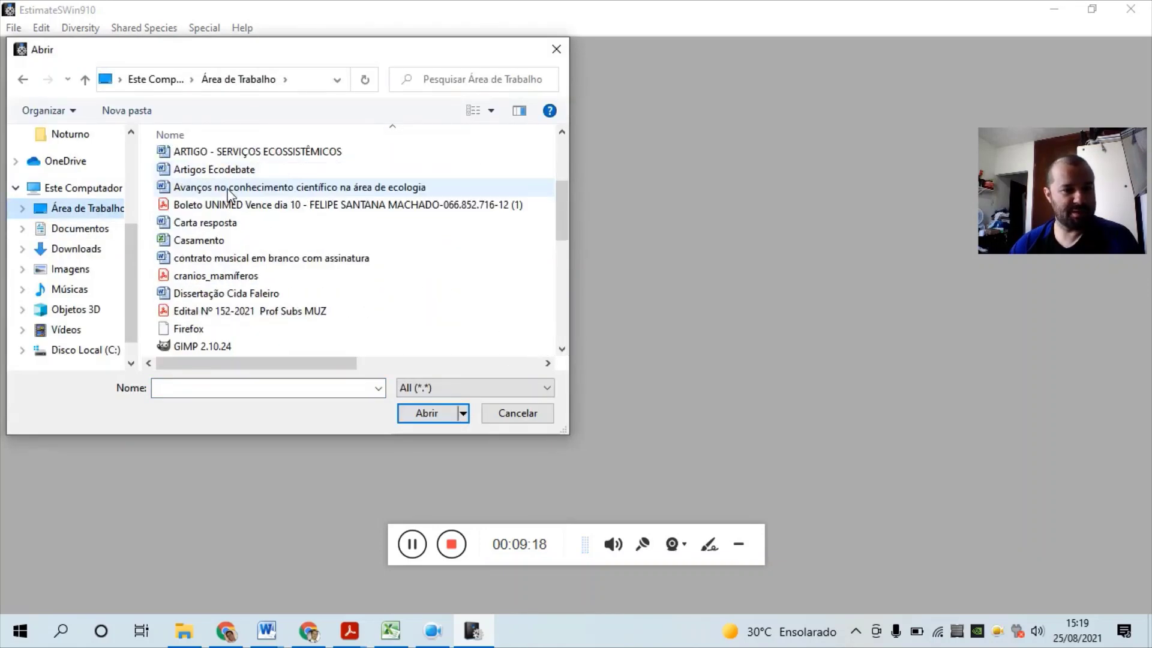
scroll(228, 194, down, 2)
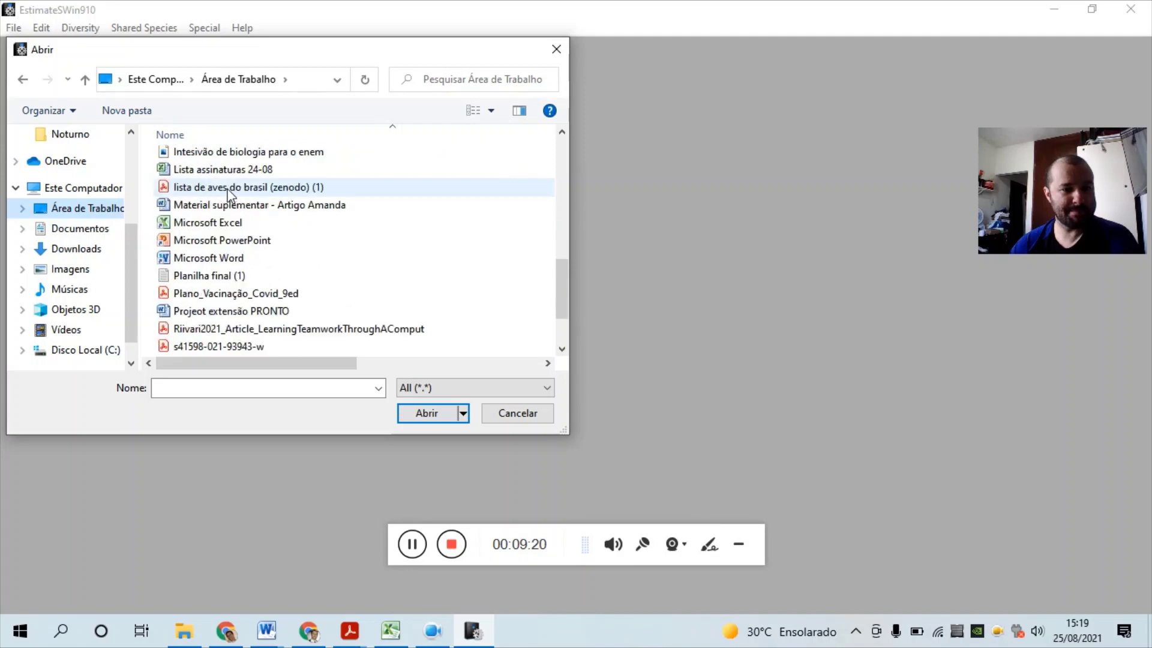
double_click(236, 277)
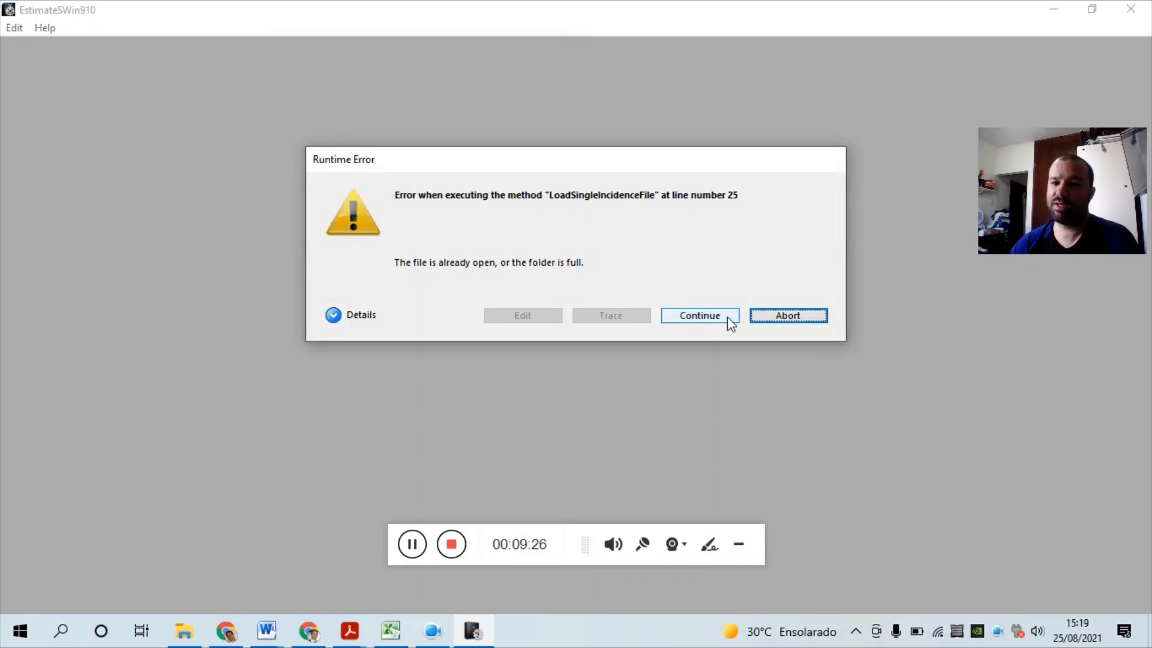
click(727, 317)
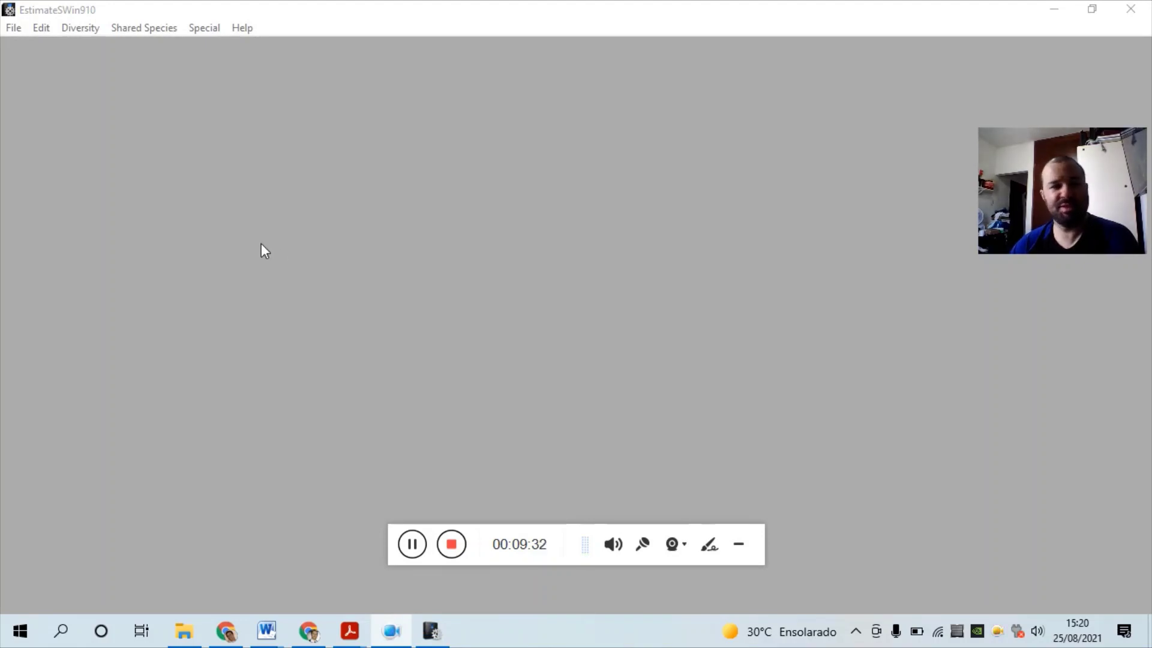
- Open Planilha final (1) from the Desktop again as one set of replicated sampling units and accept its title and parameters
click(15, 28)
click(34, 47)
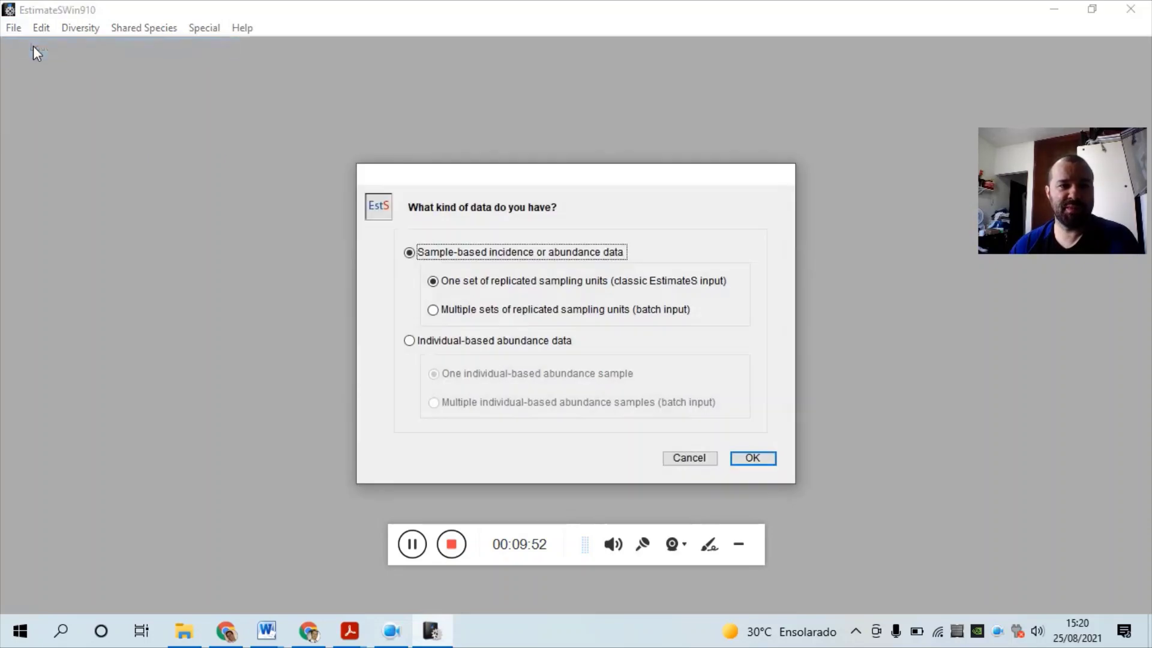
click(750, 459)
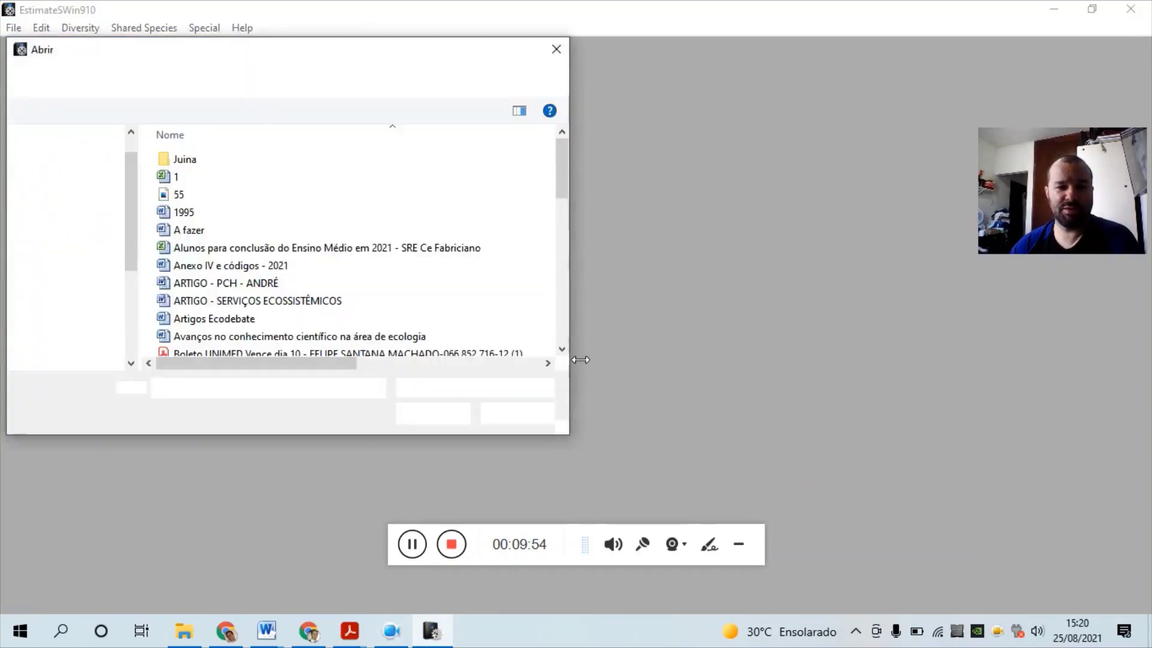
scroll(240, 262, down, 5)
scroll(239, 262, down, 3)
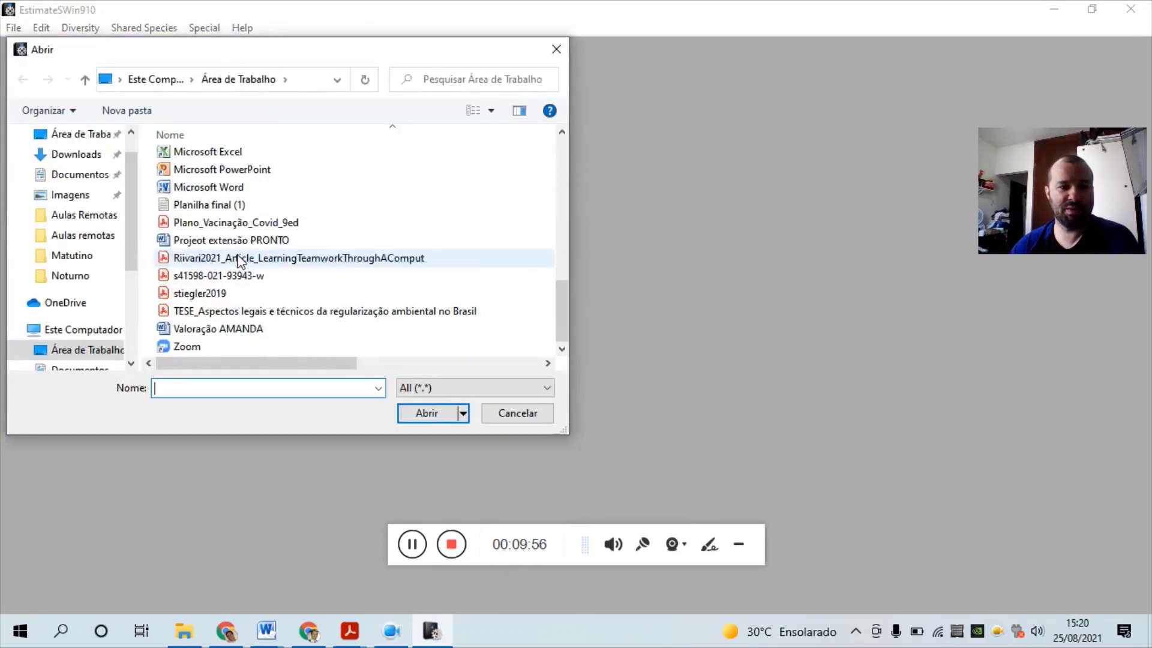
double_click(238, 206)
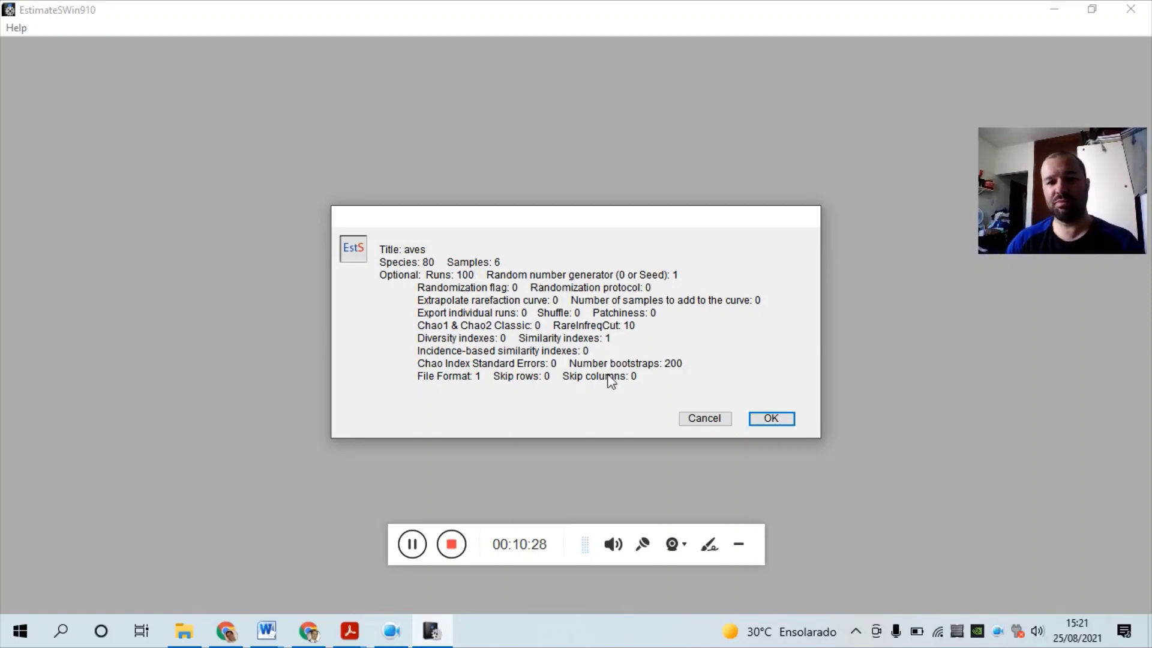
click(787, 420)
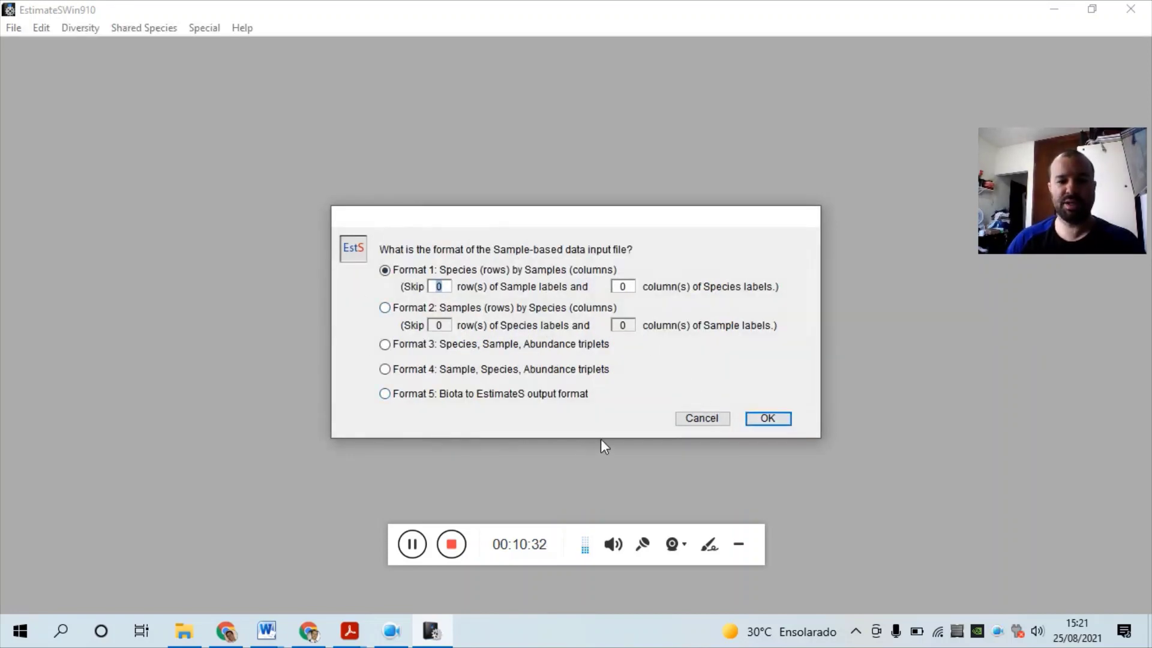
- Try to import the data as Format 1, species in rows by samples in columns, skipping 0 label rows and 0 label columns
click(738, 544)
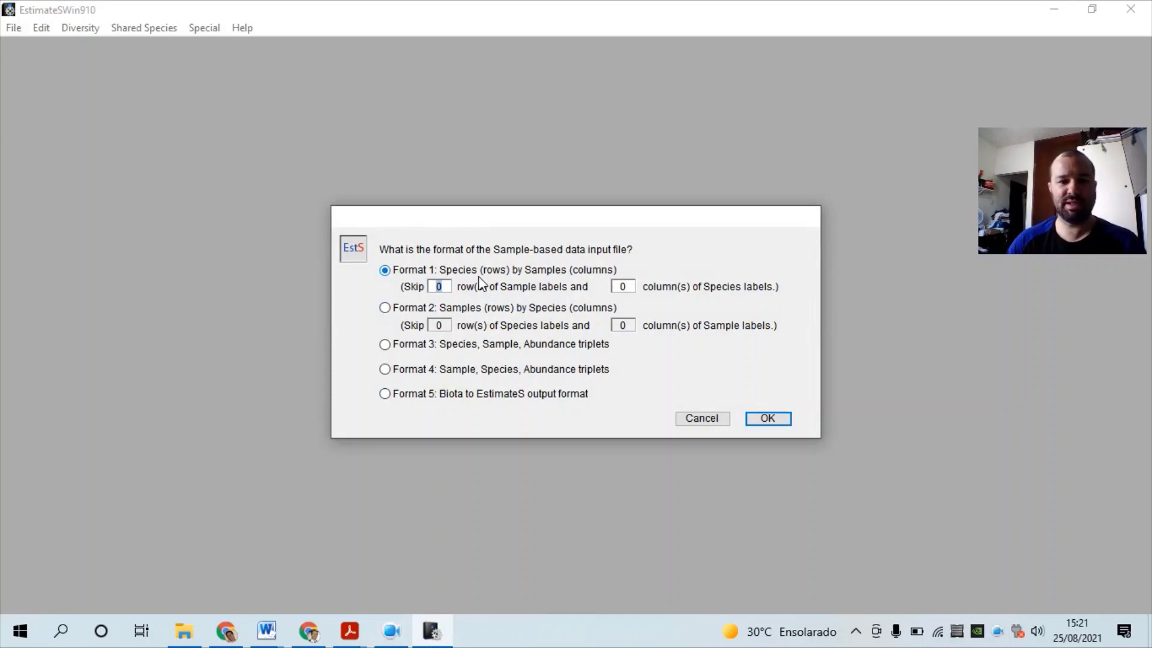
click(402, 309)
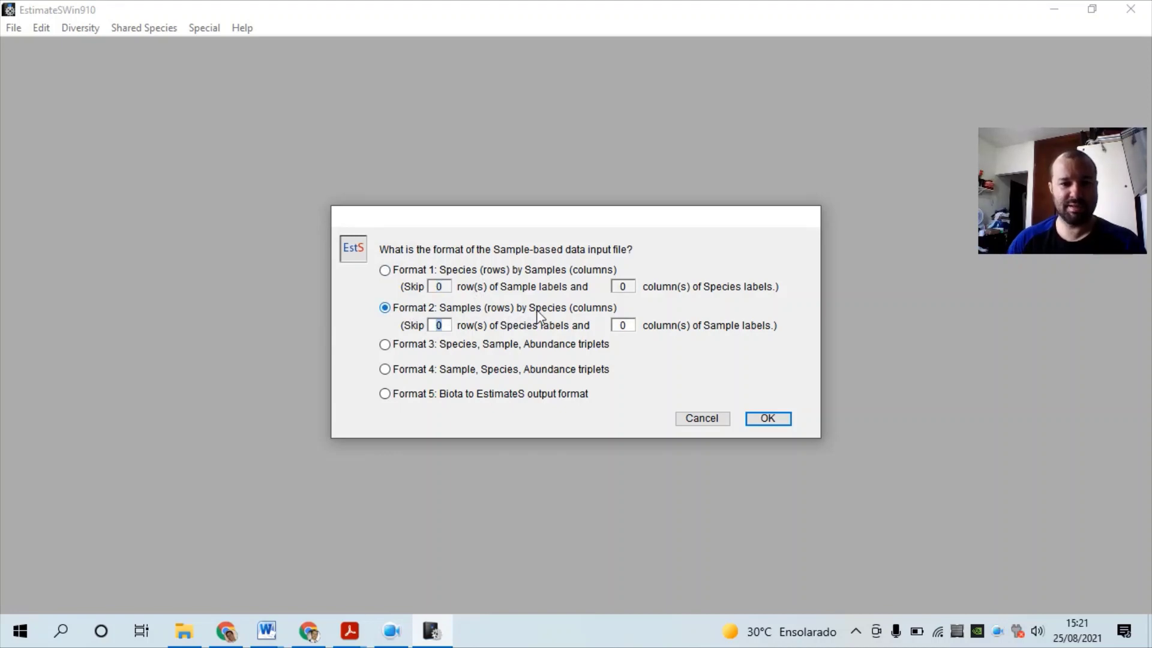
click(400, 273)
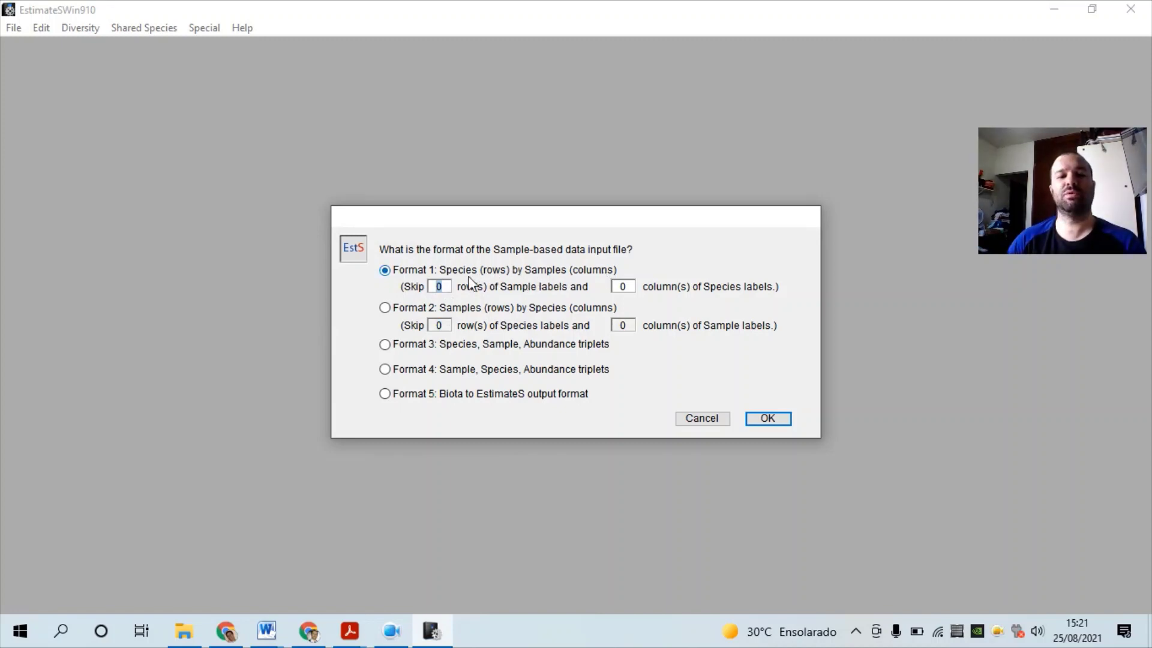
click(765, 418)
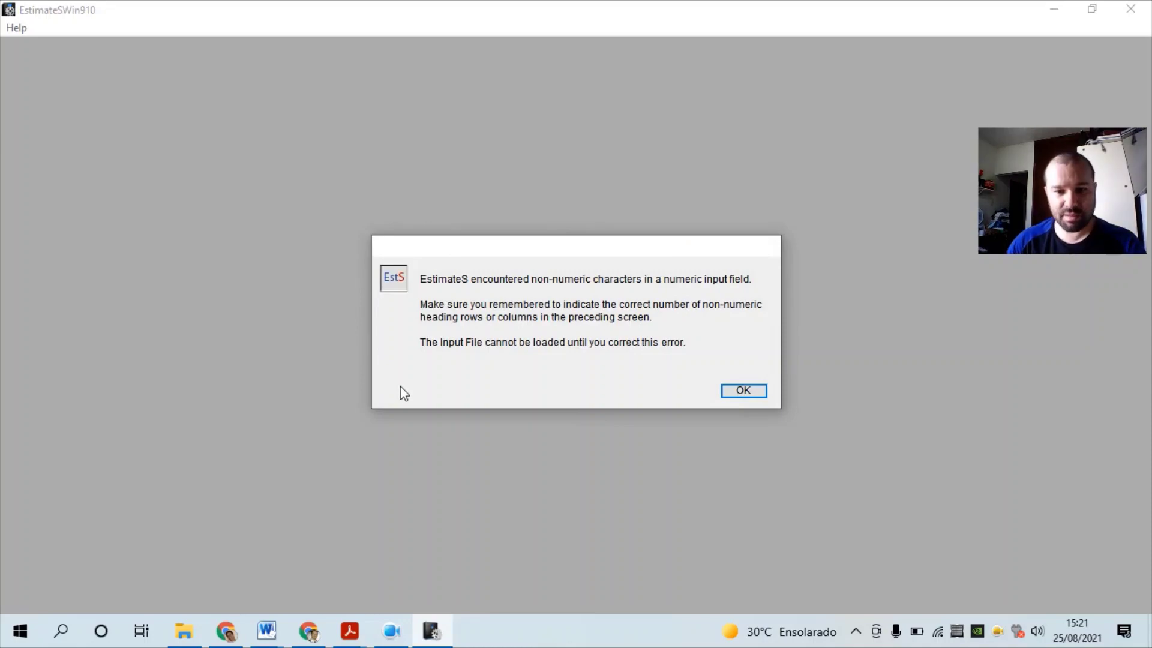
click(744, 392)
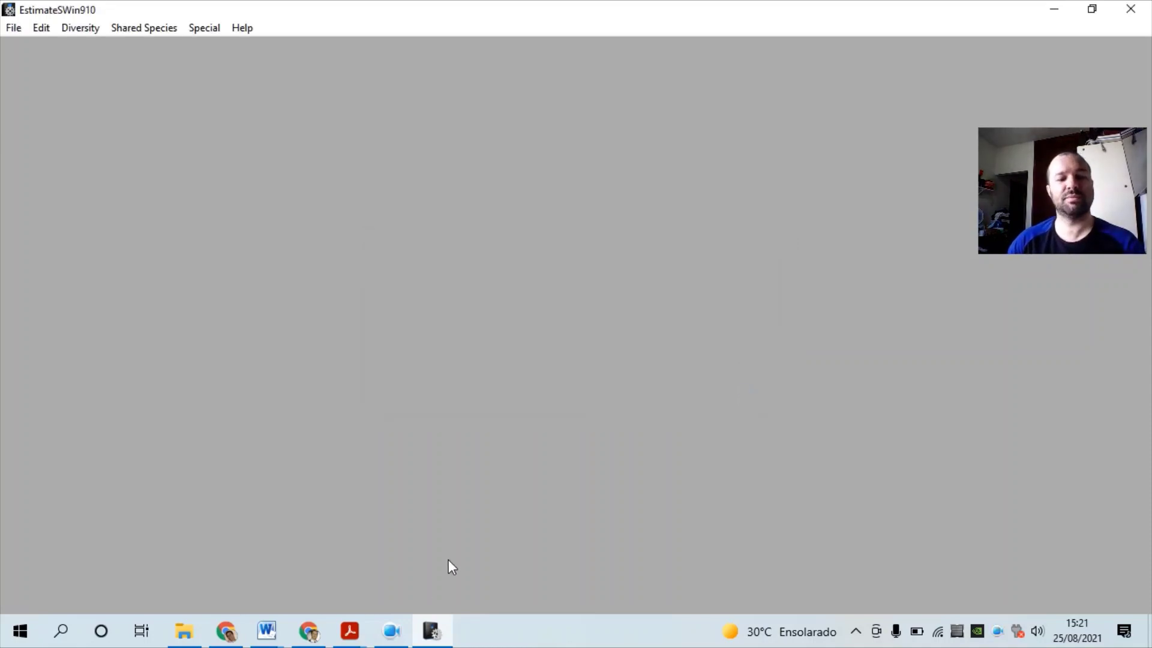
click(391, 632)
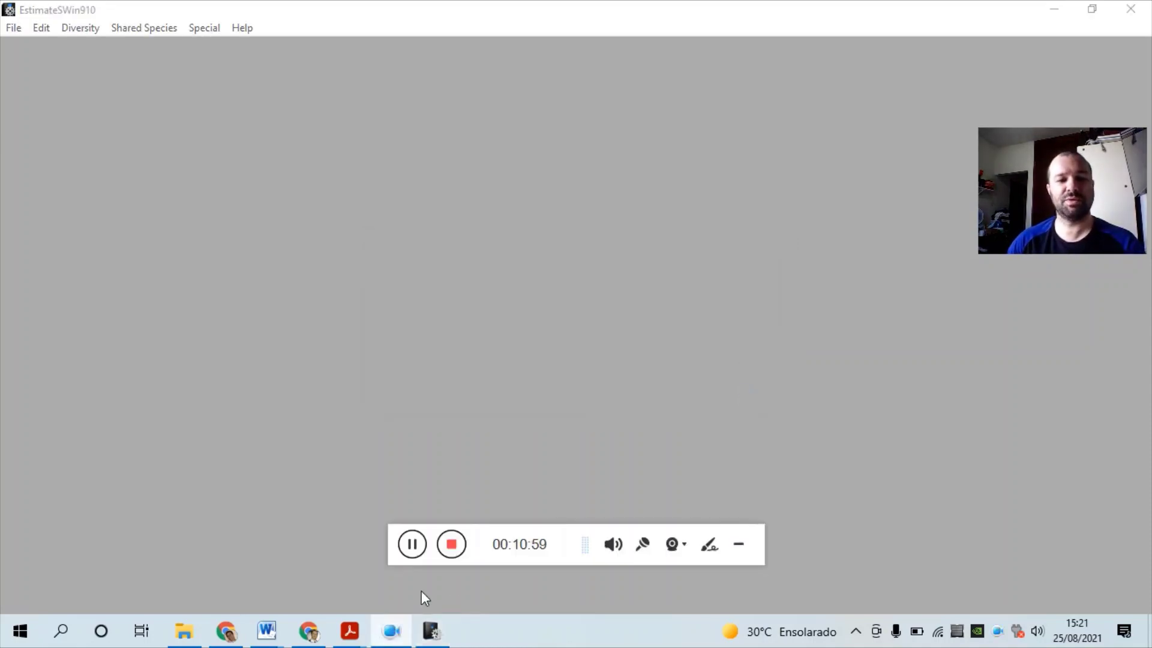
click(419, 548)
click(418, 551)
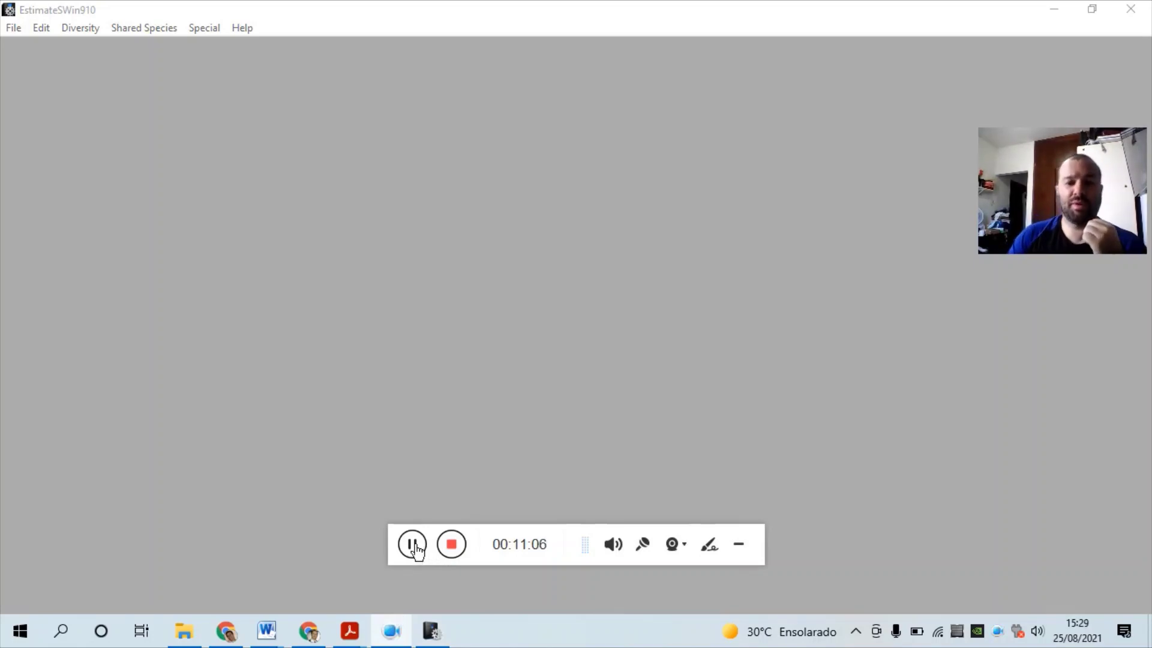
click(745, 556)
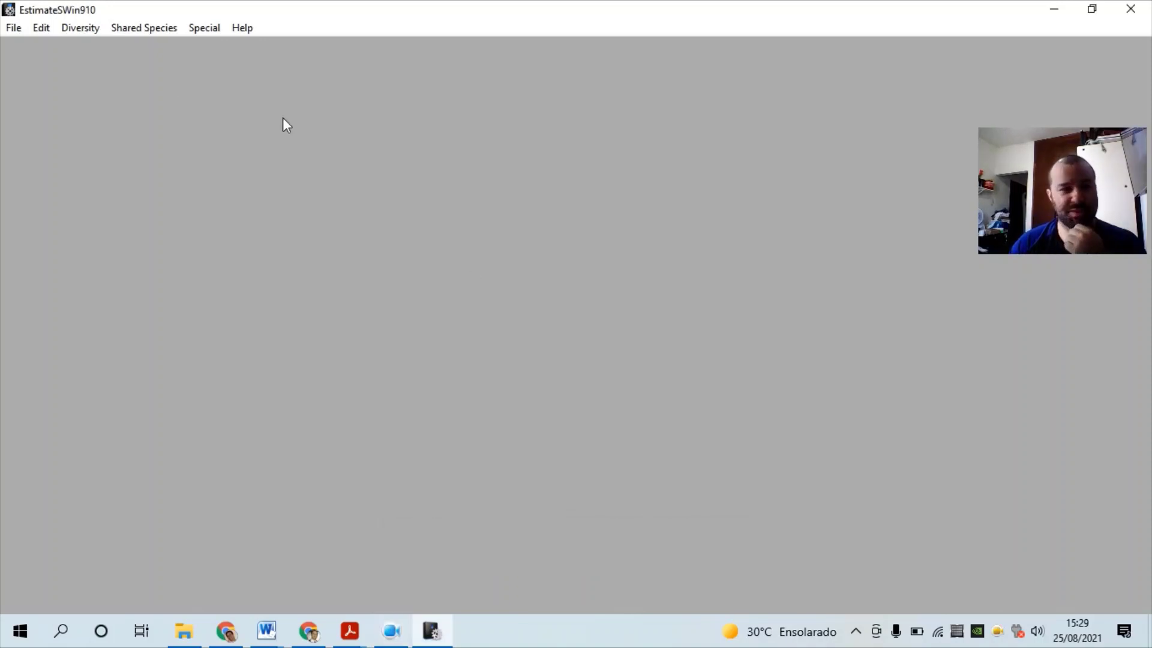
- Load the text file Planilha final (1) from the Desktop as one set of replicated sampling units in Format 1 with no skipped labels
click(18, 29)
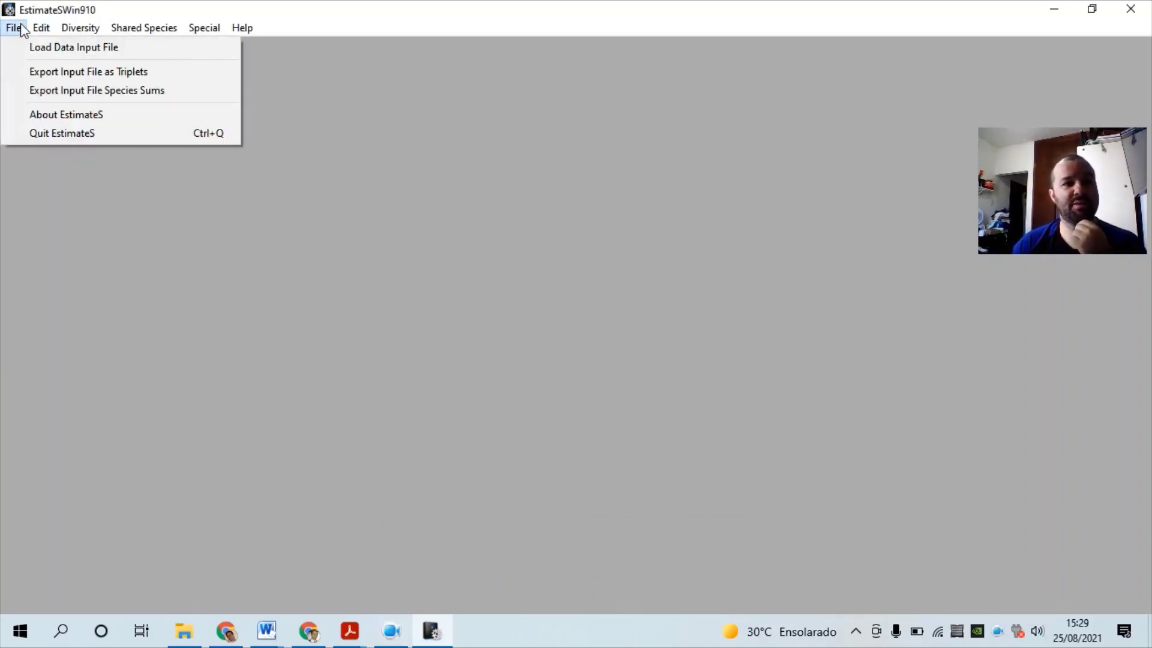
click(21, 48)
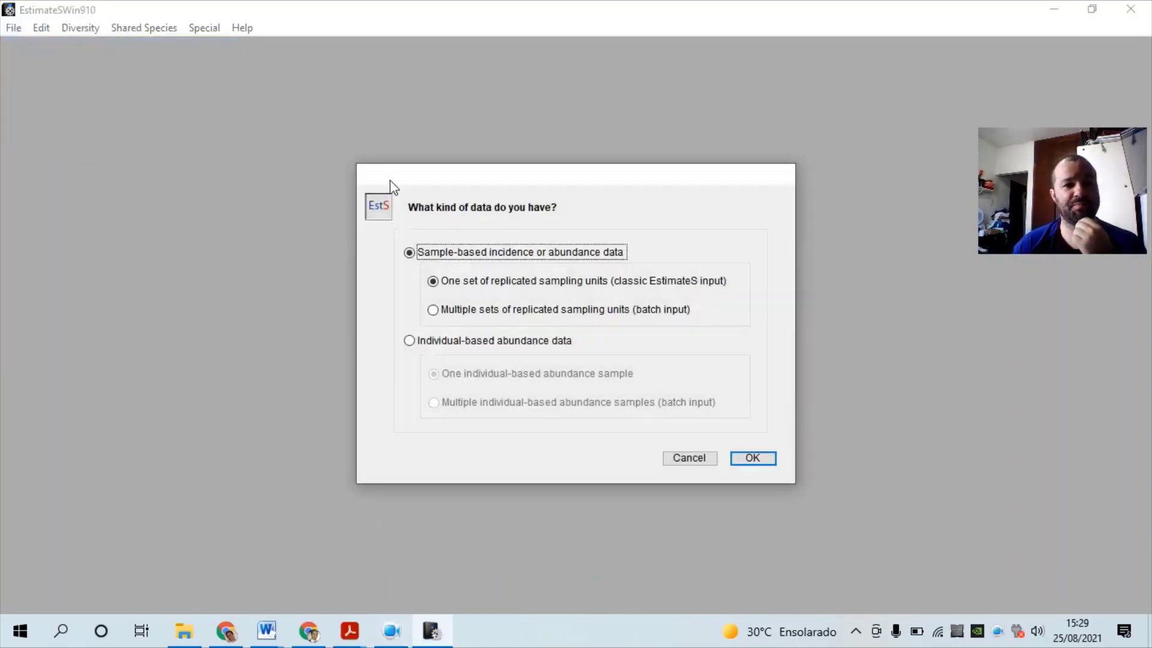
click(750, 459)
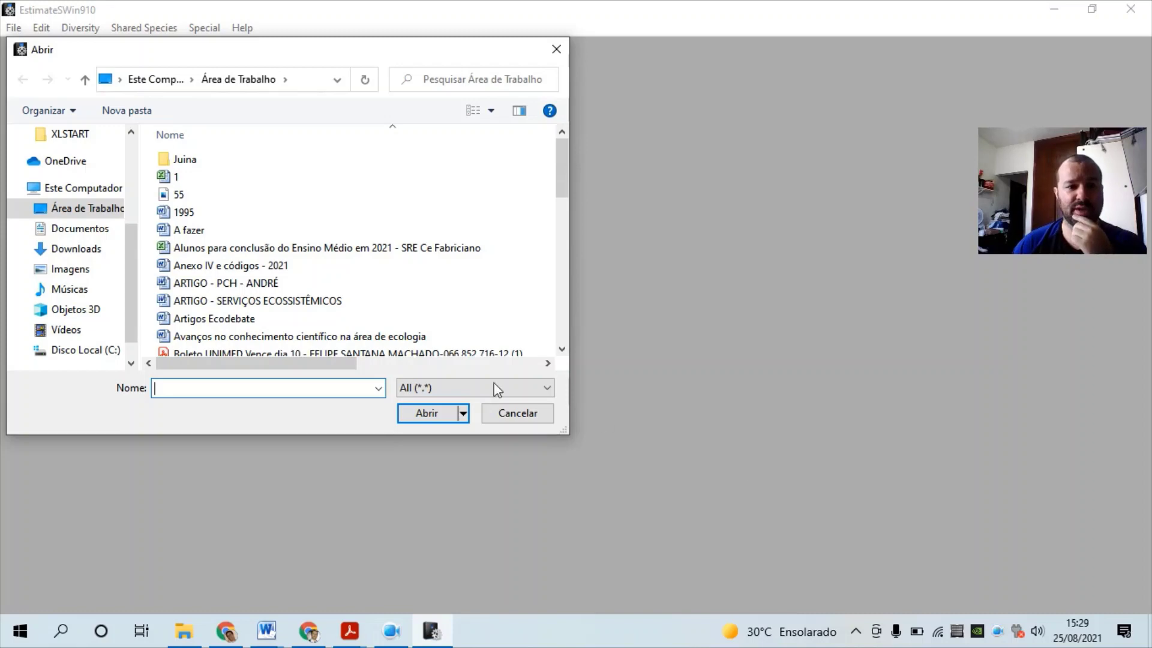
click(198, 265)
scroll(195, 298, down, 10)
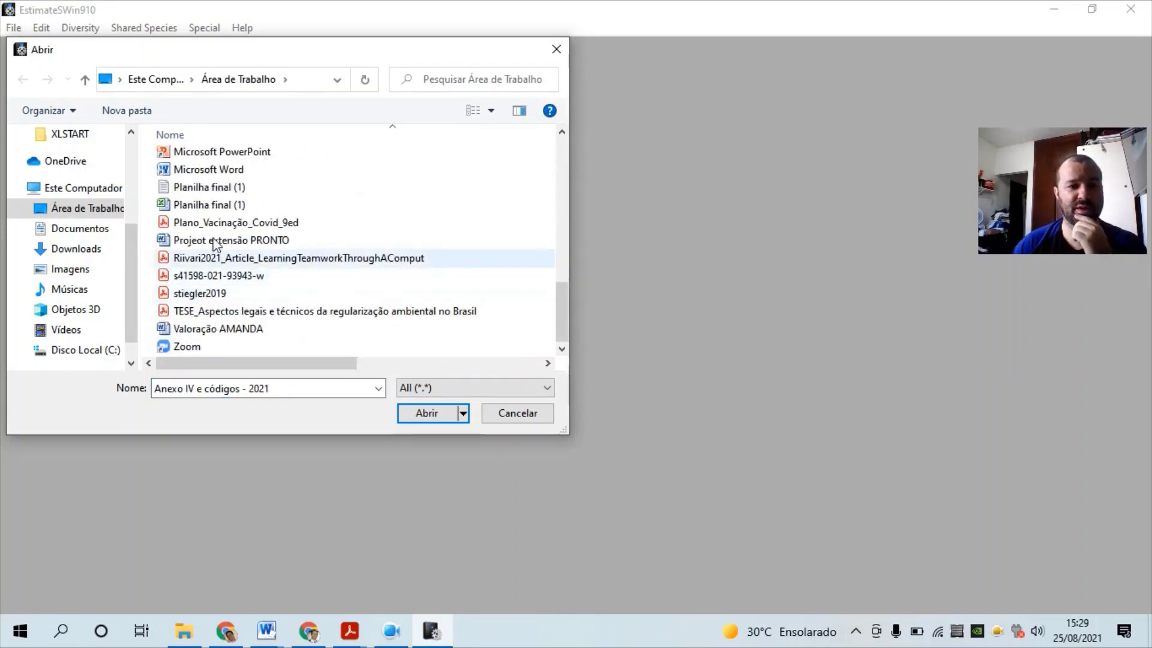
double_click(201, 186)
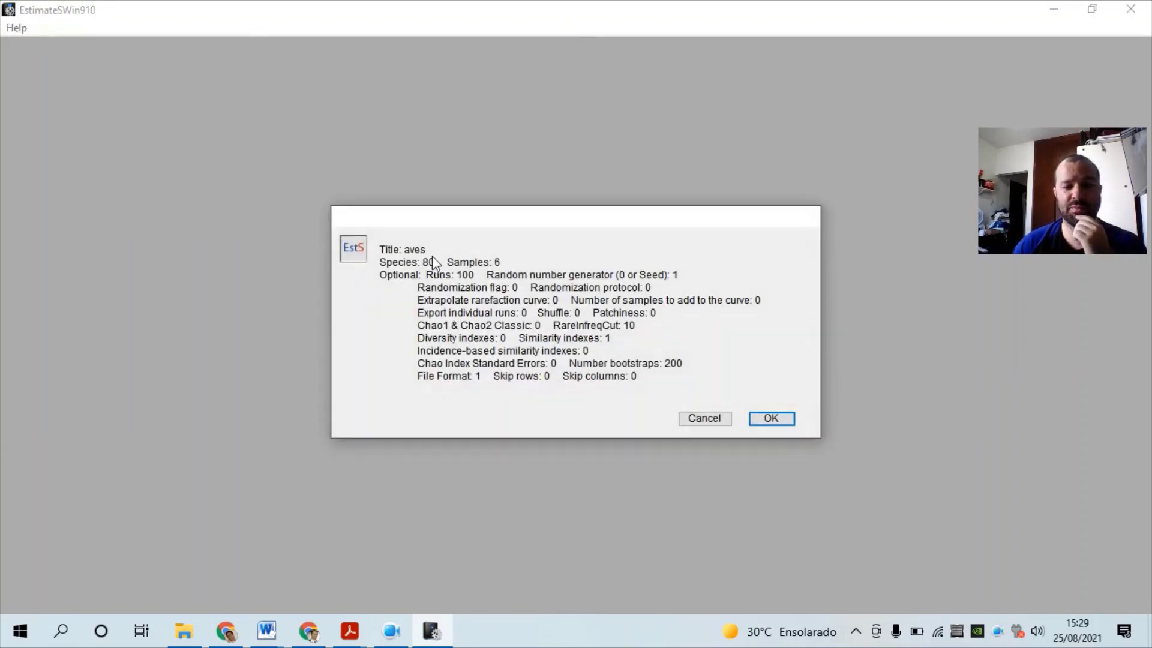
click(755, 421)
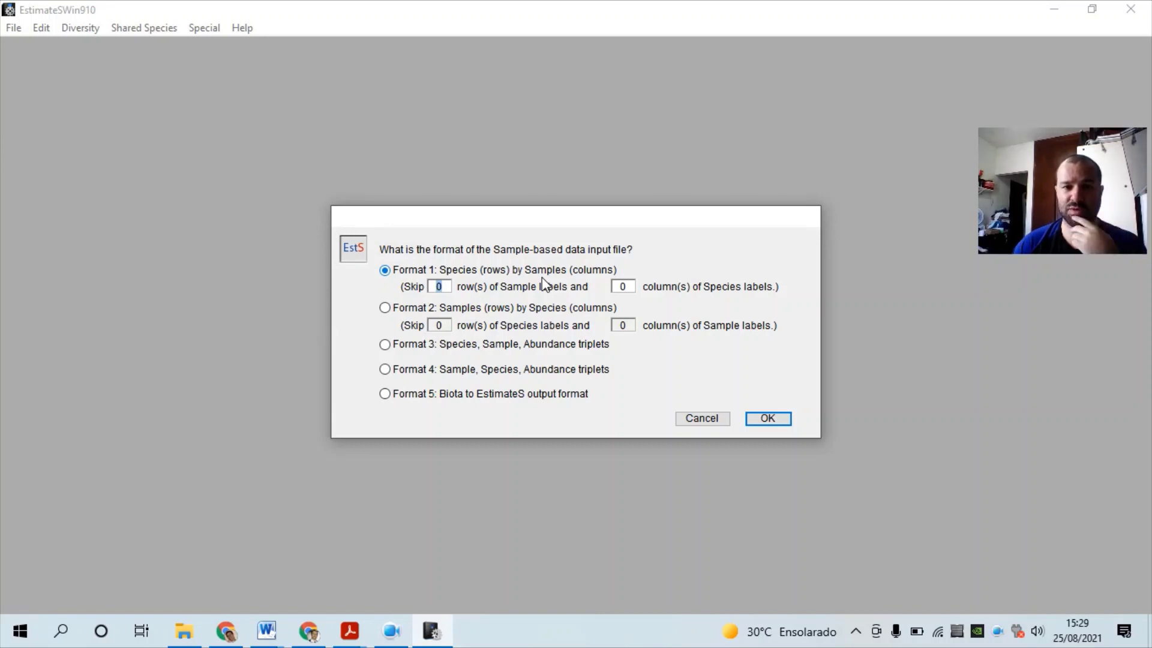
click(770, 420)
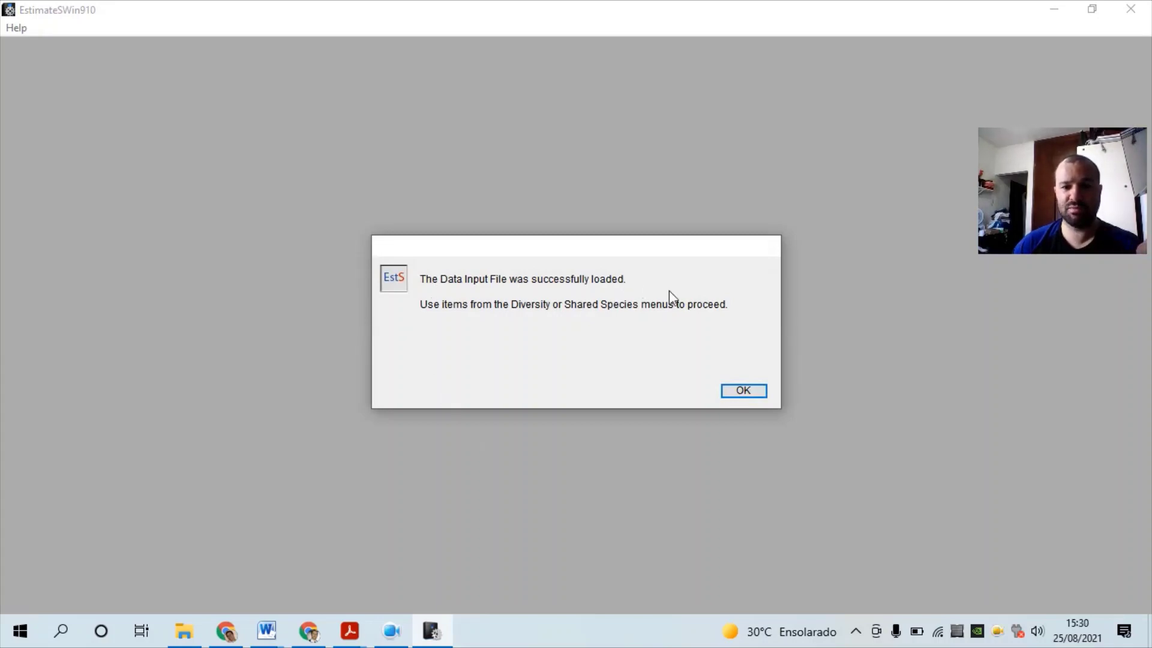
click(729, 395)
- Set the sample order randomization in the diversity settings to 1000 runs and accept that run count
click(88, 24)
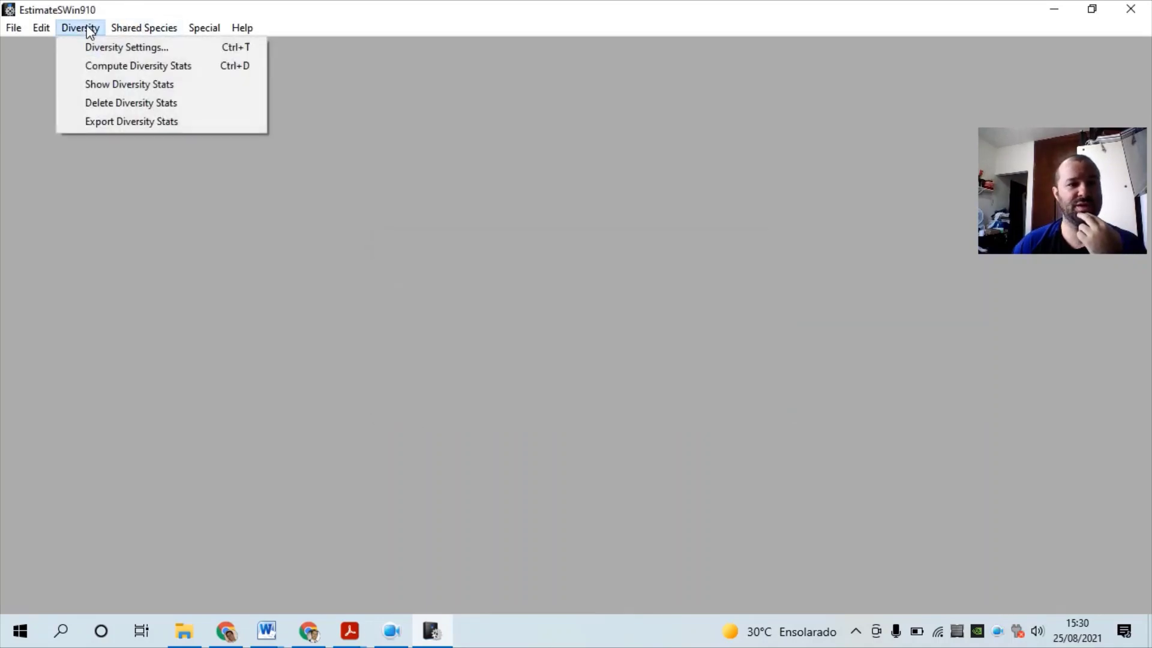
click(103, 46)
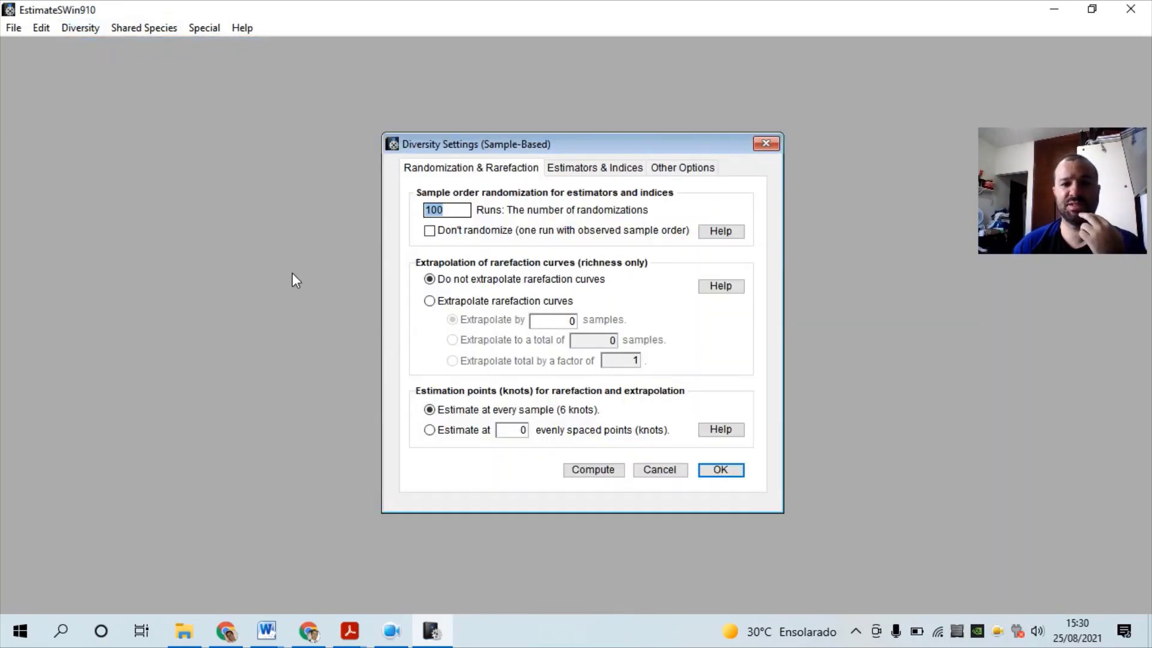
key(Right)
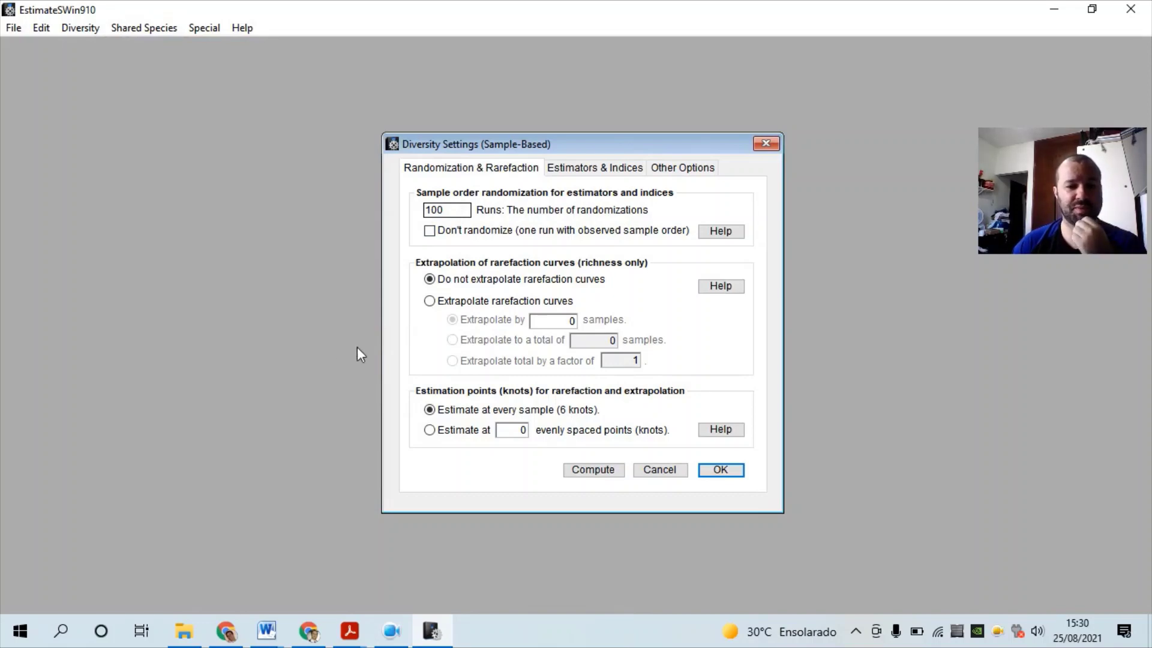
text(0)
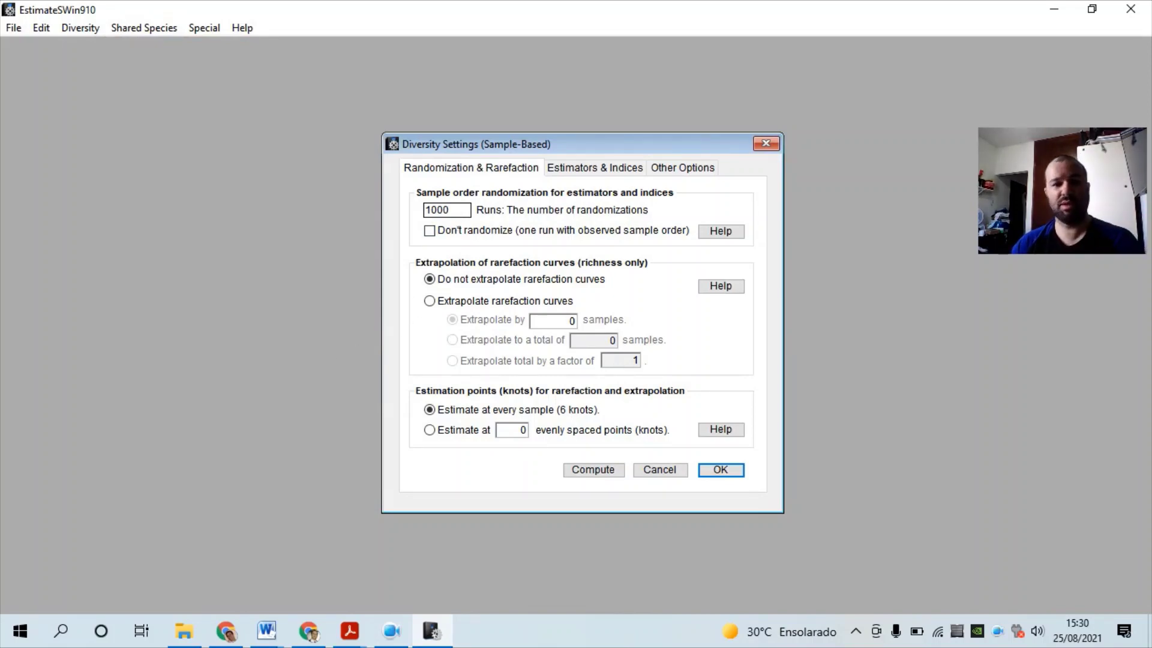
click(412, 247)
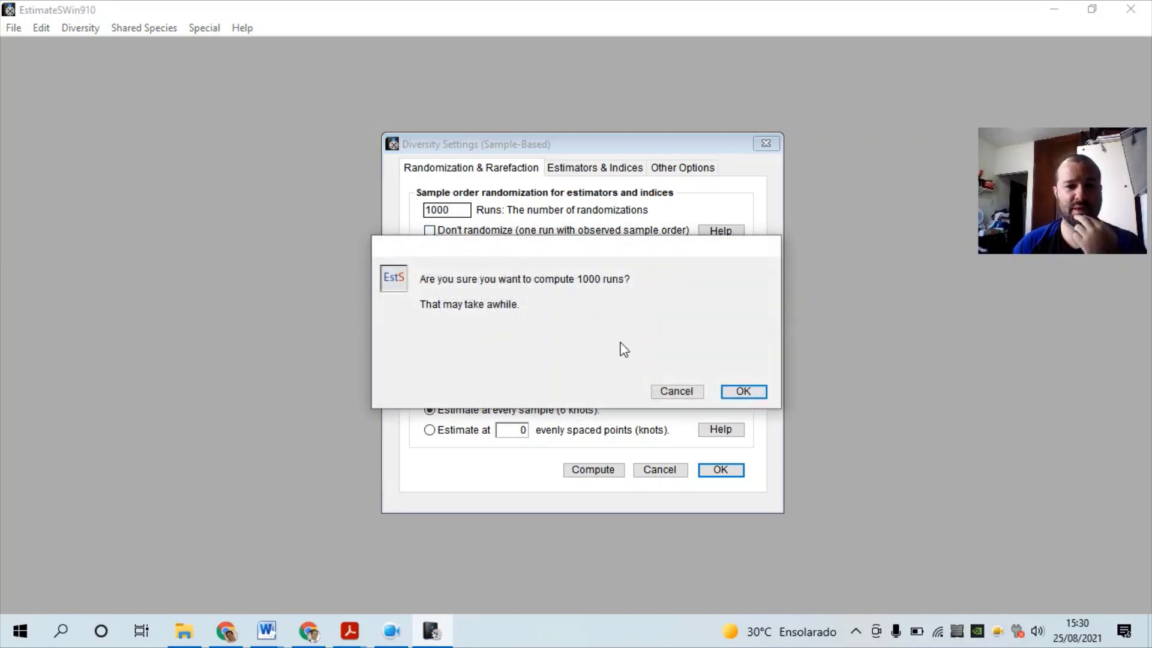
click(743, 391)
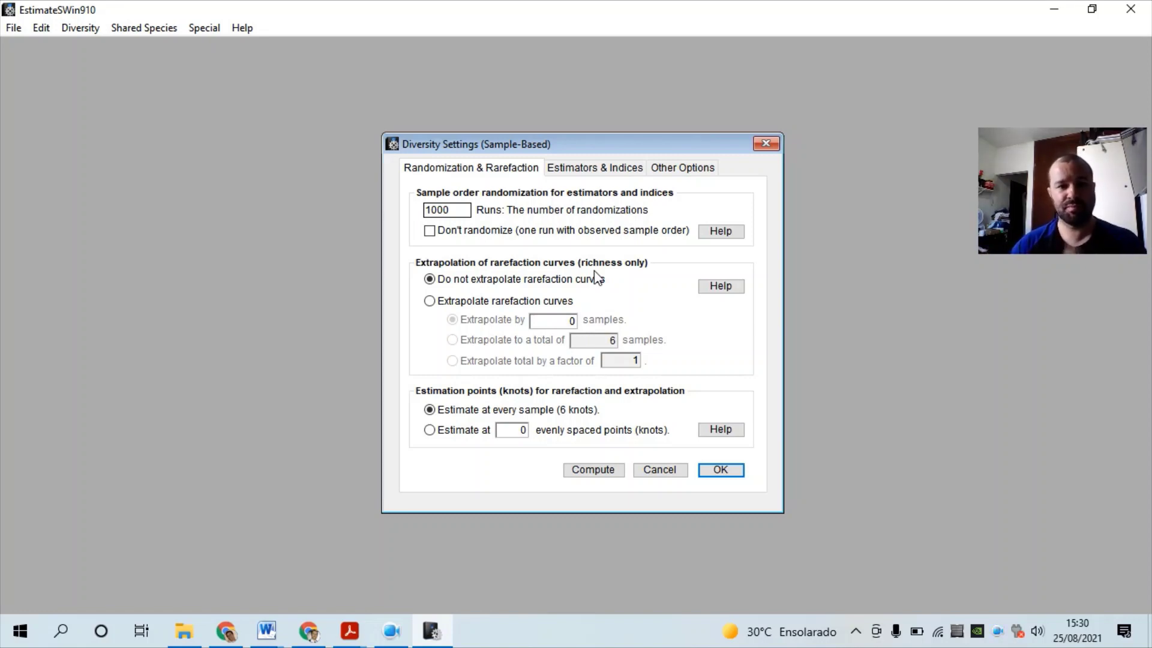
- Include Fisher's alpha, Shannon and Simpson indices and compute the diversity statistics, erasing the existing records
click(582, 170)
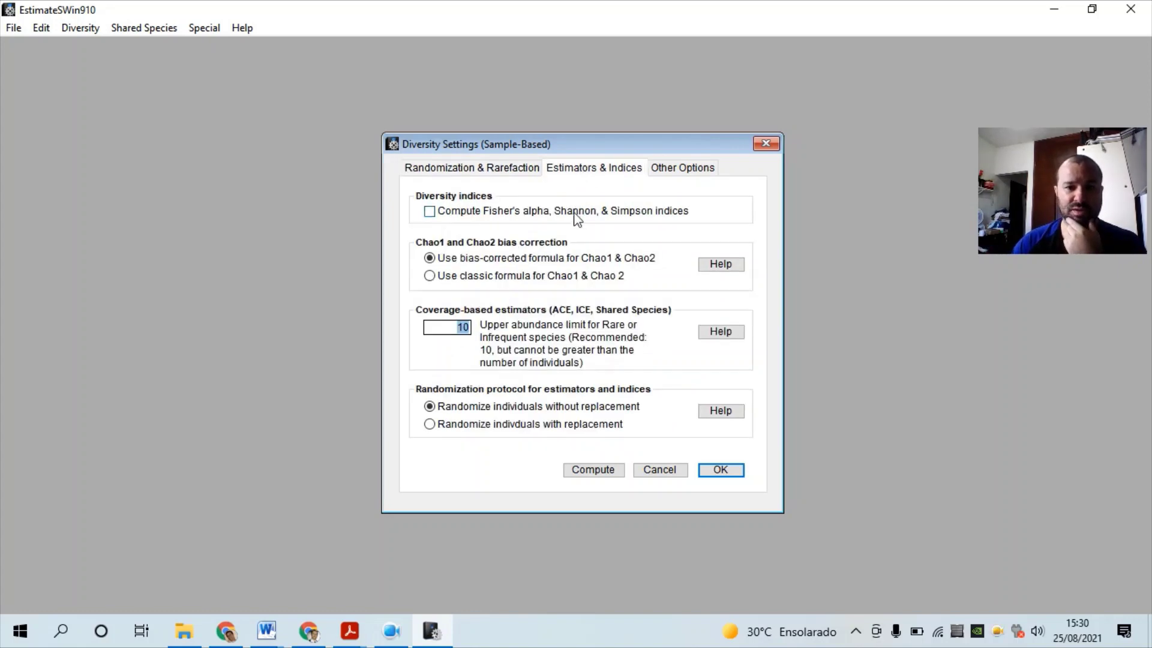
click(444, 214)
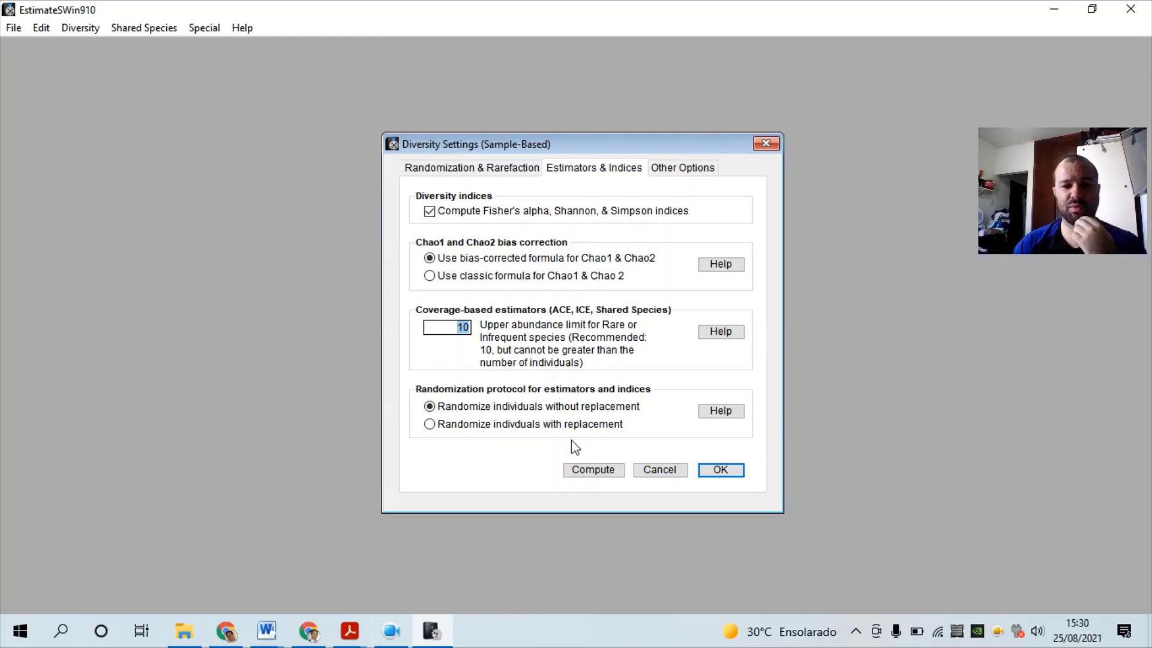
click(583, 473)
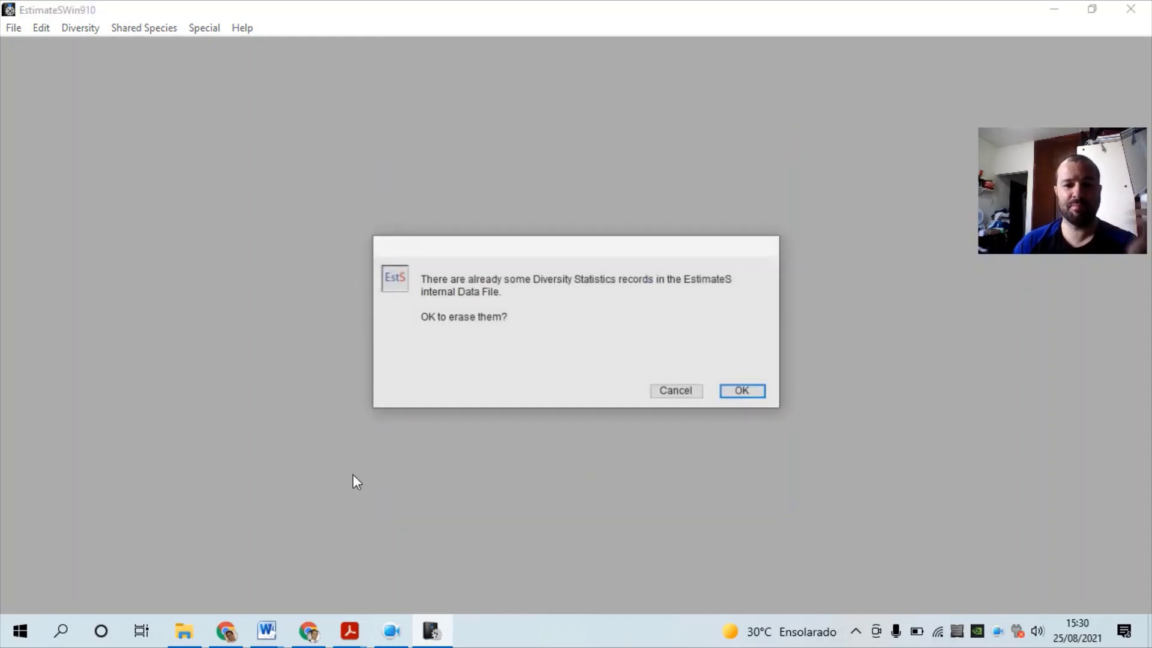
click(743, 392)
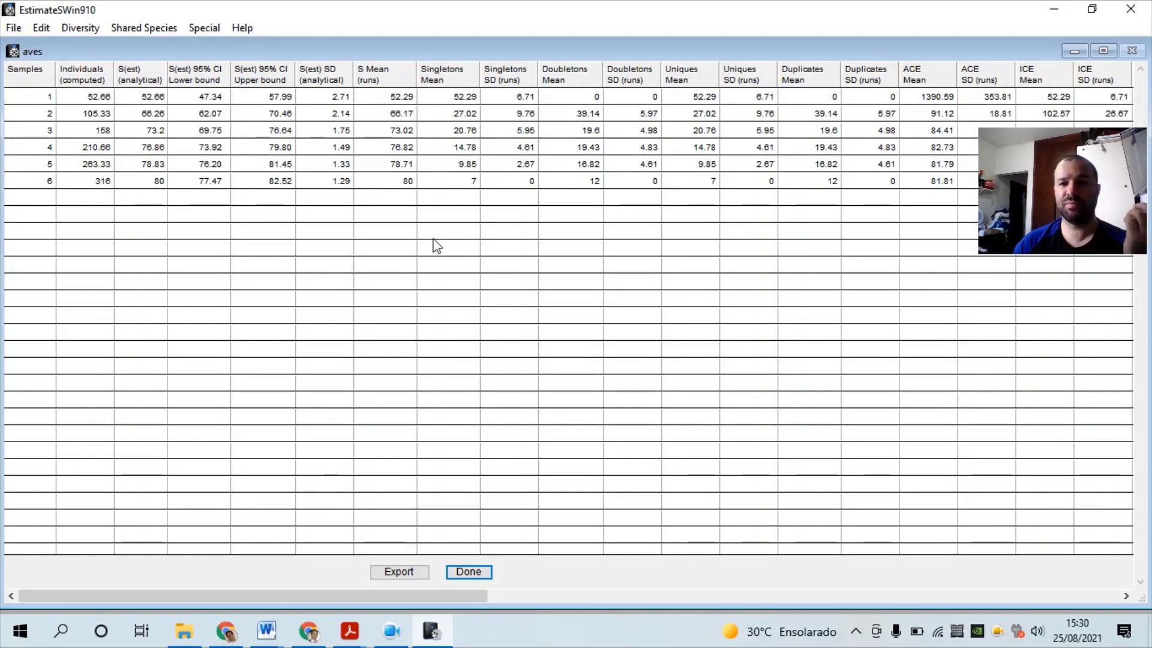
- Examine the richness estimates for sample 6 across the ACE, ICE, Chao, Jackknife and Bootstrap columns
click(264, 104)
click(294, 118)
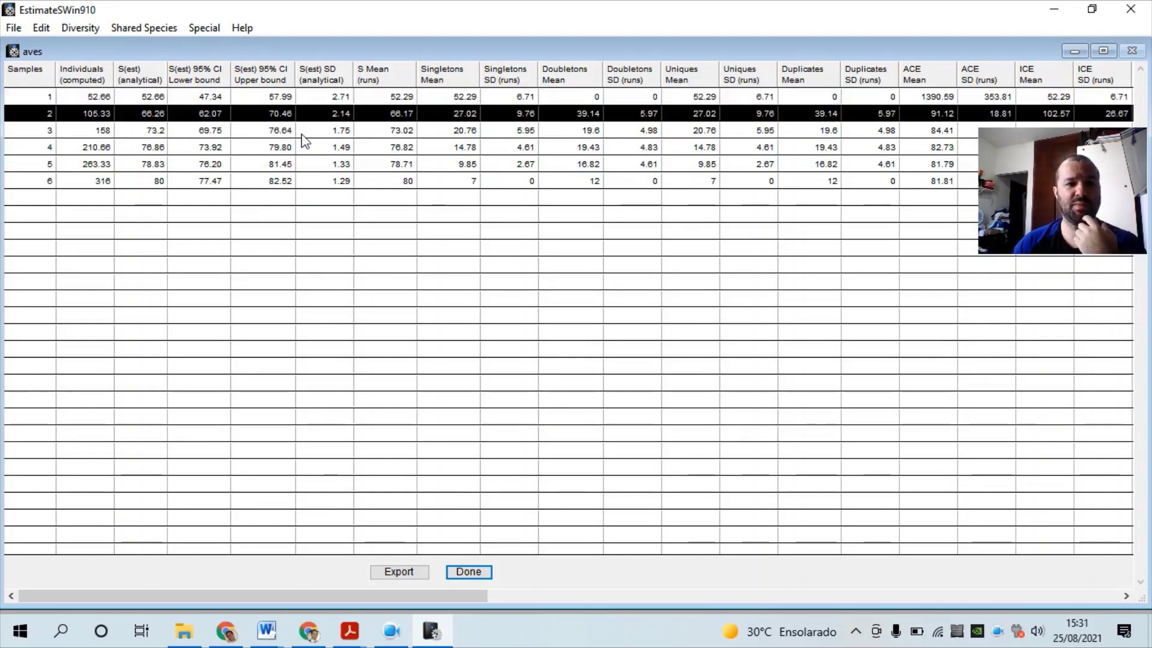
click(321, 180)
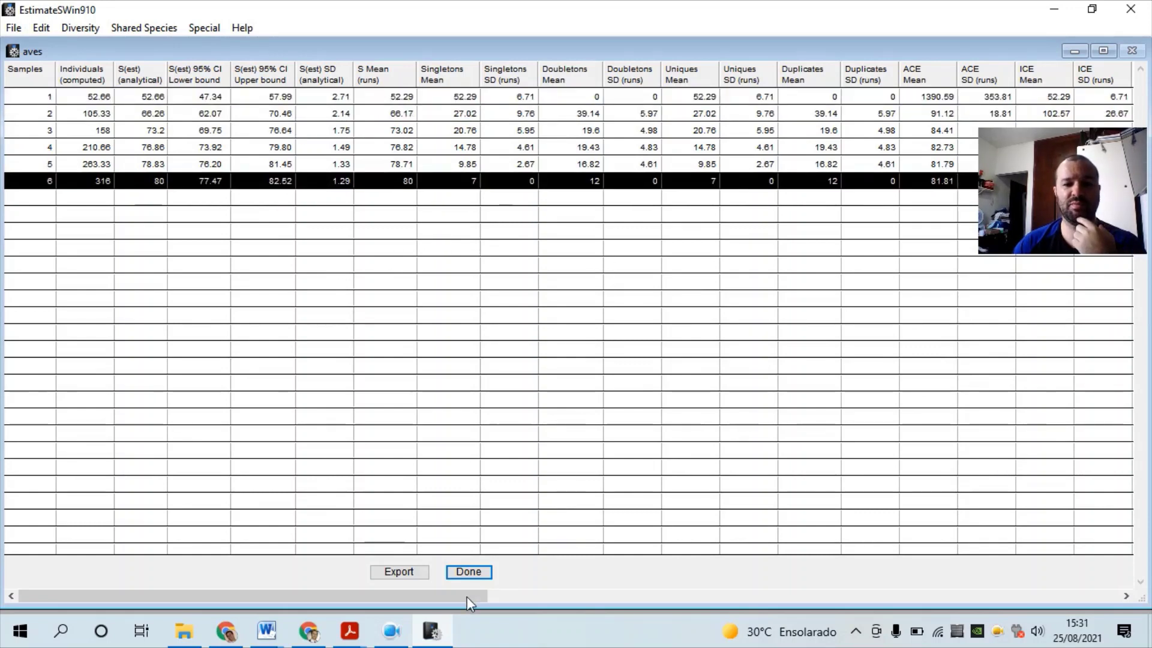
drag(467, 596, 683, 596)
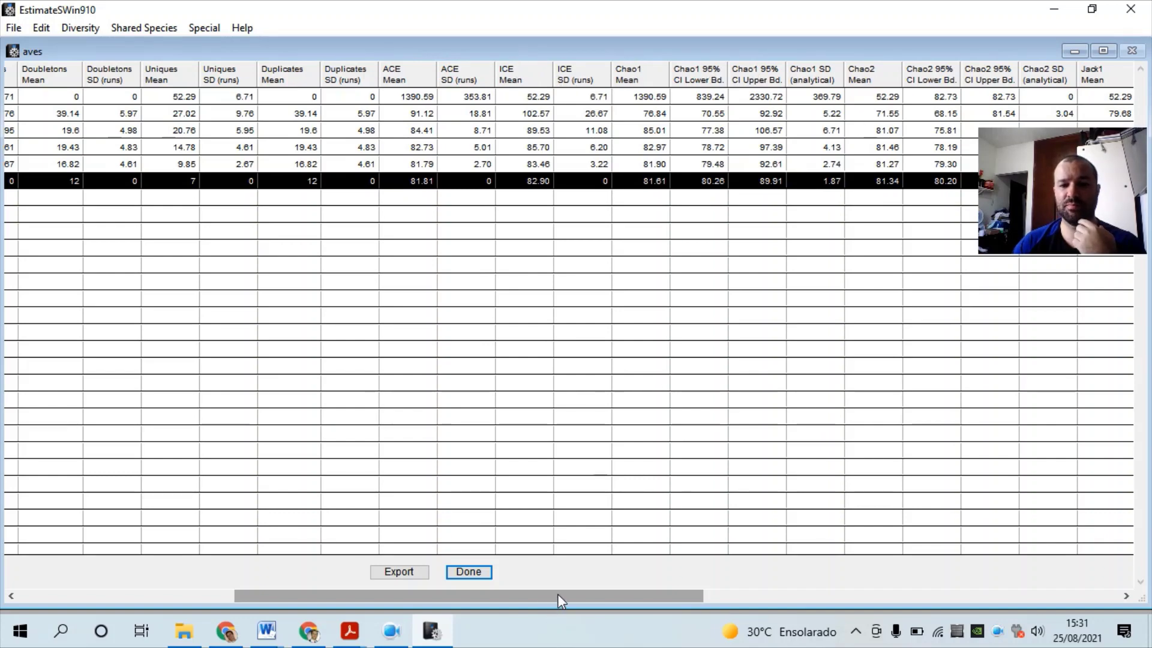
drag(556, 594, 709, 581)
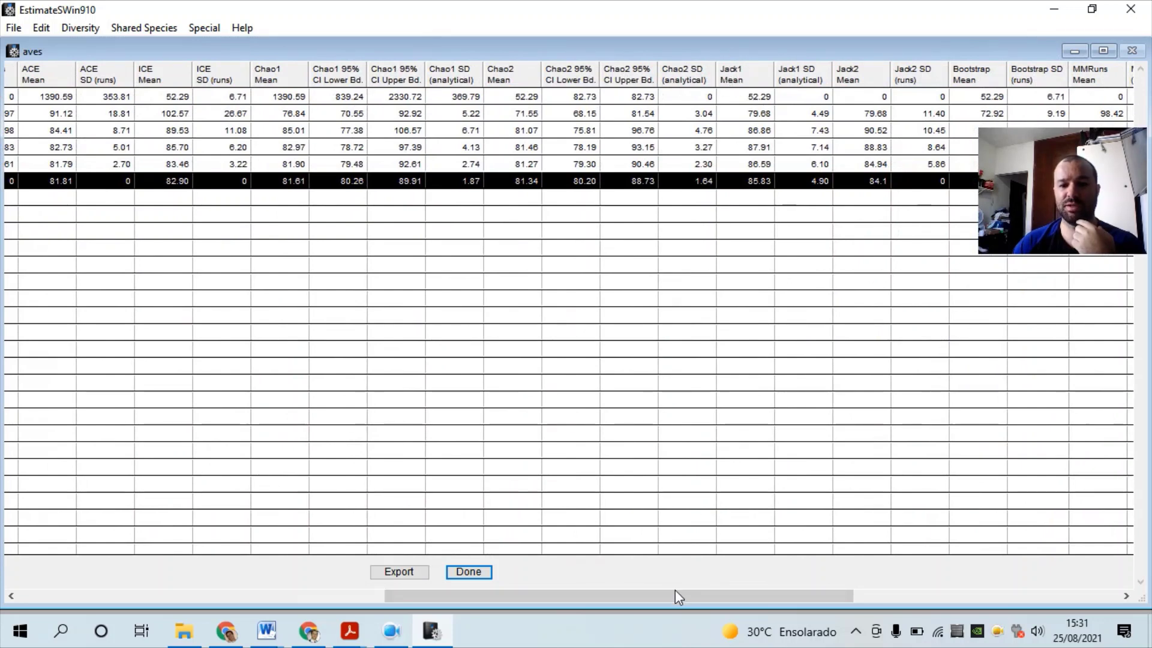
drag(678, 596, 756, 595)
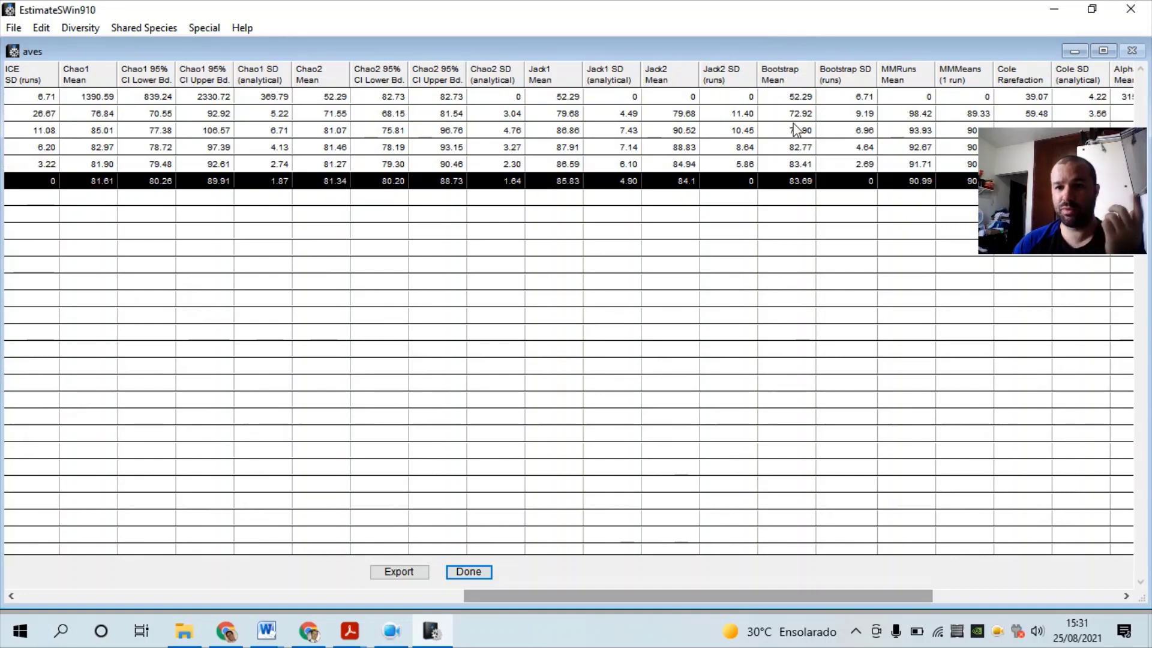
- Review the remaining diversity columns through Simpson and export the results to the Desktop as a text file named Planilha final (1) resultados
drag(862, 591, 1033, 404)
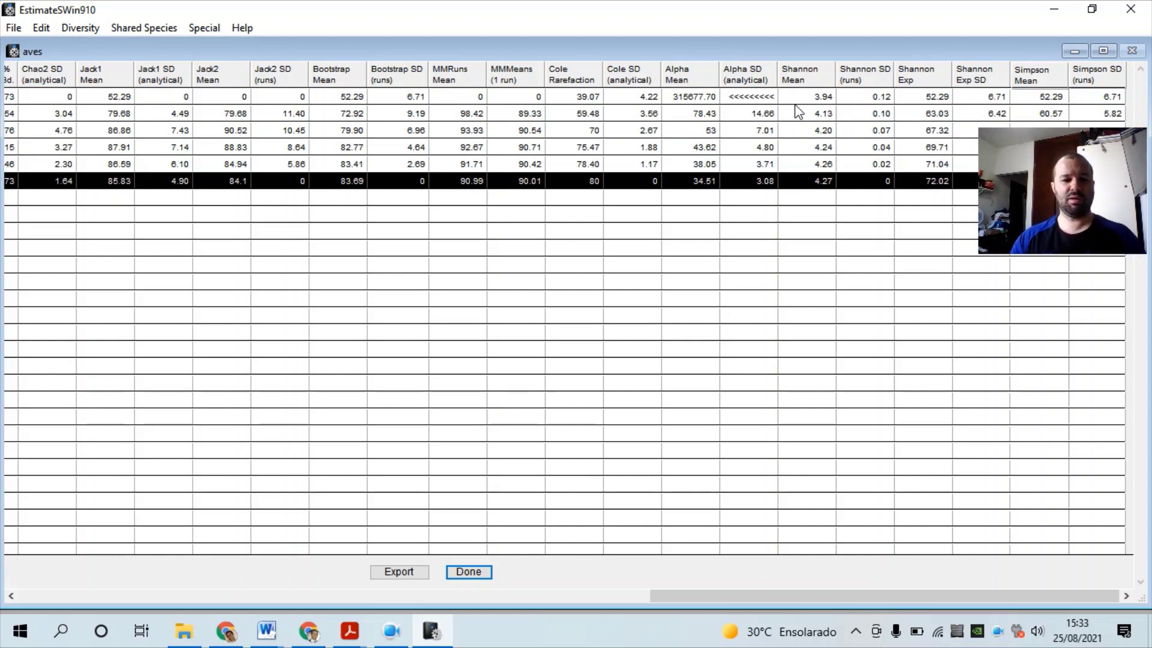
drag(839, 591, 480, 619)
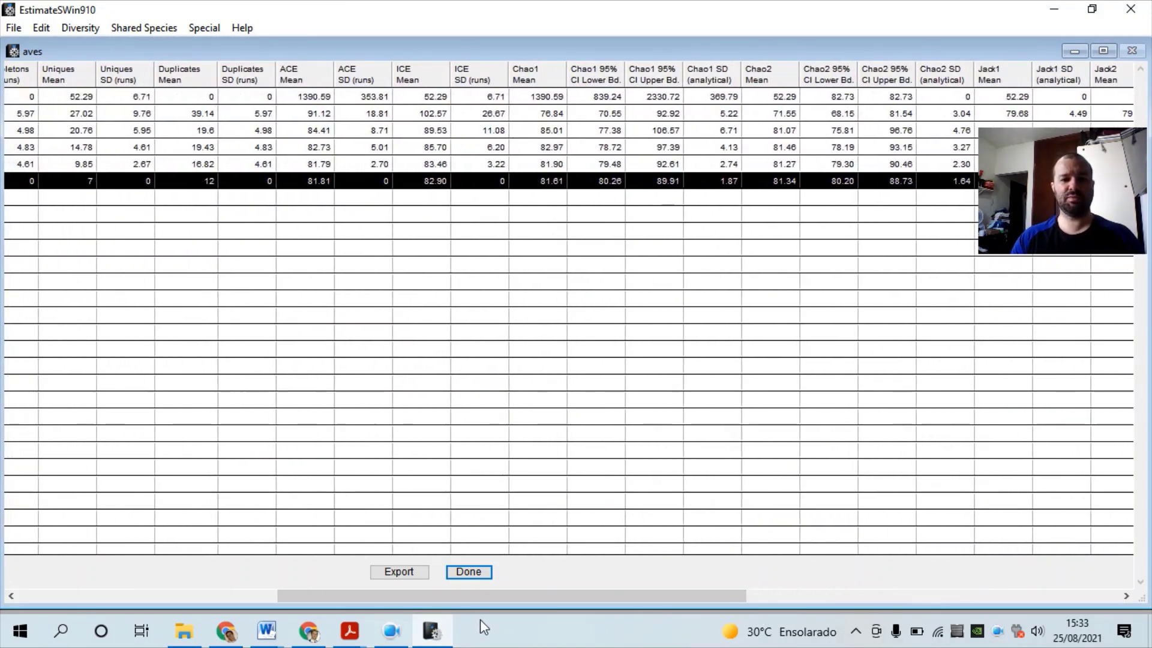
click(411, 574)
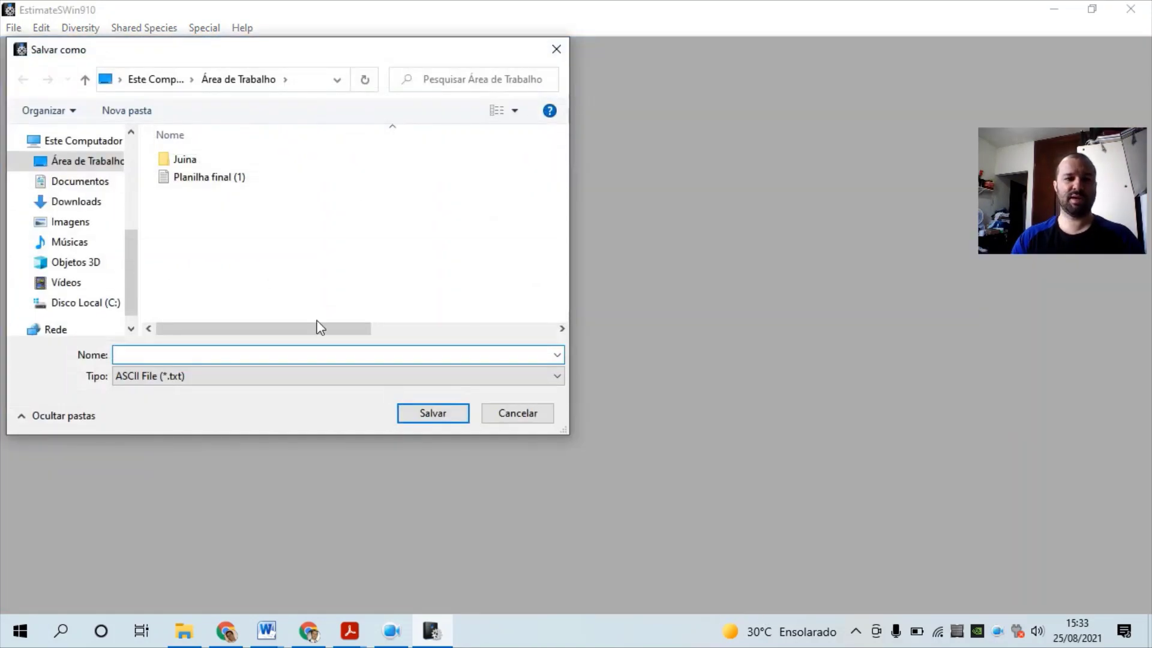
click(206, 178)
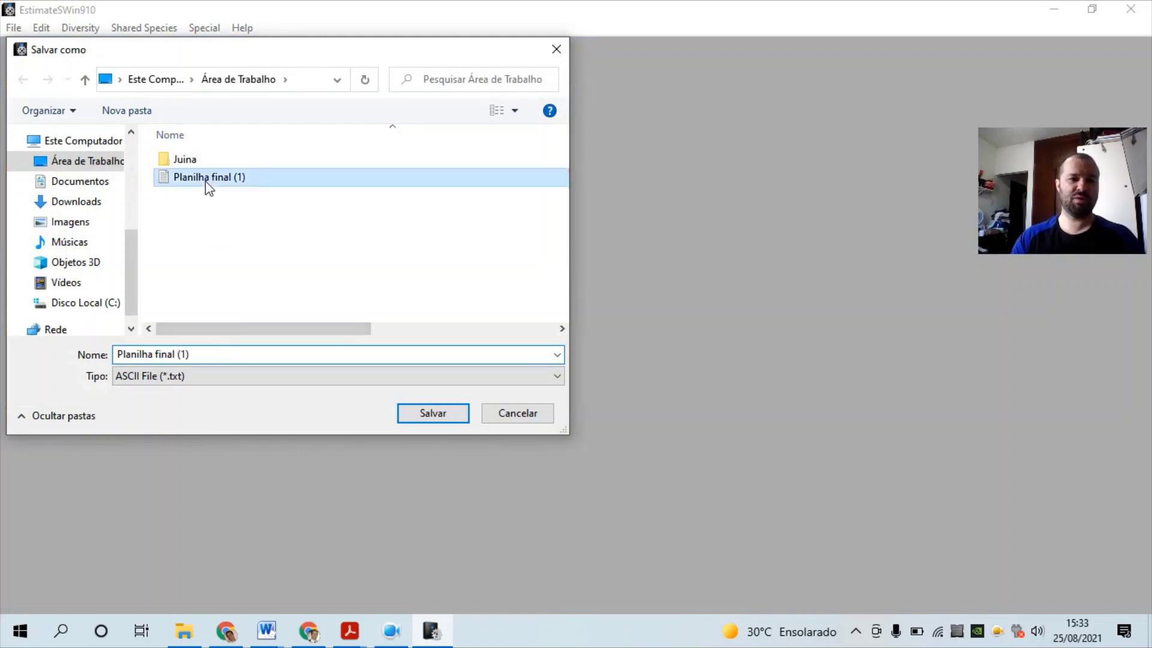
click(206, 360)
click(207, 360)
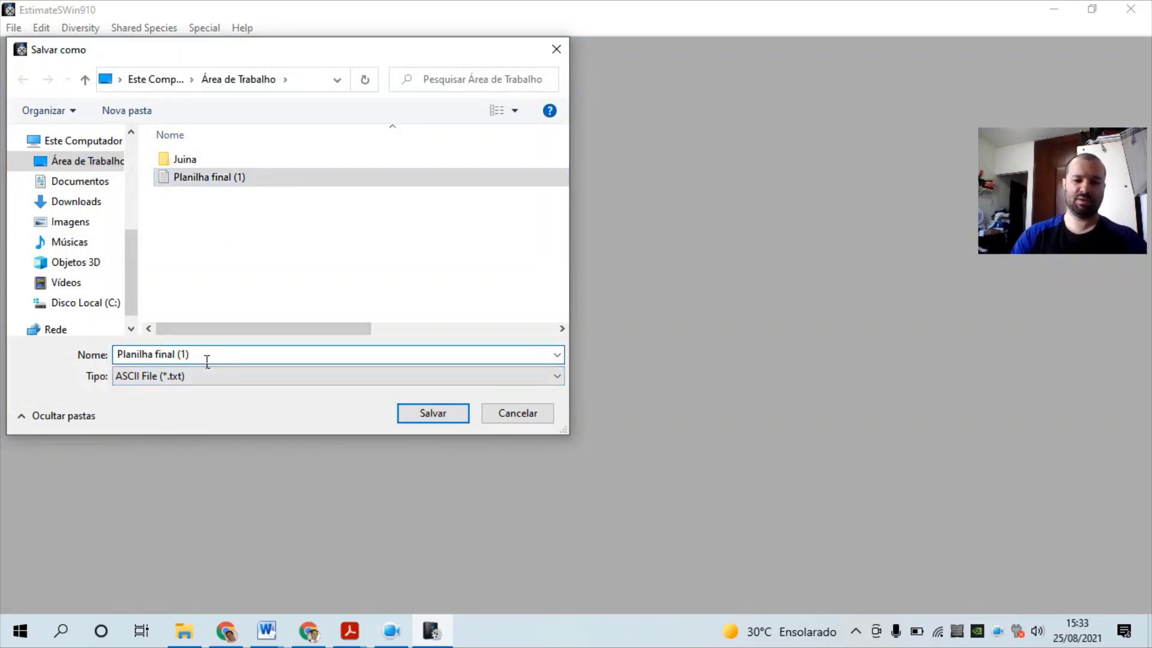
text(resultados)
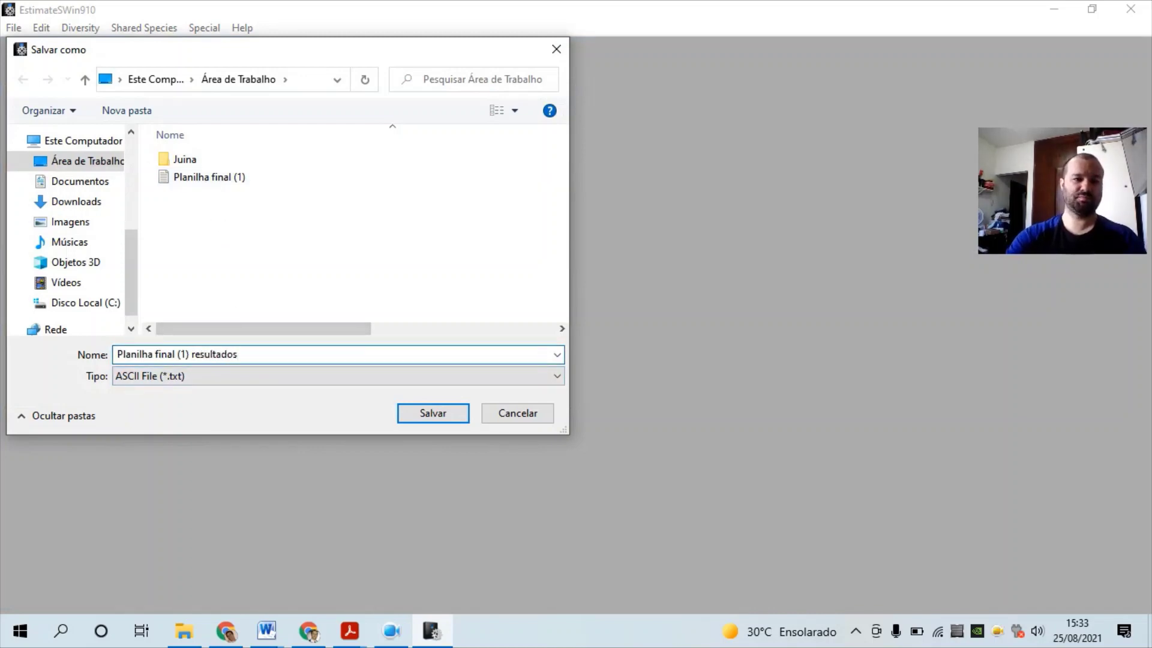
key(Return)
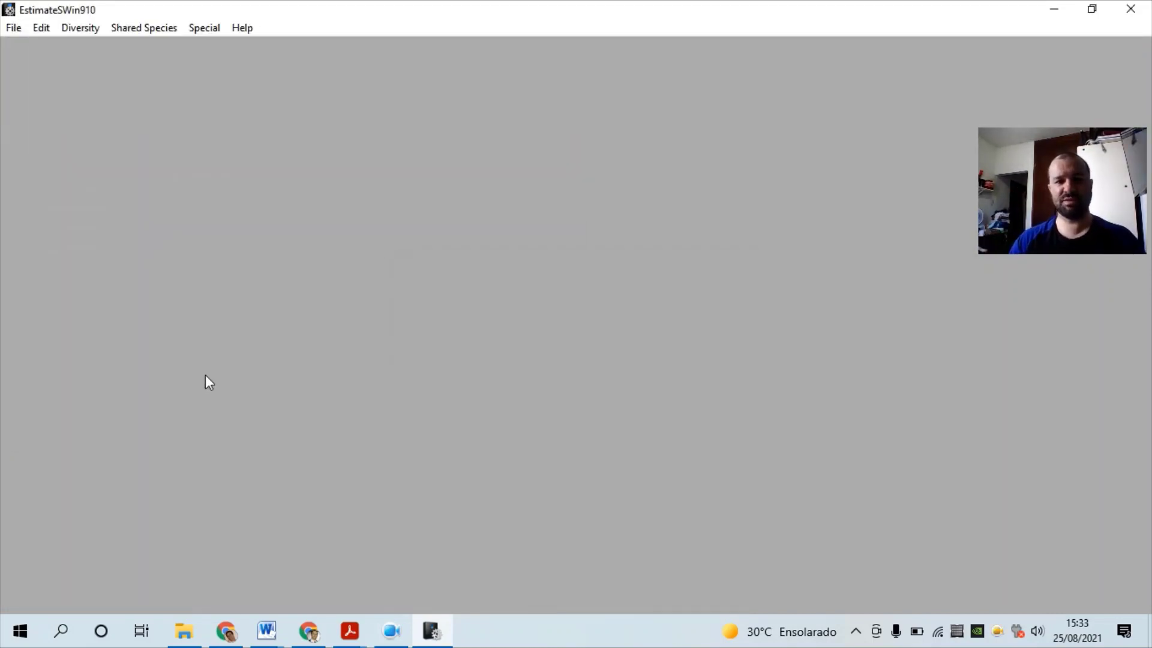
click(391, 631)
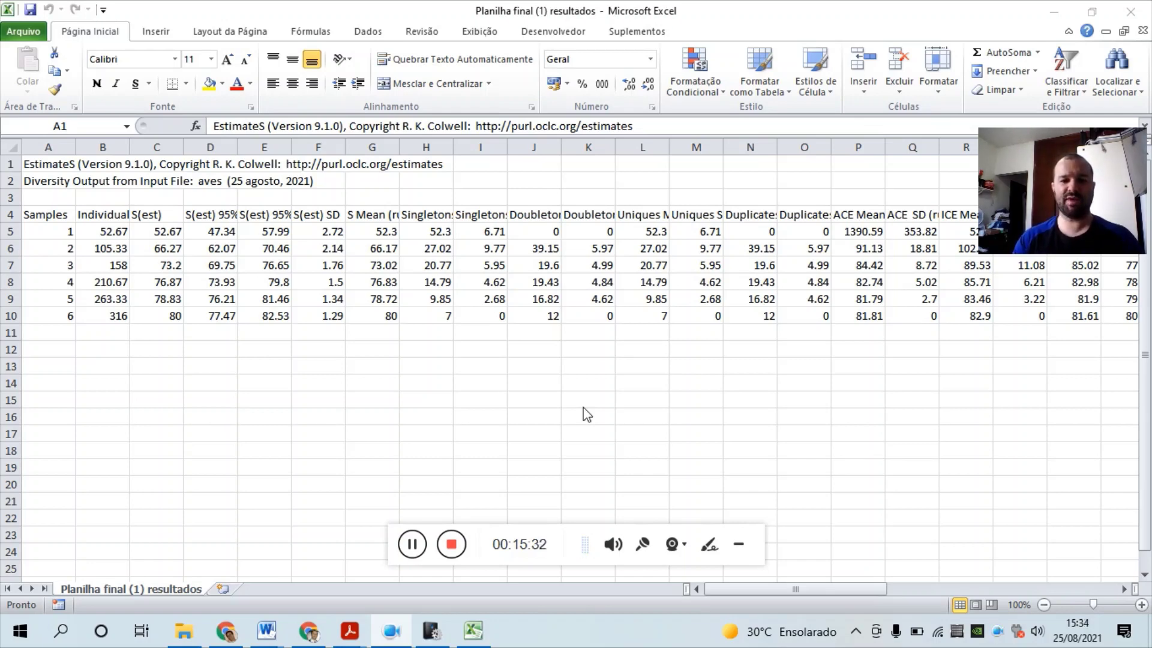
click(739, 543)
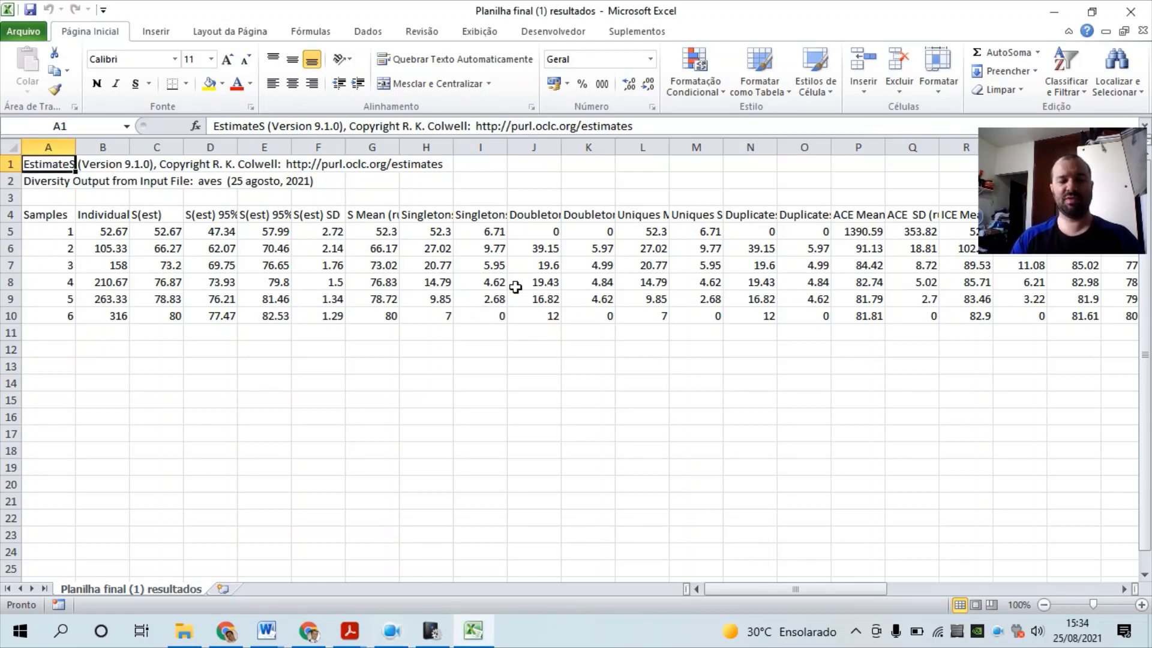
- Select the Jack 1 Mean values for samples 1 to 6, cells AB5:AB10, in the exported results sheet
click(705, 321)
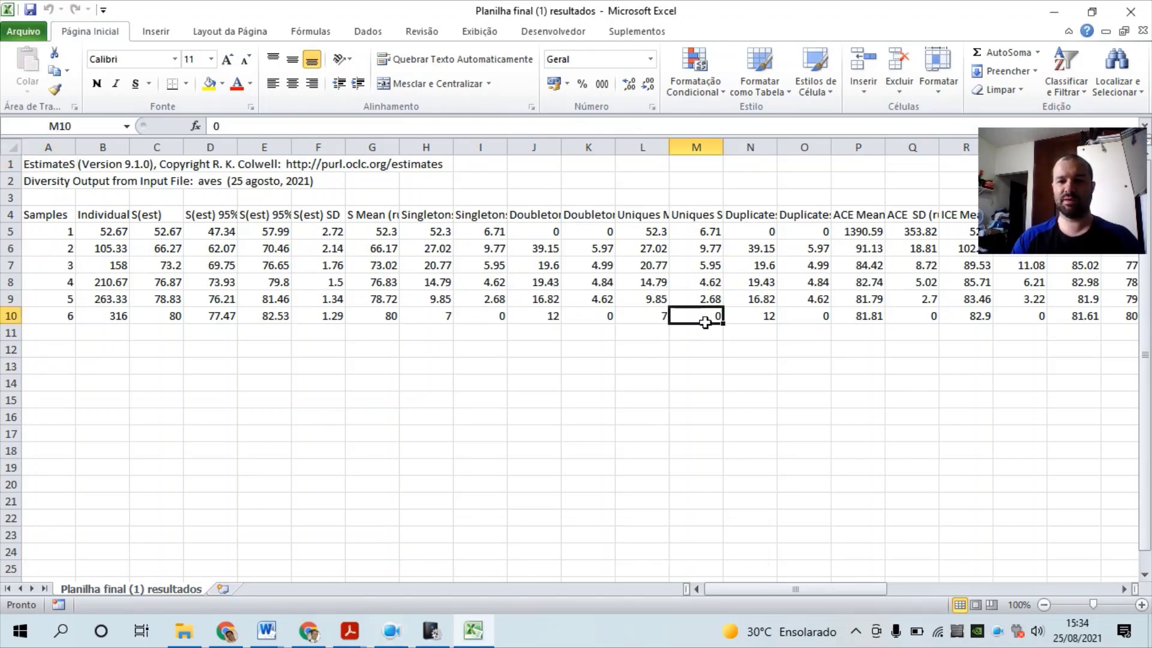
key(Right)
key(Right)
key(Right)
key(Right)
key(Right)
key(Right)
key(Right)
key(Right)
key(Right)
key(Right)
key(Right)
key(Right)
key(Right)
key(Right)
key(Right)
key(Right)
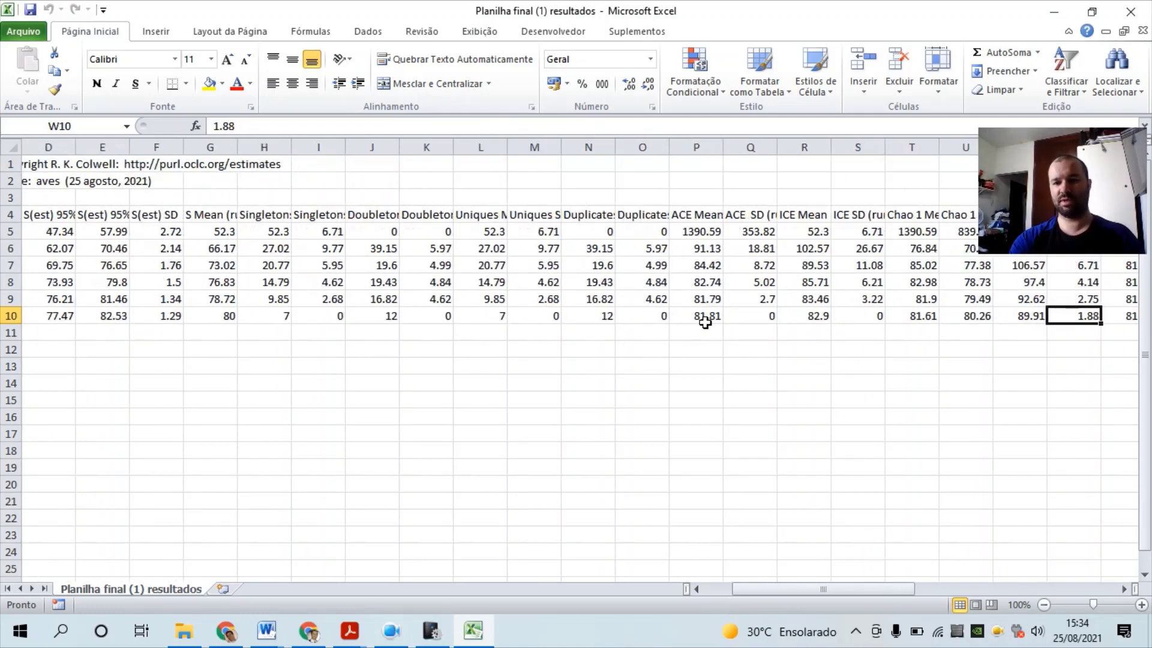
key(Right)
key(Right)
key(Right)
key(Right)
key(Left)
key(Left)
key(Left)
key(Left)
key(Left)
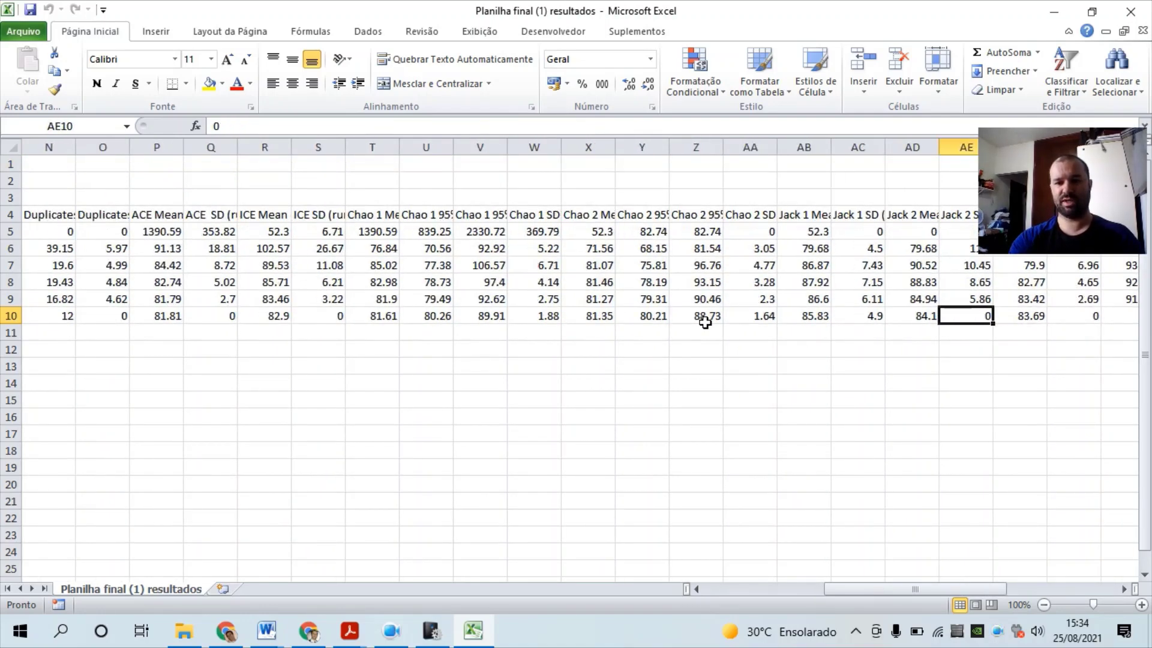
key(Up)
key(Up)
key(Up)
key(Up)
key(Up)
key(shift+Down)
key(shift+Down)
key(shift+Down)
key(shift+Down)
key(shift+Down)
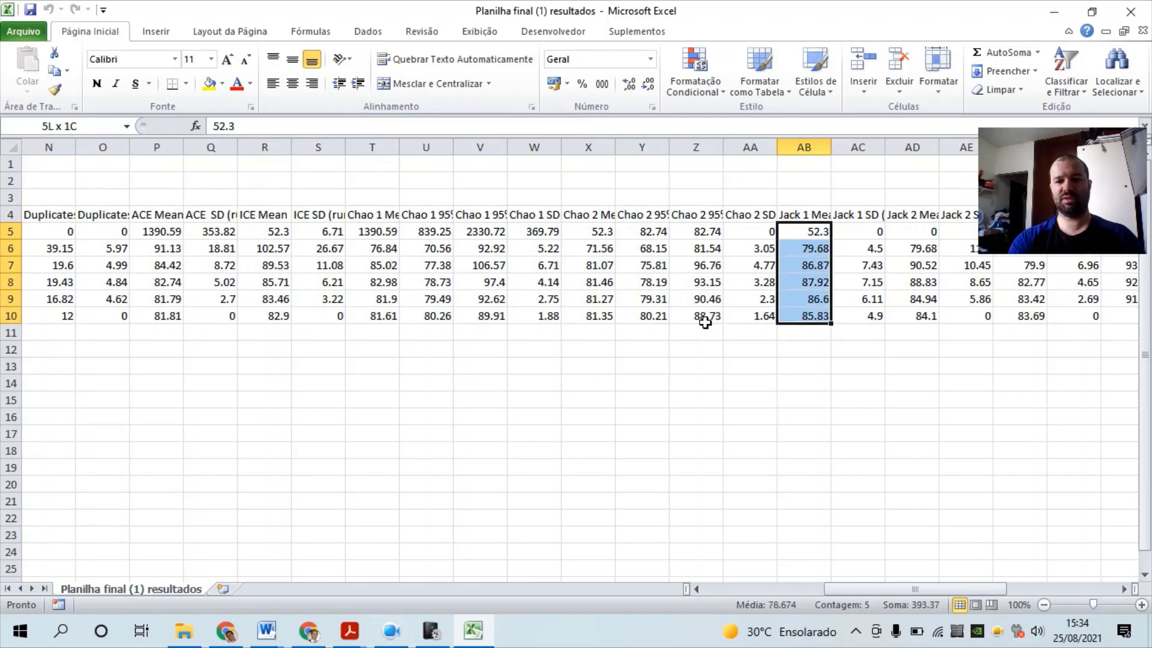
- Plot the selected Jack 1 Mean values as a basic 2D line chart to inspect the curve, and delete the chart
click(144, 36)
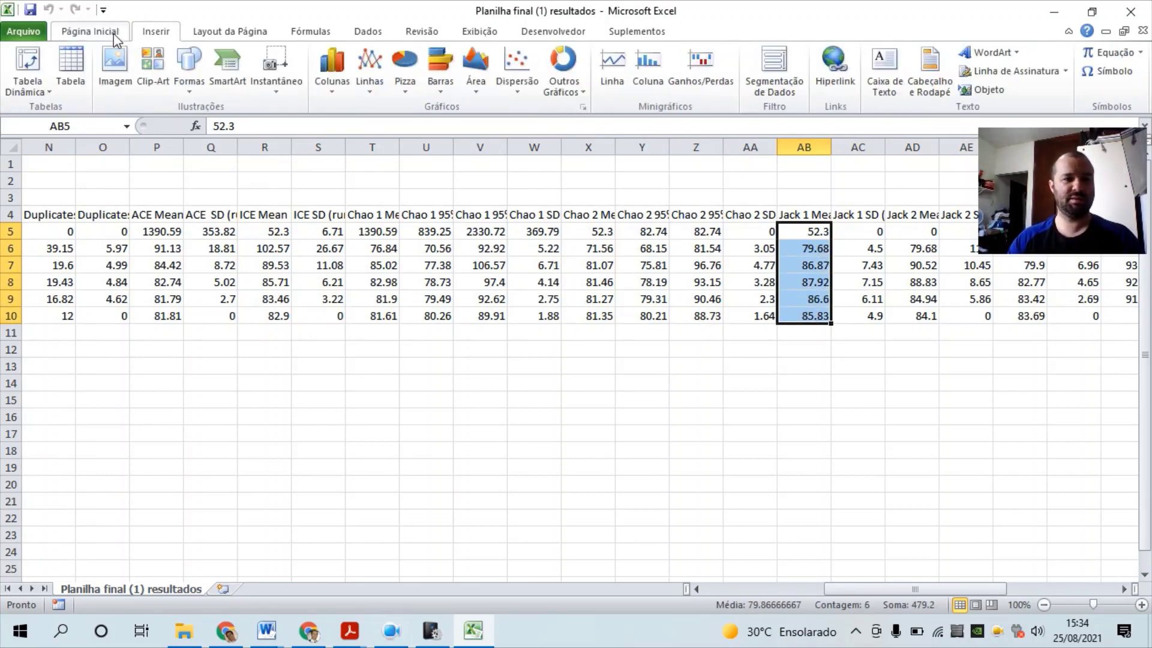
click(368, 84)
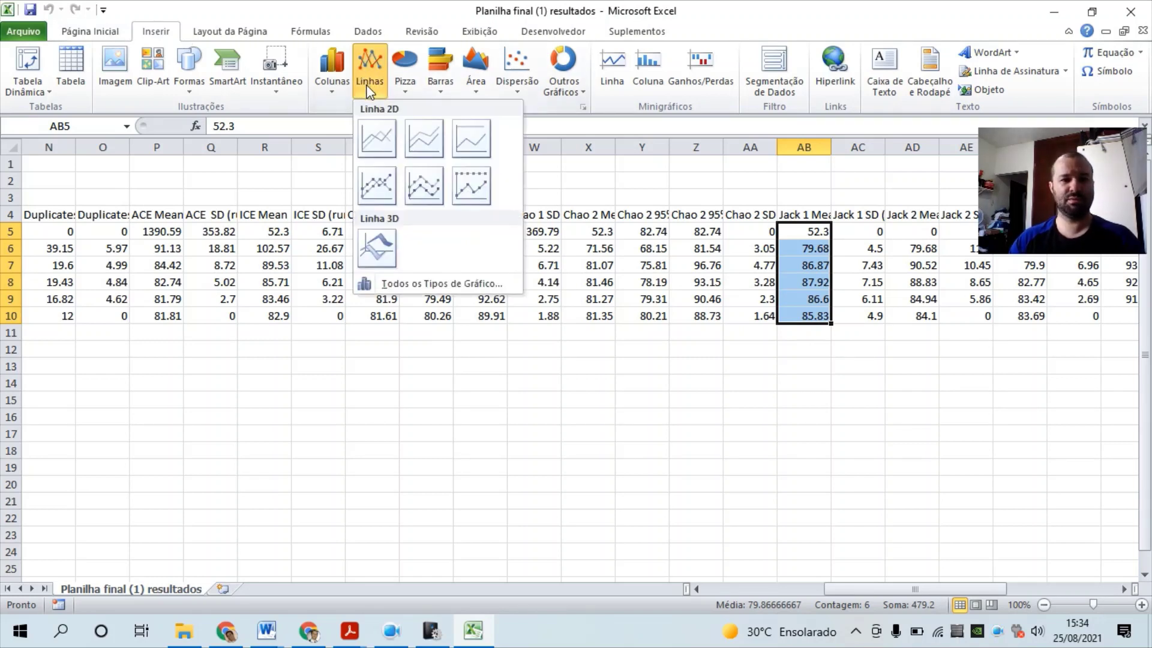
click(377, 141)
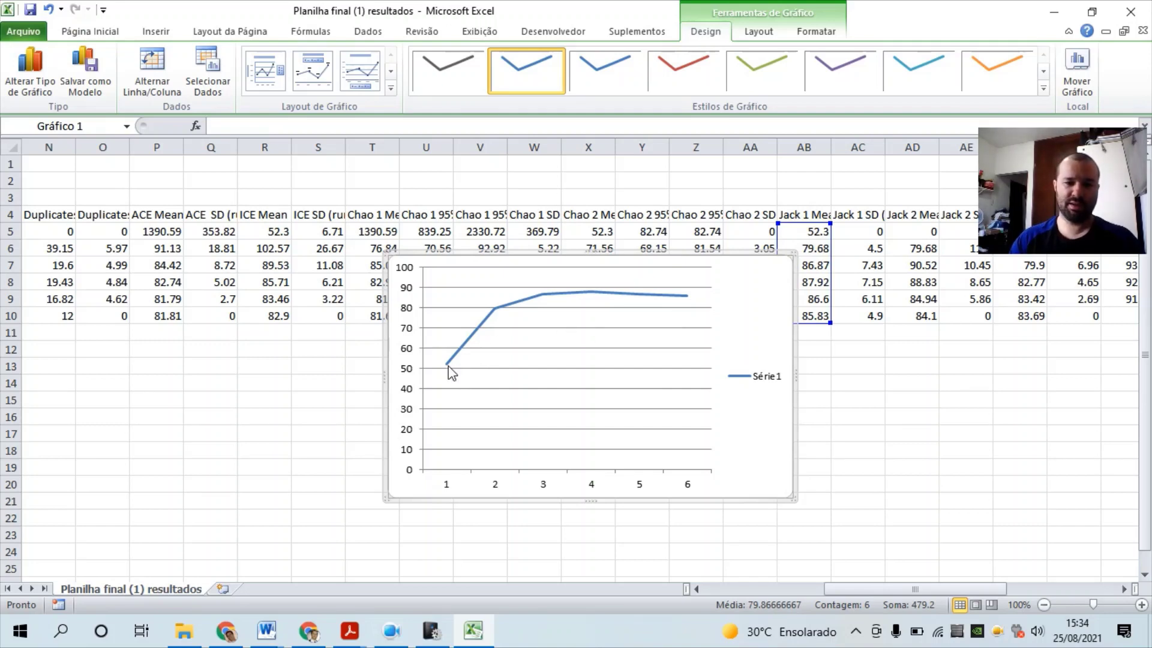
mouse_move(518, 307)
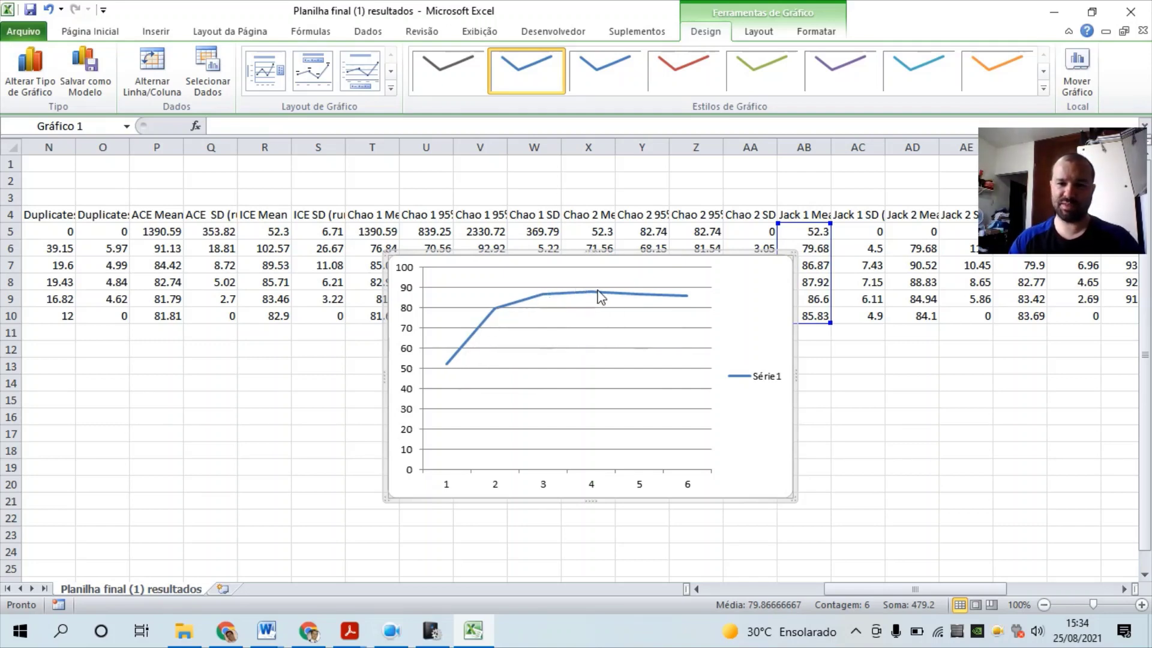
mouse_move(686, 300)
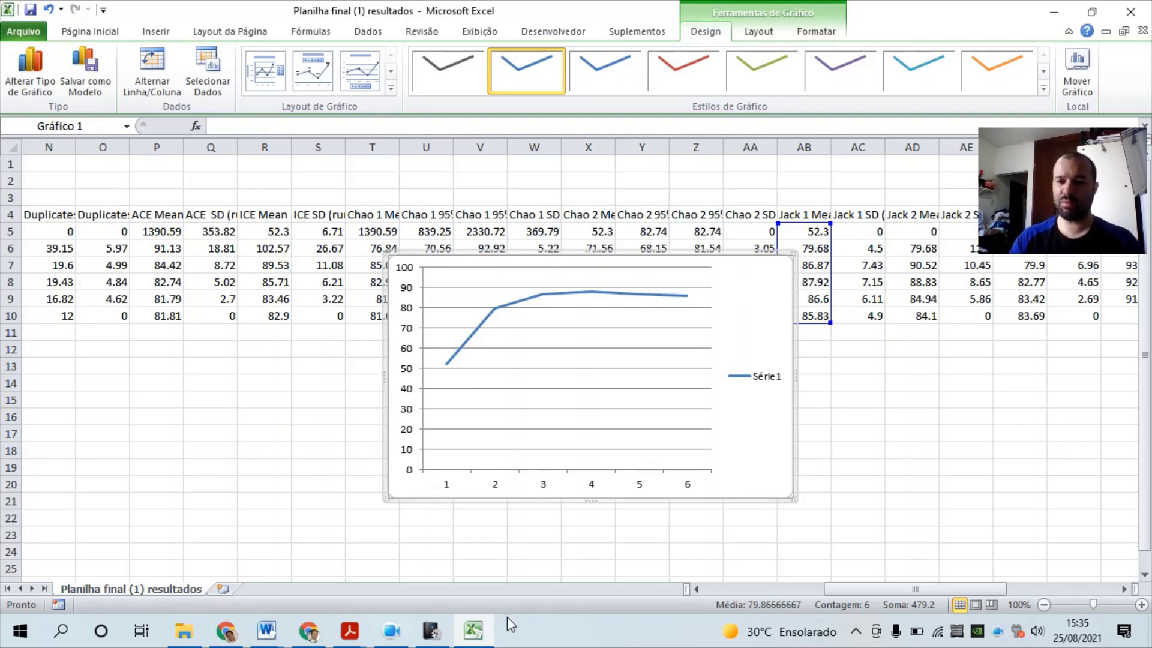
mouse_move(447, 635)
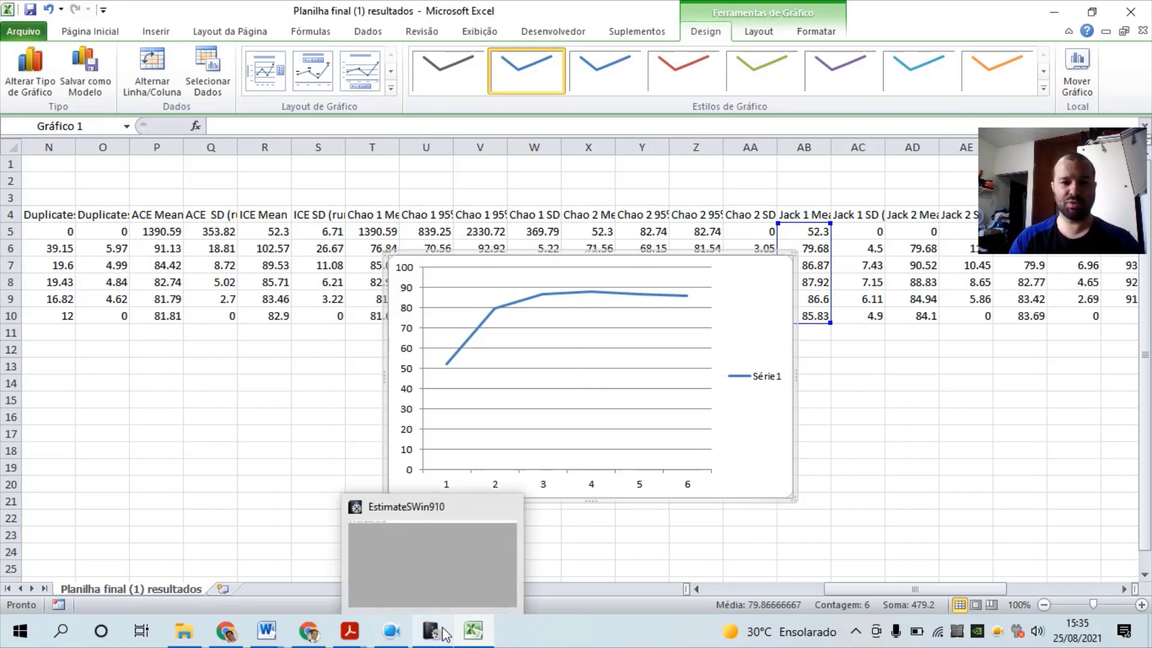
mouse_move(451, 576)
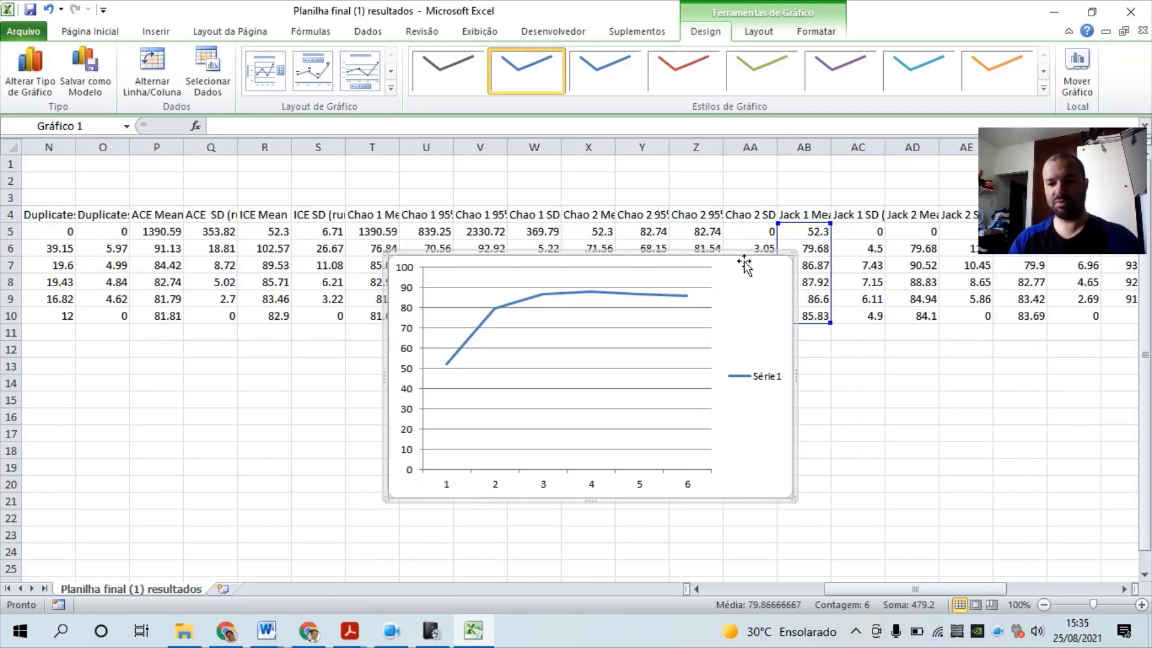
key(Delete)
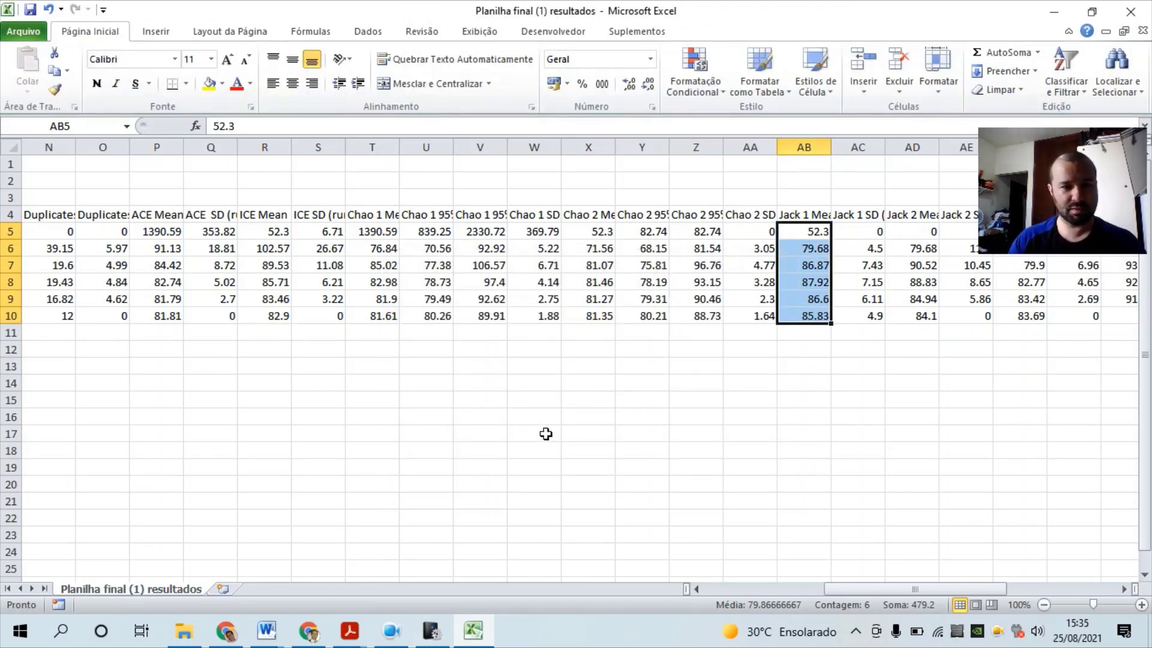
click(393, 637)
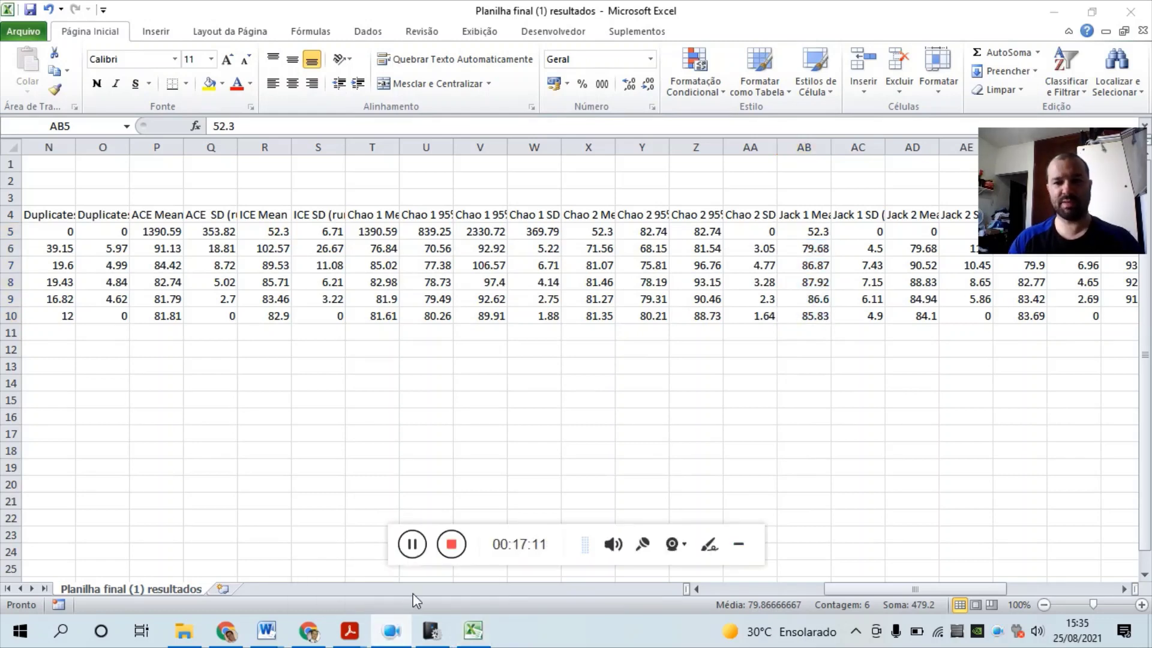
click(413, 544)
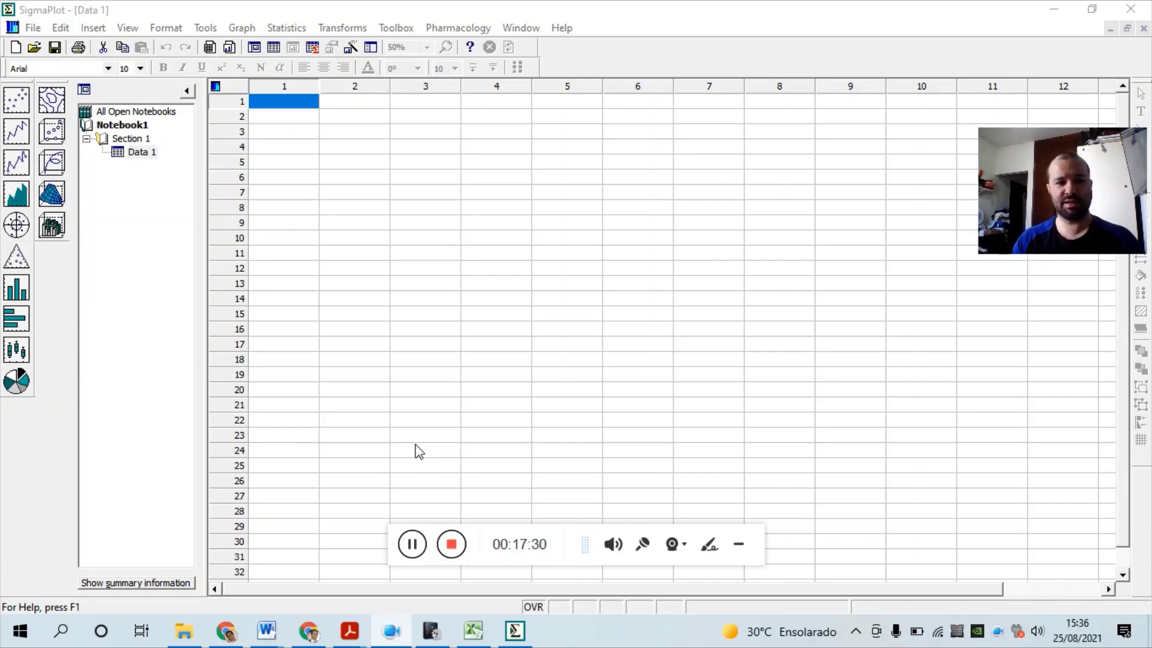
click(741, 551)
- Copy the results table in Excel from header cell A4 to the last used cell and paste it into SigmaPlot's Data 1 worksheet from row 1, column 1
click(473, 631)
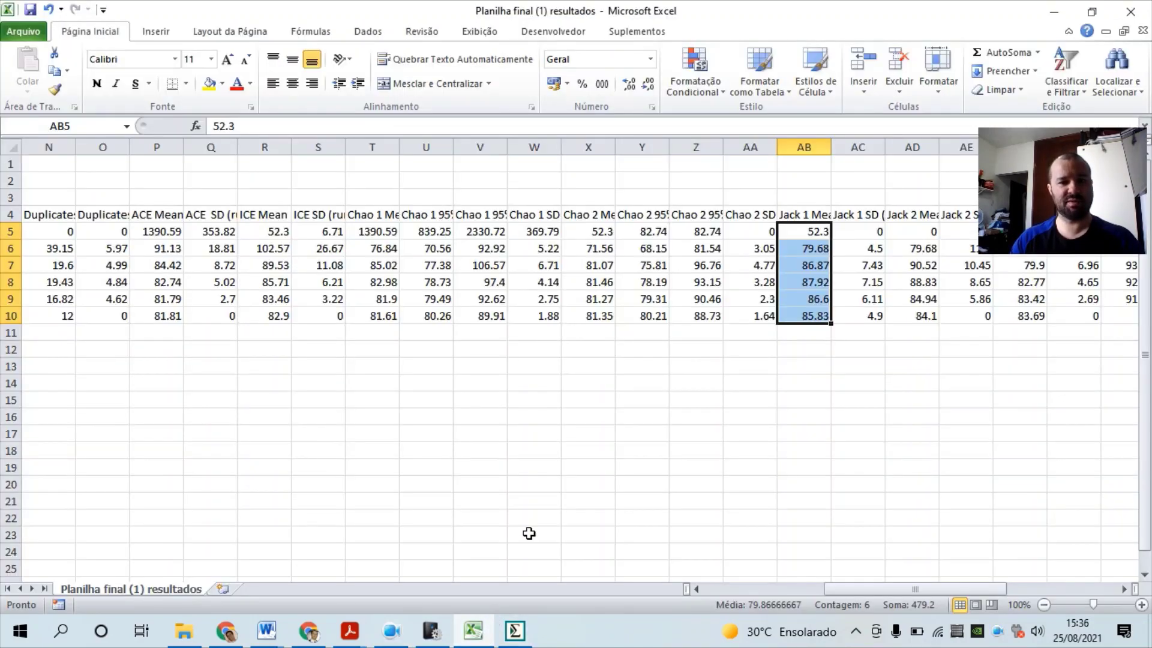
click(182, 265)
key(Home)
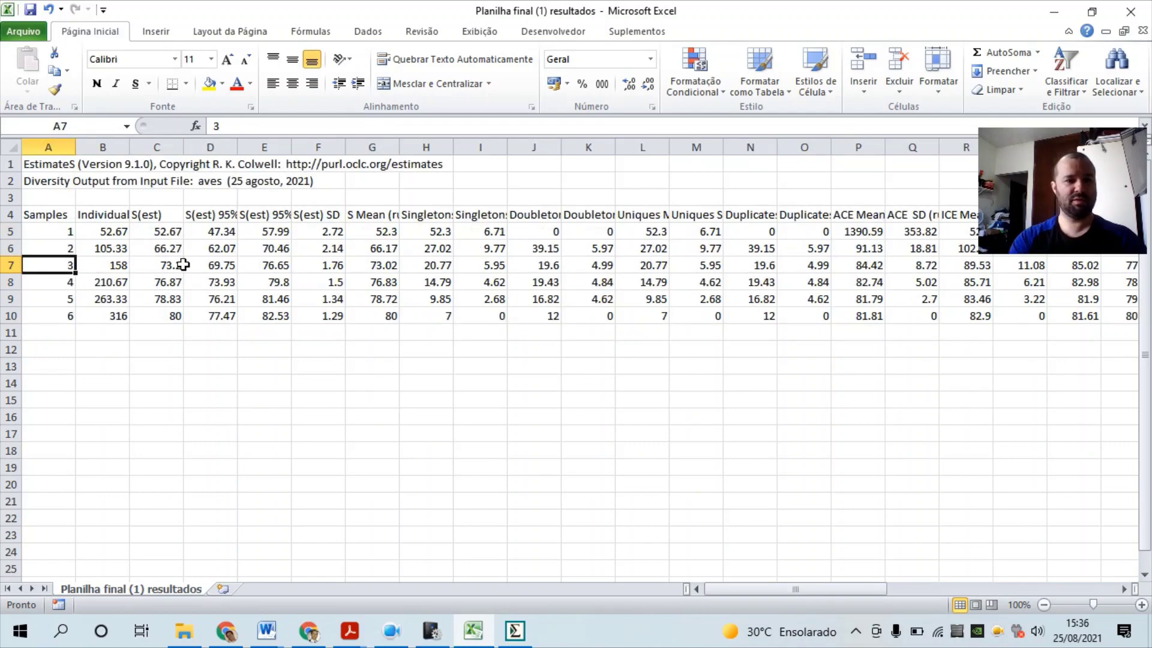
key(Up)
key(Up)
key(Up)
key(ctrl+shift+End)
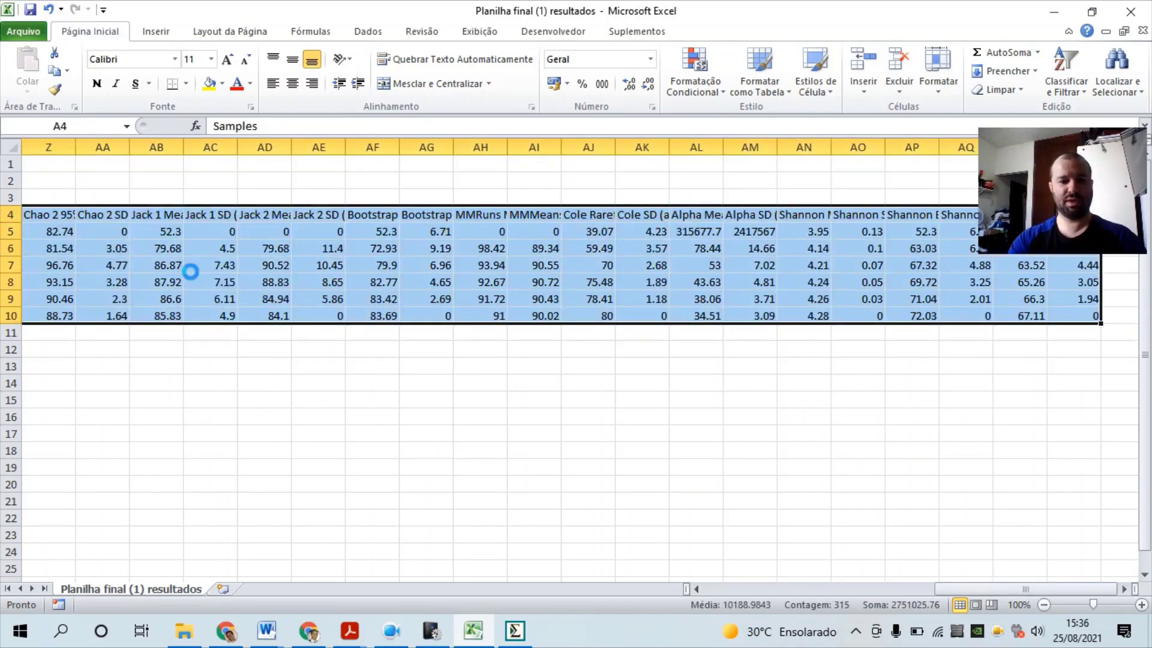
key(ctrl+c)
key(alt+Tab)
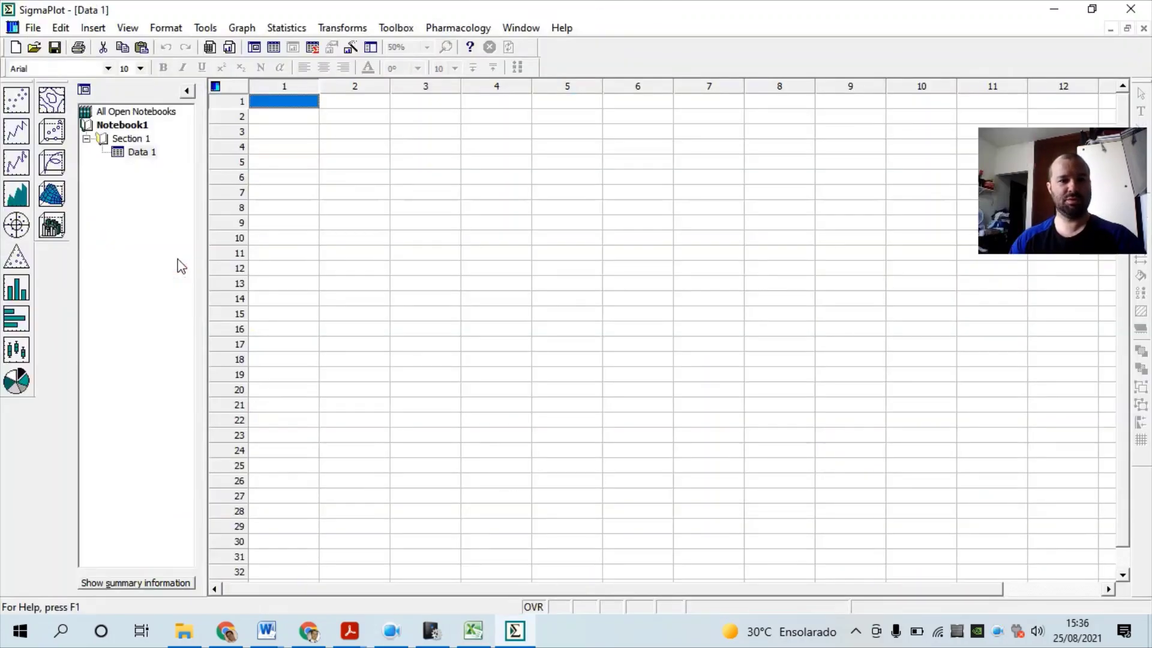
key(ctrl+v)
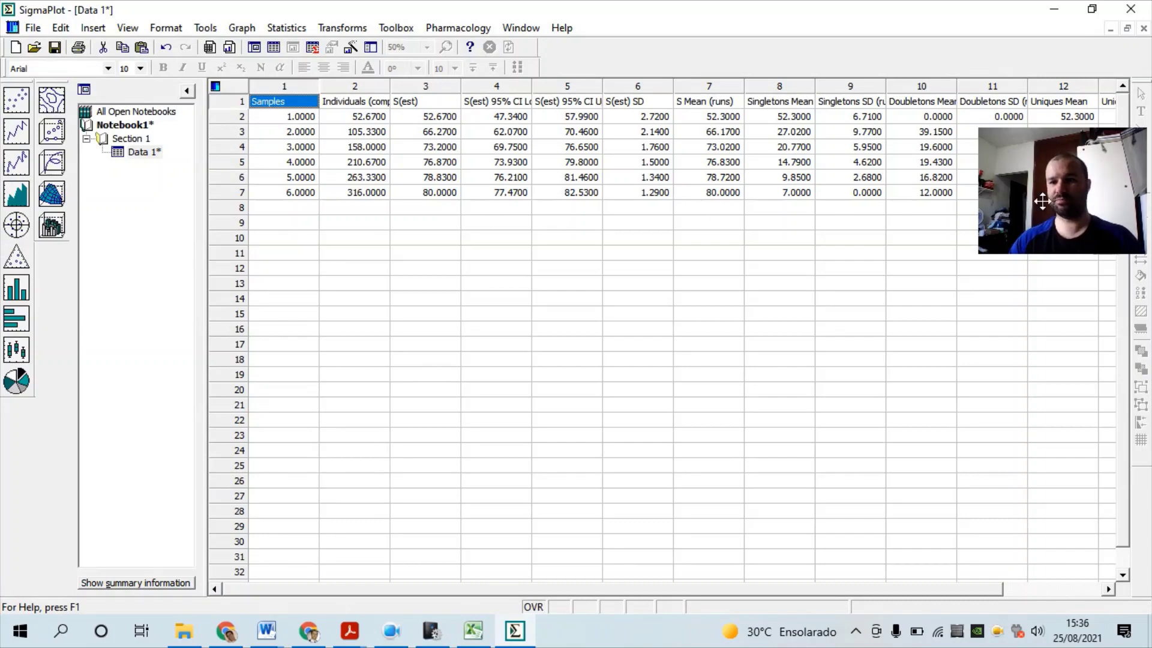
drag(1042, 201, 1032, 523)
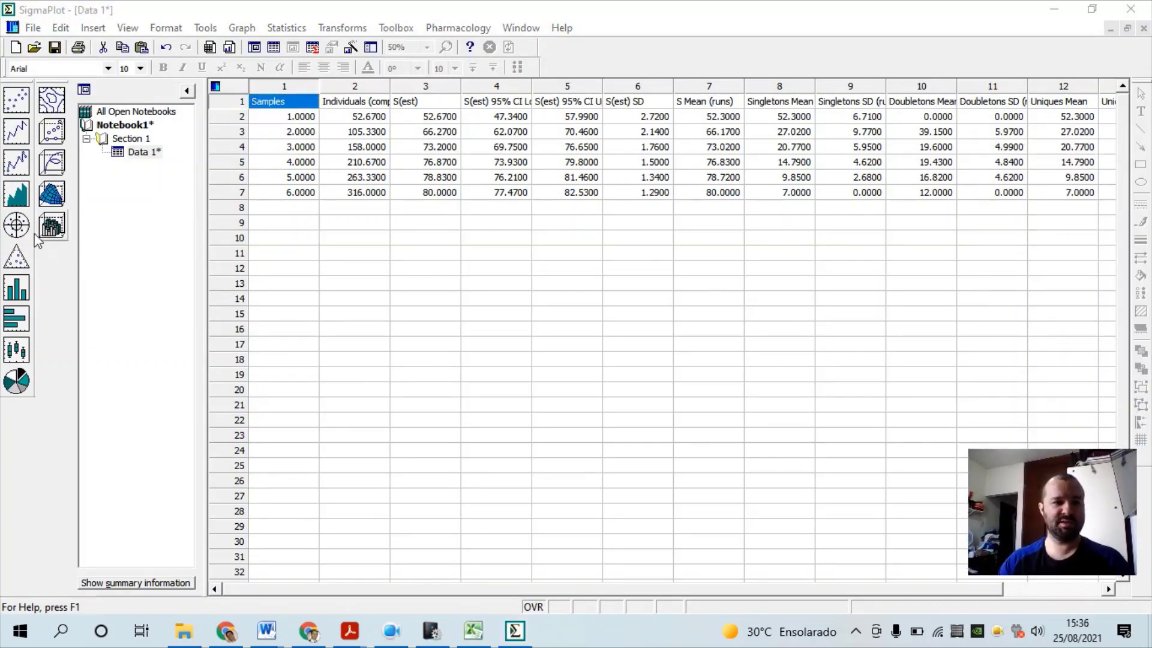
- Start a simple straight line and scatter graph using the XY Pair data format
click(16, 162)
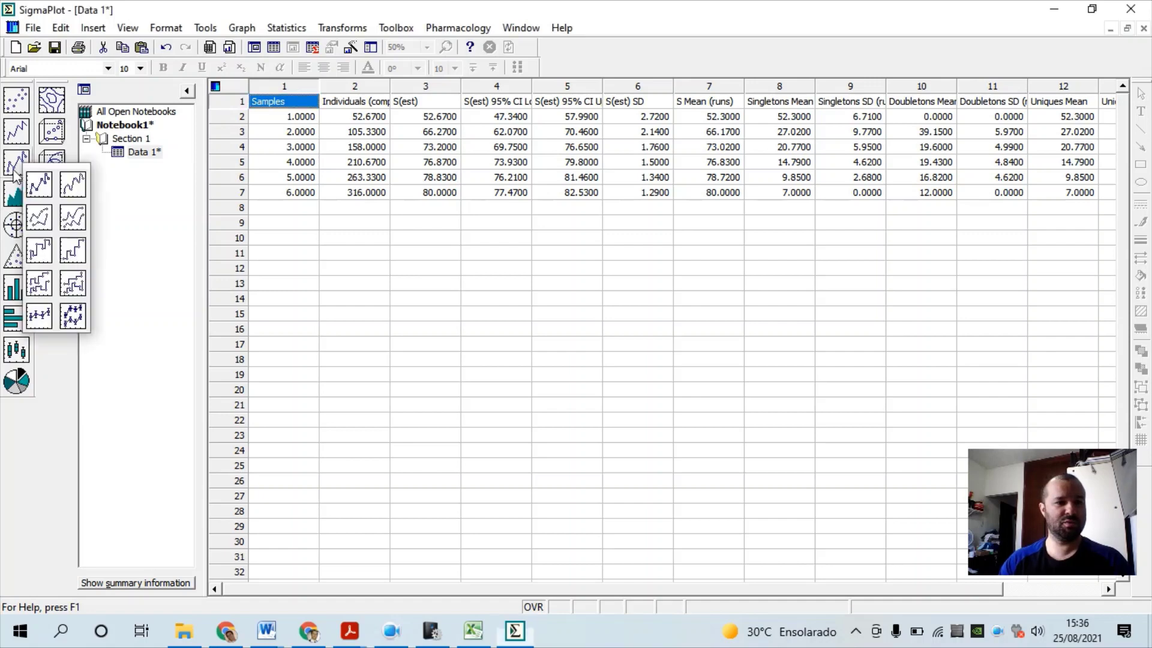
click(49, 195)
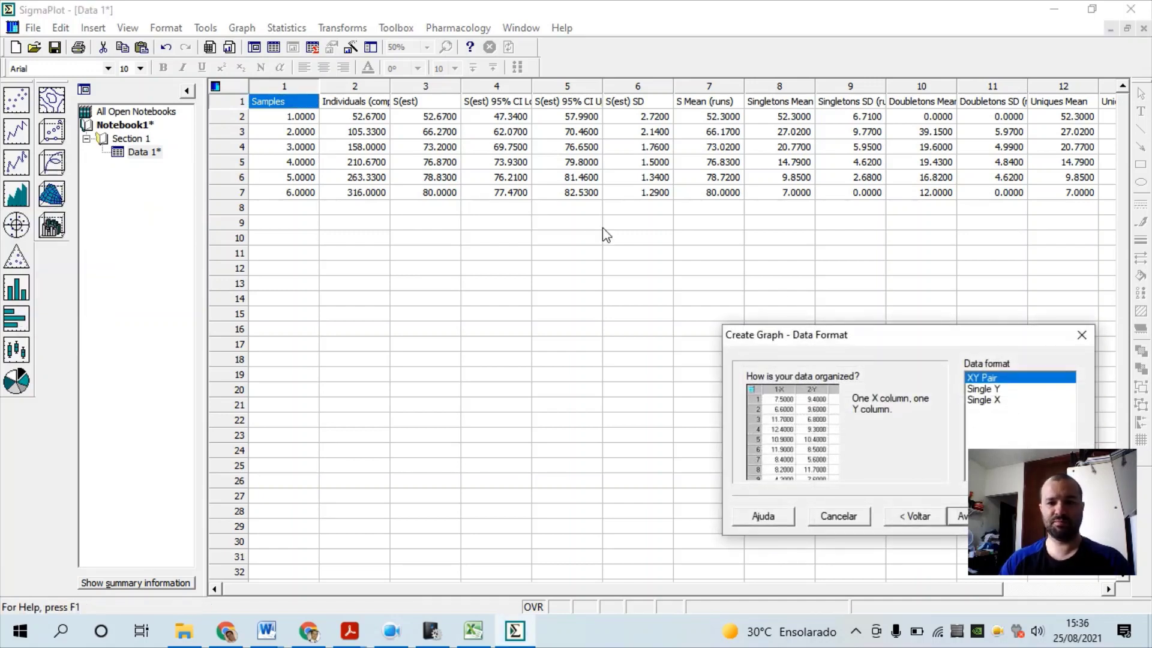
drag(921, 338, 894, 215)
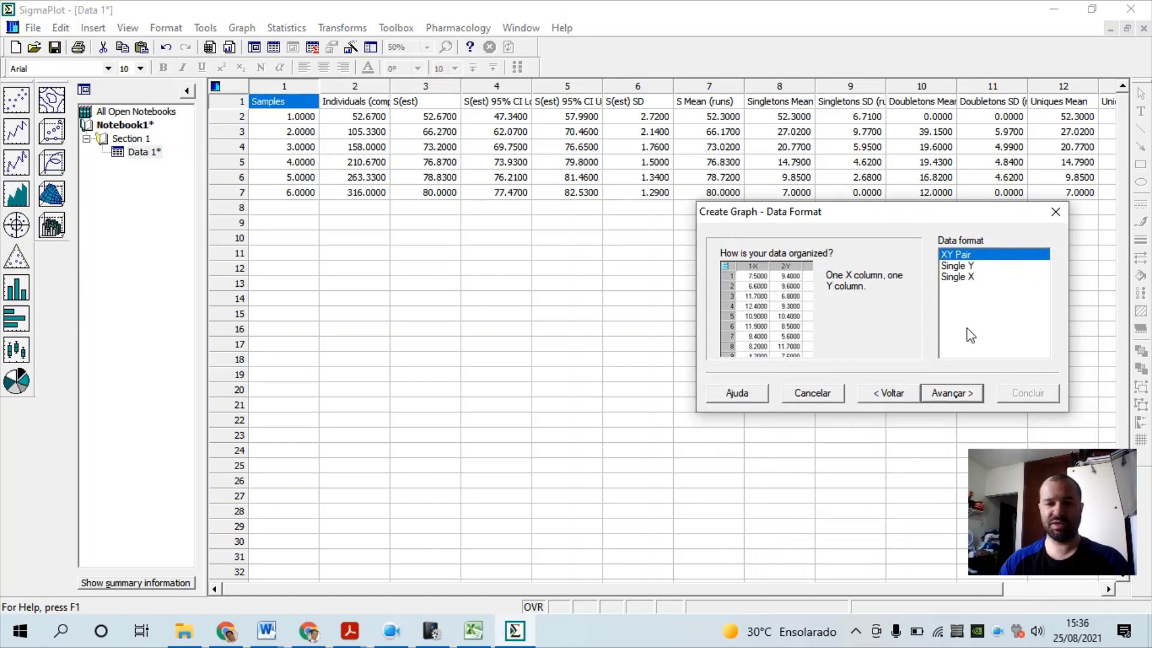
click(974, 391)
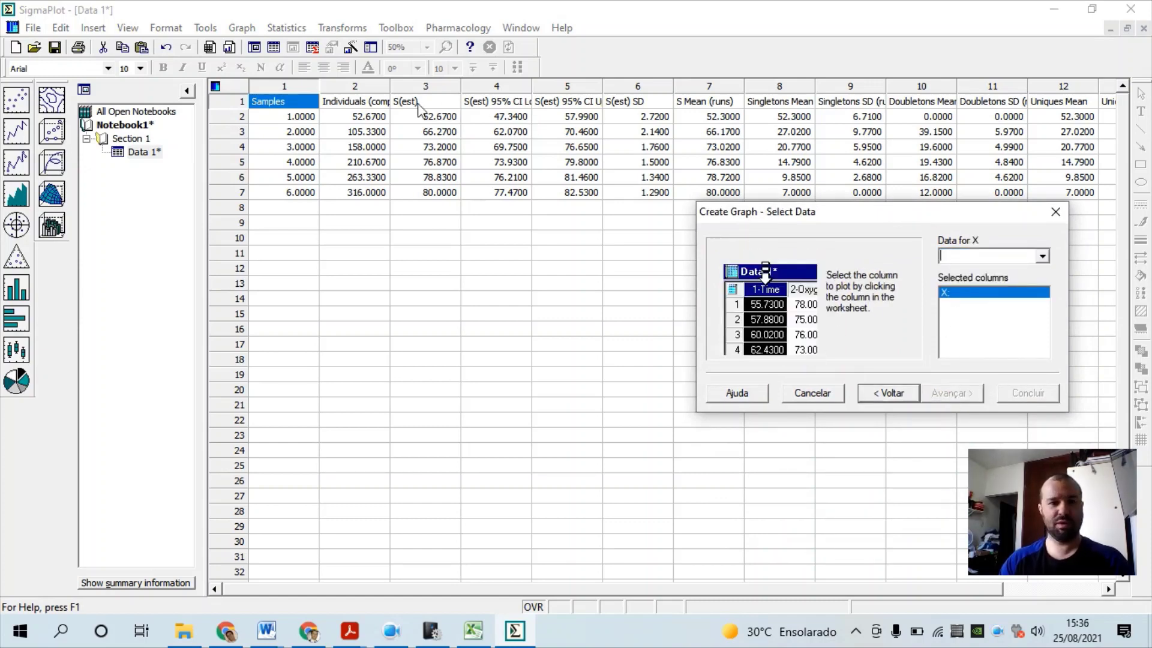
drag(367, 120, 376, 195)
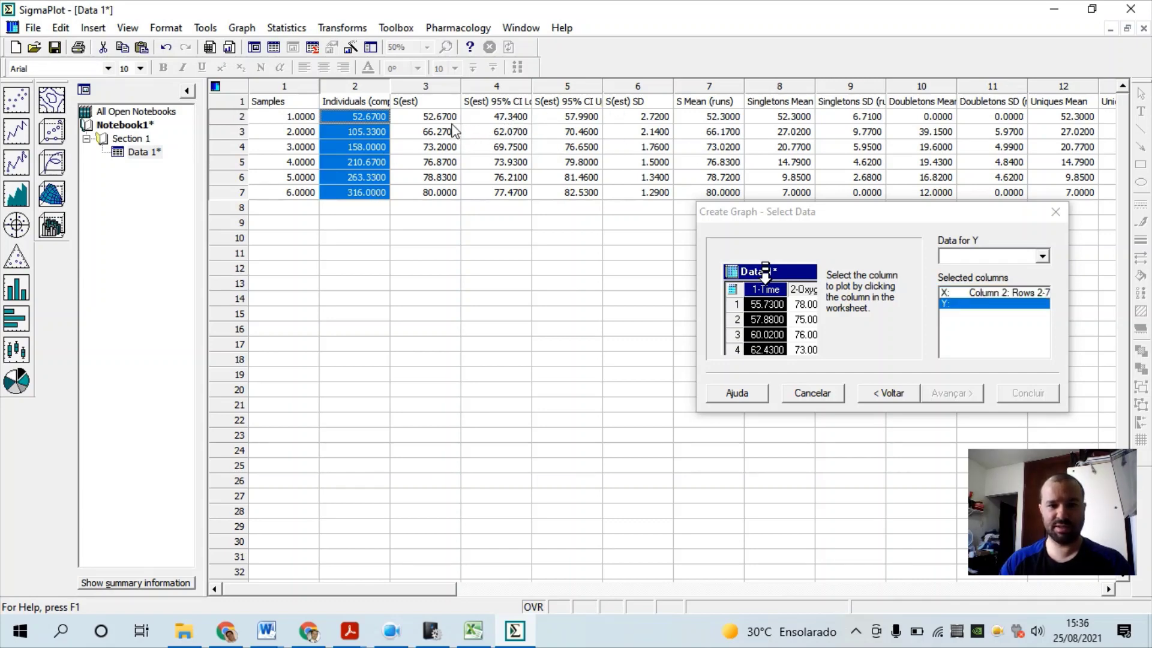
click(972, 292)
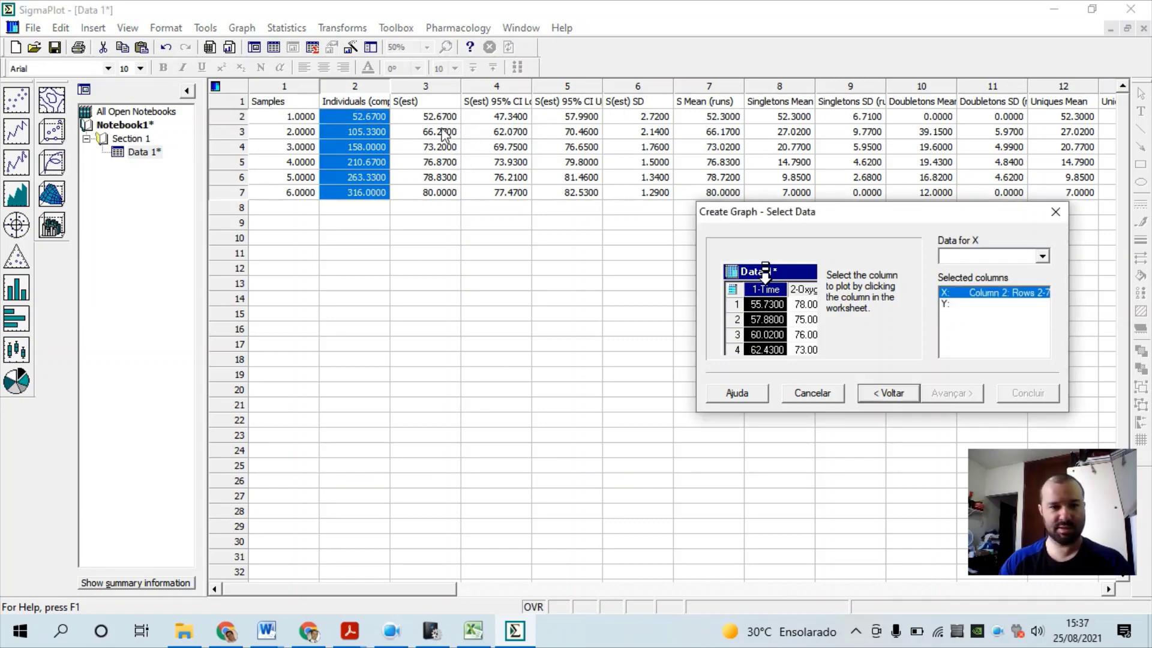
drag(426, 117, 443, 193)
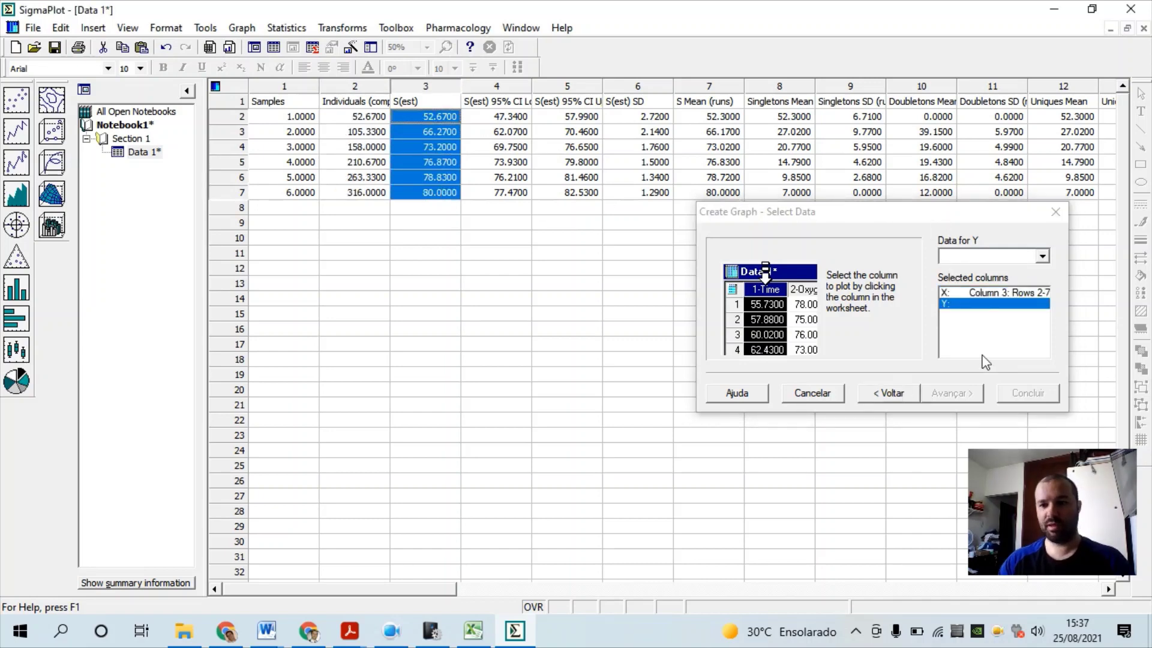
click(287, 117)
drag(287, 117, 295, 198)
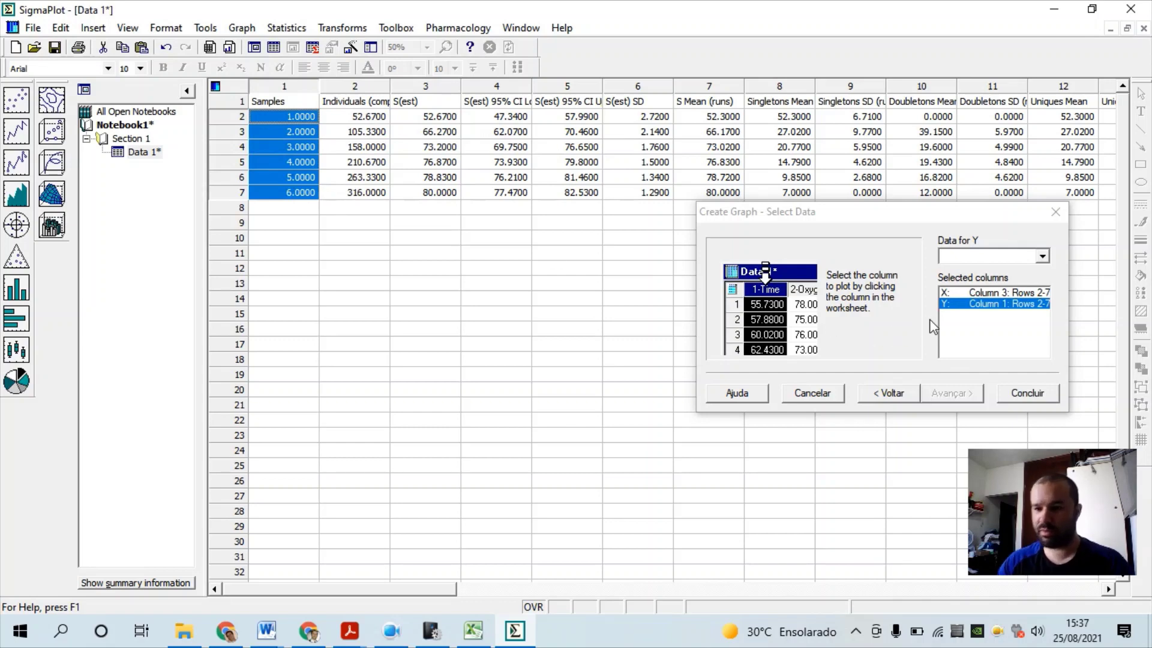
- Set rows 2-7 of the Samples column as X and of the S(est) column as Y, and create the graph
click(994, 294)
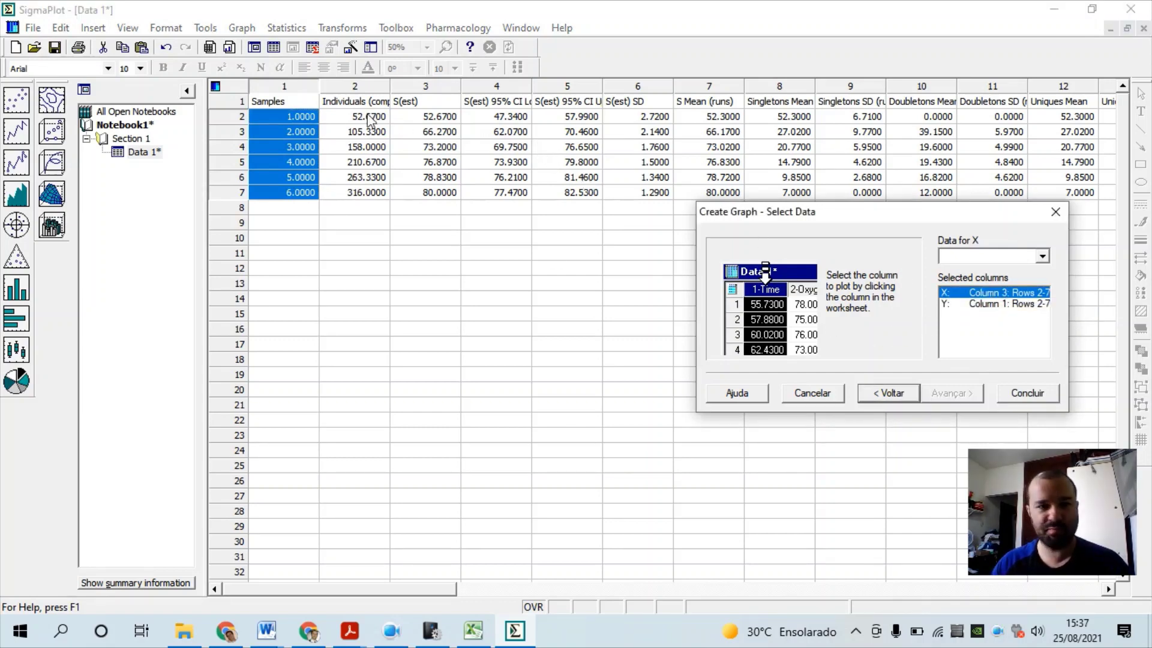
drag(288, 123, 298, 198)
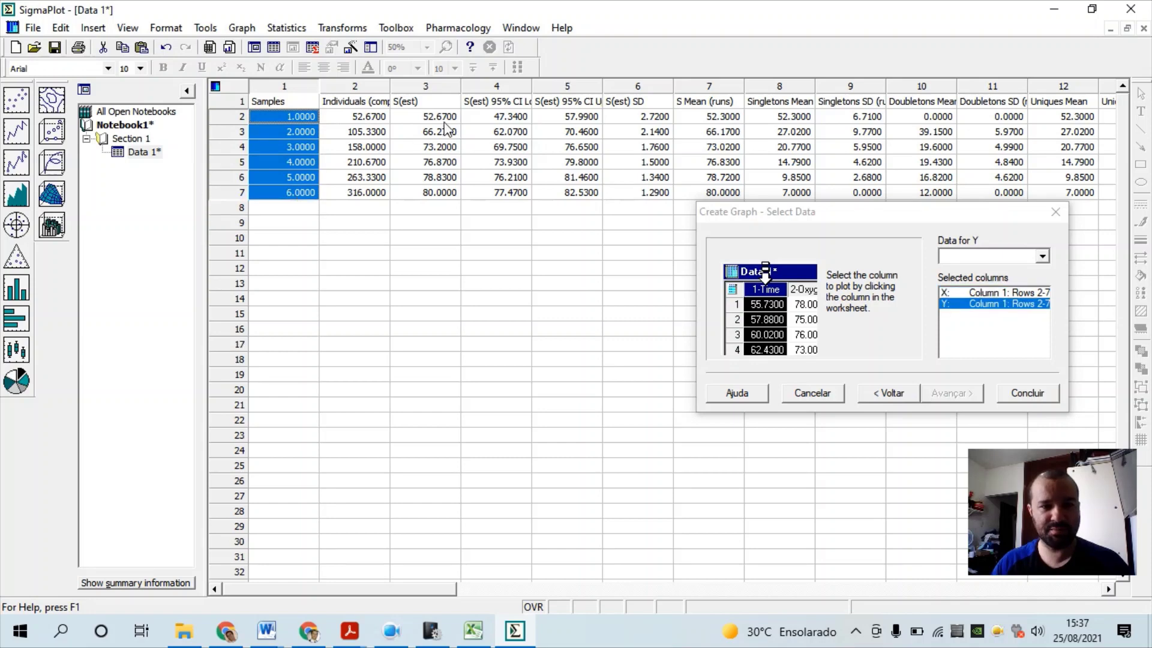
drag(447, 120, 464, 204)
click(1026, 393)
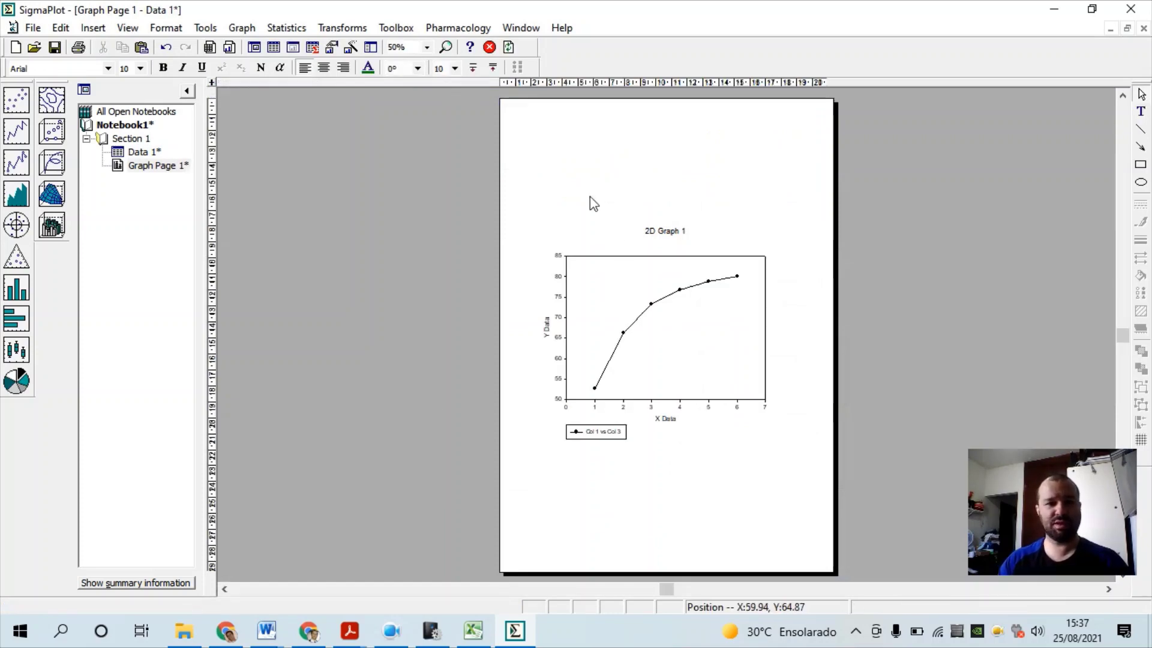
- Start adding a second line and scatter plot to the graph with the XY Pair data format
click(426, 47)
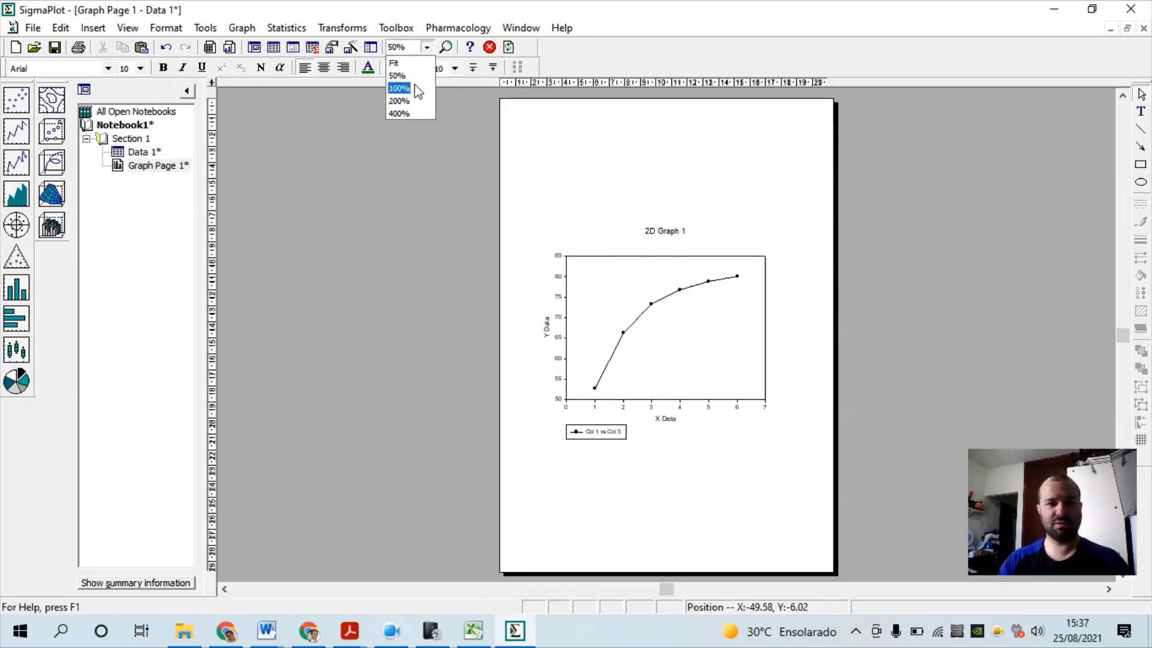
click(415, 87)
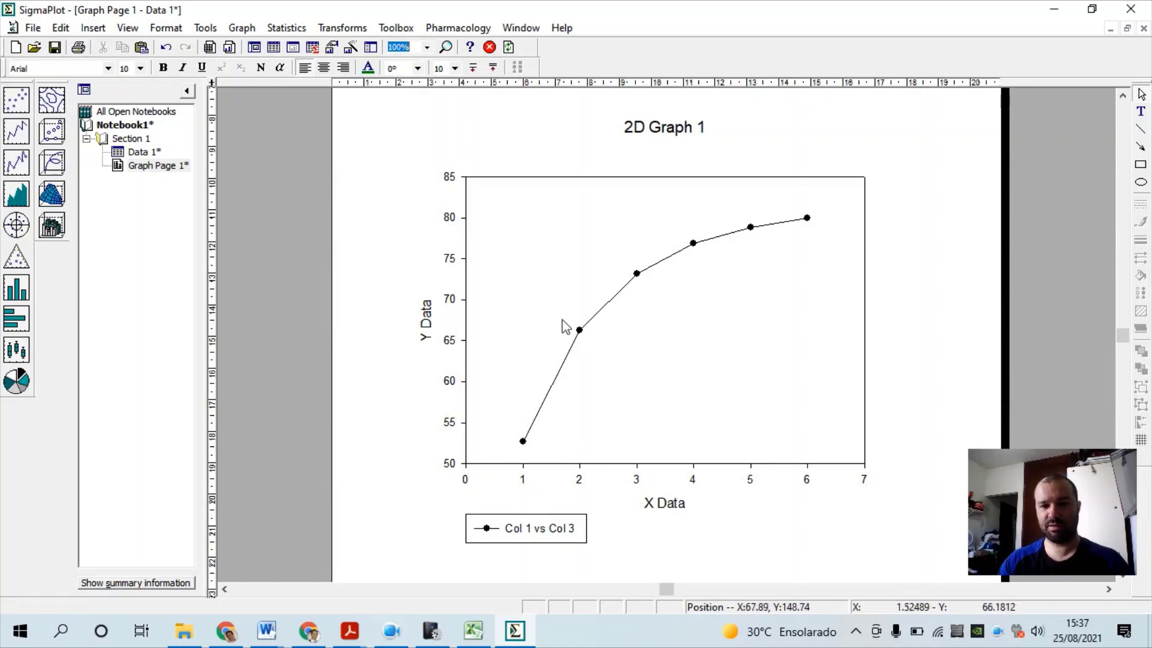
mouse_move(809, 223)
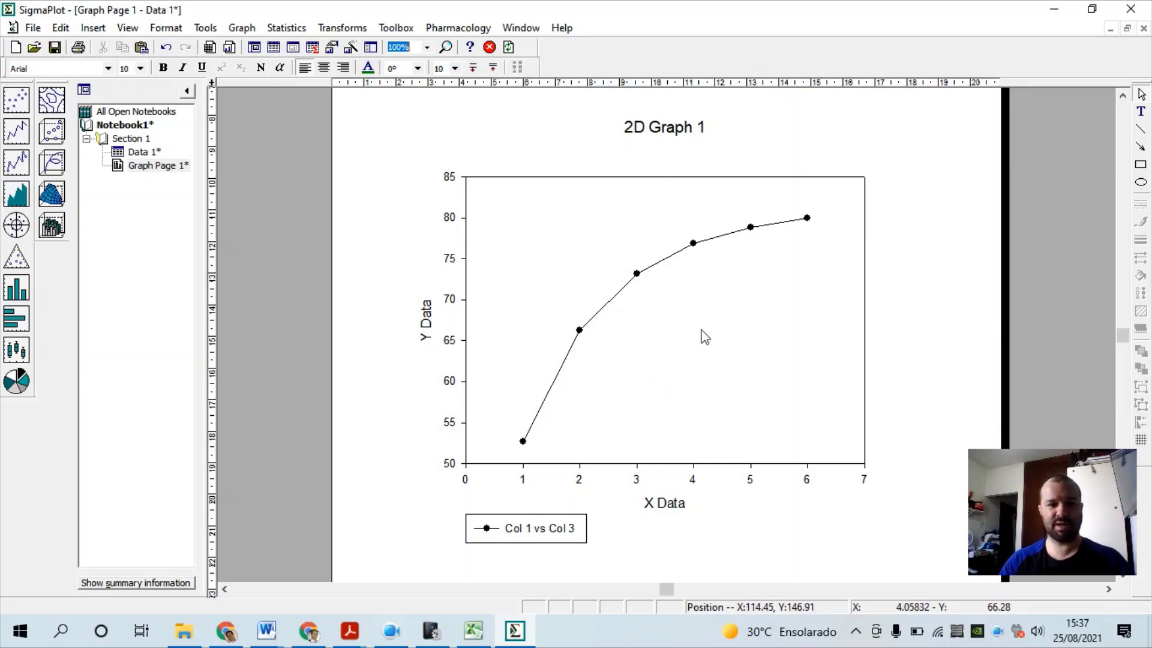
click(733, 320)
right_click(733, 318)
click(795, 374)
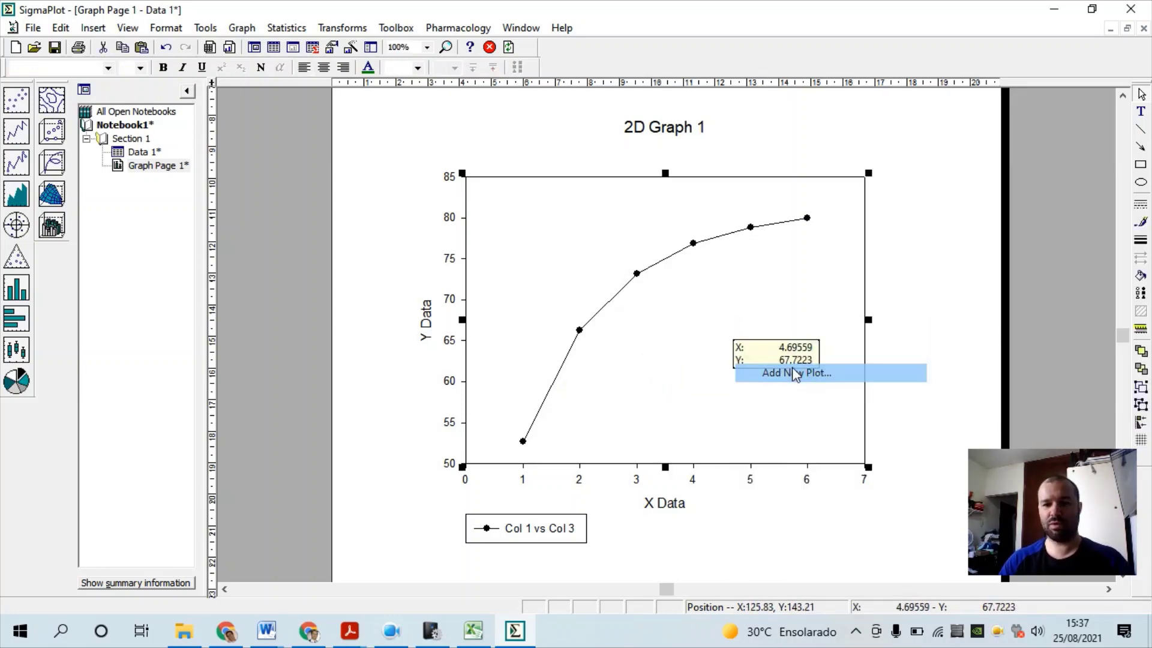
click(951, 393)
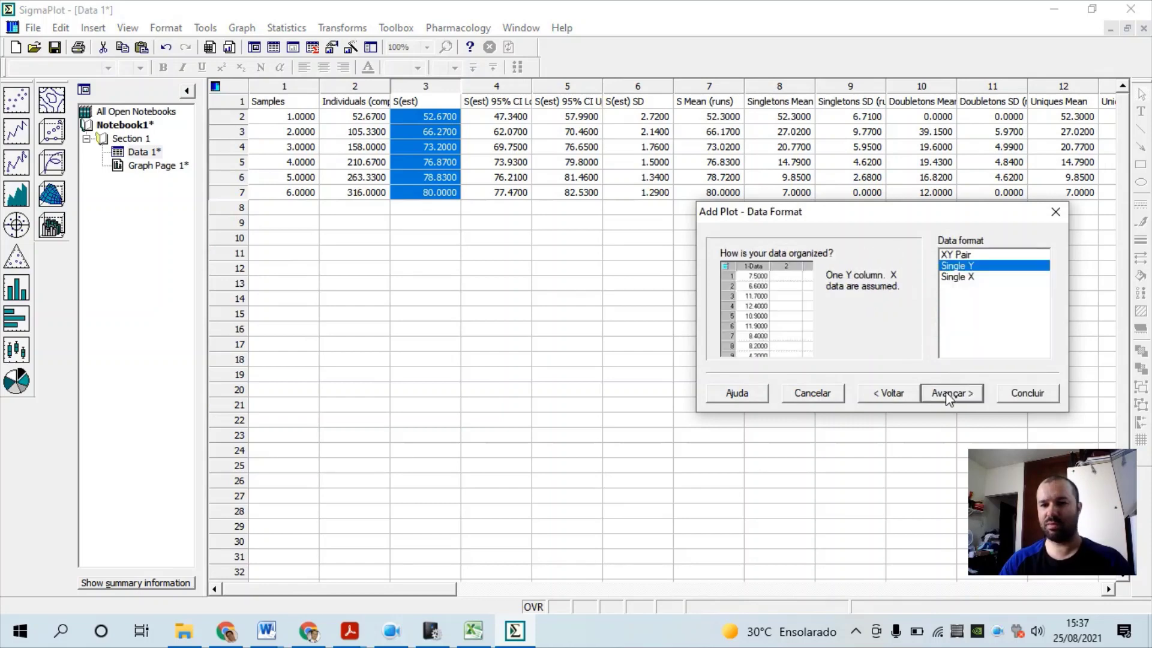
click(975, 256)
click(952, 391)
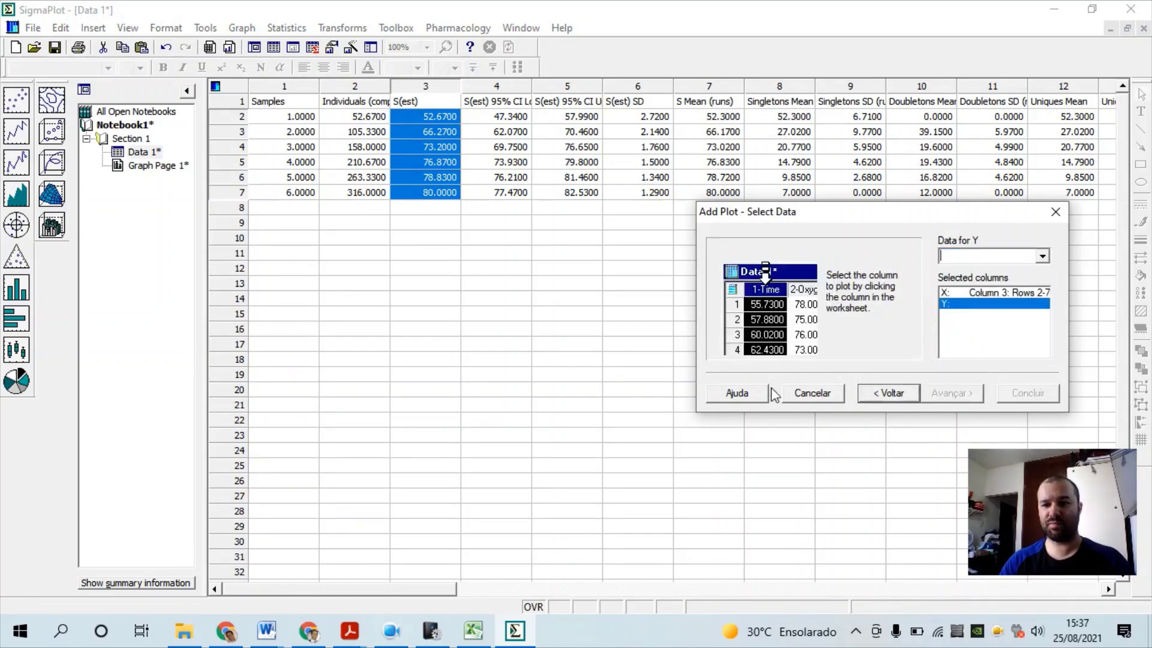
- Assign Samples rows 2-7 as X and the S(est) 95% CI lower column rows 2-7 as Y, and finish the added plot
click(993, 294)
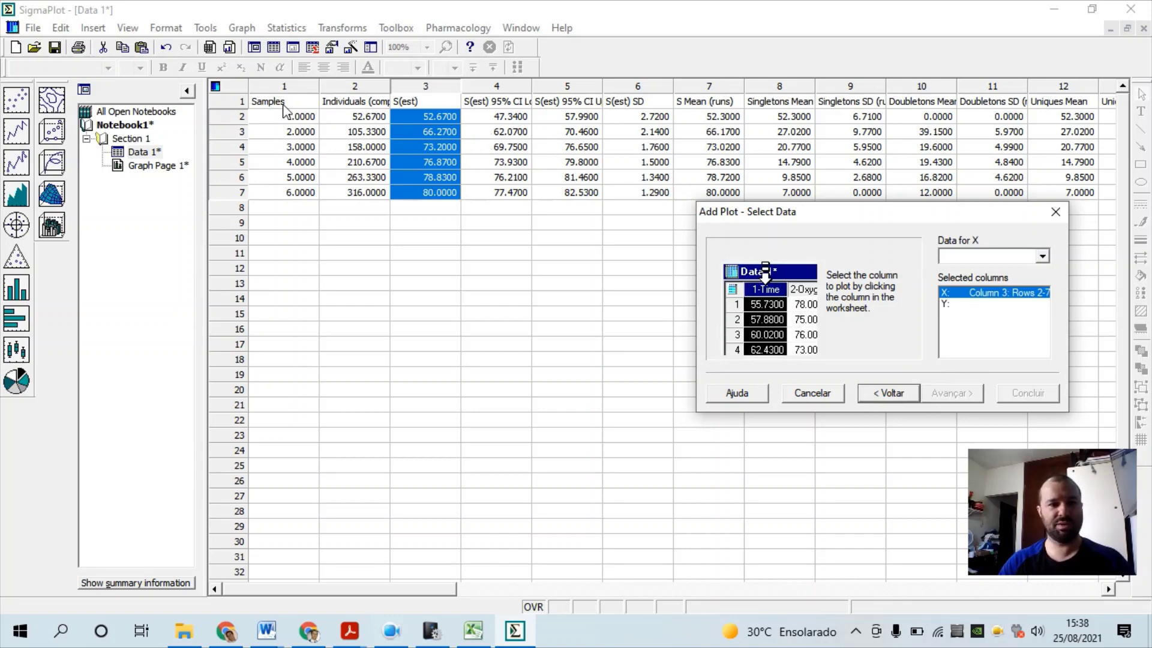
drag(281, 116, 300, 192)
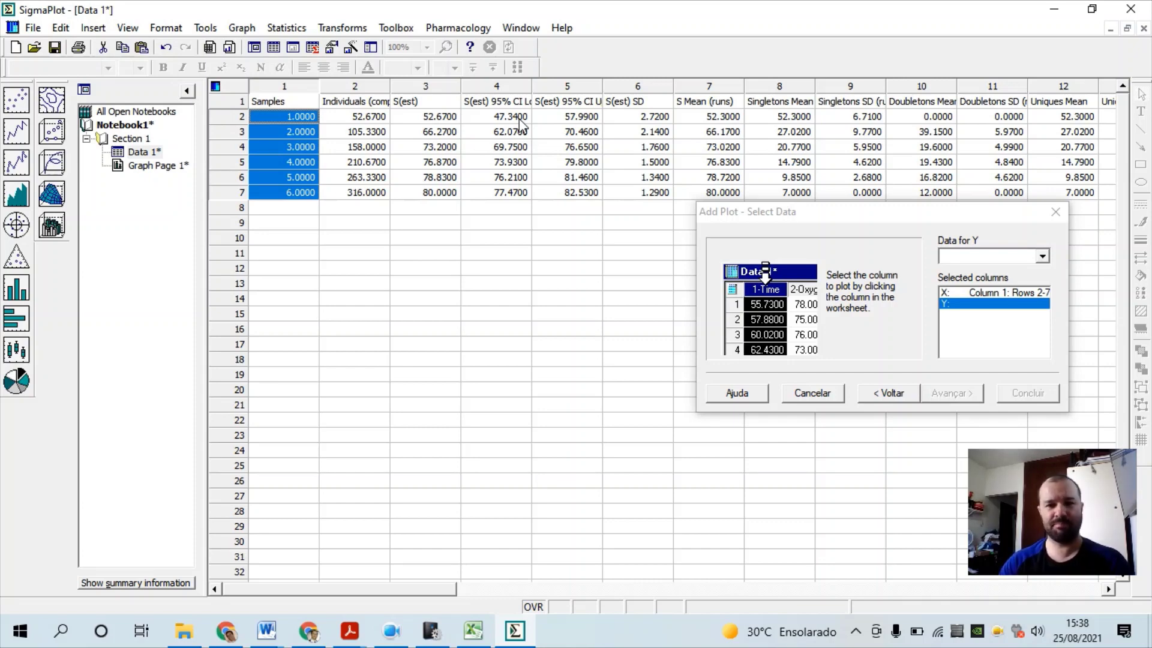
drag(520, 120, 504, 193)
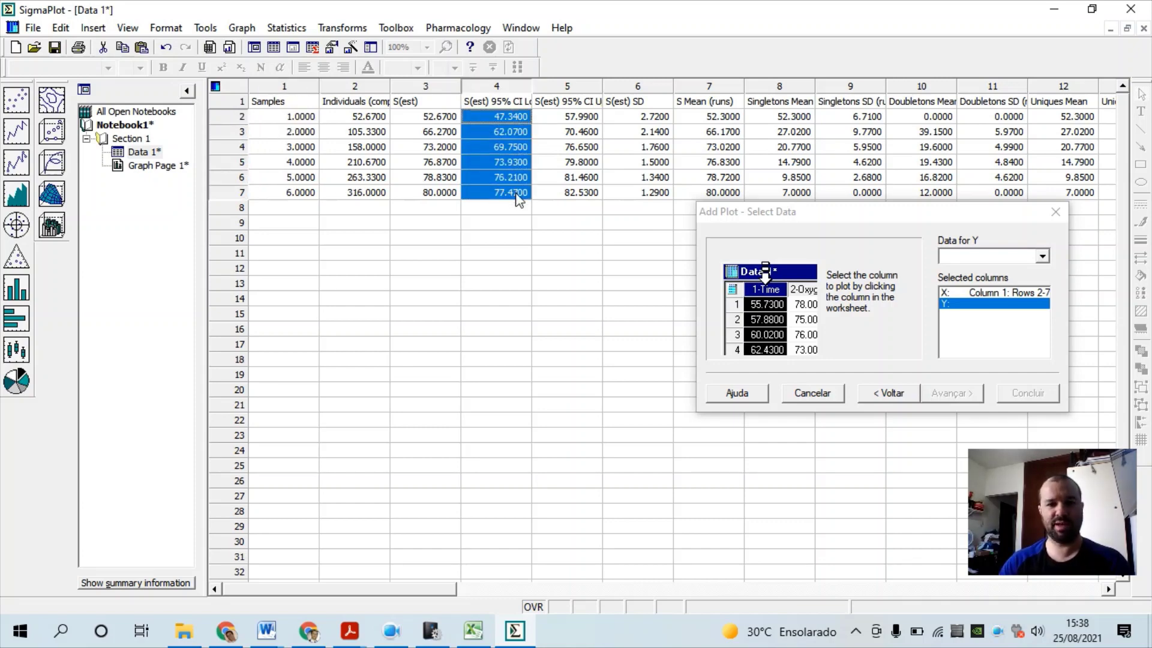
click(1008, 395)
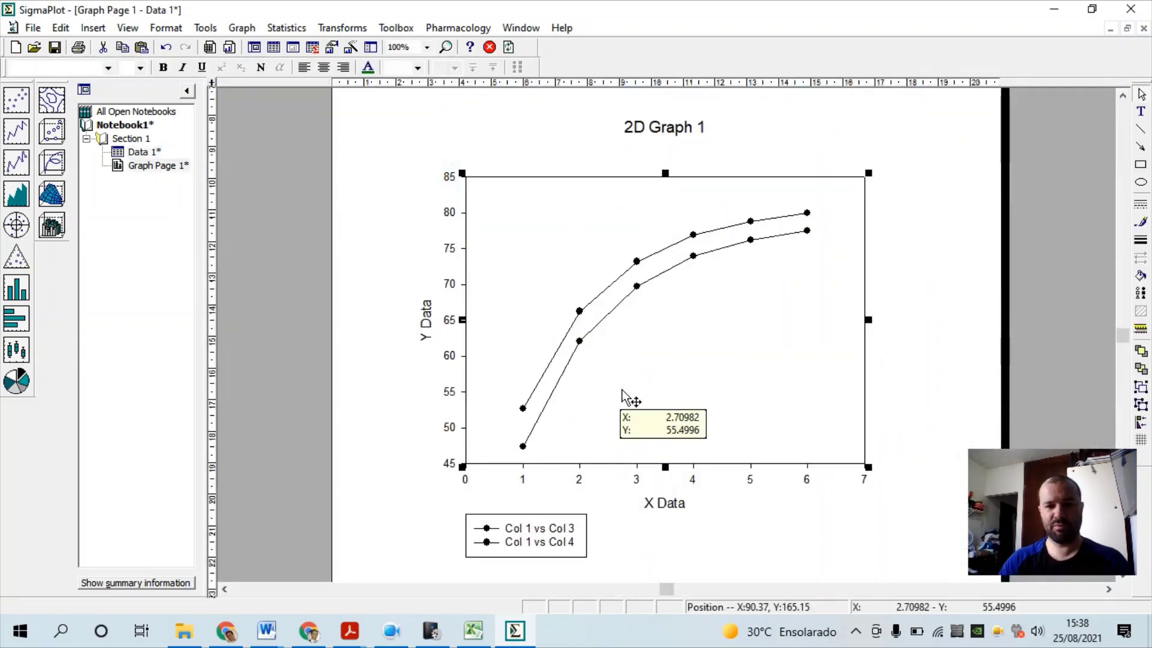
- Add a third XY Pair line and scatter plot with Samples as X and the S(est) 95% CI upper column as Y, rows 2-7
right_click(666, 371)
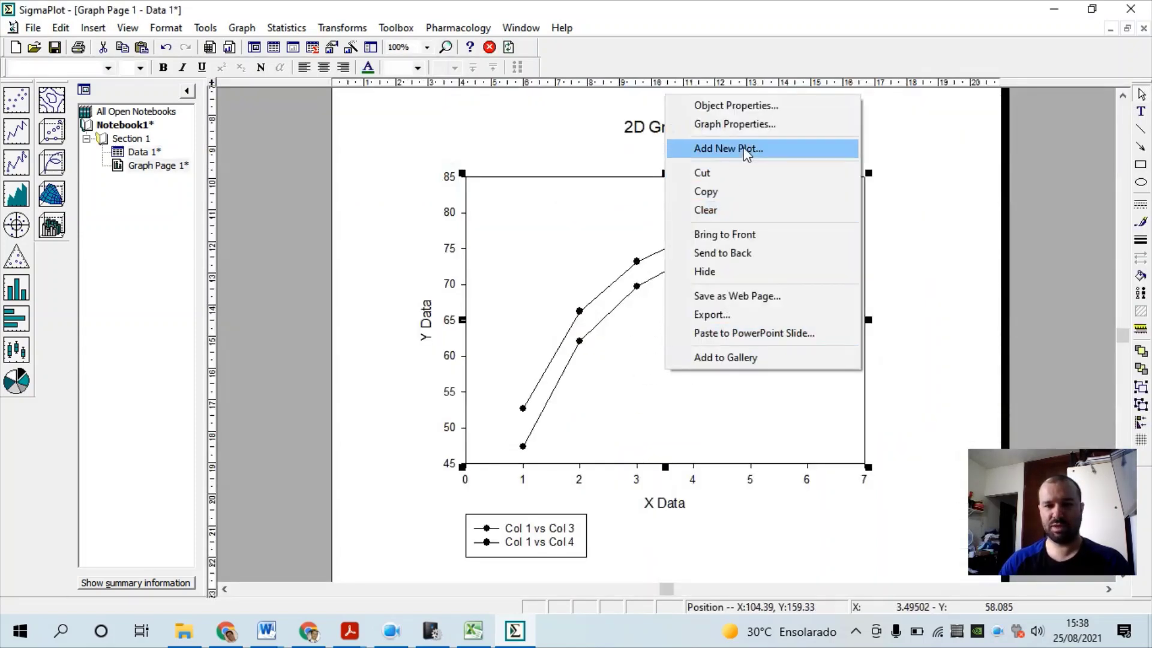
click(744, 148)
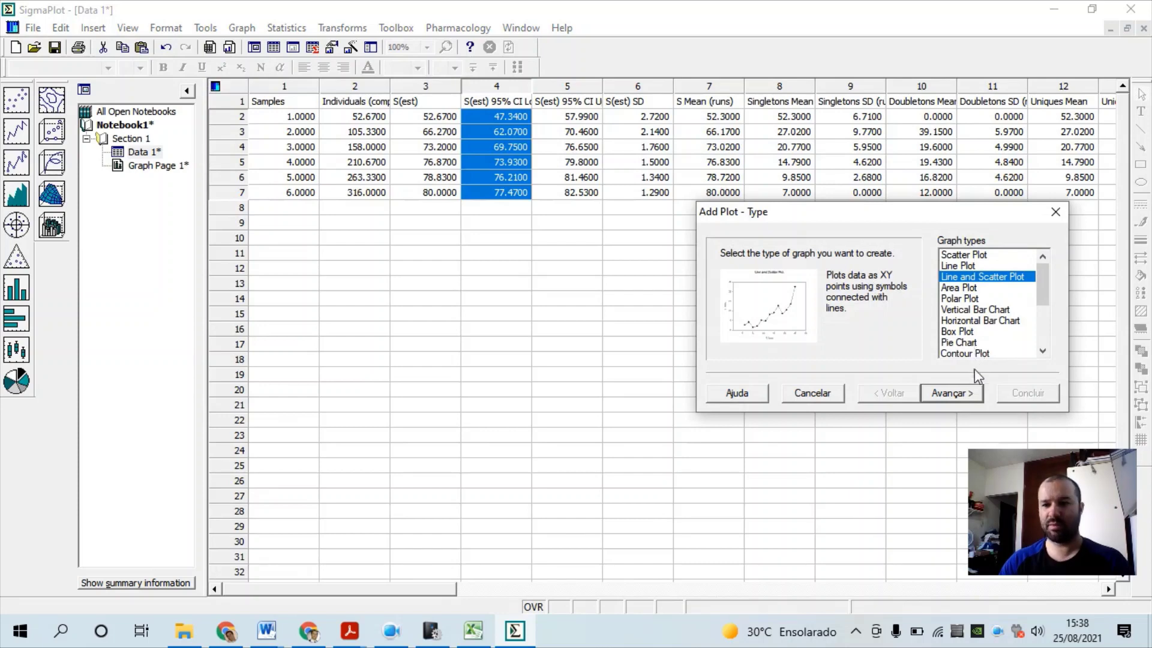
click(963, 394)
click(963, 394)
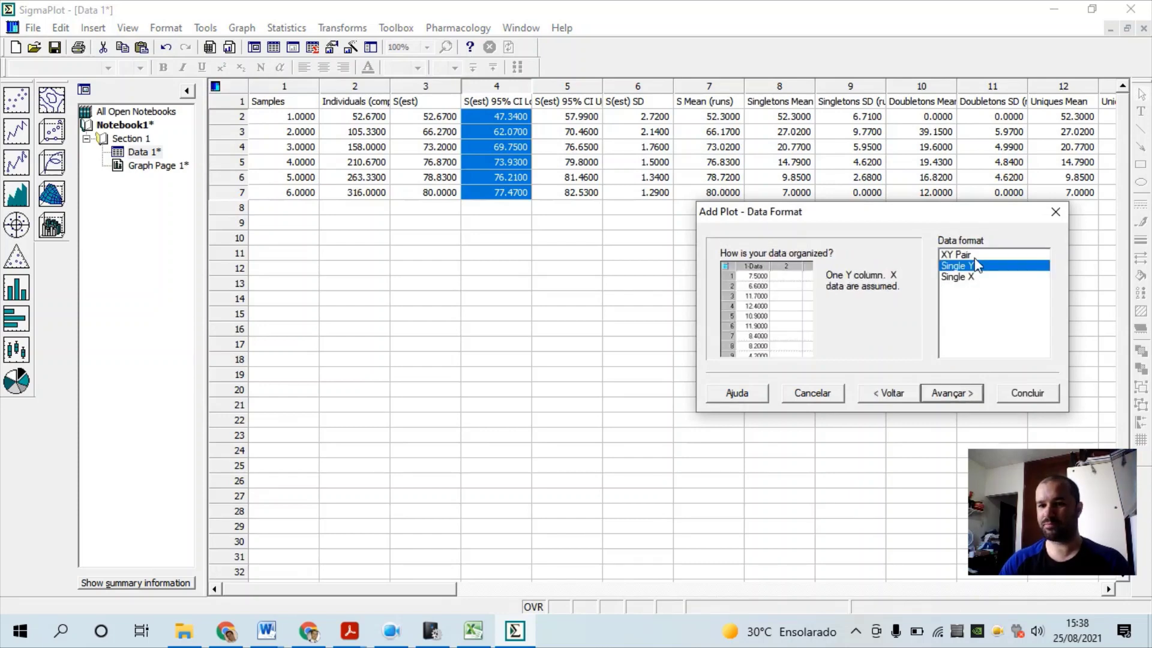
click(1025, 258)
click(951, 393)
key(Up)
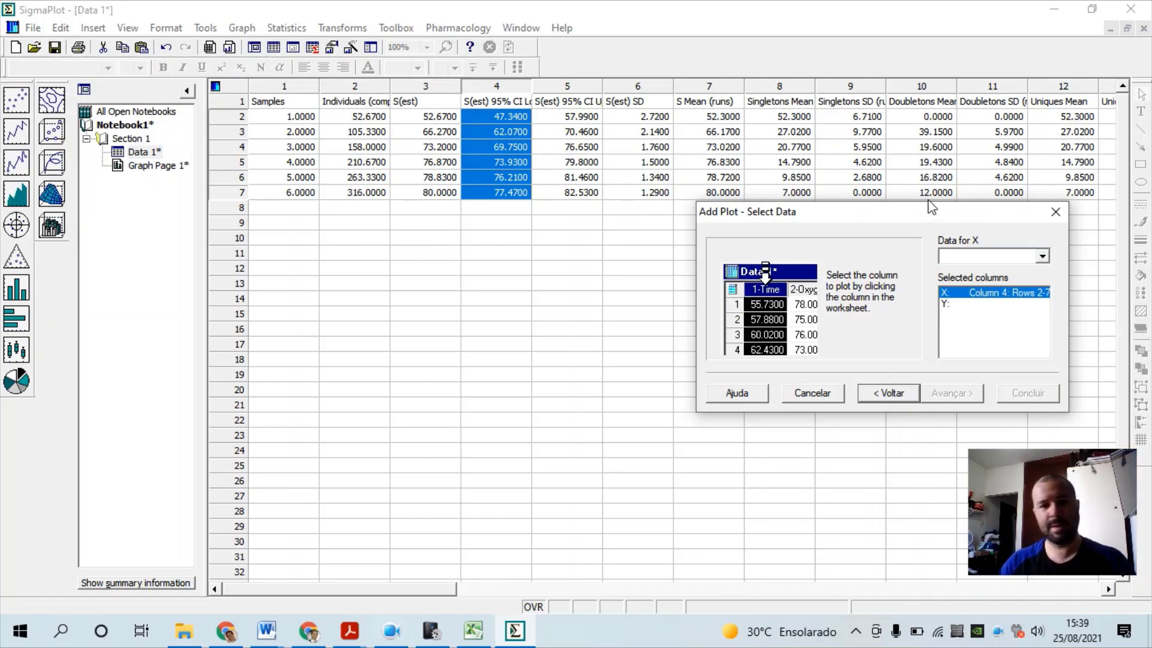
drag(298, 122, 300, 192)
drag(585, 123, 587, 192)
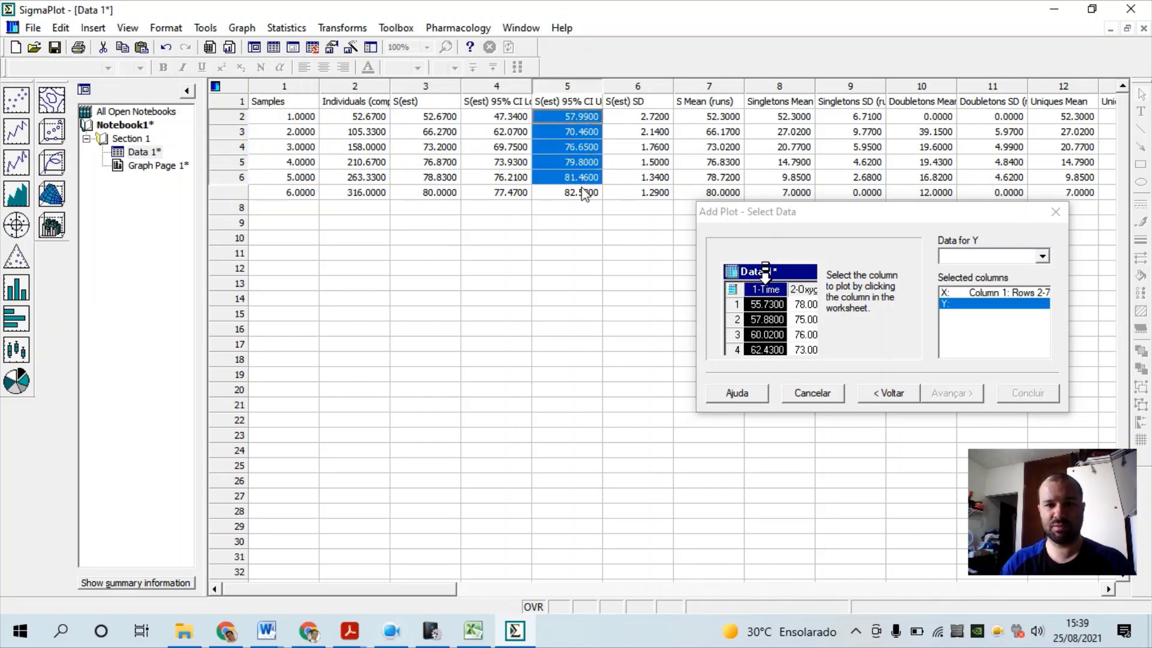
click(1026, 393)
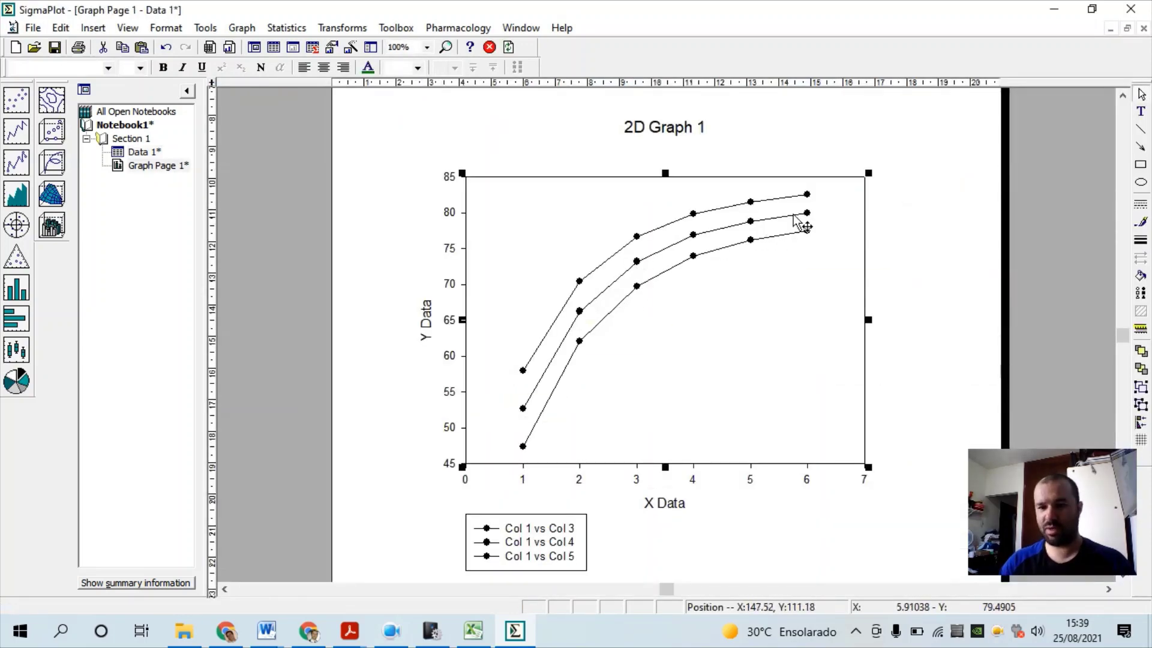
- Set the symbol type of the upper confidence curve, Plot 3, to (None)
double_click(779, 198)
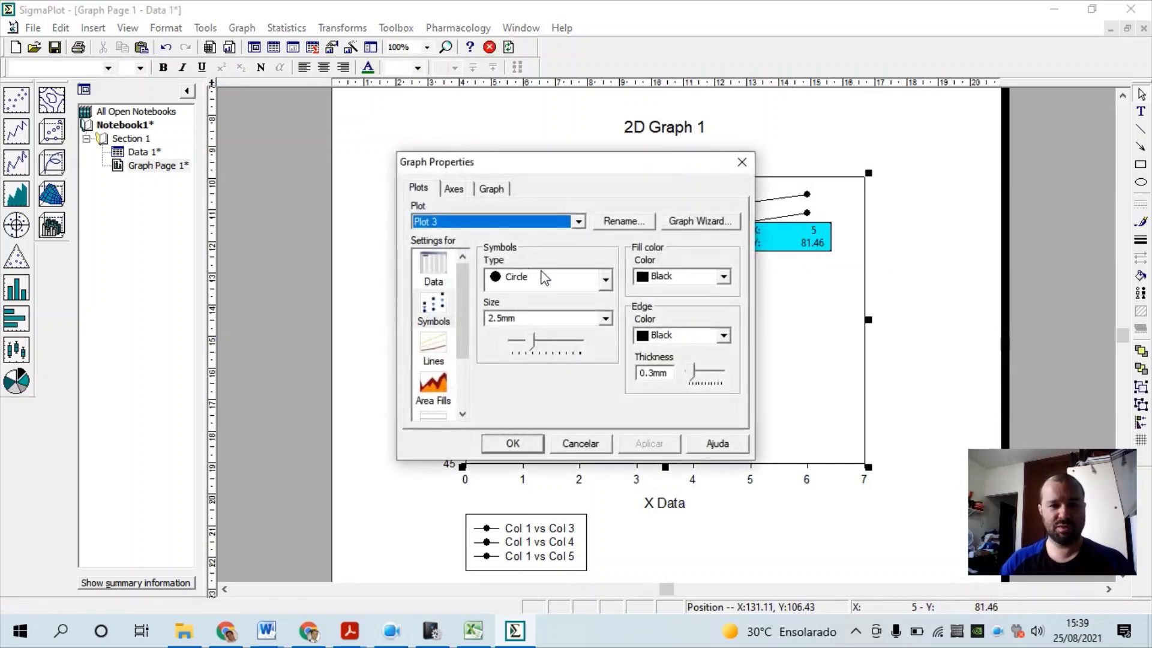
click(605, 280)
scroll(567, 348, up, 5)
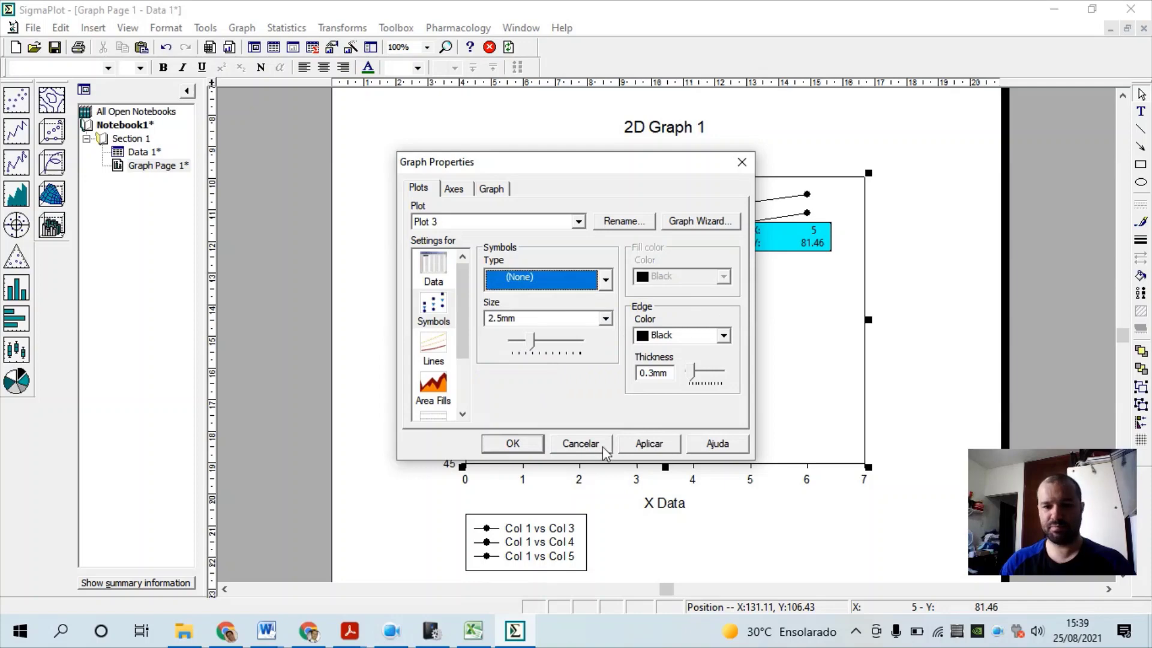
click(533, 445)
- Set the symbol type of the lower confidence curve, Plot 2, to (None)
mouse_move(694, 256)
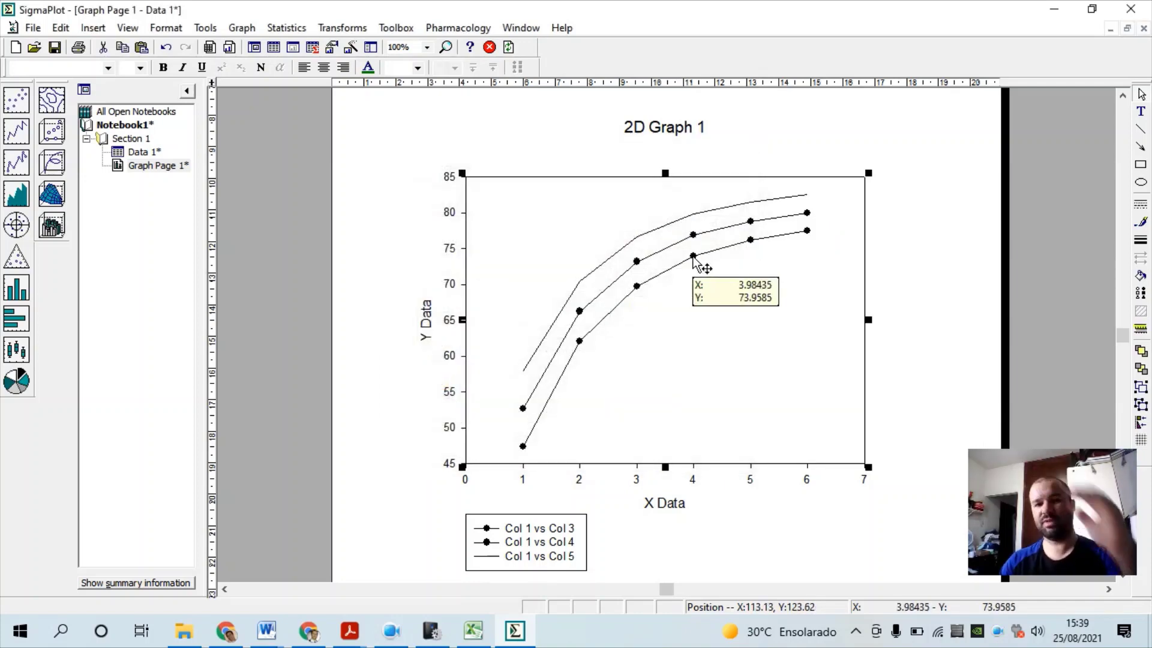
double_click(694, 256)
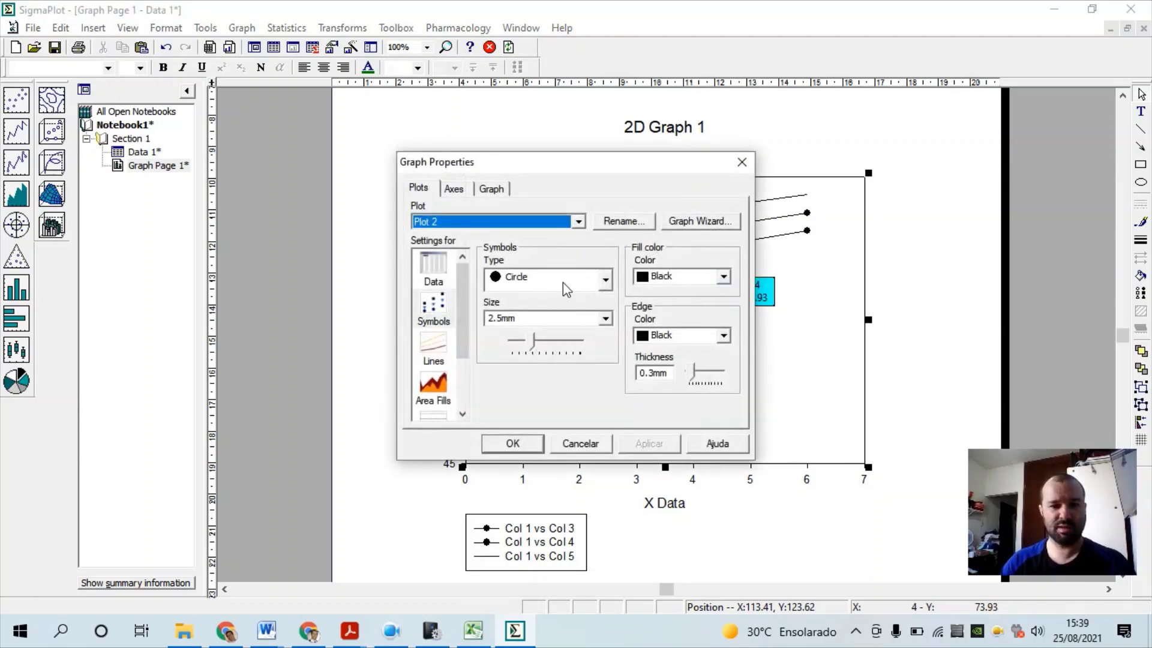
click(605, 280)
drag(607, 339, 608, 315)
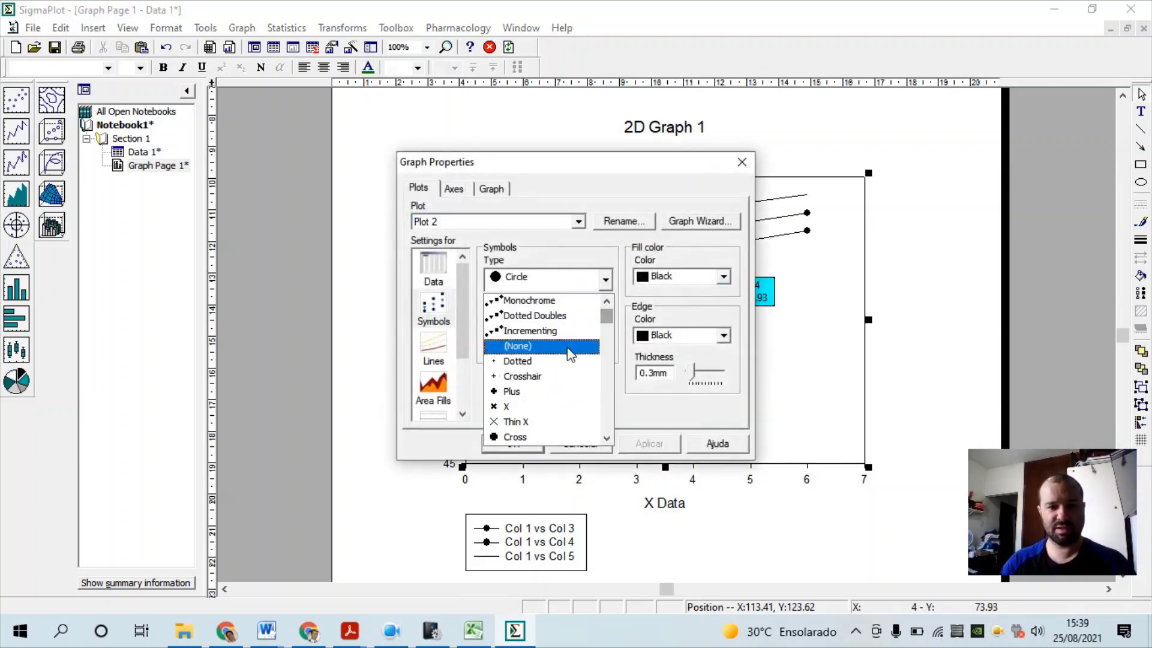
click(568, 352)
click(649, 444)
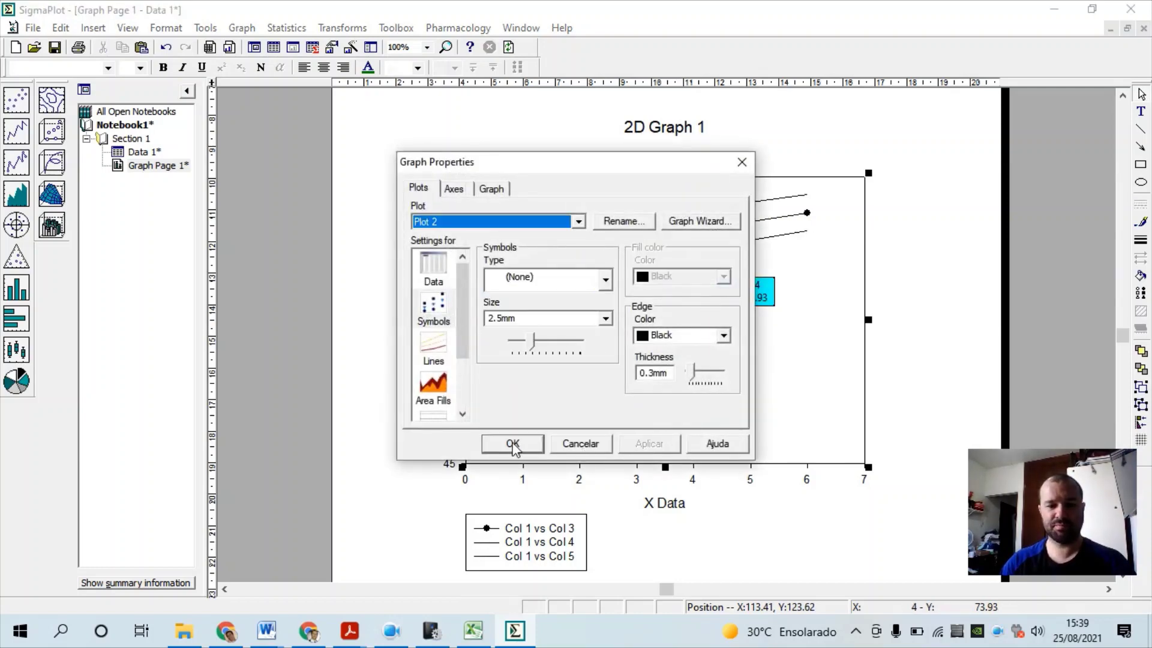
click(513, 443)
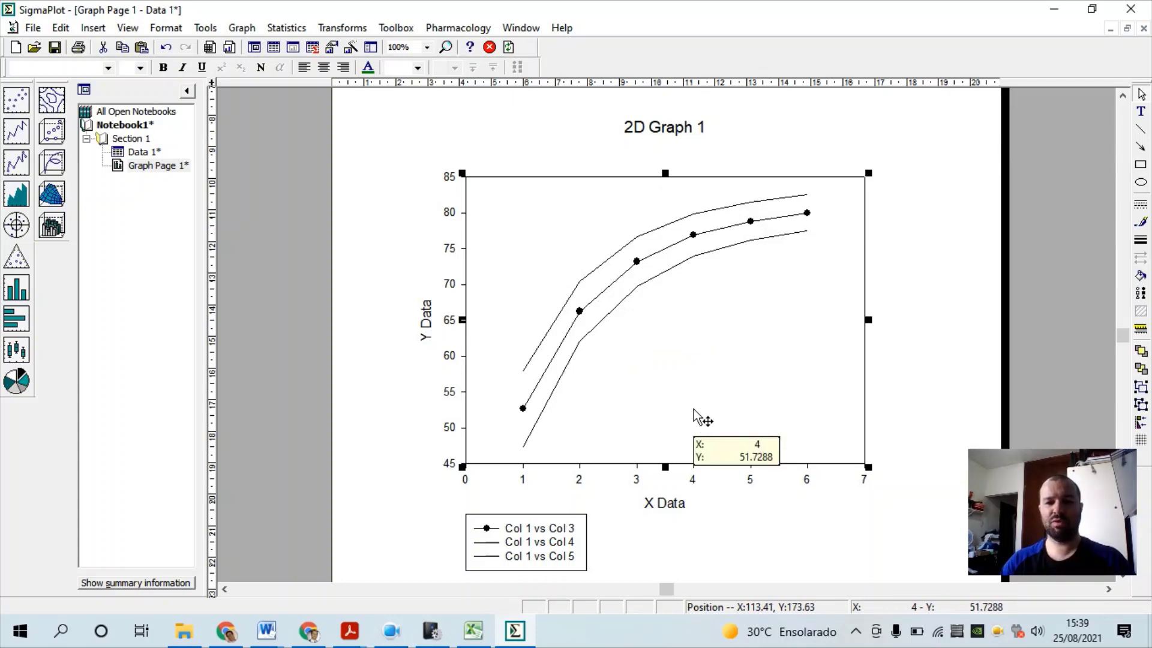
- Set the line type of the upper confidence curve, Plot 3, to Long Dash
double_click(636, 238)
click(590, 280)
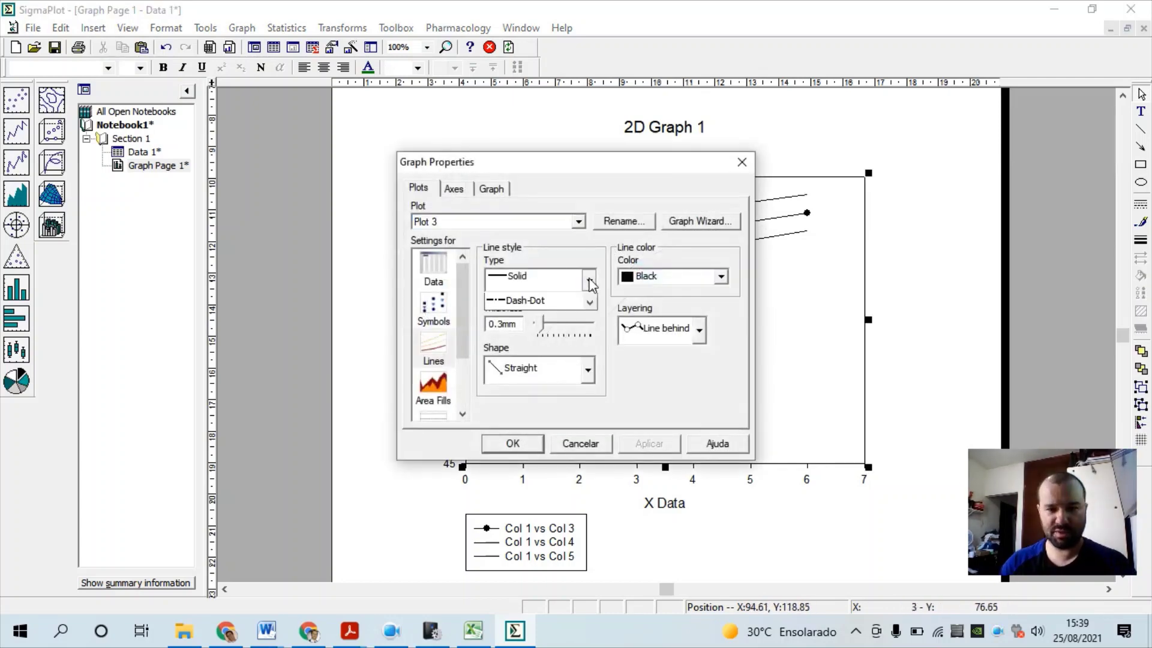
click(571, 311)
click(650, 447)
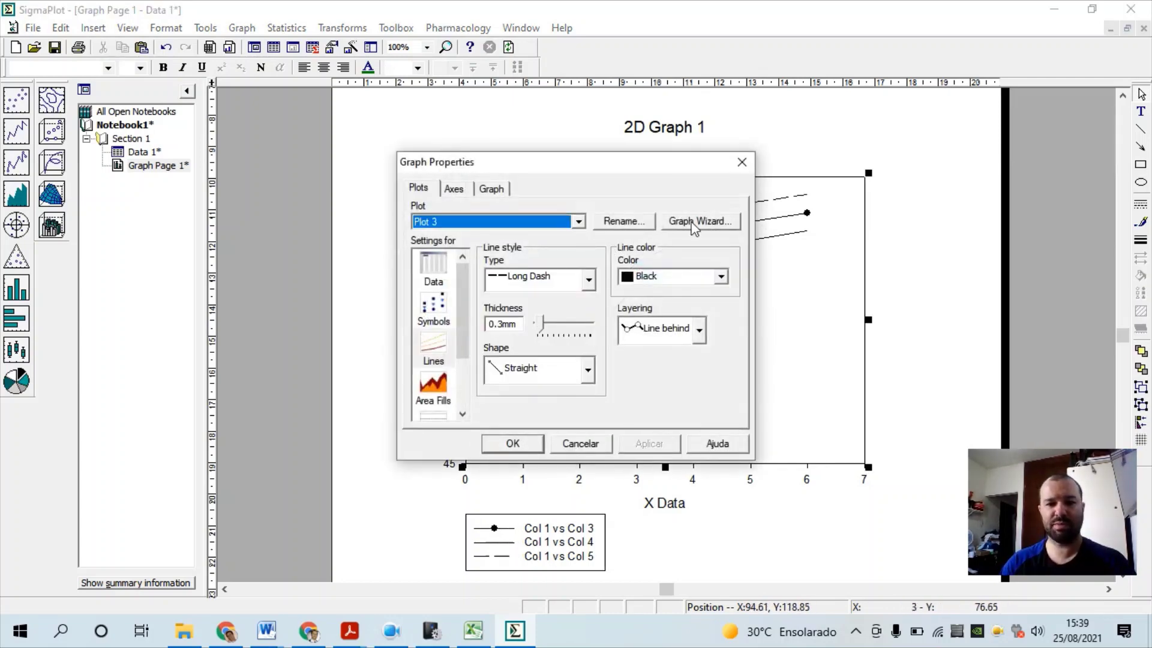
click(513, 444)
- Set the line type of the lower confidence curve, Plot 2, to Long Dash
double_click(661, 276)
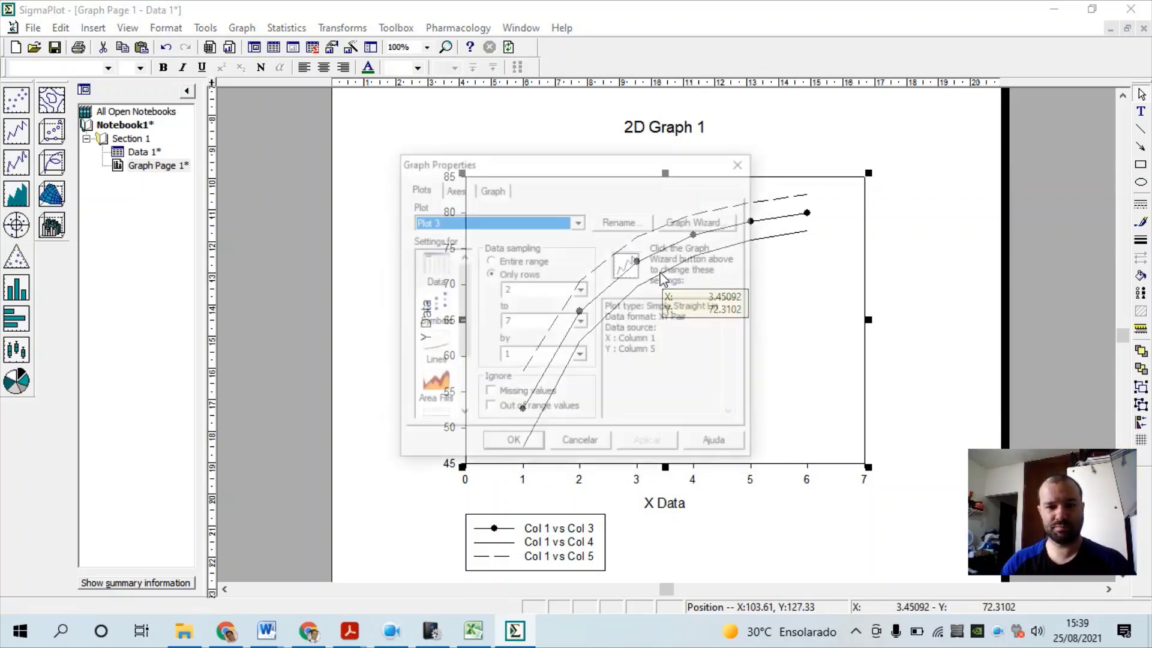
click(587, 443)
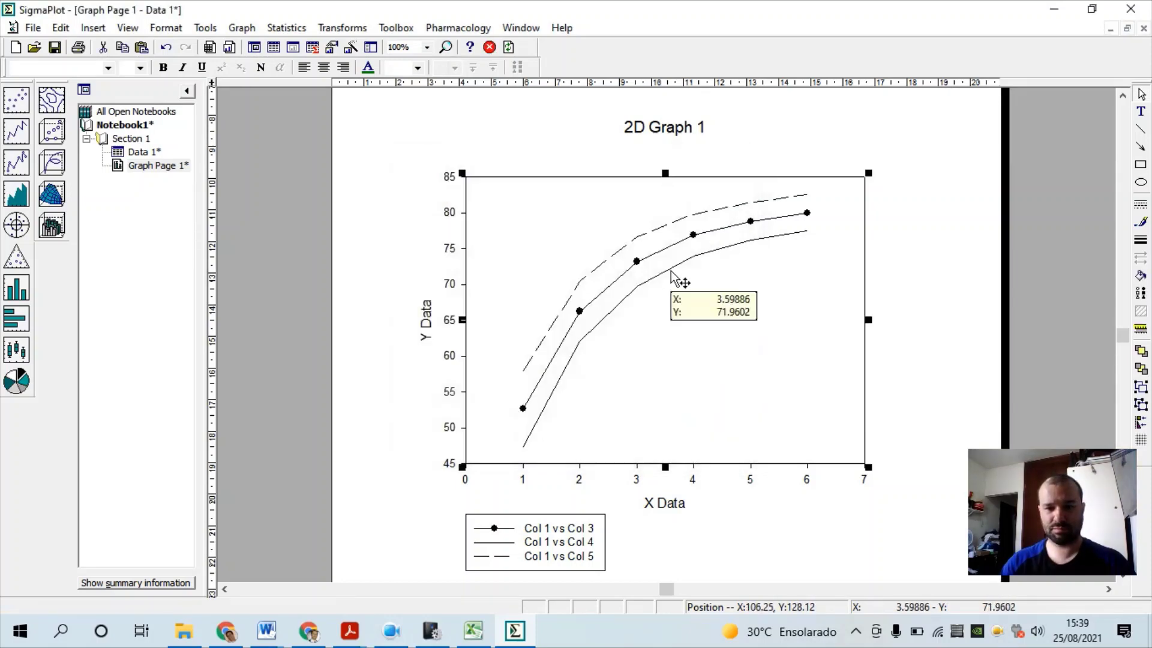
double_click(671, 273)
click(589, 279)
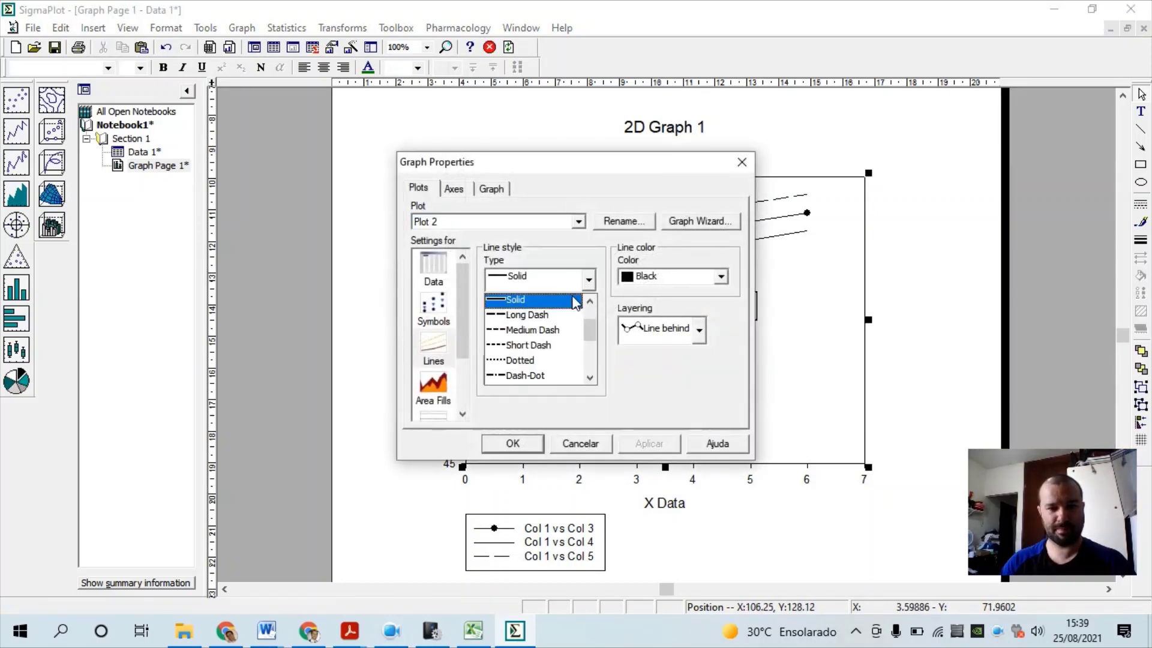
click(536, 316)
click(534, 443)
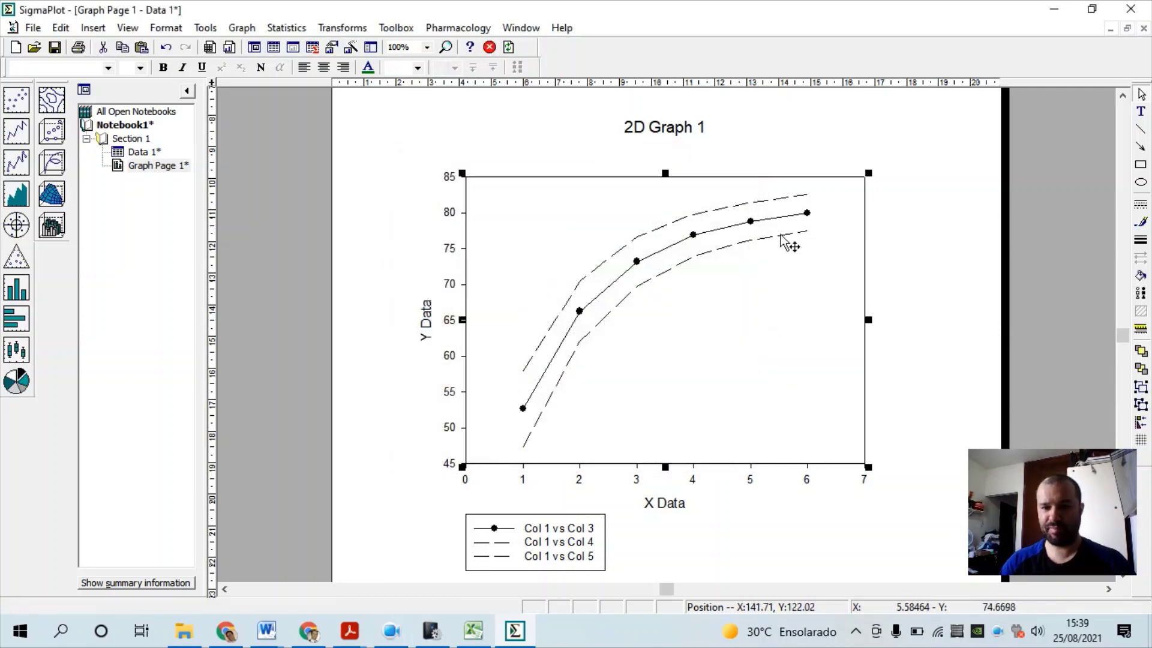
- Delete the graph title and the frame's upper and right-hand axis lines
click(687, 138)
key(Delete)
click(744, 177)
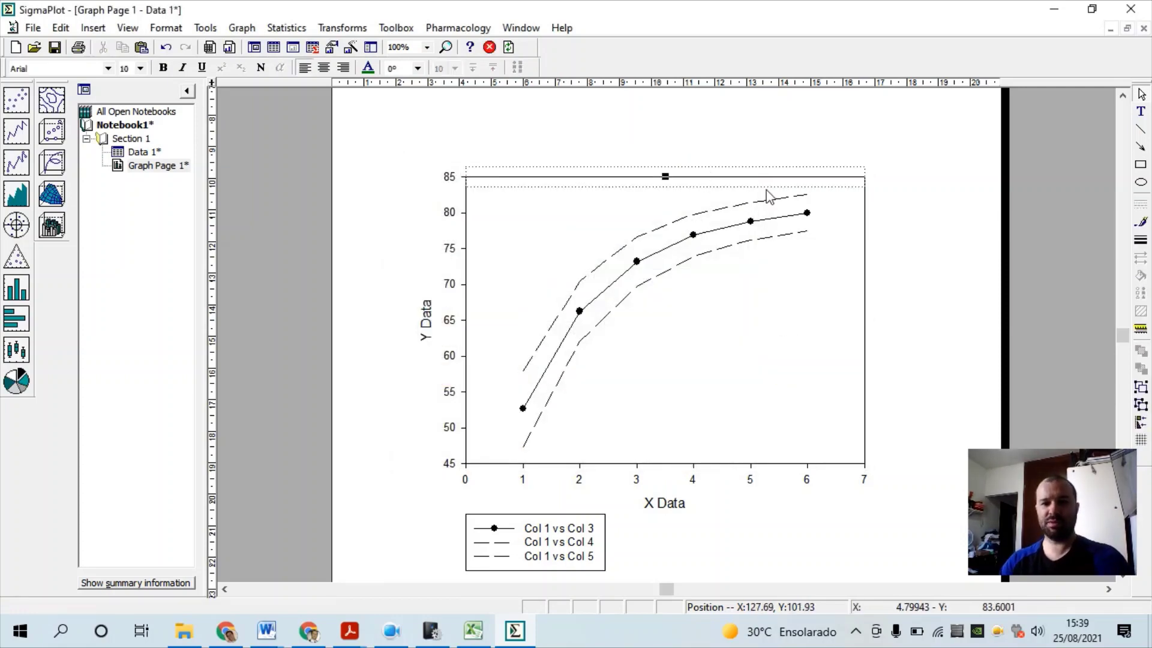
key(Delete)
click(865, 213)
key(Delete)
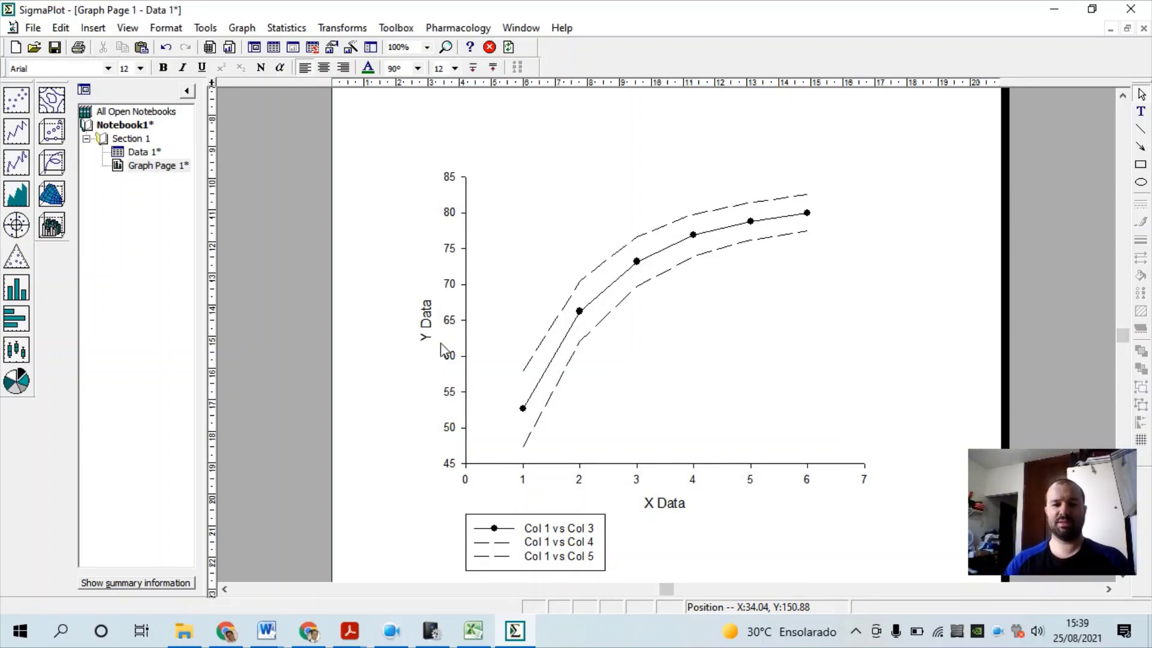
- Change the Y axis title to "Number of species"
double_click(440, 340)
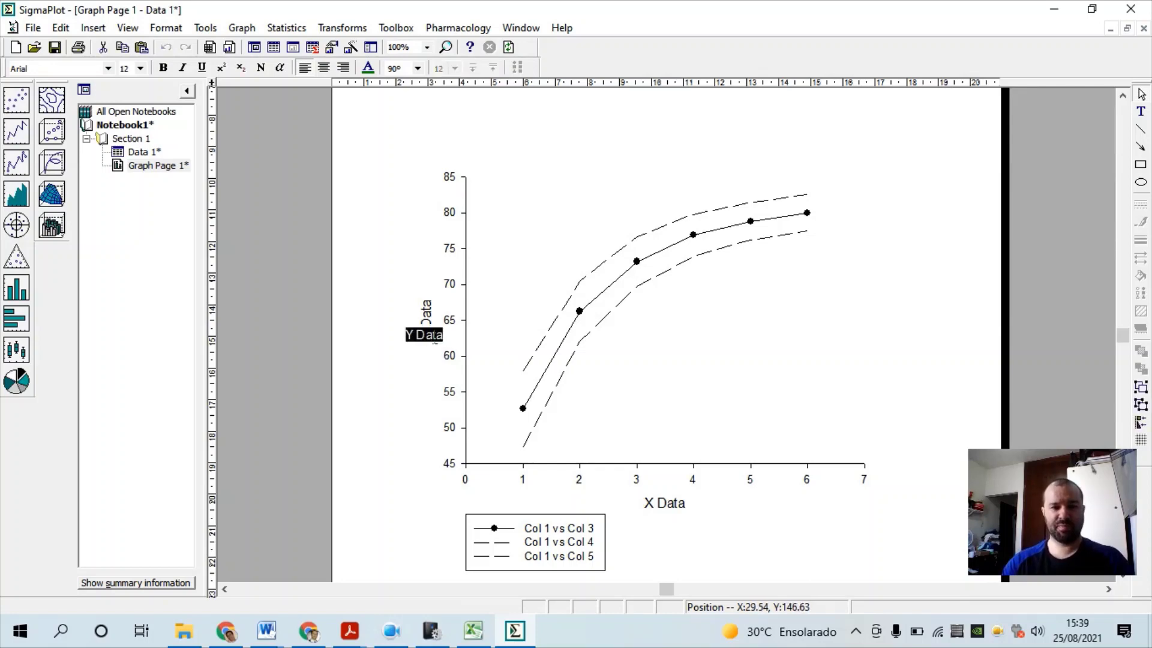
text(Number)
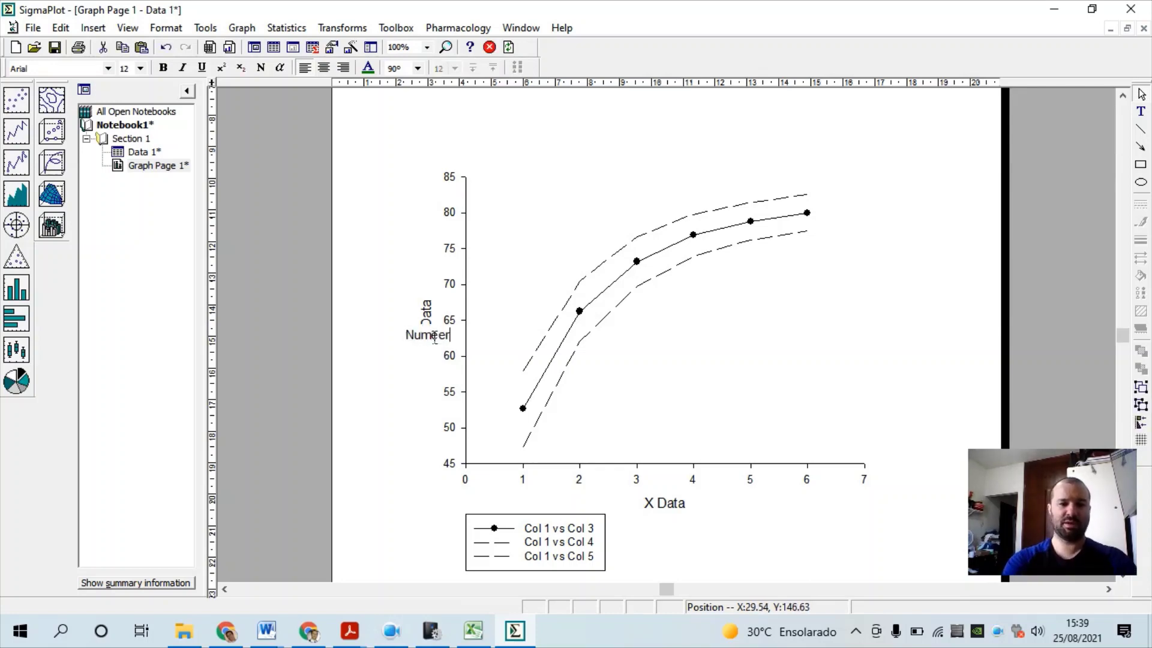
text( o)
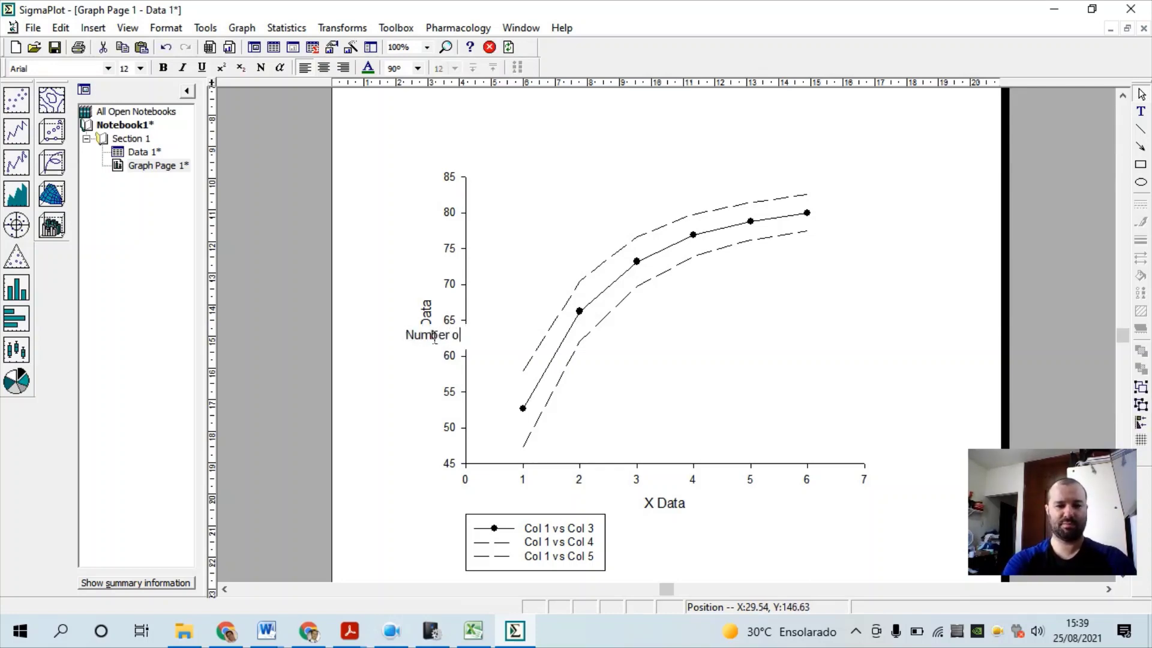
text(f so)
text(e)
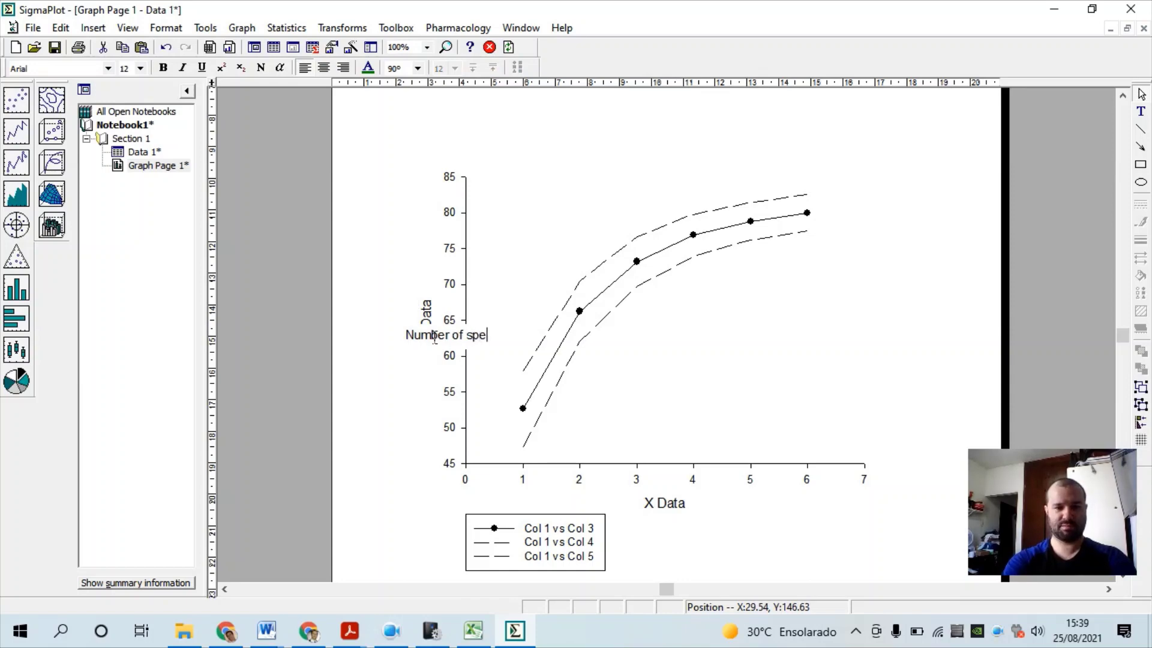
text(cies)
click(697, 524)
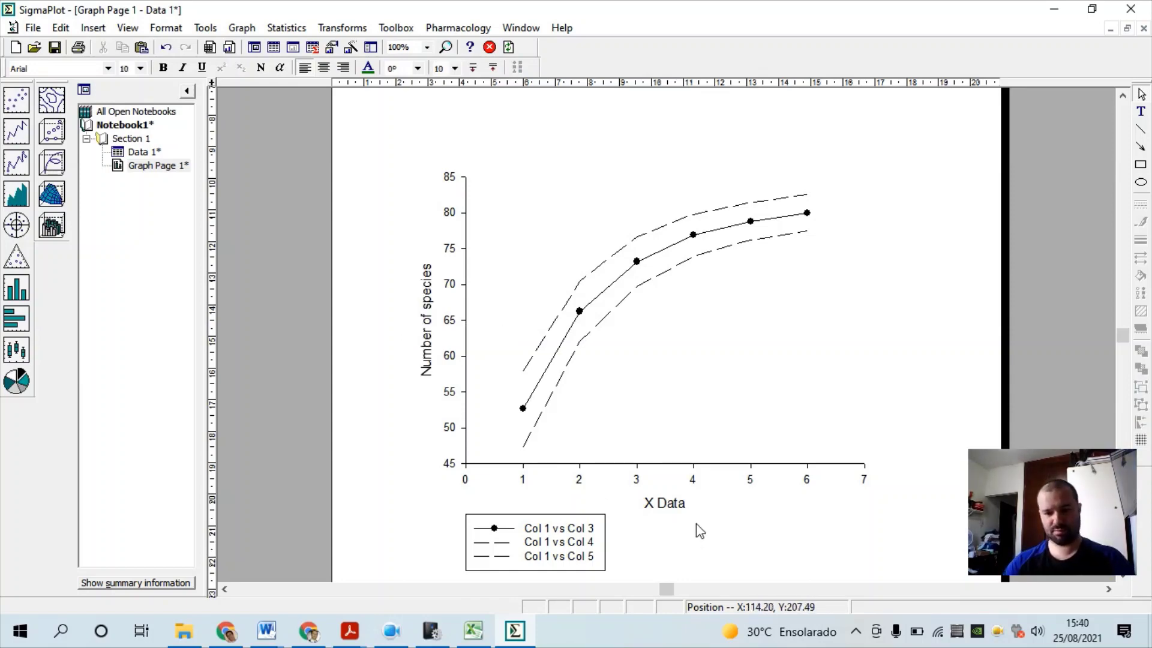
- Change the X axis title to "Samples"
double_click(677, 507)
text(S)
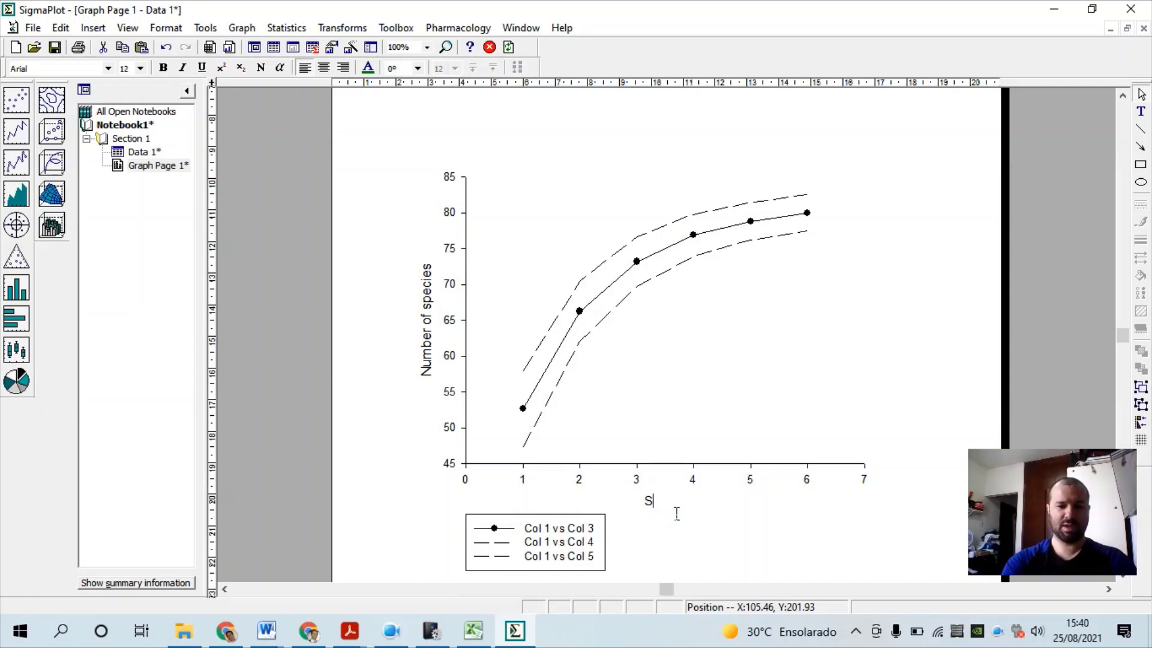
text(amples)
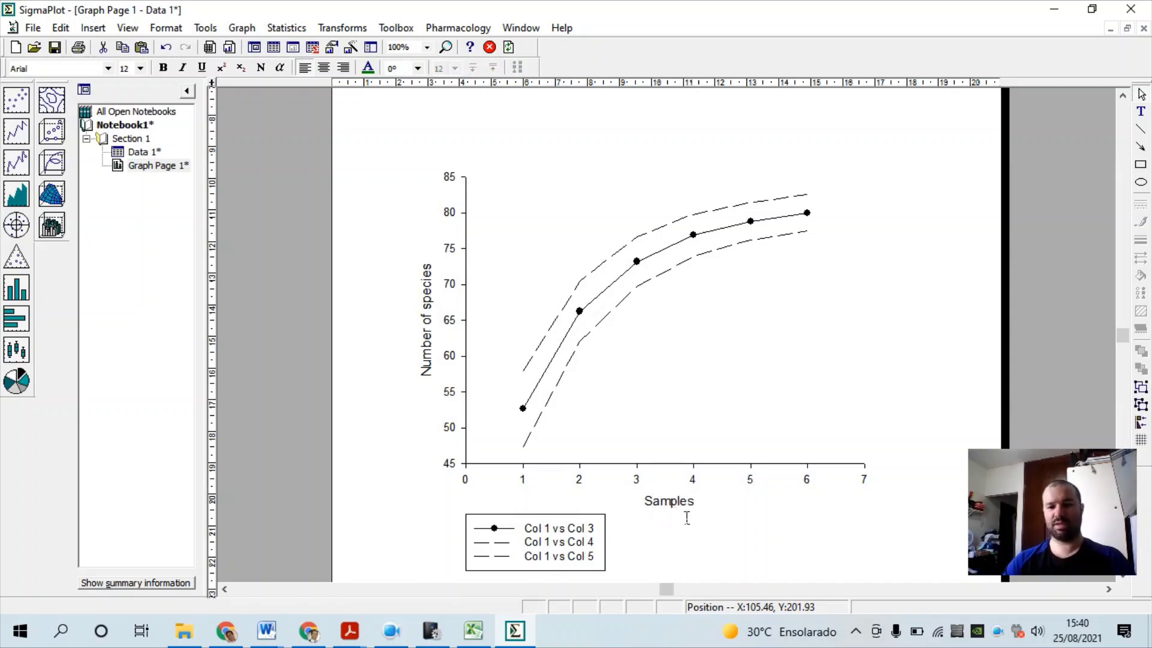
click(747, 548)
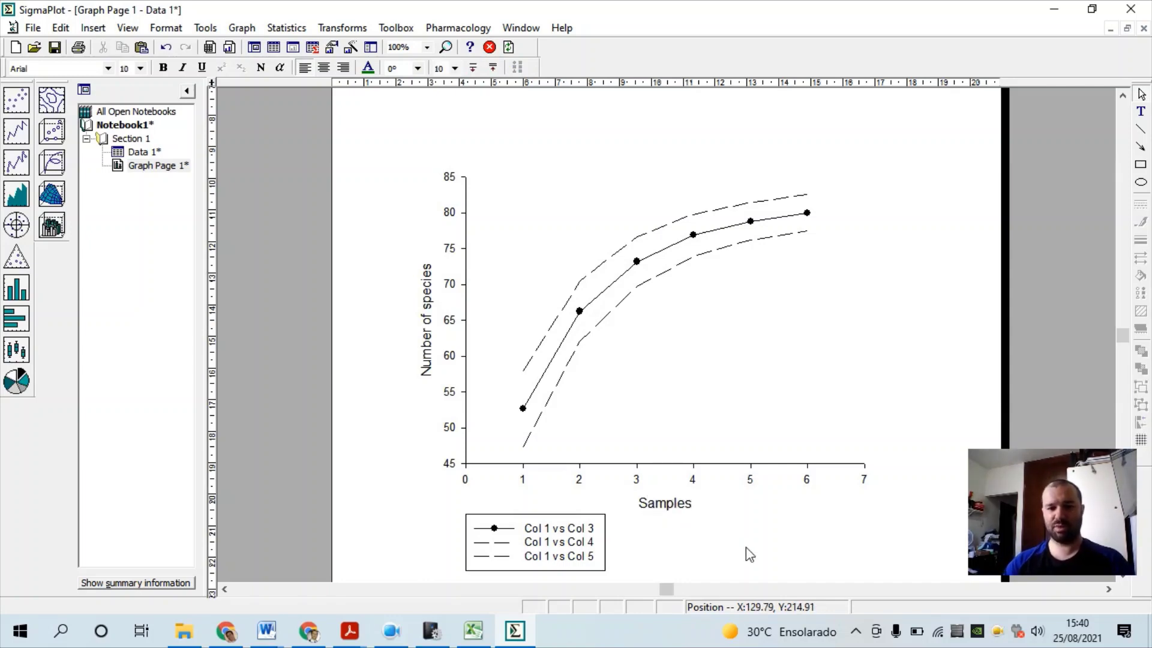
- Start adding a new Line and Scatter plot to the graph with the Simple Straight Line style and XY Pair data format
right_click(695, 350)
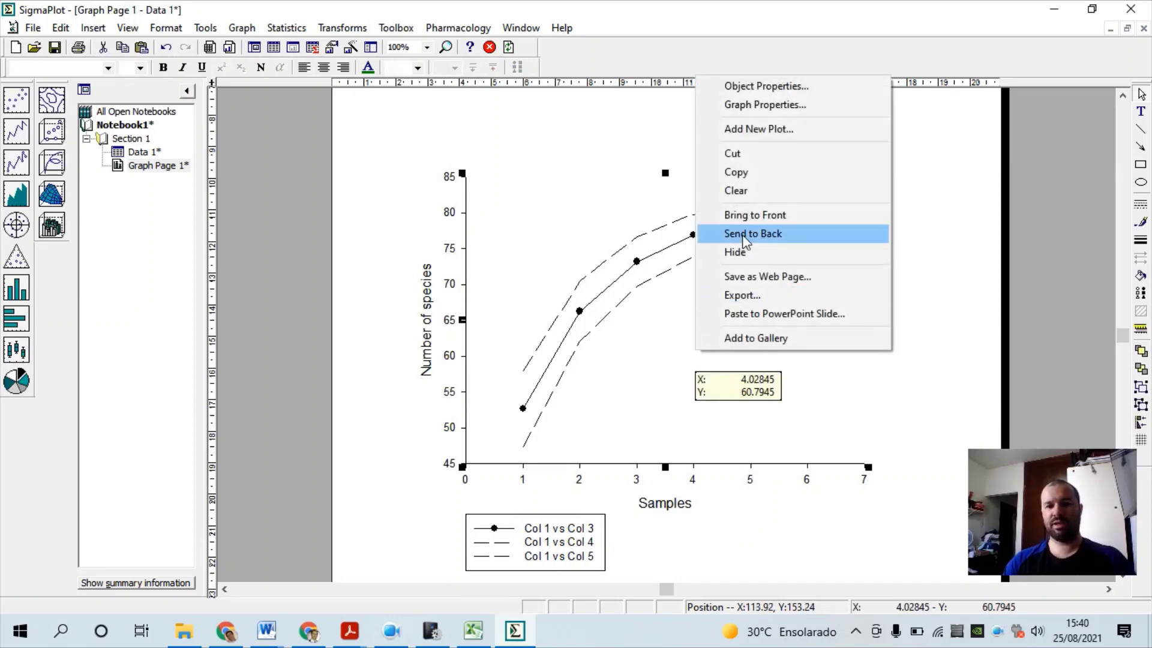
click(757, 129)
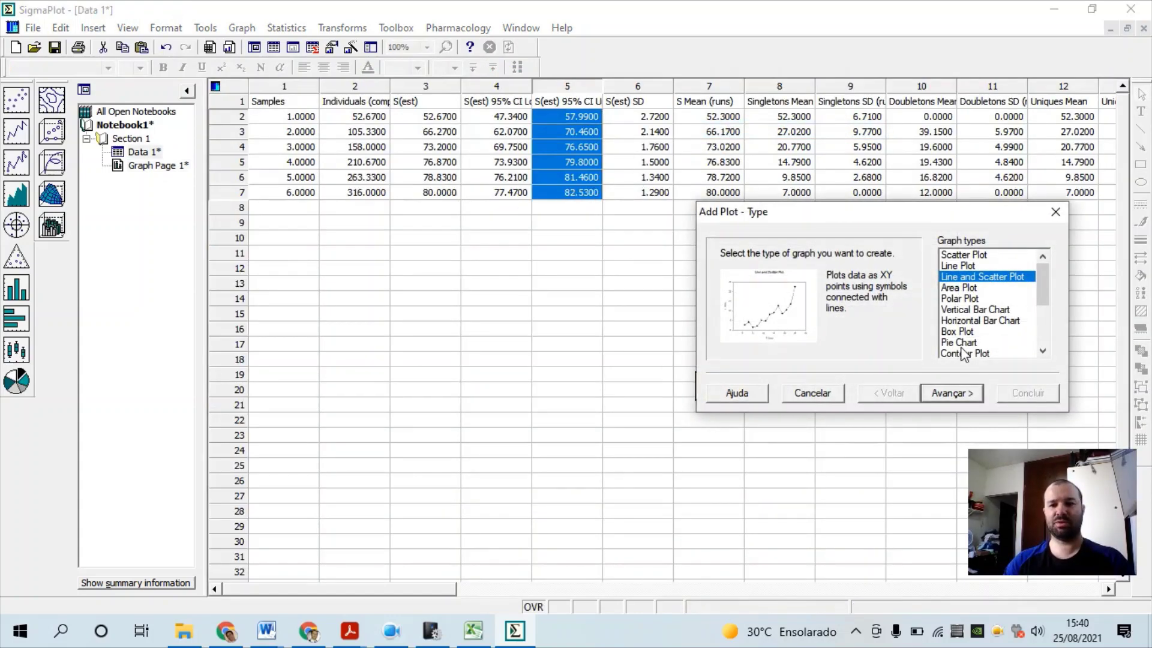
click(954, 393)
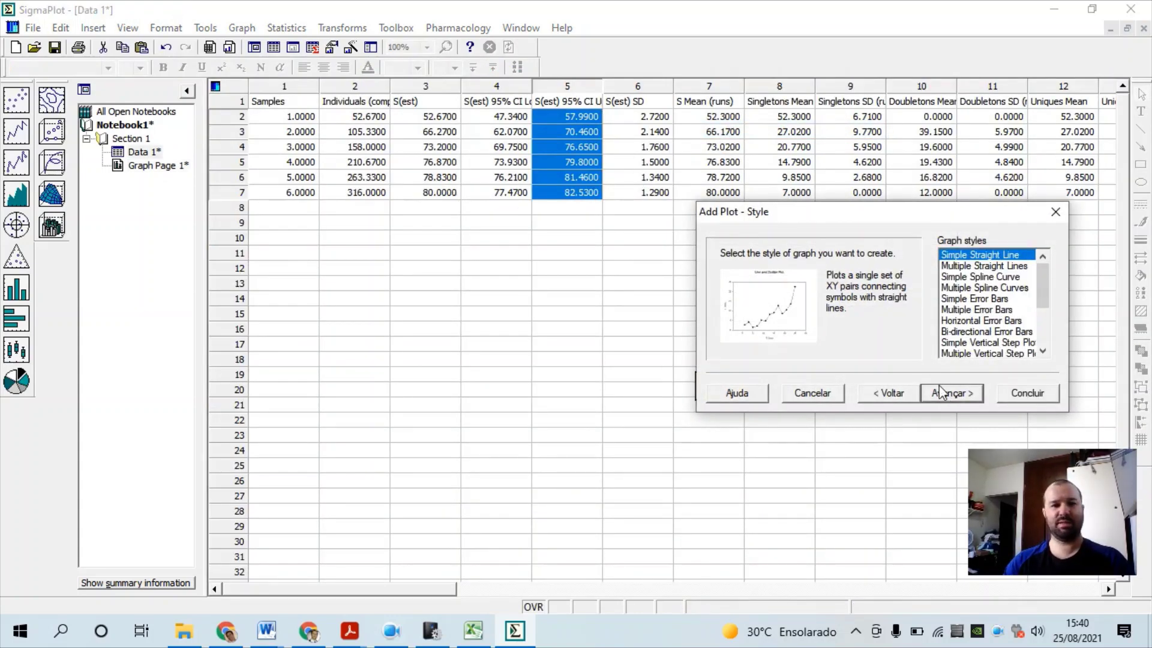
click(956, 393)
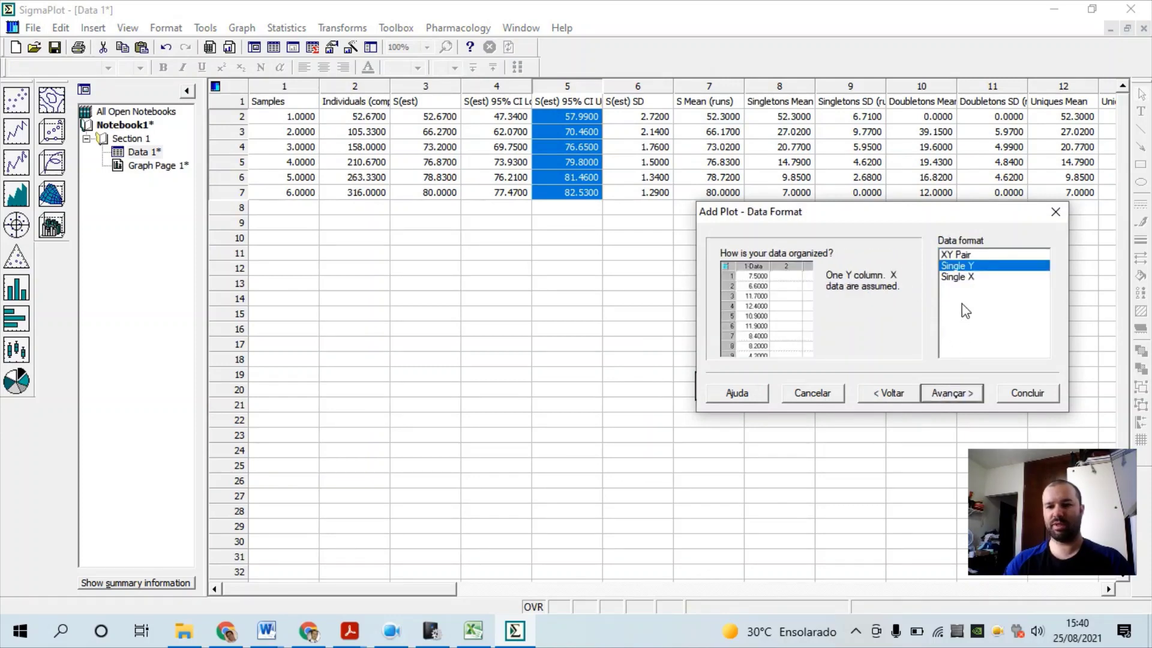
click(963, 255)
click(952, 400)
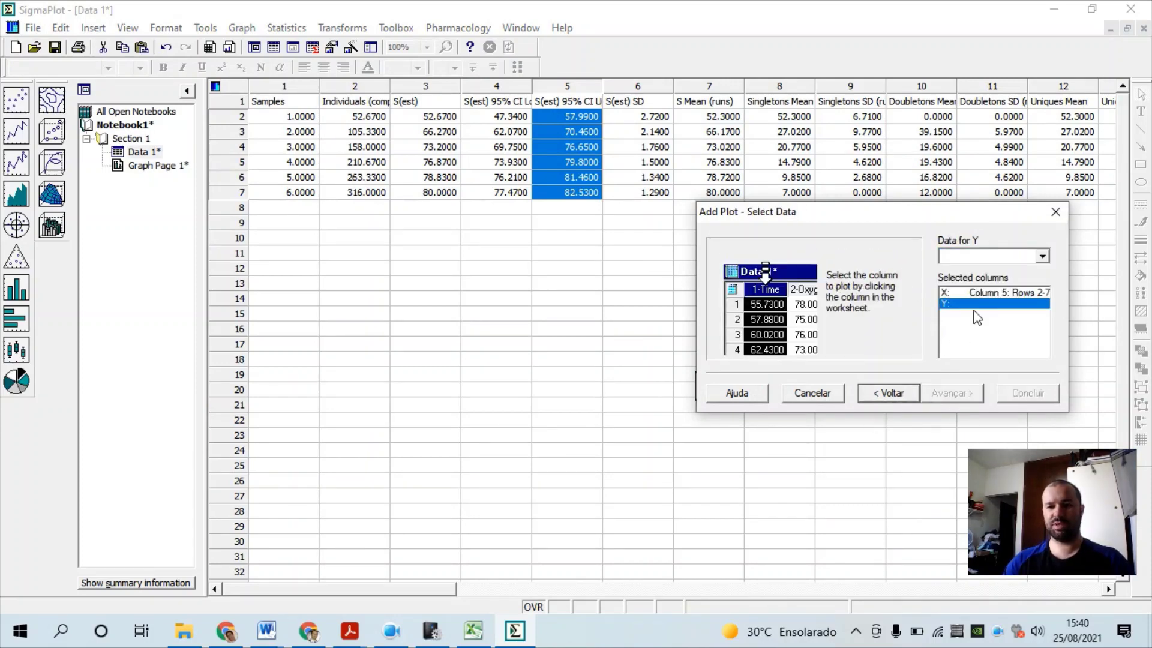
- Assign Samples rows 2-7 as X and the Jack 1 Mean column rows 2-7 as Y, and finish the added plot
click(972, 293)
drag(302, 117, 299, 196)
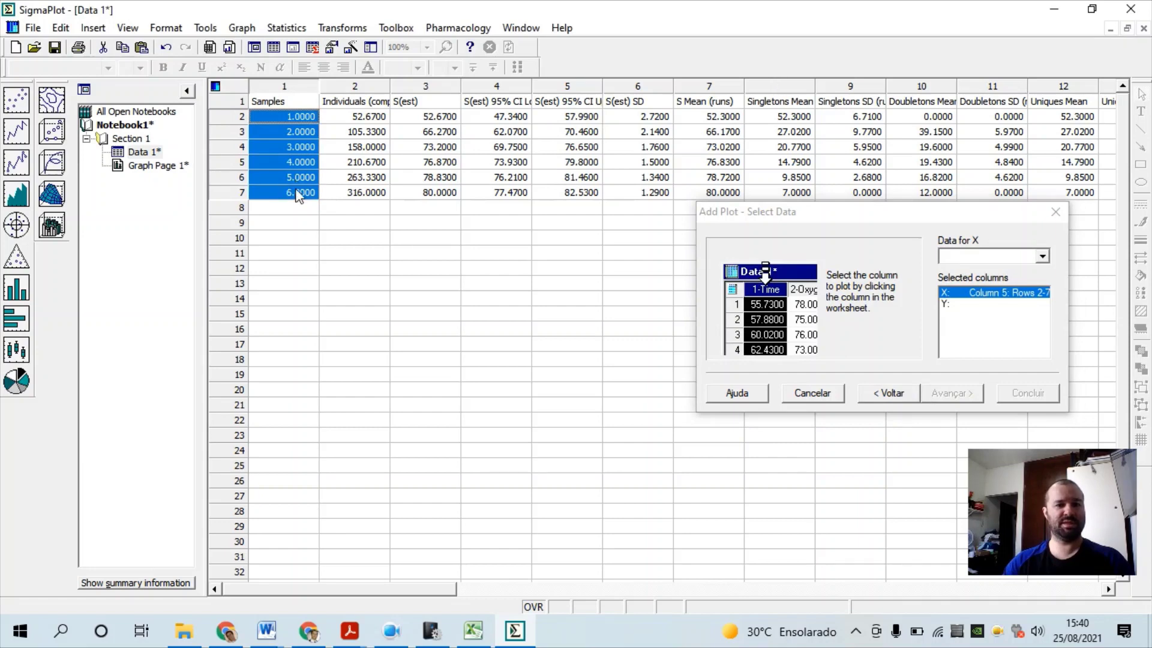
drag(422, 589, 726, 600)
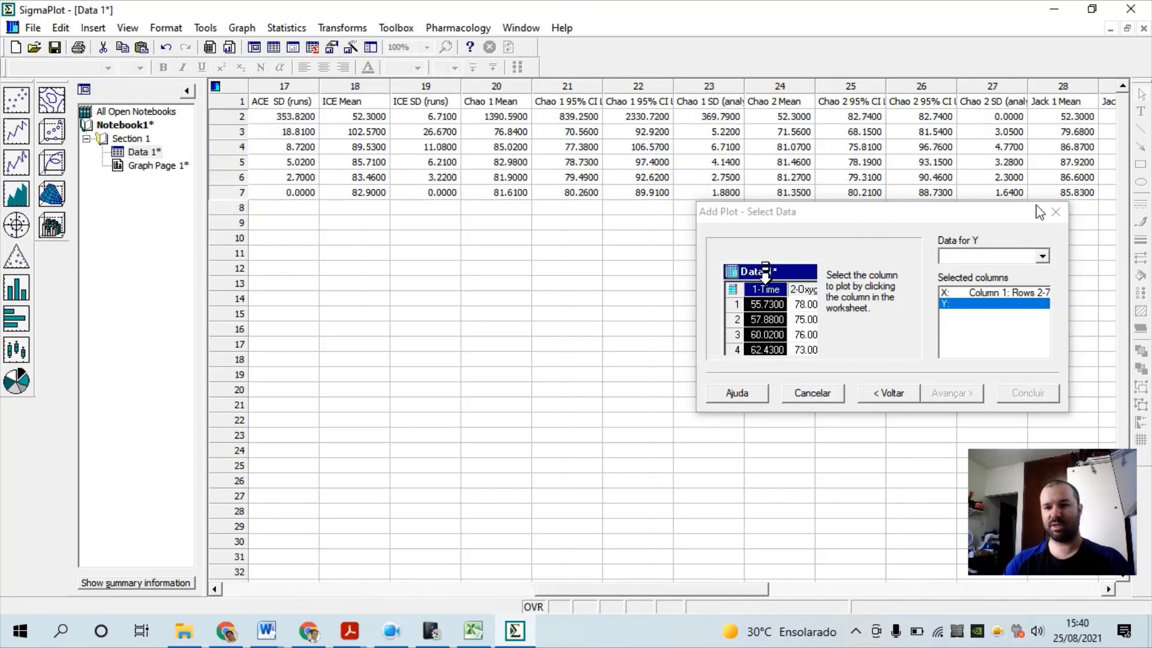
drag(1063, 116, 1073, 193)
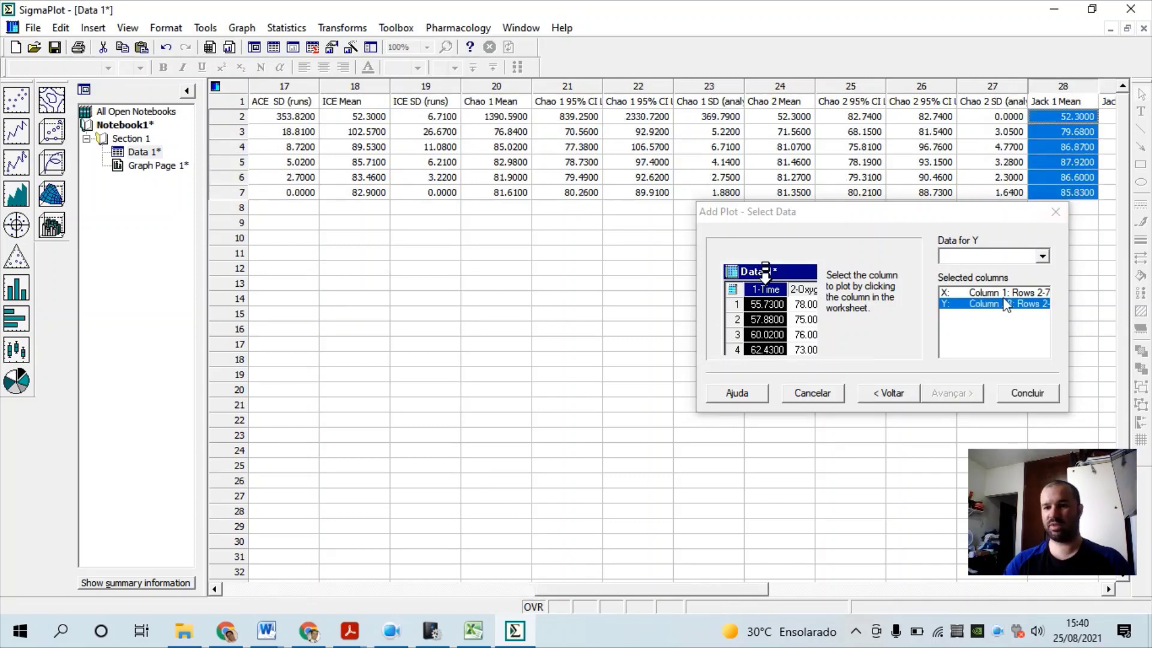
click(1026, 393)
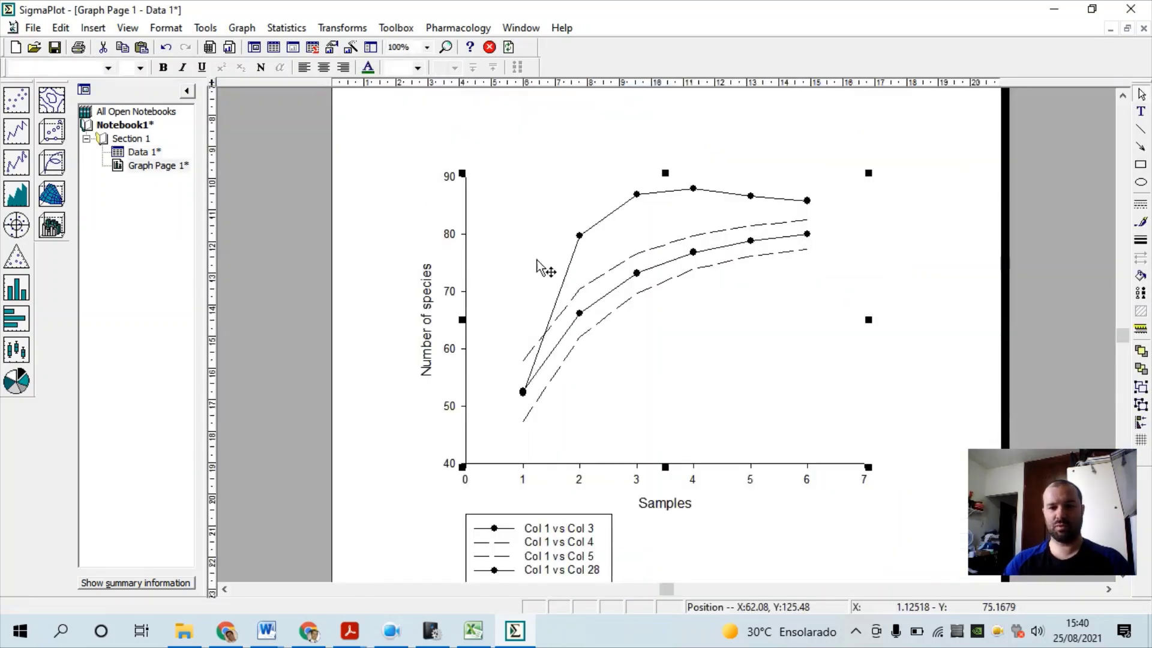
- Set the symbol fill color of the Jack 1 curve, Plot 4, to White
mouse_move(635, 199)
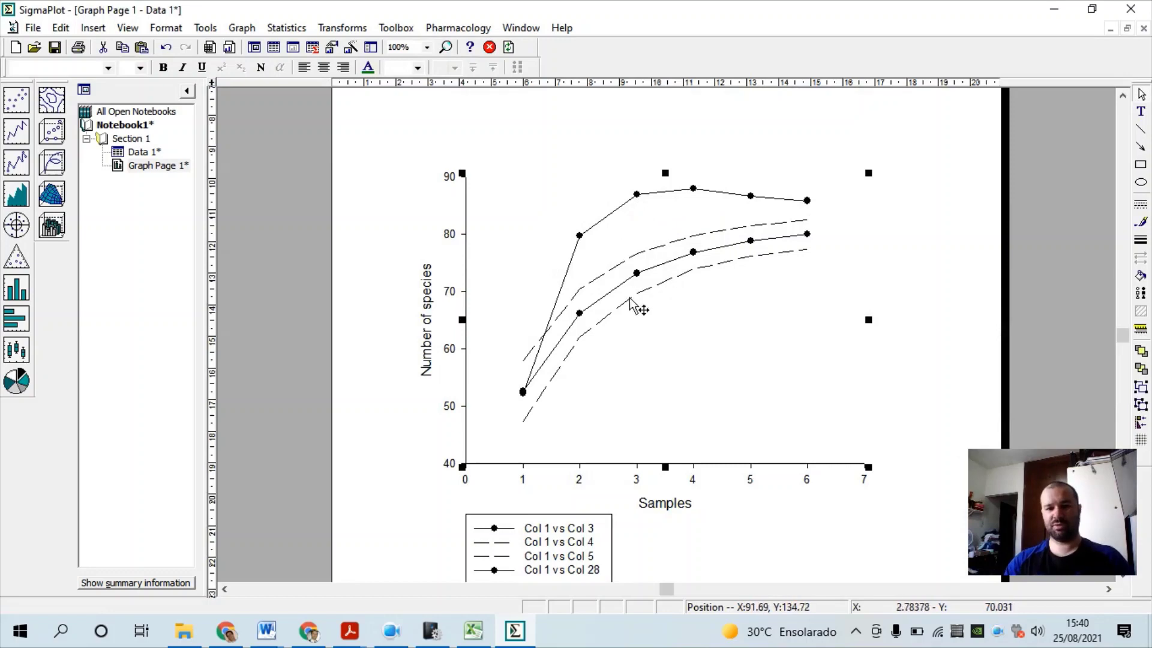
double_click(694, 190)
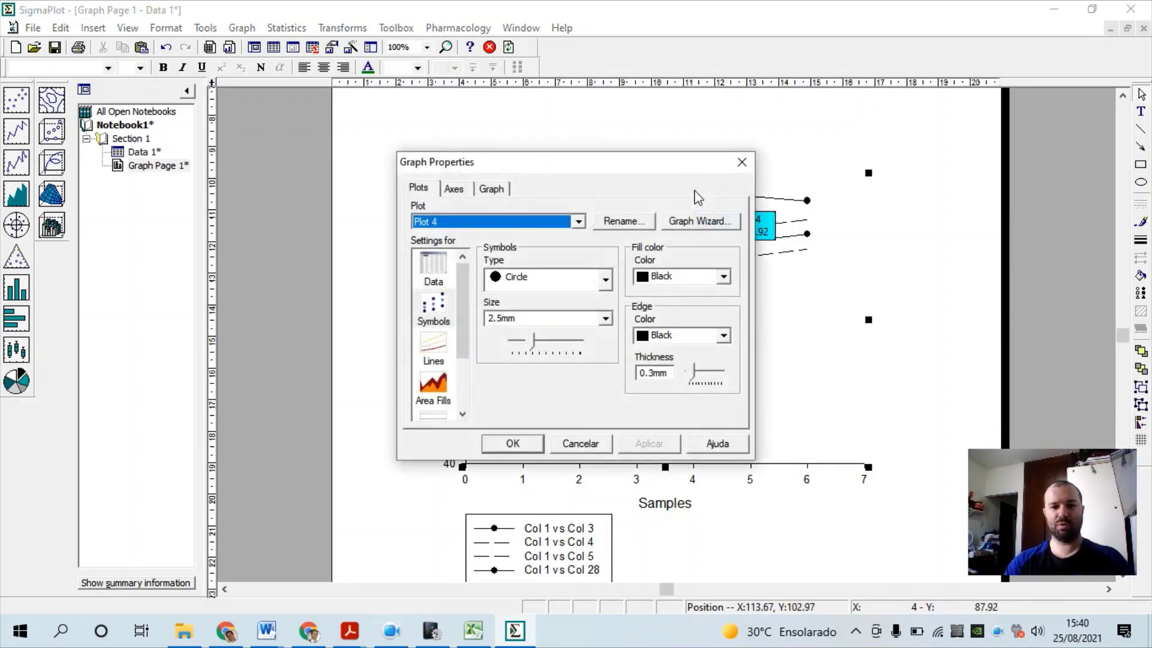
click(703, 282)
click(696, 310)
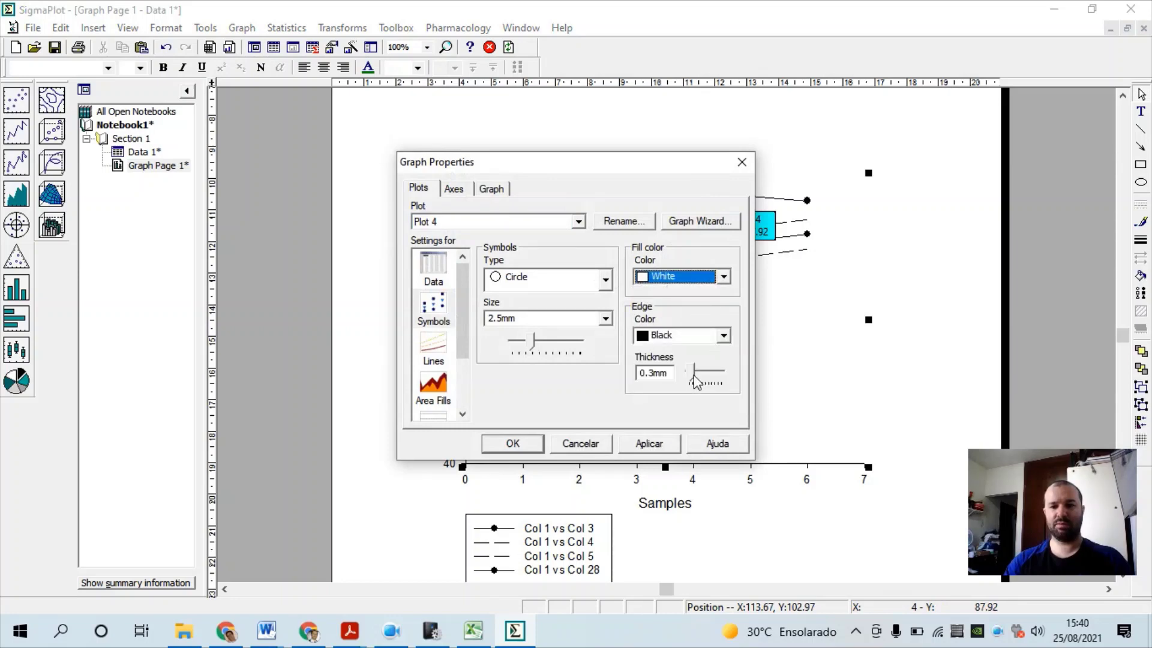
click(660, 444)
click(513, 443)
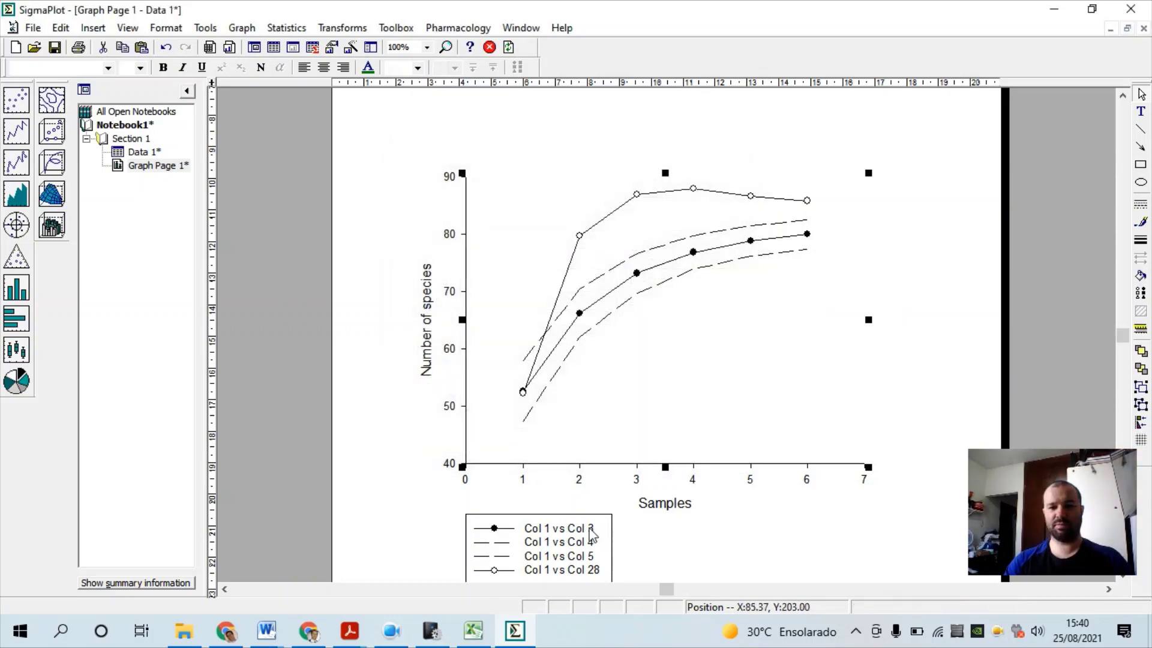
- Move the legend inside the graph's lower-right area and clear the label of its first entry
drag(761, 406, 820, 446)
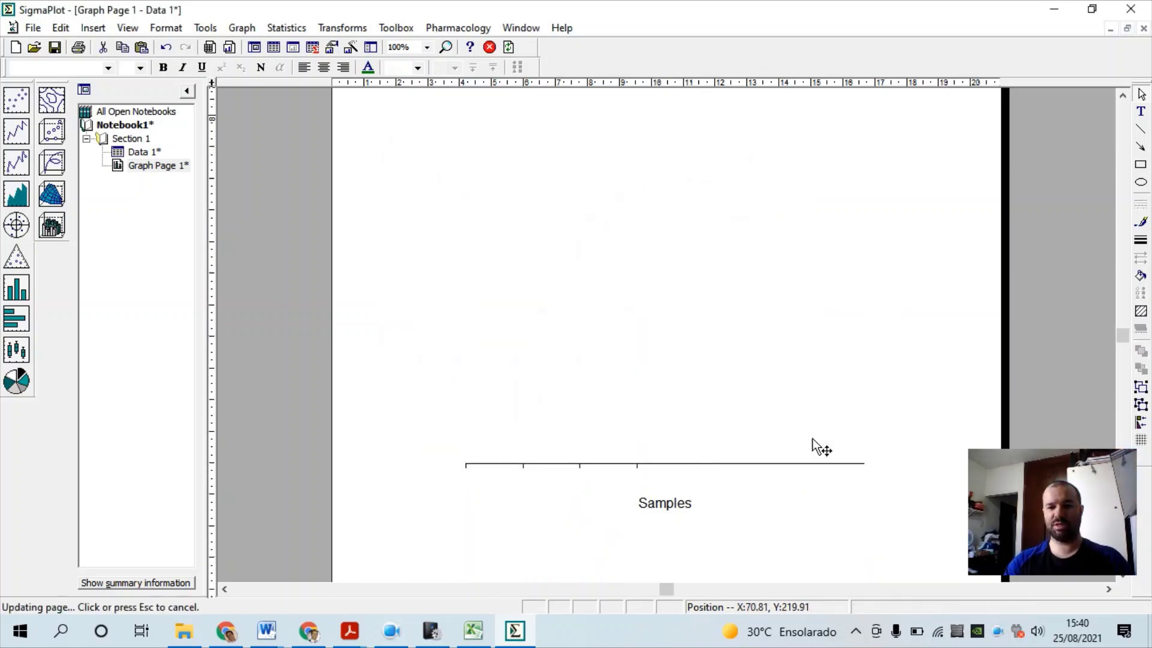
click(810, 403)
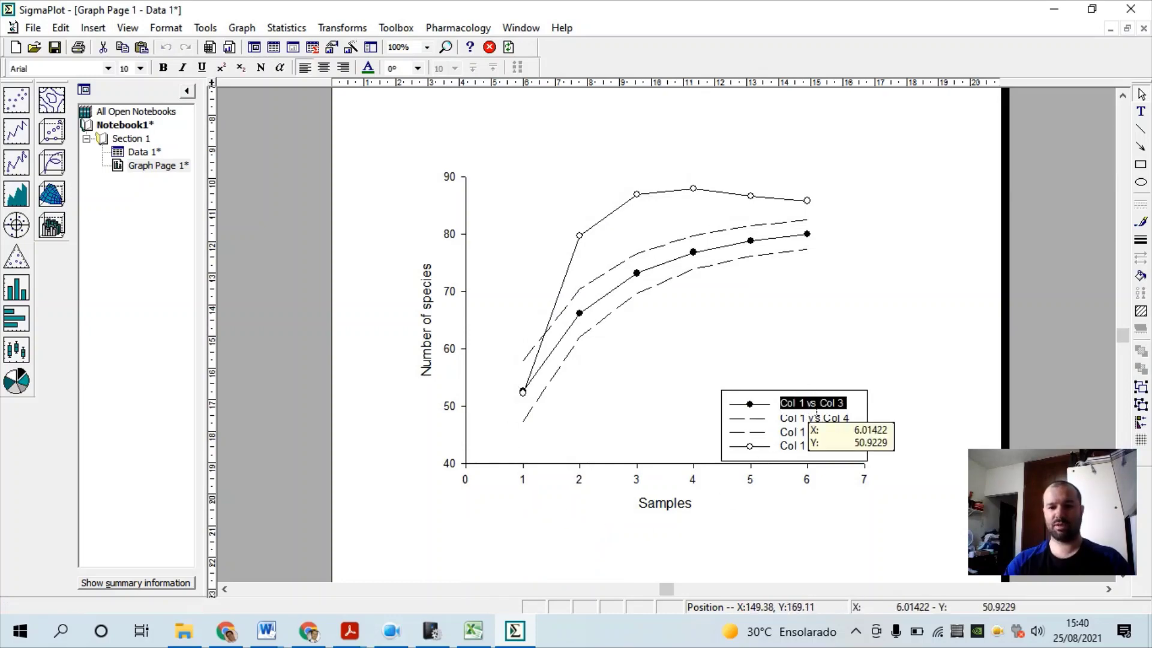
text(C)
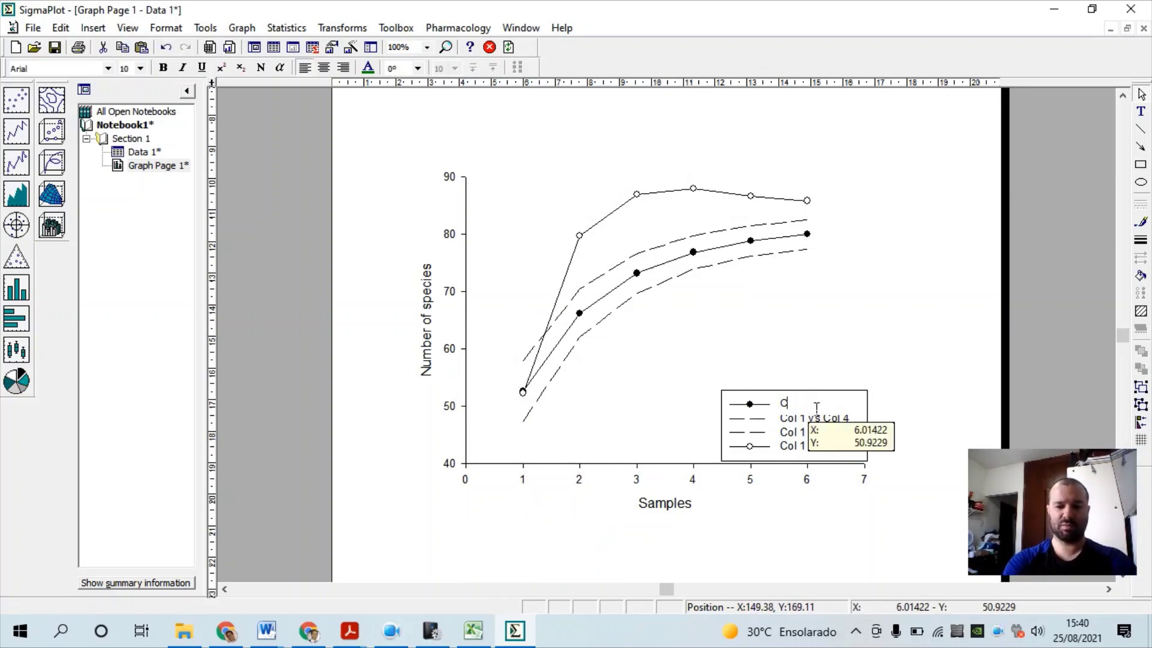
text(urva)
key(BackSpace)
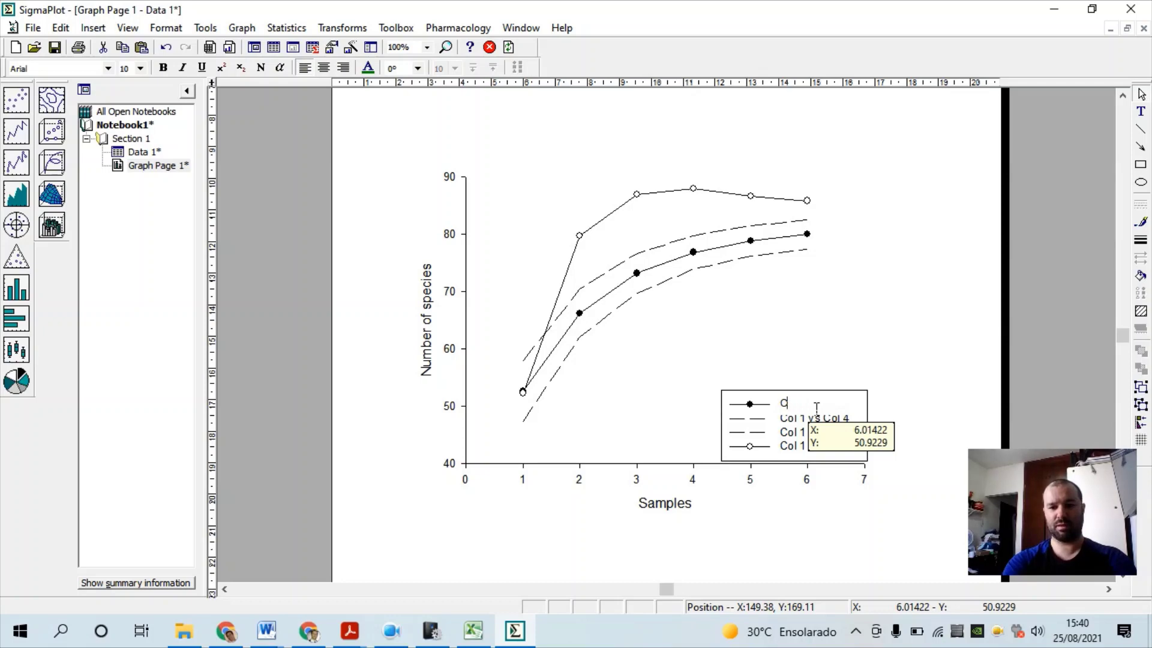
click(834, 528)
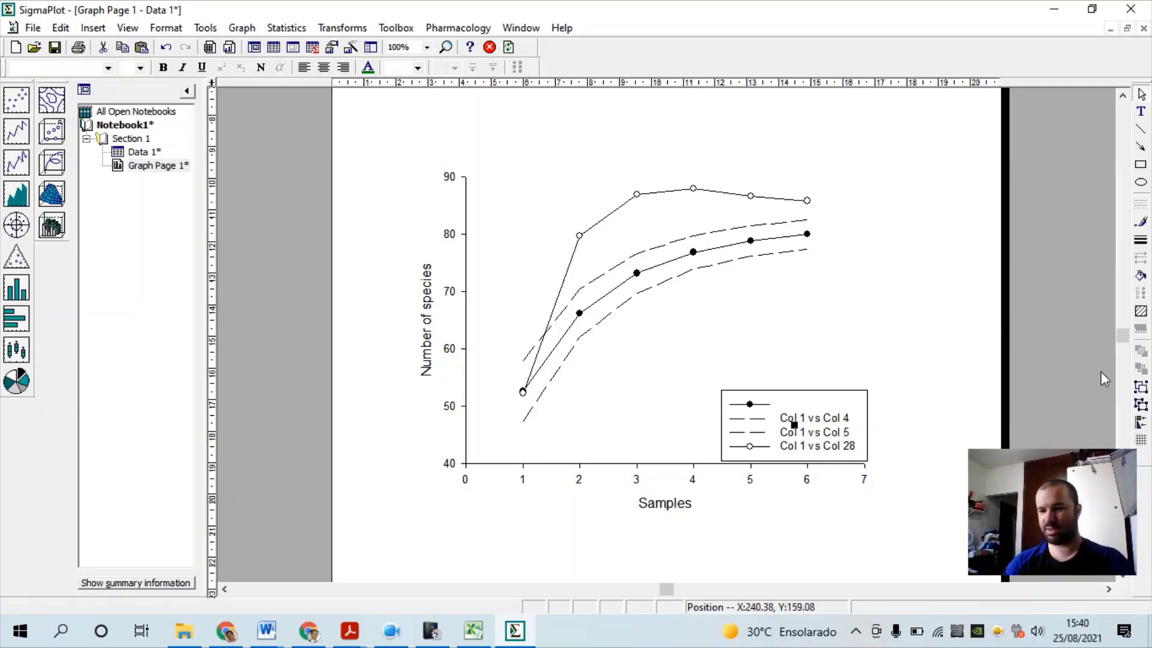
- Ungroup the legend
click(1141, 404)
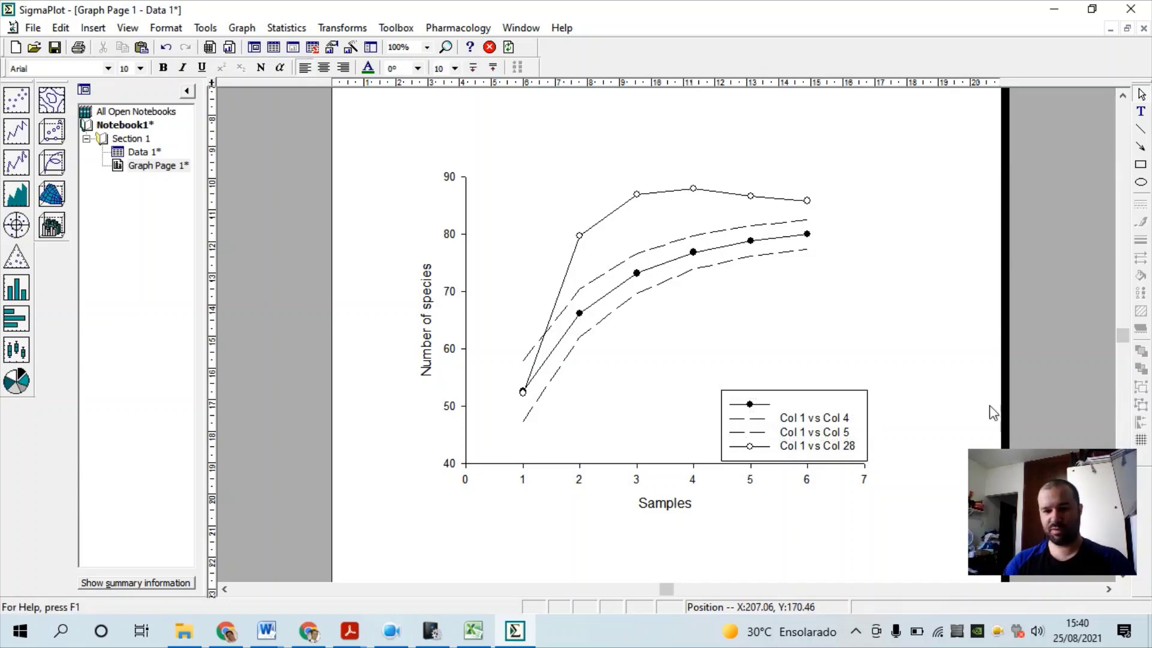
- Remove the legend's frame and its Col 1 vs Col 4 entry, and move the filled-circle key down closer to the remaining entries
click(846, 390)
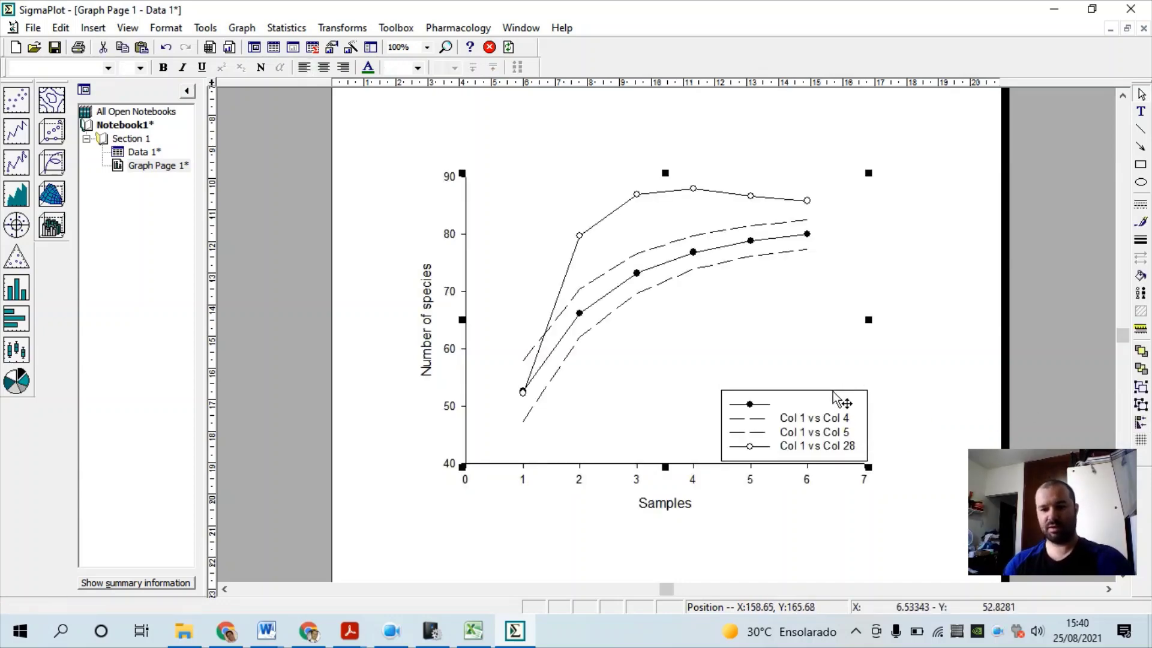
click(803, 397)
click(804, 420)
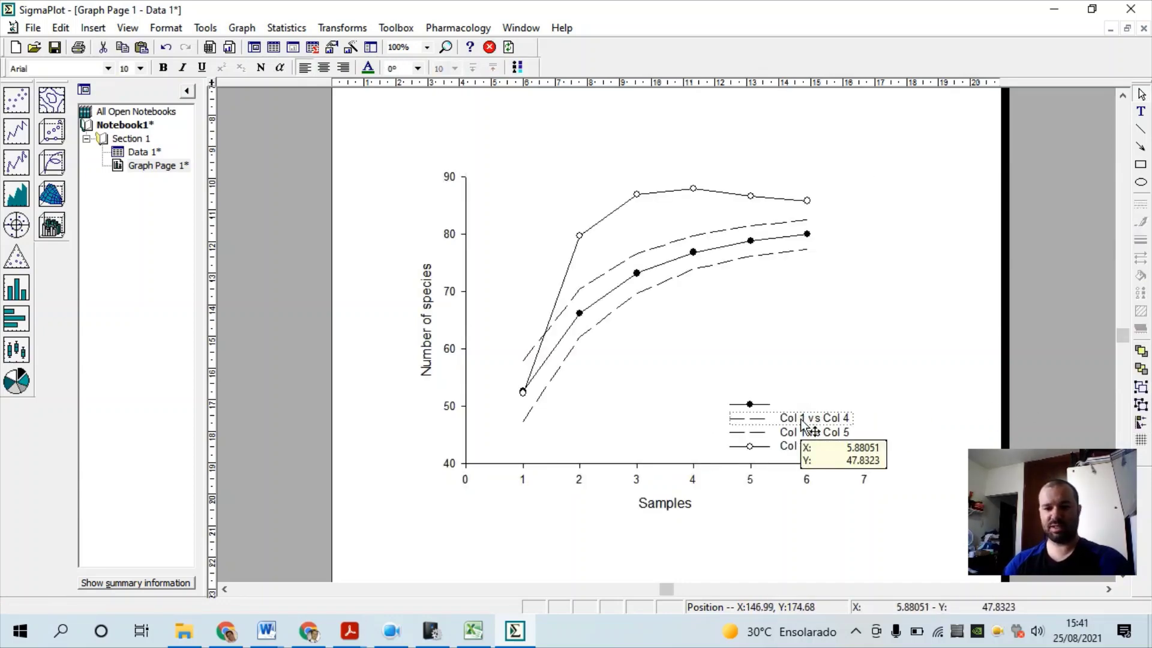
key(Delete)
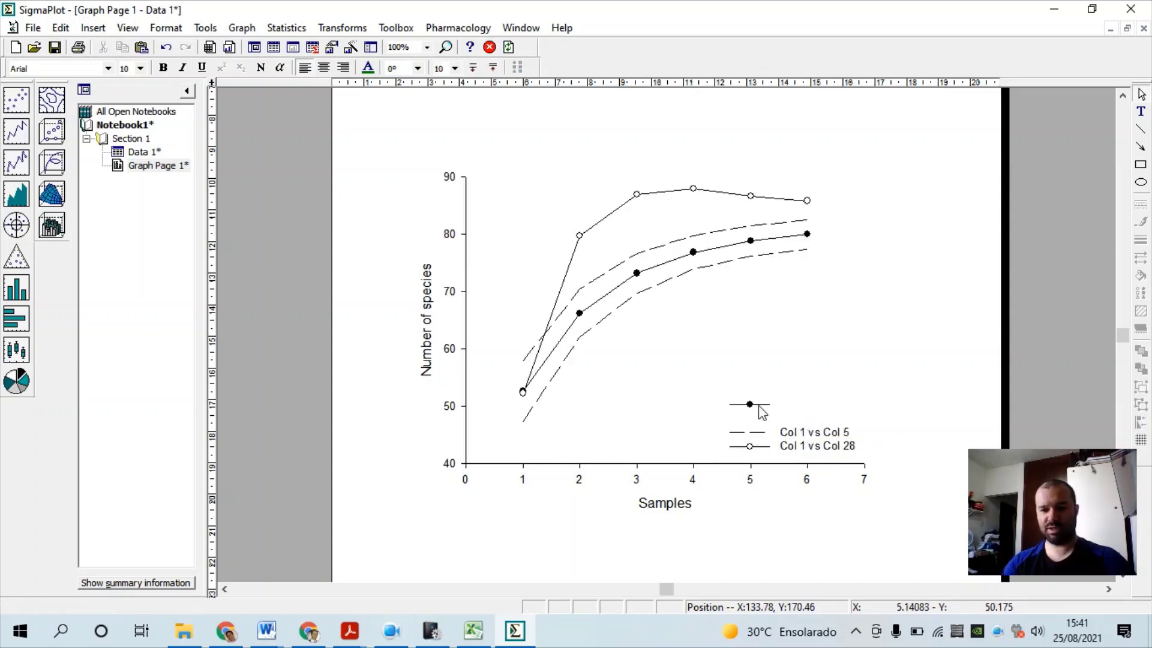
drag(770, 427, 769, 438)
click(927, 360)
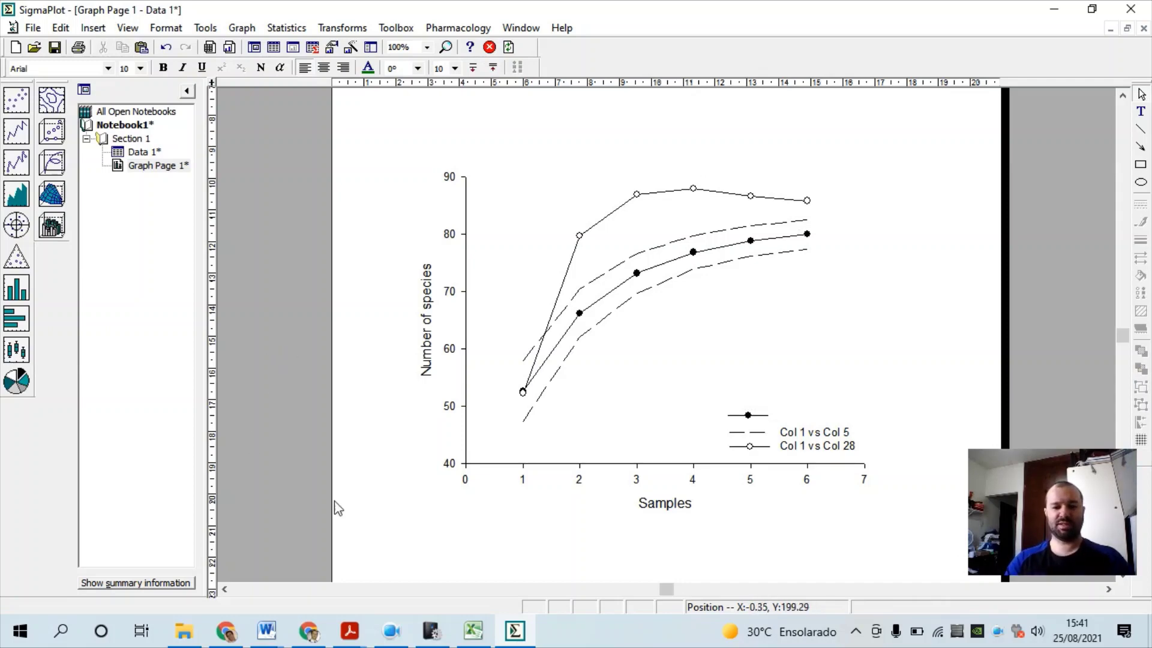
click(432, 631)
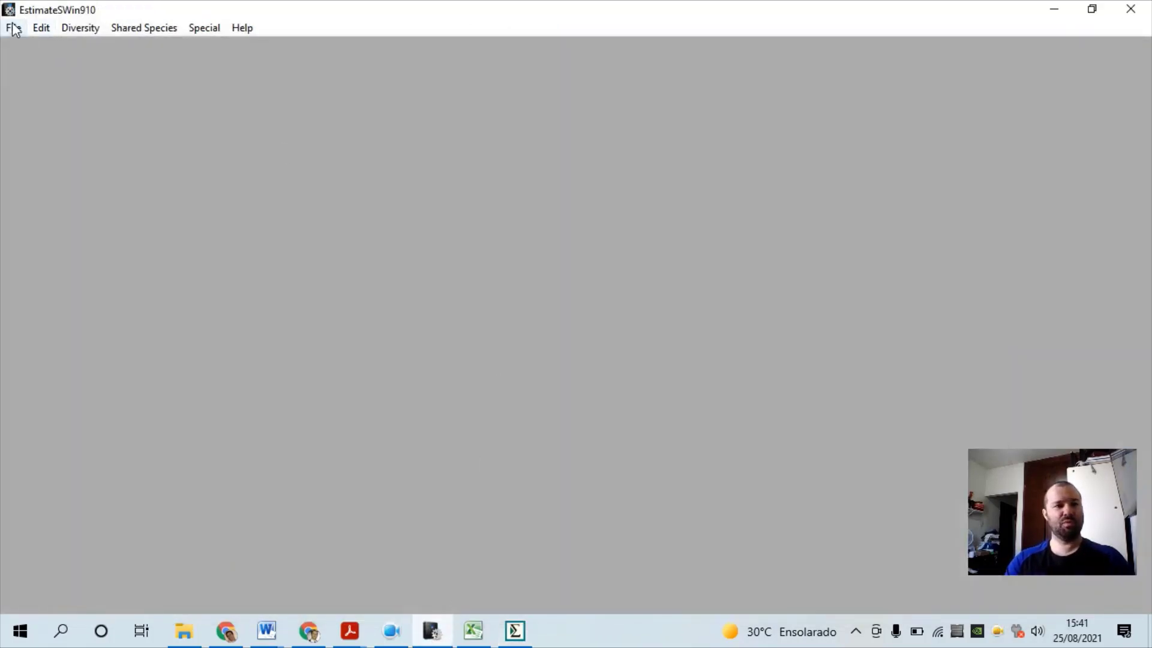
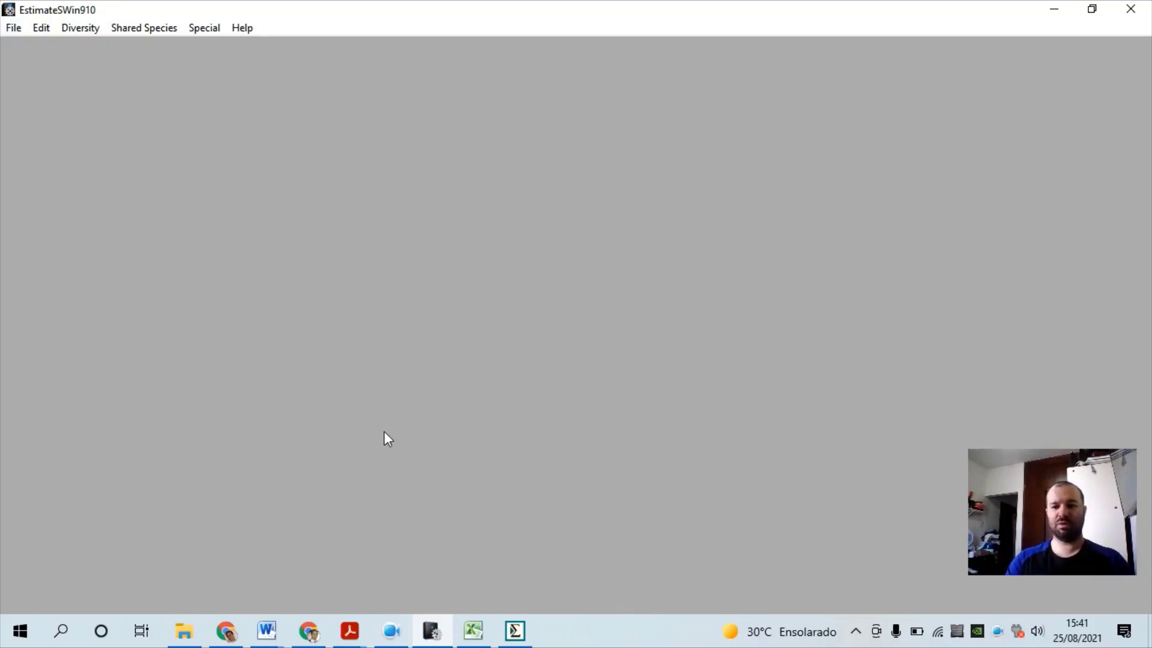
click(394, 640)
click(453, 548)
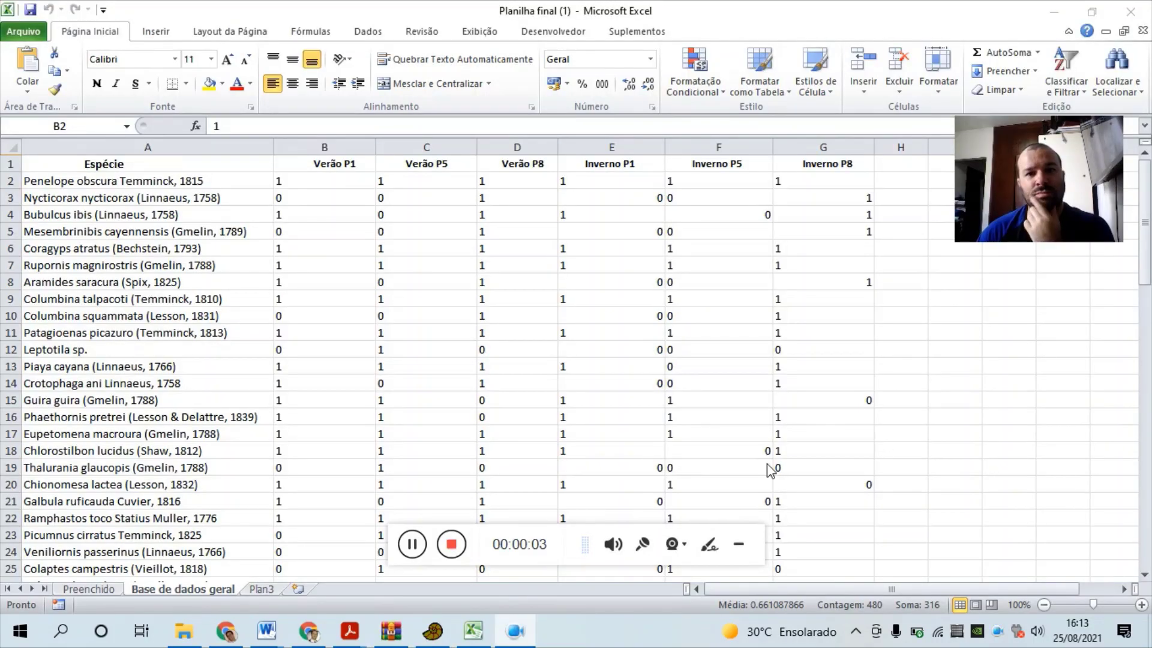
click(740, 548)
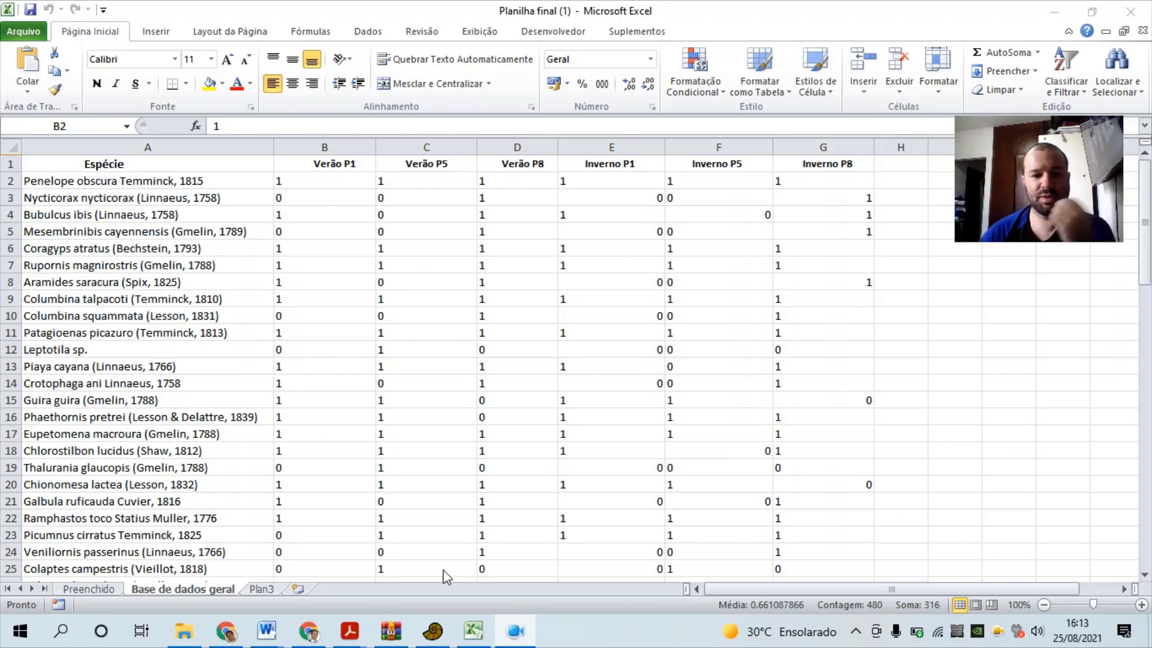
- Copy the presence/absence data starting at B2 of the Base de dados geral sheet in Excel and paste it into PAST from cell A1
mouse_move(439, 623)
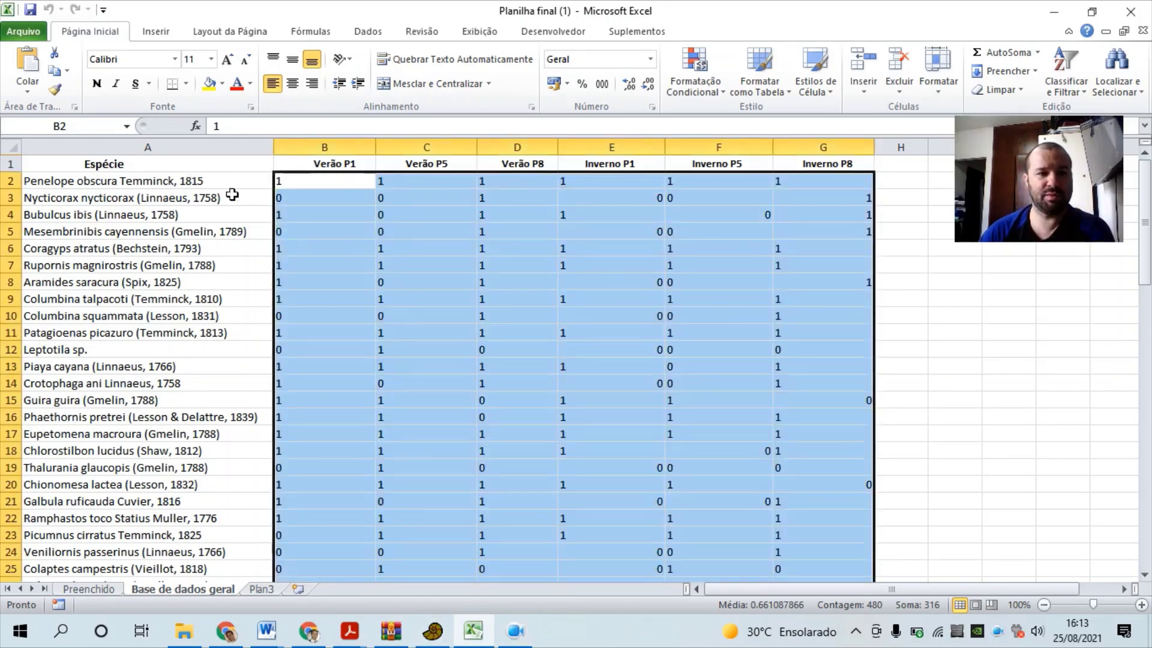
key(ctrl+c)
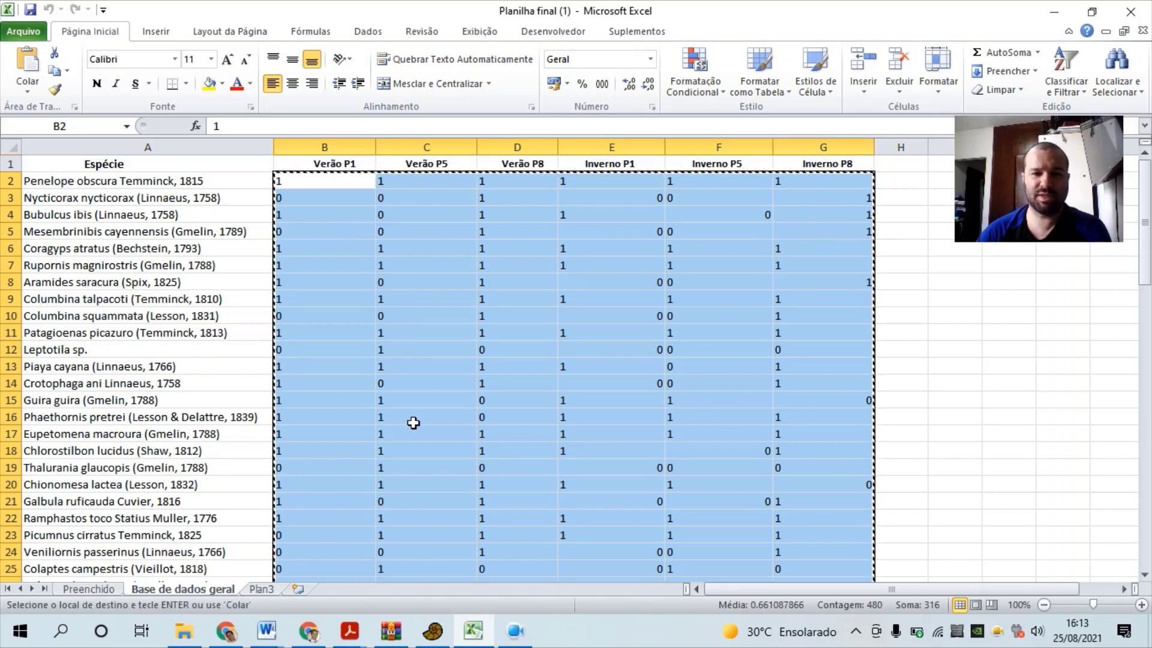
click(427, 627)
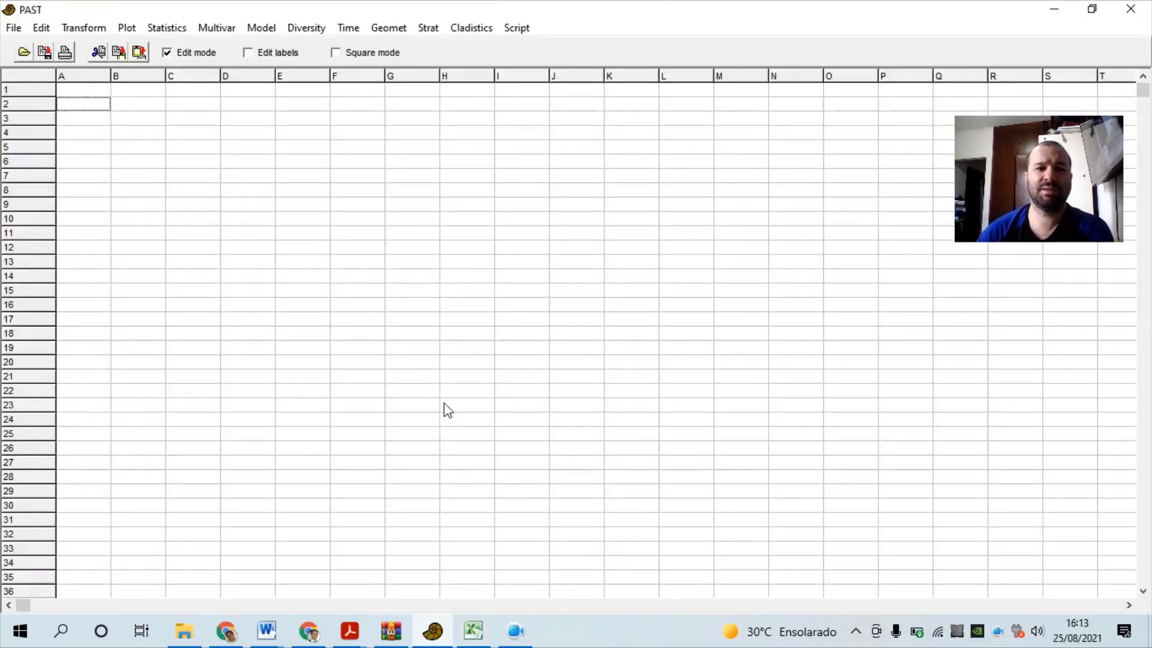
click(95, 91)
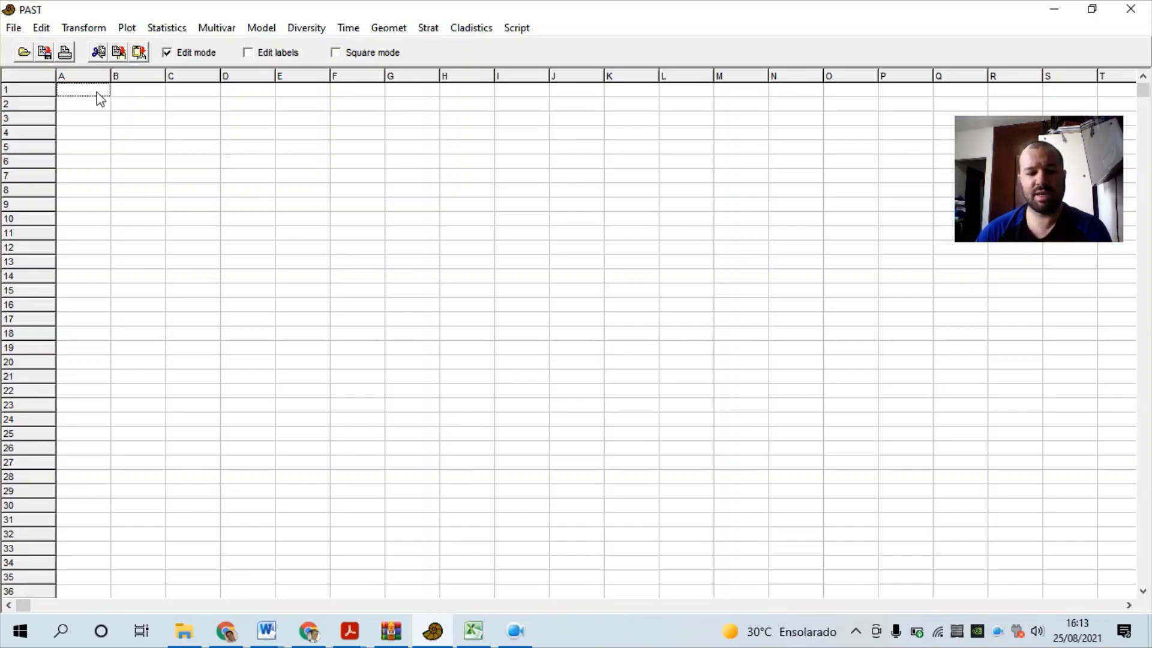
key(ctrl+v)
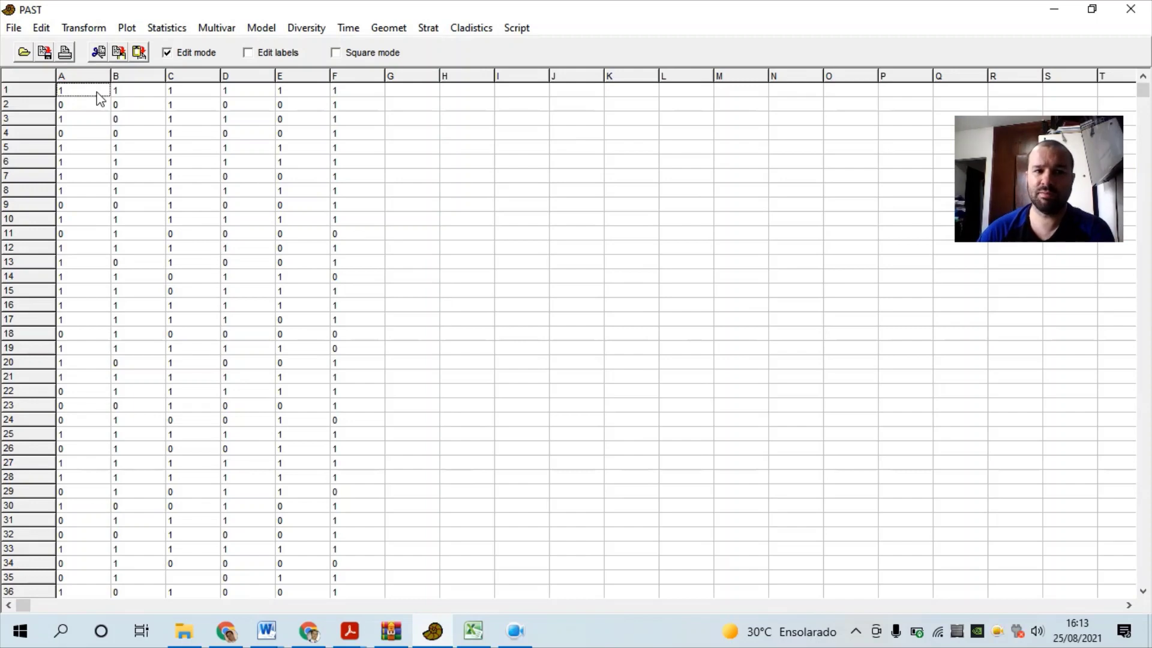
click(42, 77)
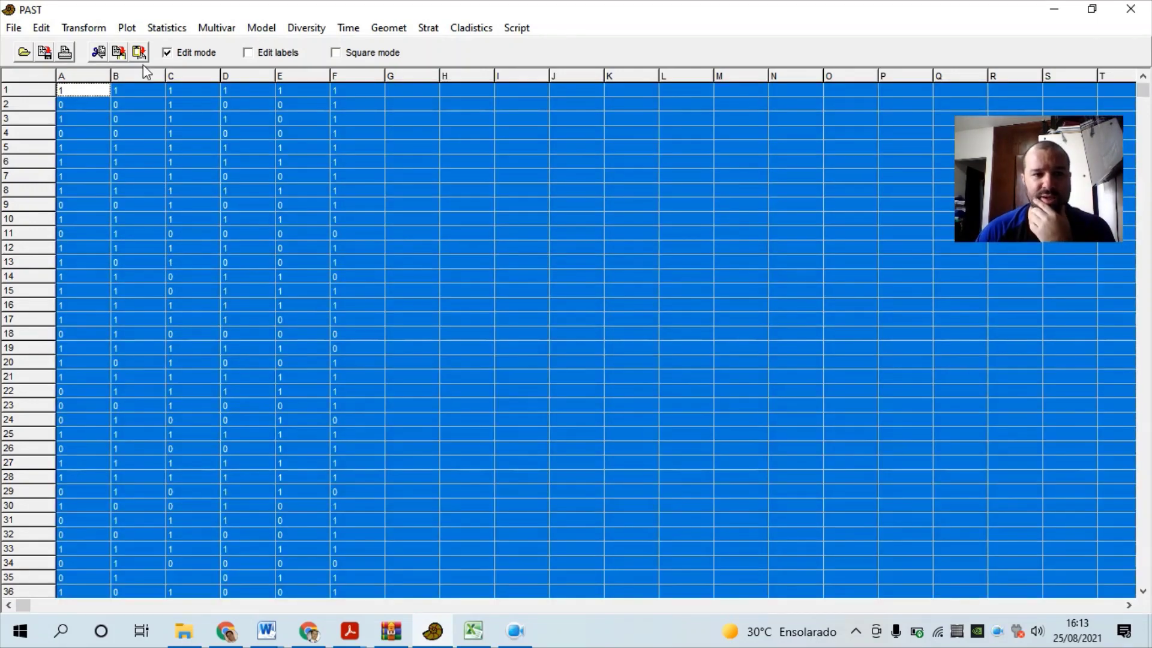
click(167, 53)
click(172, 54)
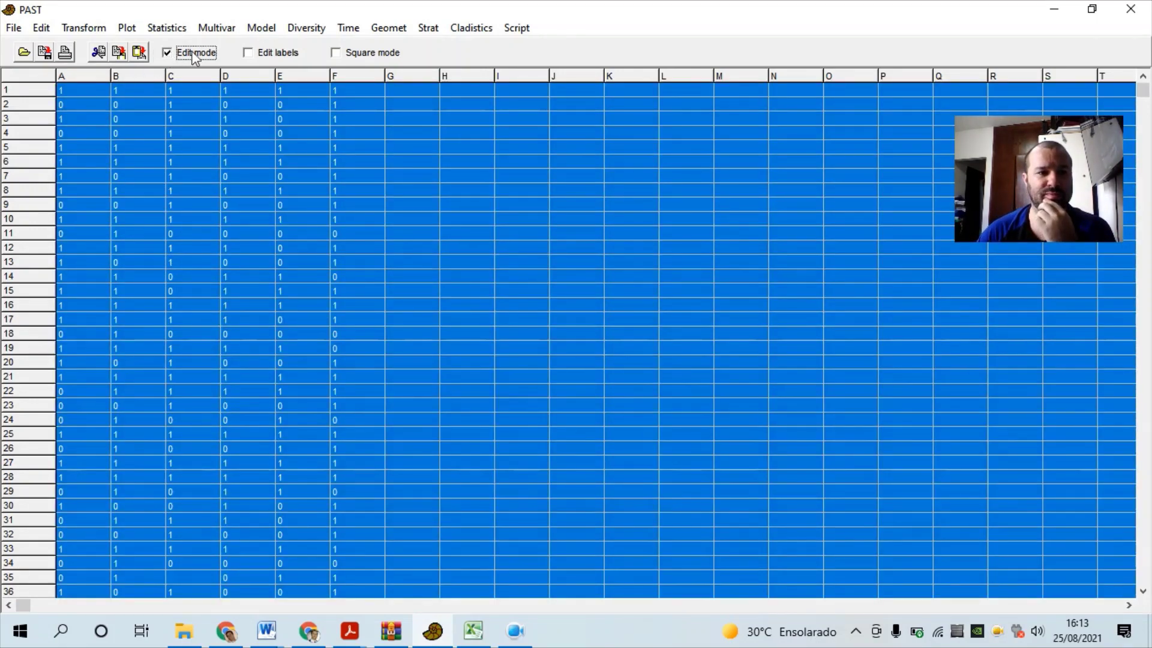
- Enable label editing and name the first data column amostra1
click(254, 55)
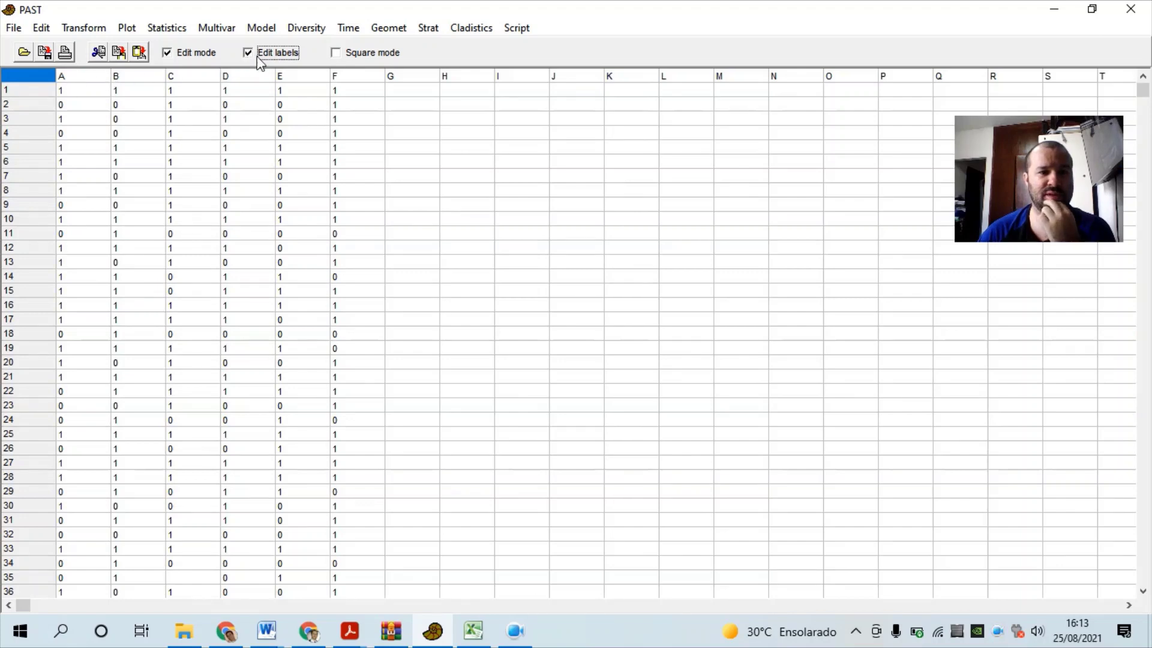
click(97, 78)
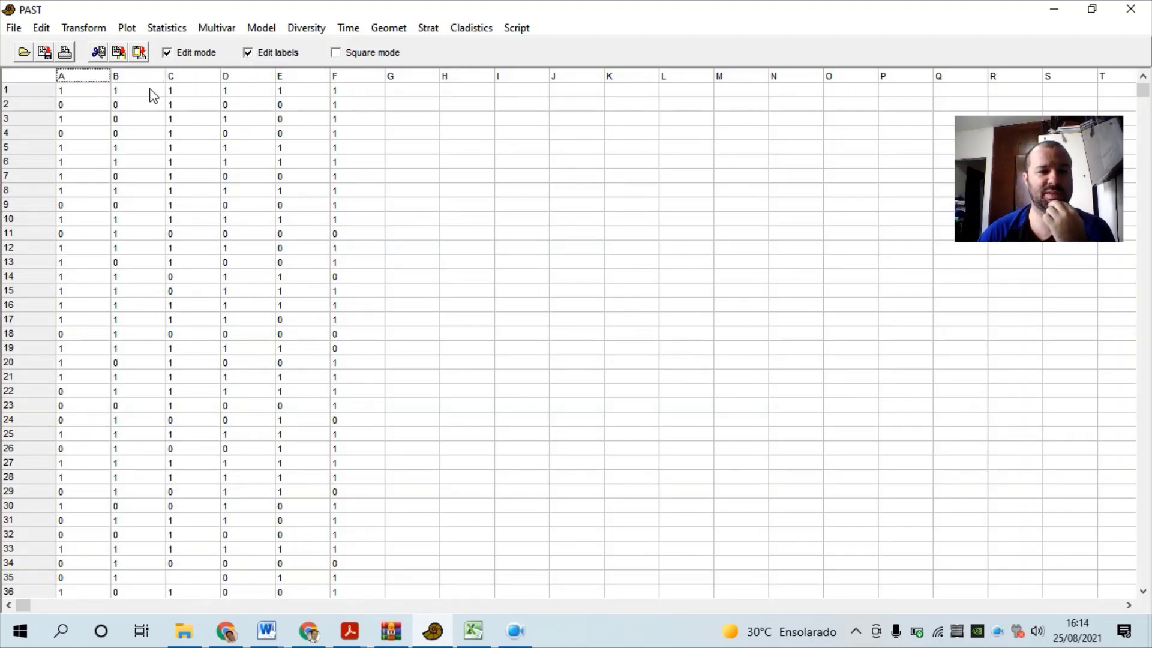
text(amostra1)
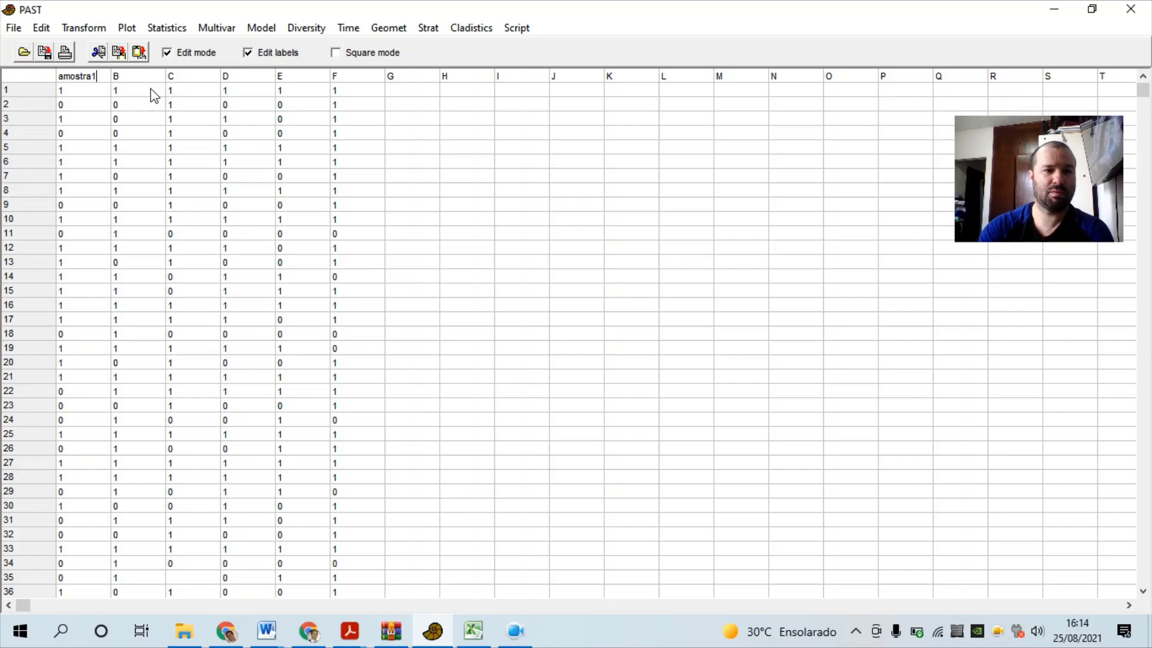
key(Return)
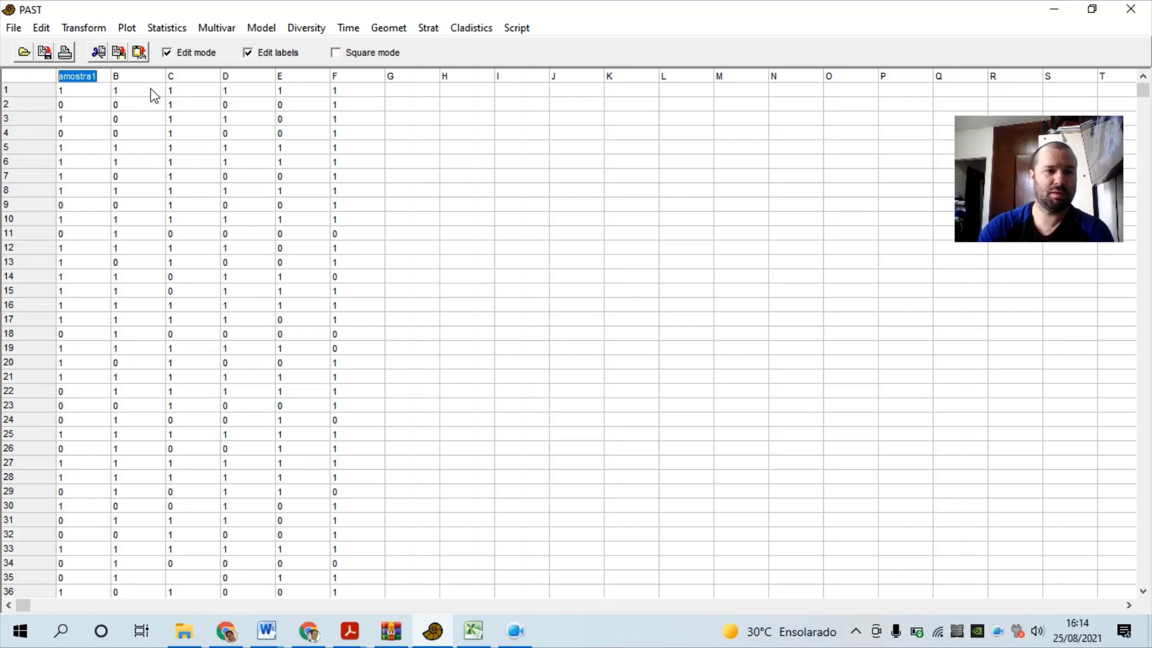
- Reuse the first column's label for column B and change it to amostra2
key(Home)
key(Right)
key(Tab)
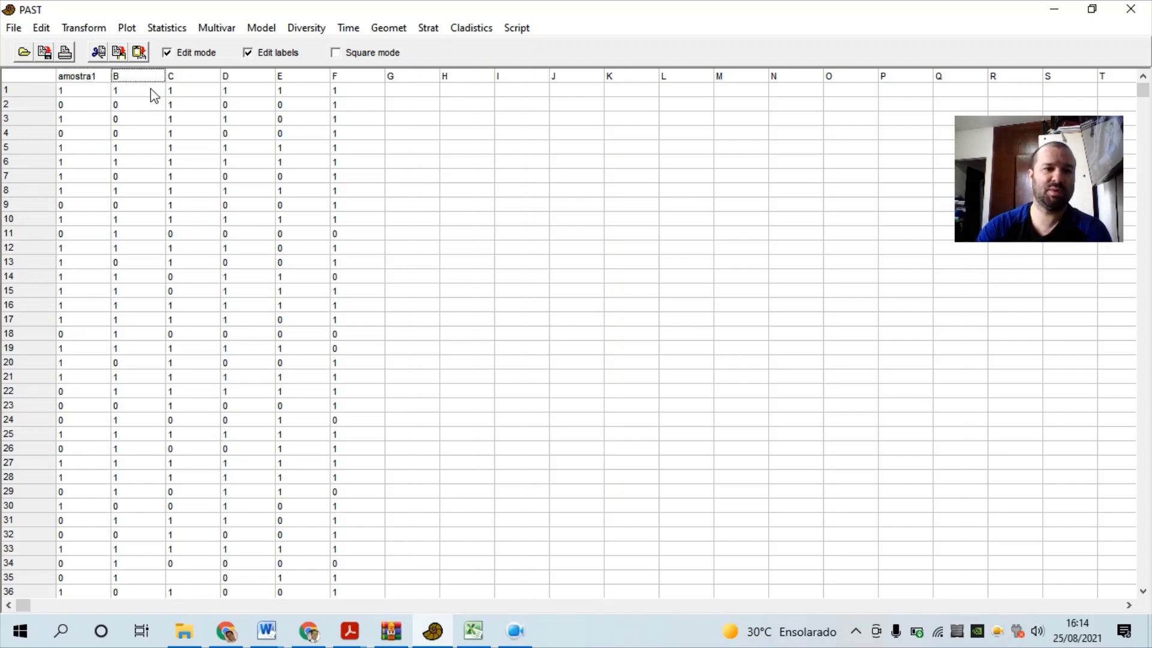
key(ctrl+v)
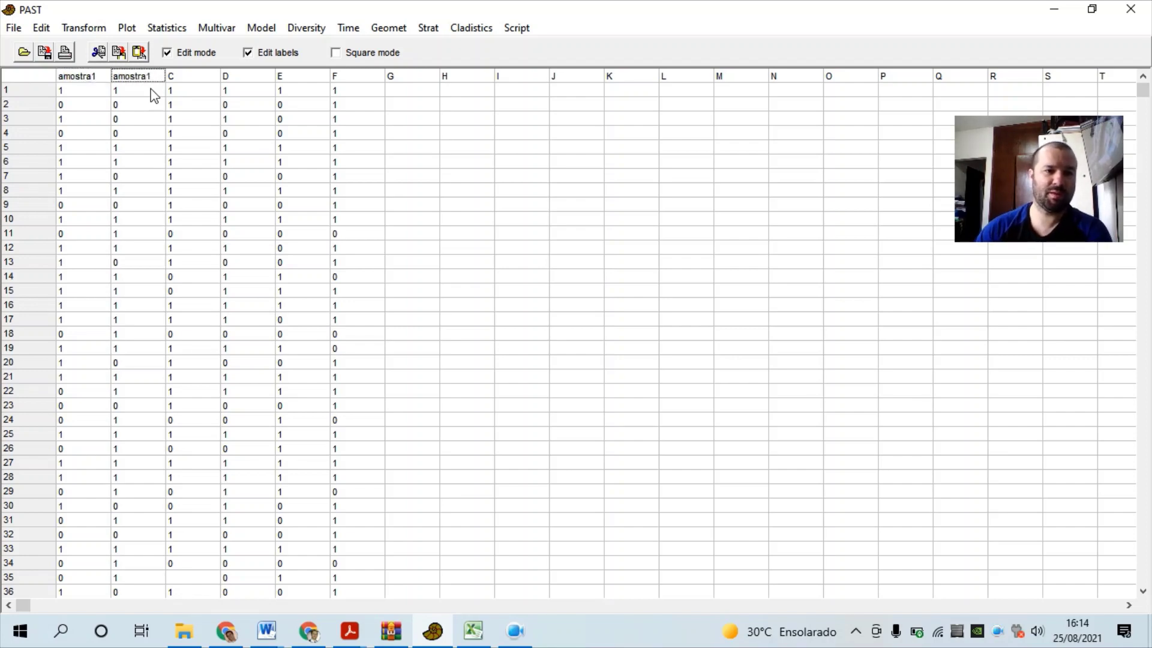
click(159, 80)
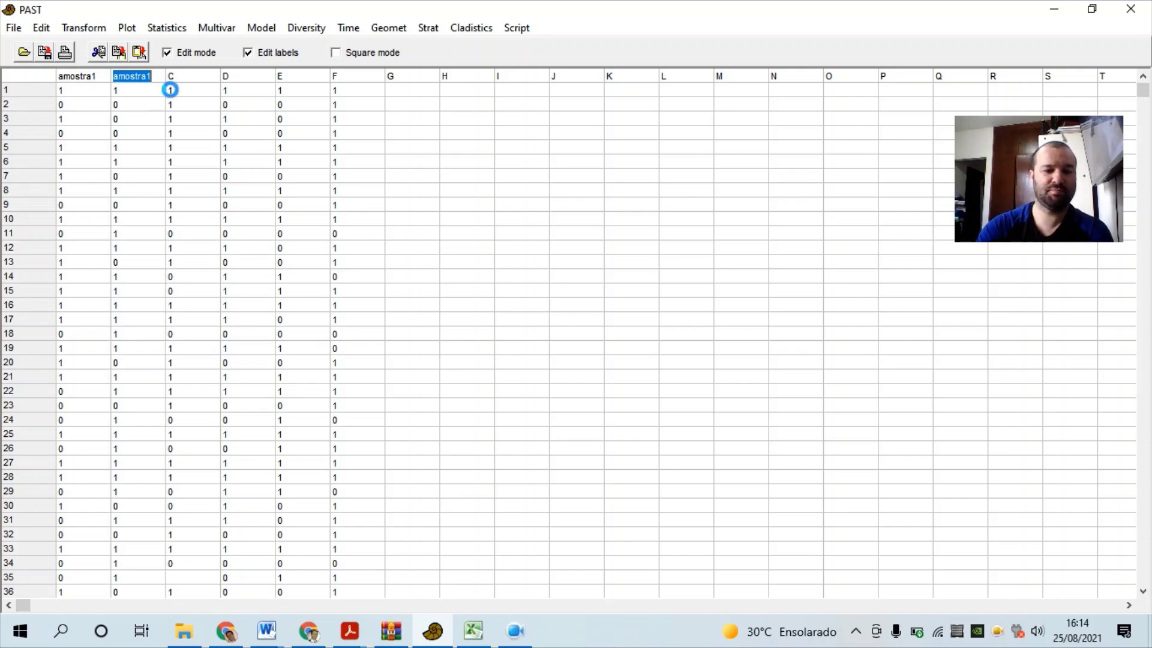
text(am)
text(a2)
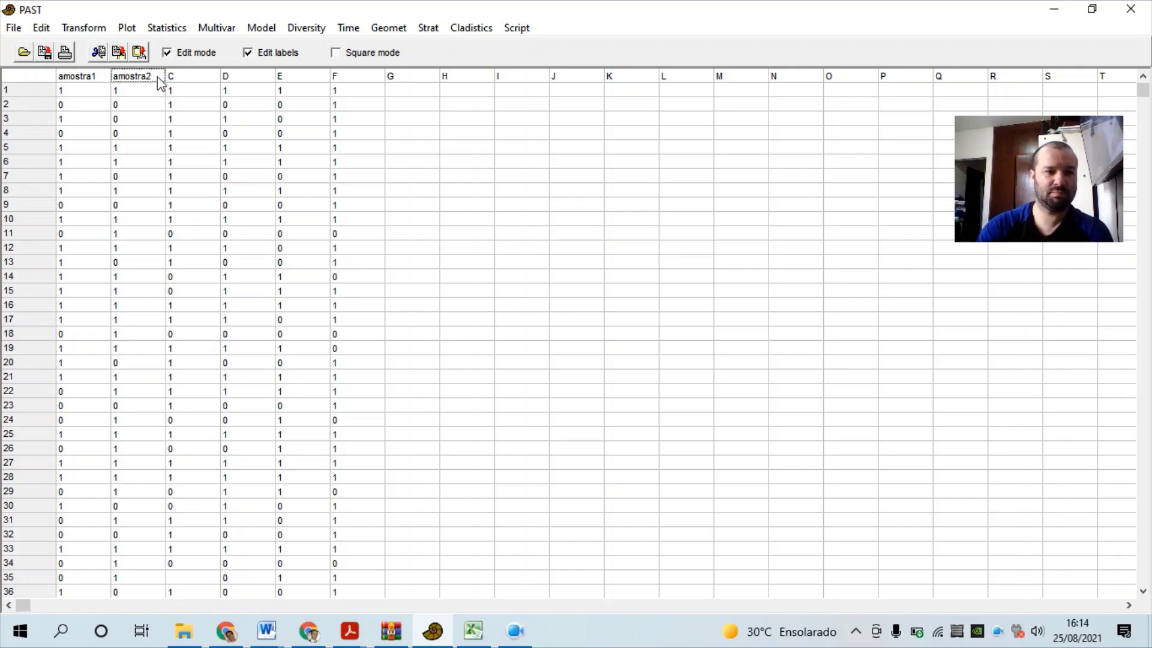
- Label columns C to F amostra3, amostra4, amostra5 and amostra6
key(Tab)
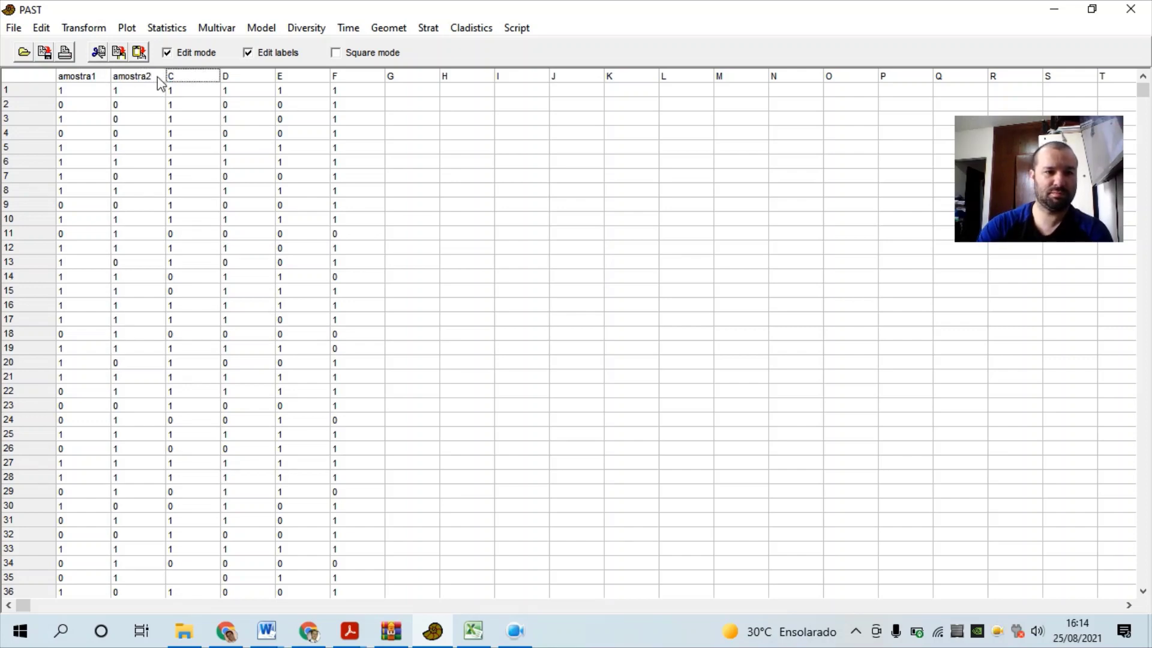
text(amostra)
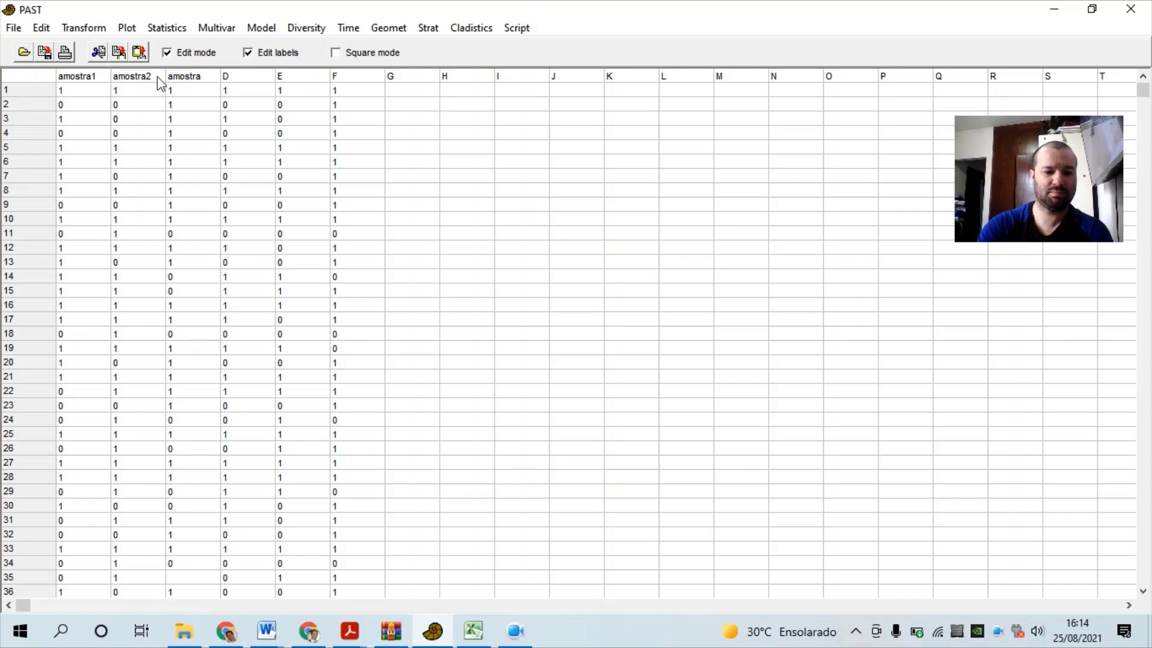
text(3)
key(Tab)
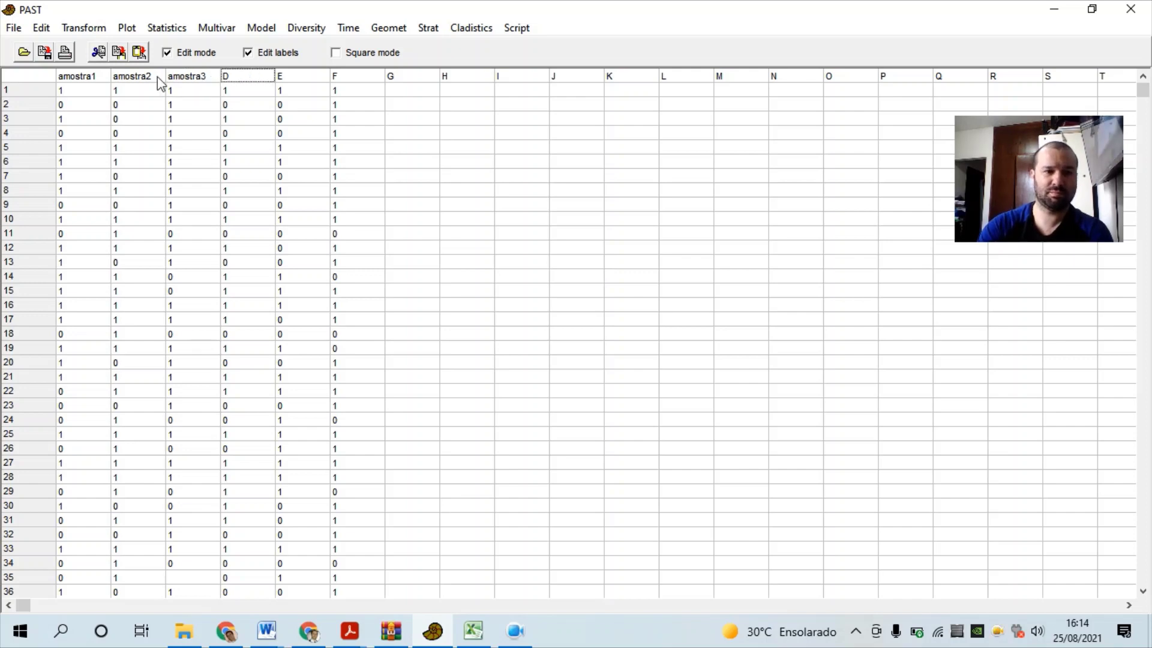
text(amostra4)
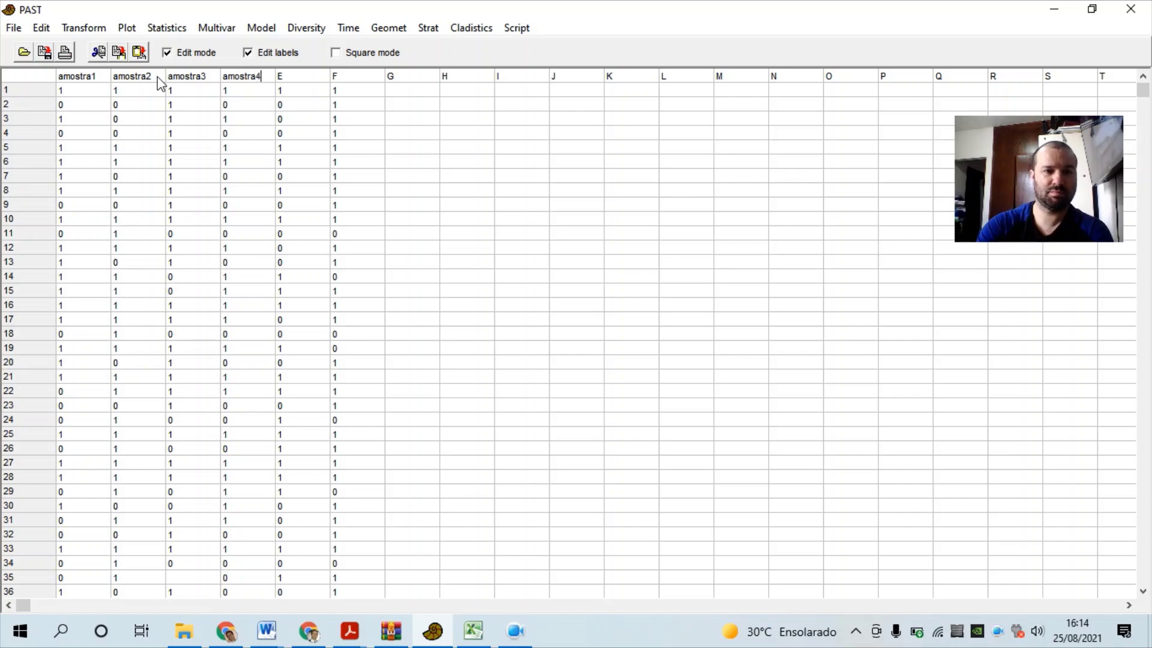
key(Tab)
text(amostra5)
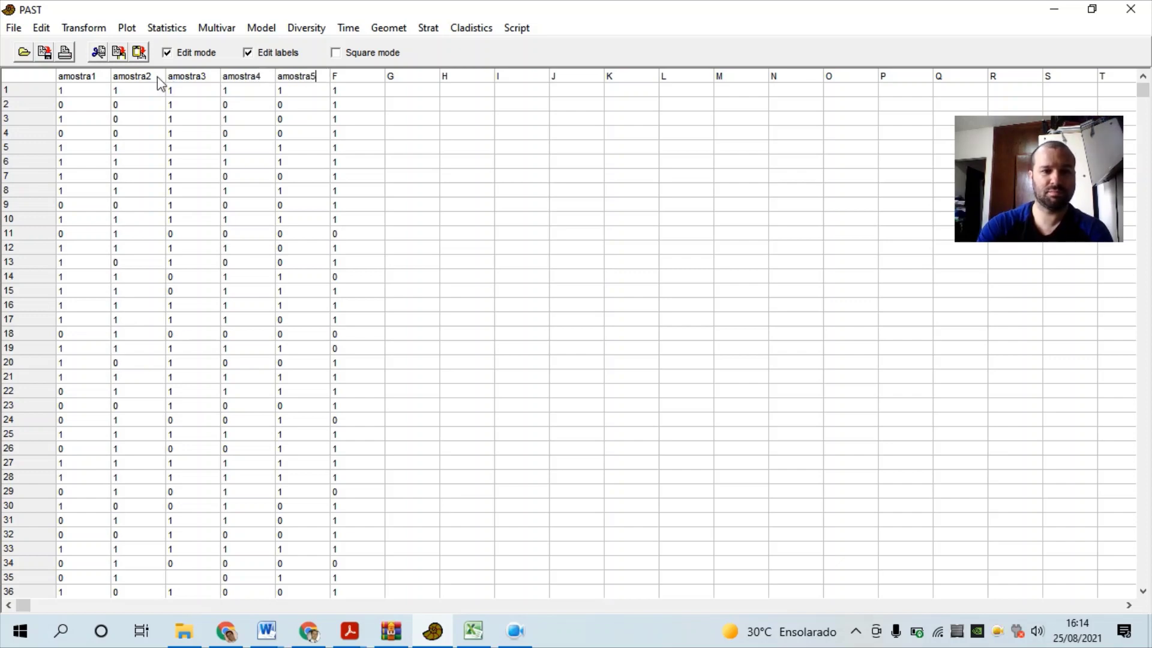
key(Tab)
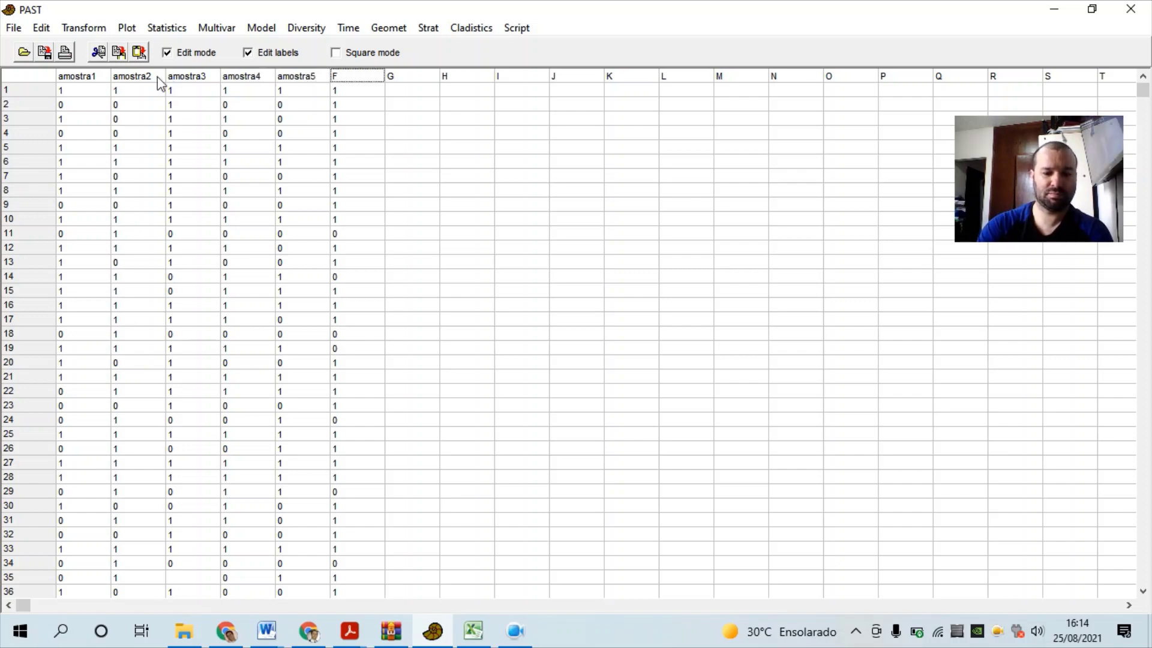
text(amostra6)
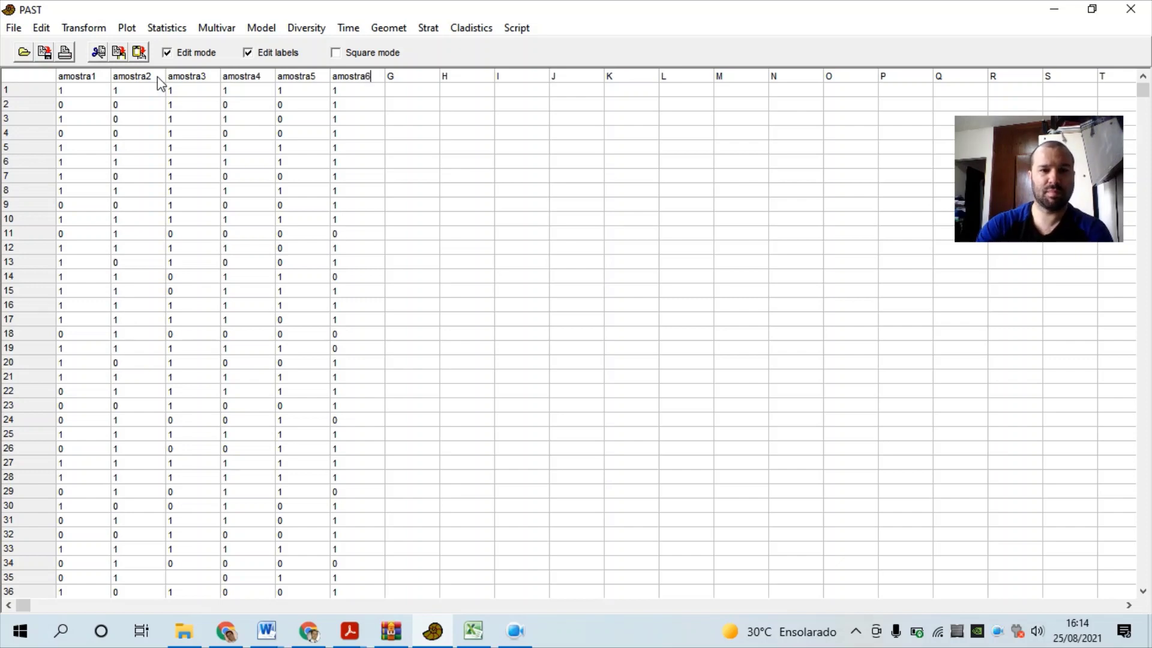
key(Return)
- Label the first three data rows a, b and c
click(40, 97)
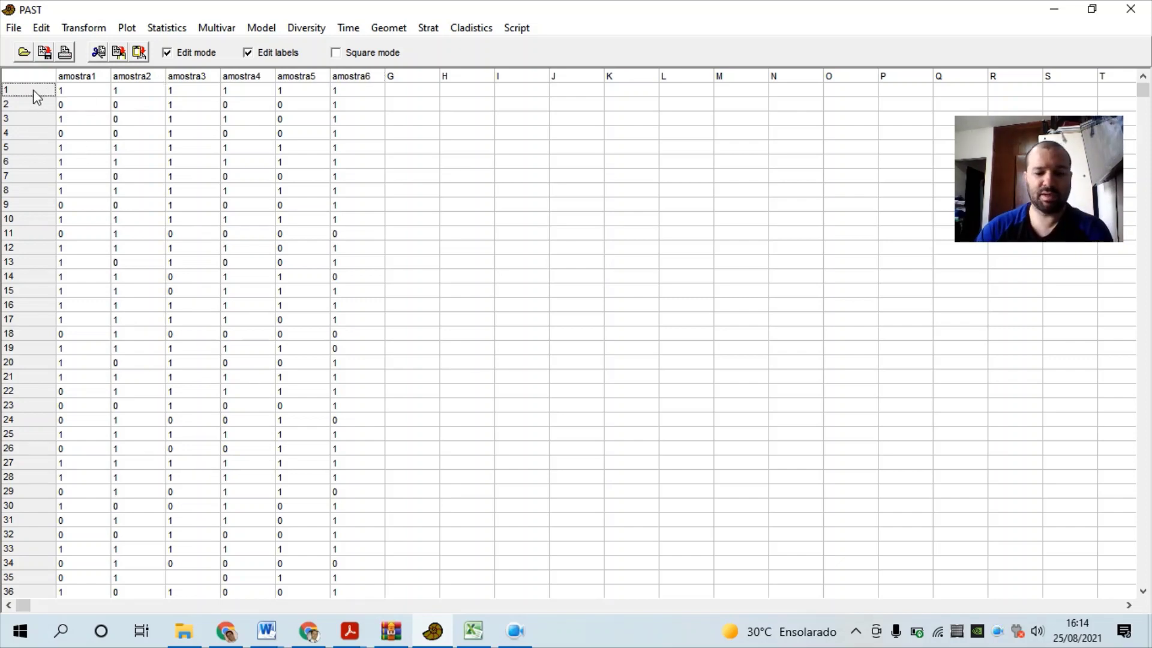
text(b)
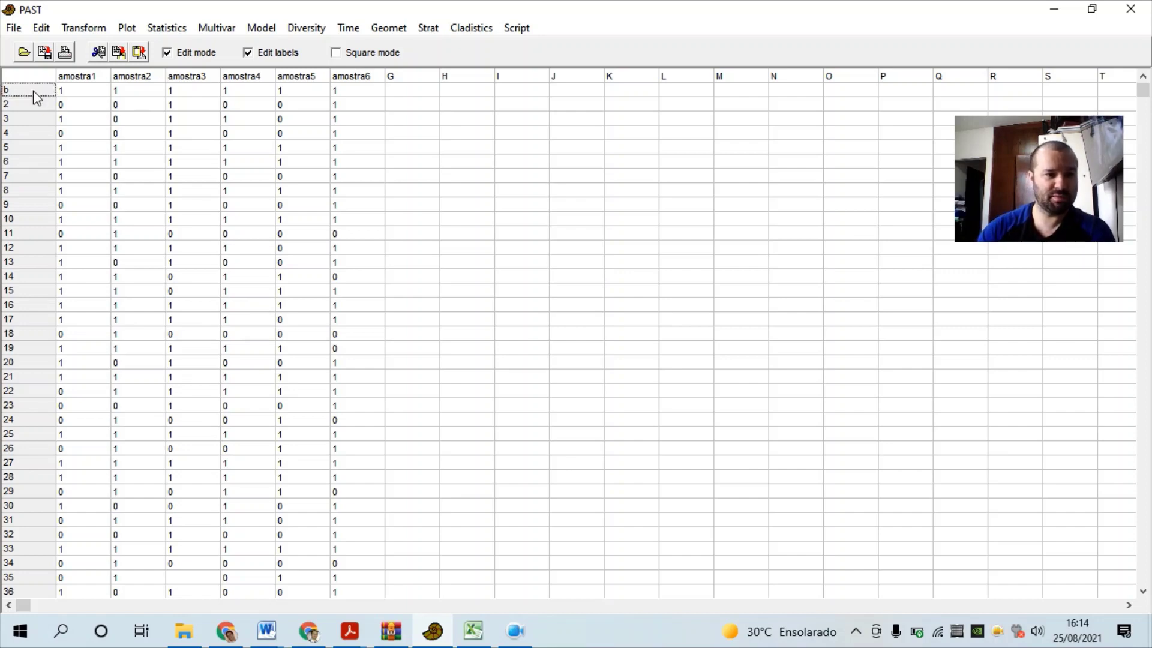
text(a)
key(Down)
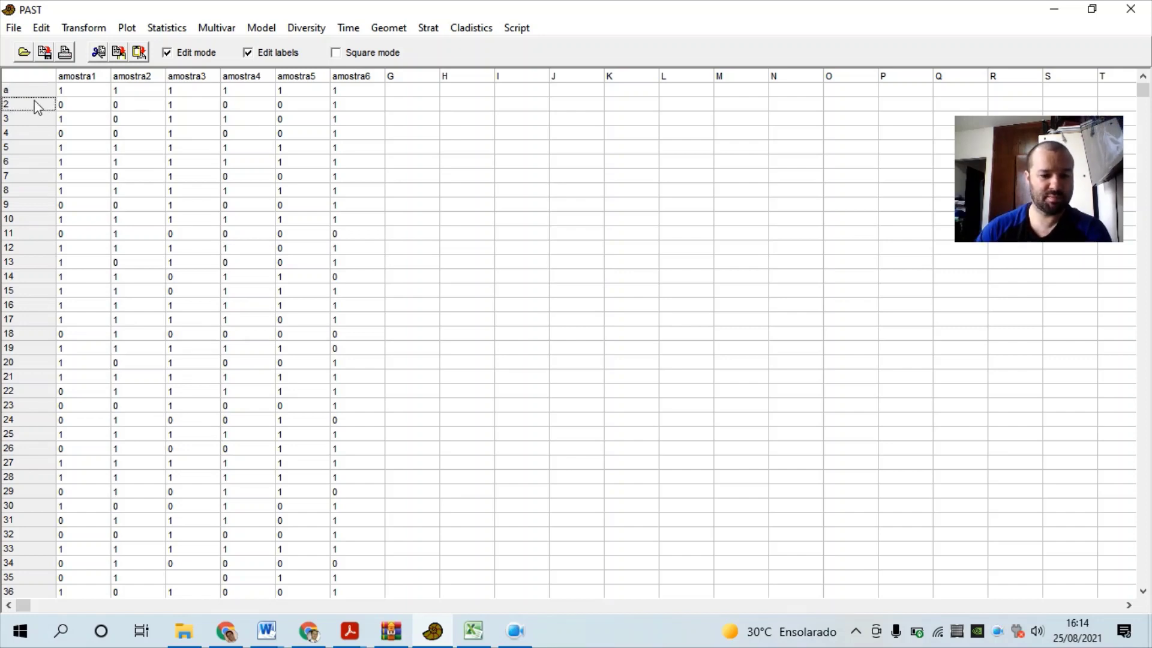
text(b)
key(Down)
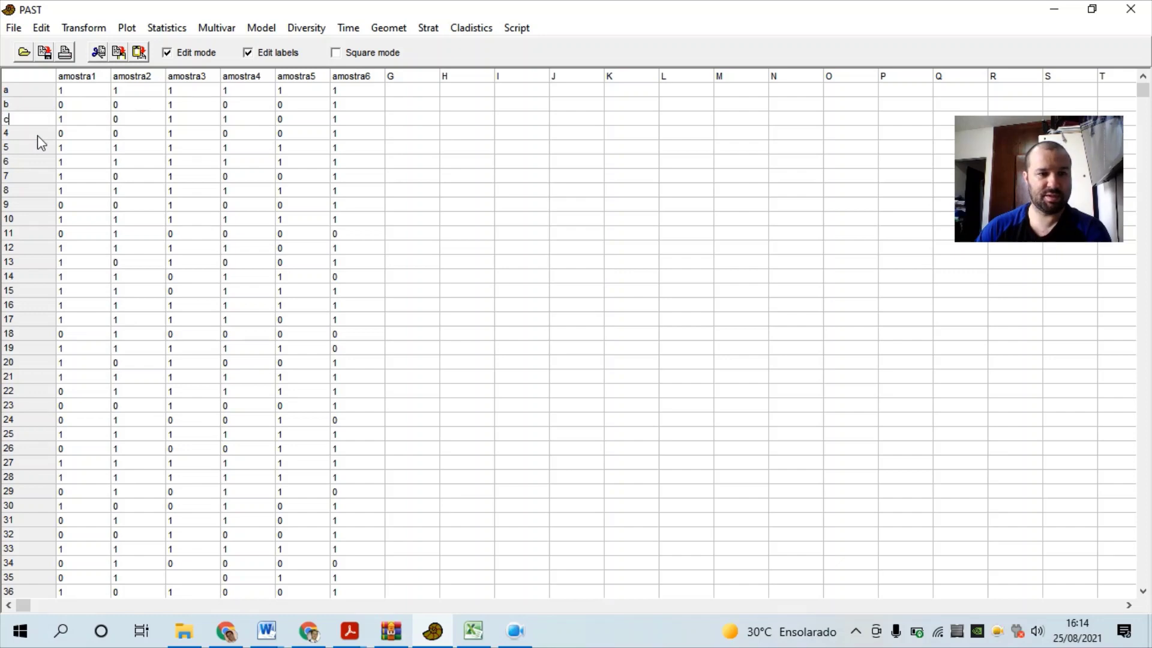
text(c)
key(Down)
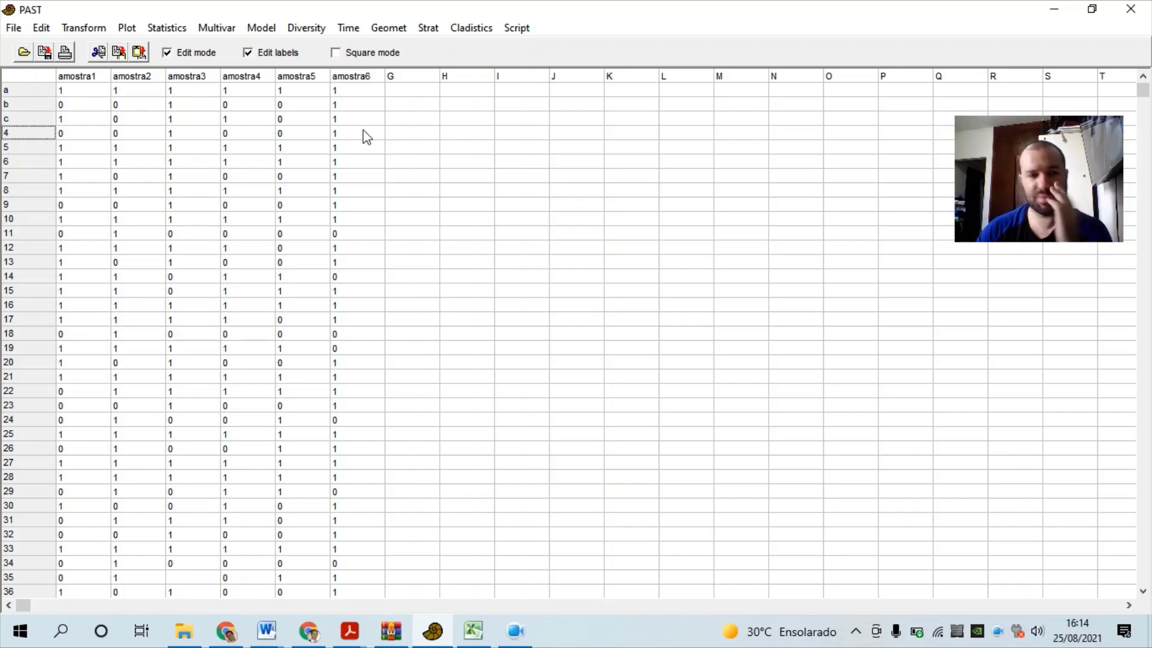
- Remove the letter labels from the first three data rows and turn off label editing
key(Up)
key(BackSpace)
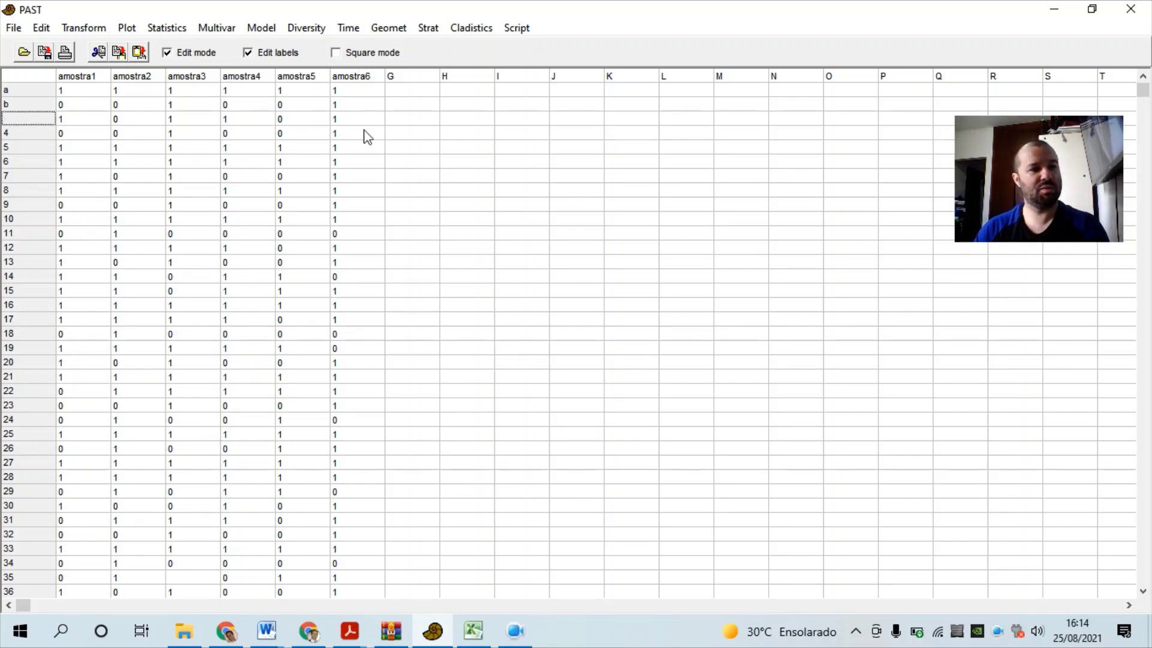
key(Up)
key(BackSpace)
key(Up)
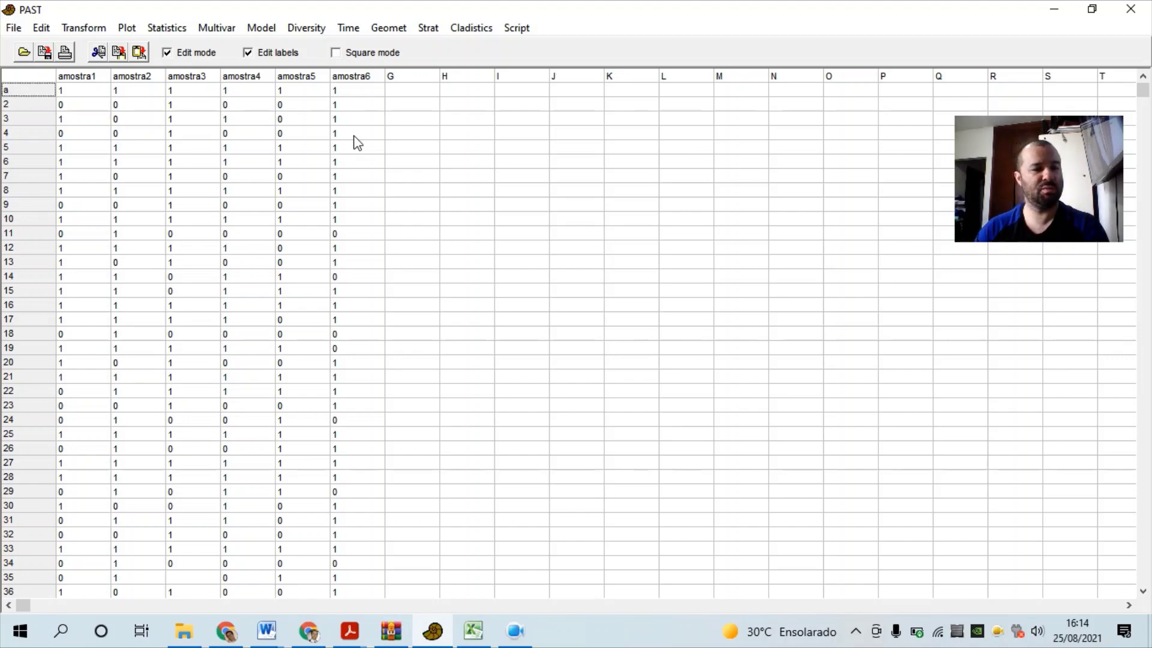
text(b)
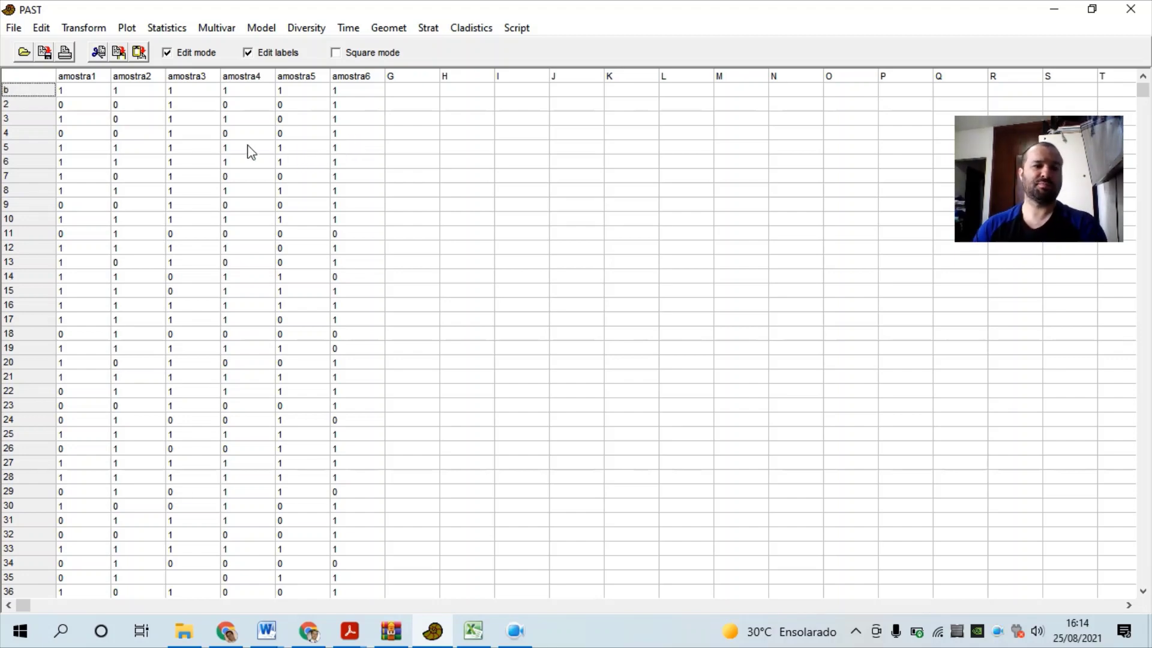
key(ctrl+z)
click(564, 356)
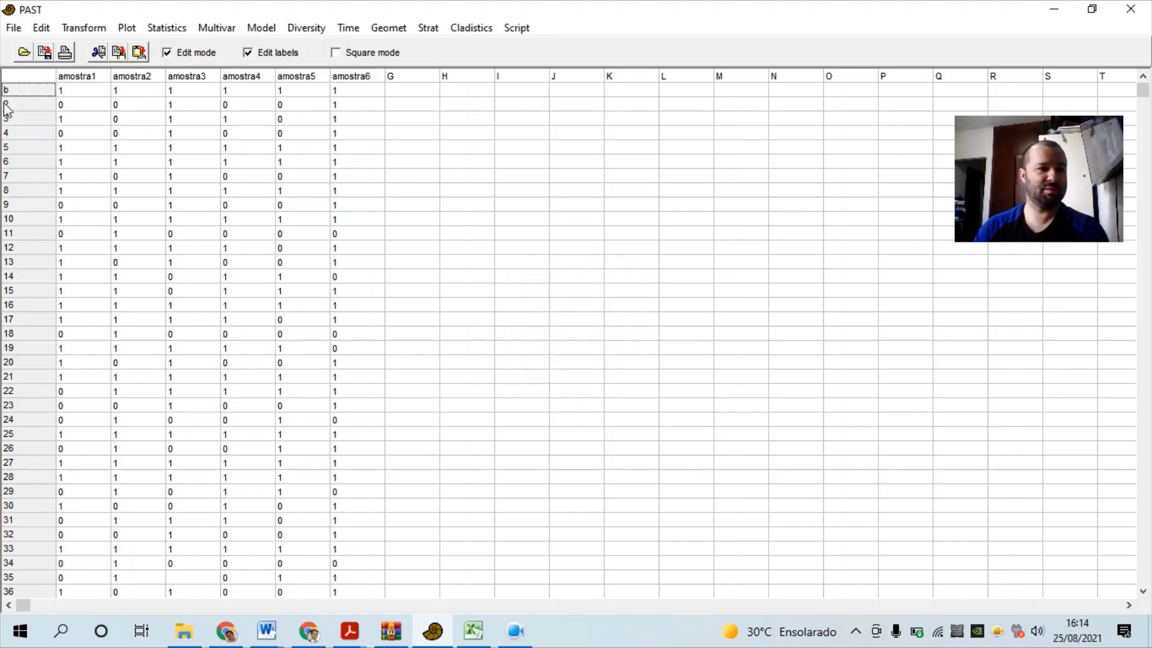
click(20, 103)
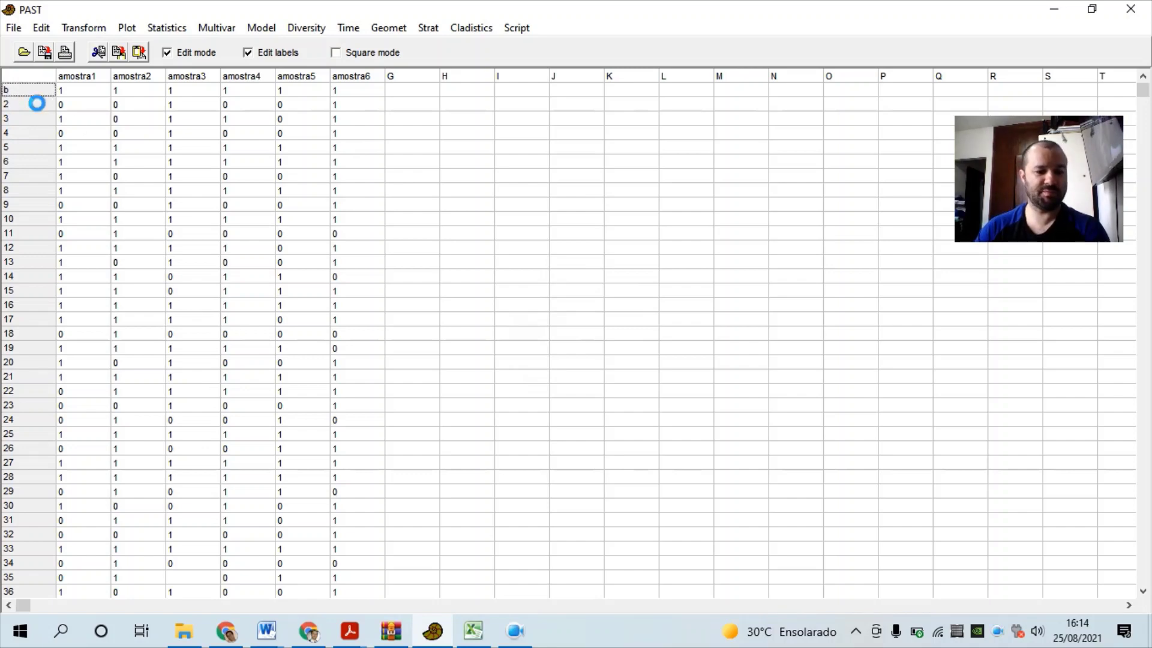
click(215, 132)
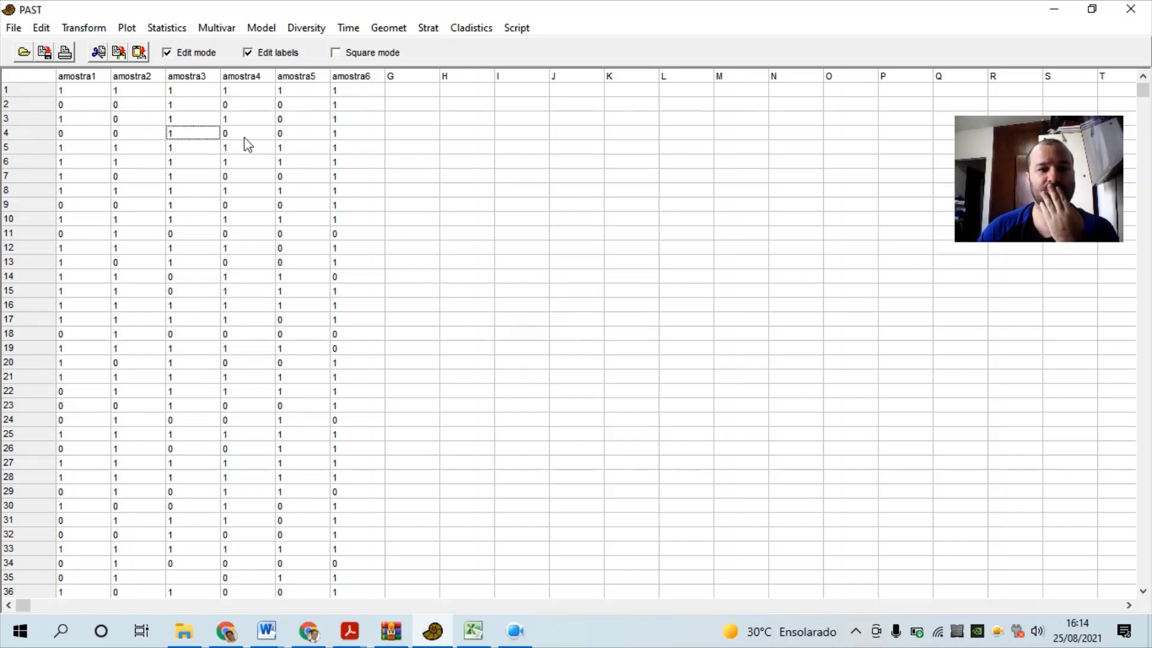
click(248, 52)
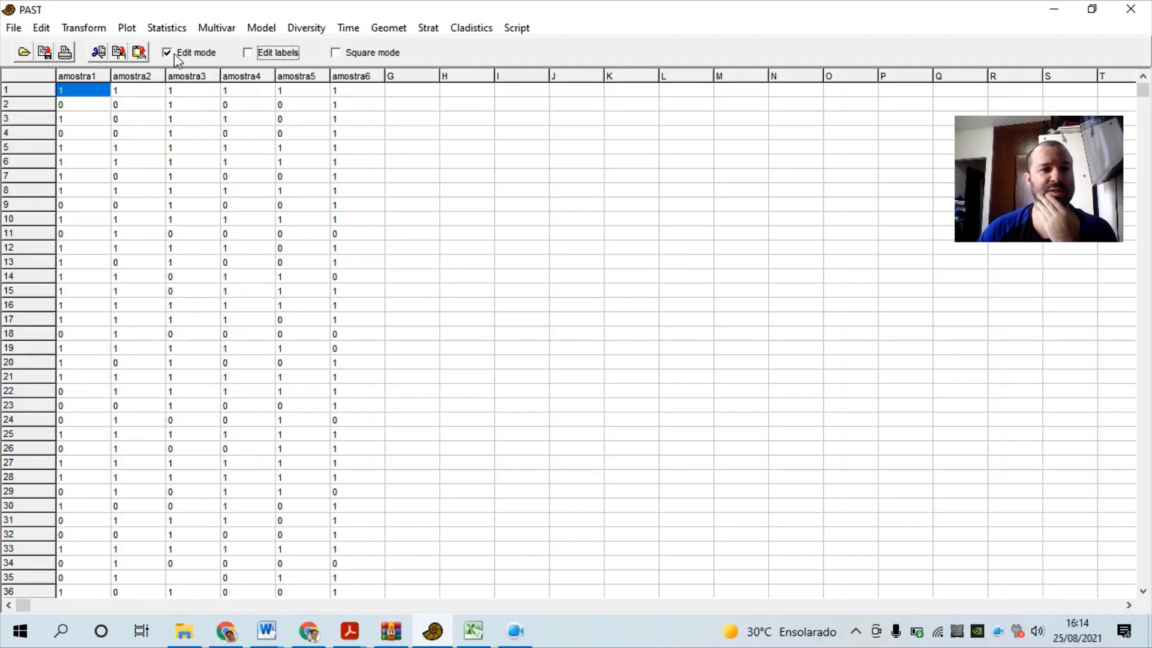
- Select the whole data table and try to calculate its diversity indices
click(52, 76)
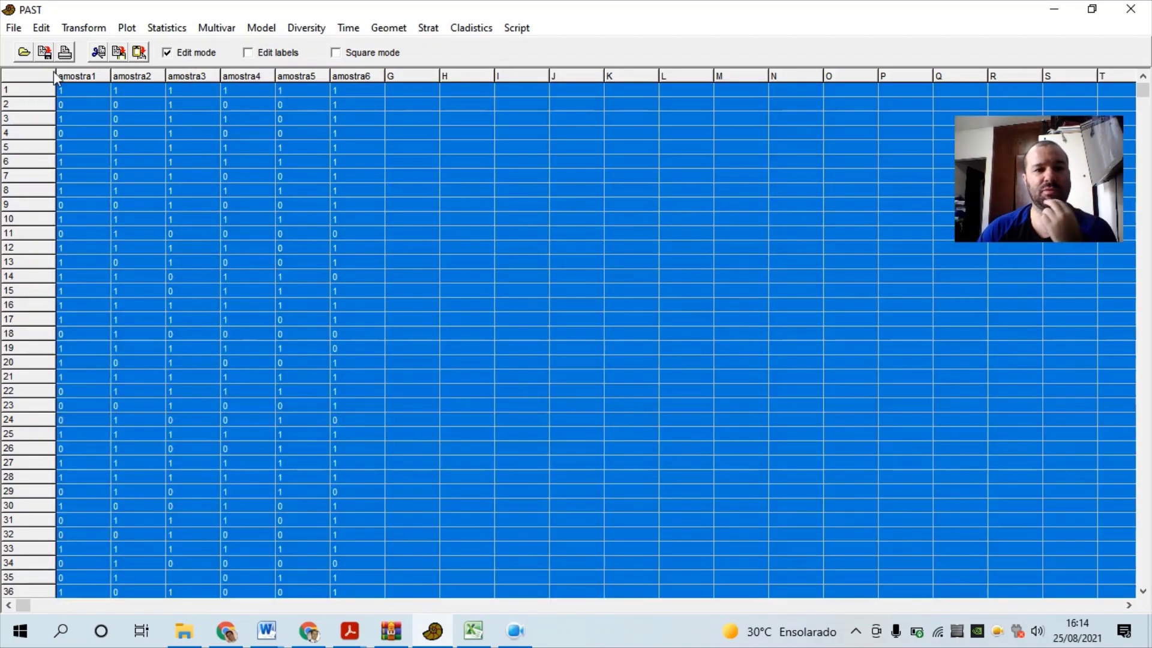
click(218, 28)
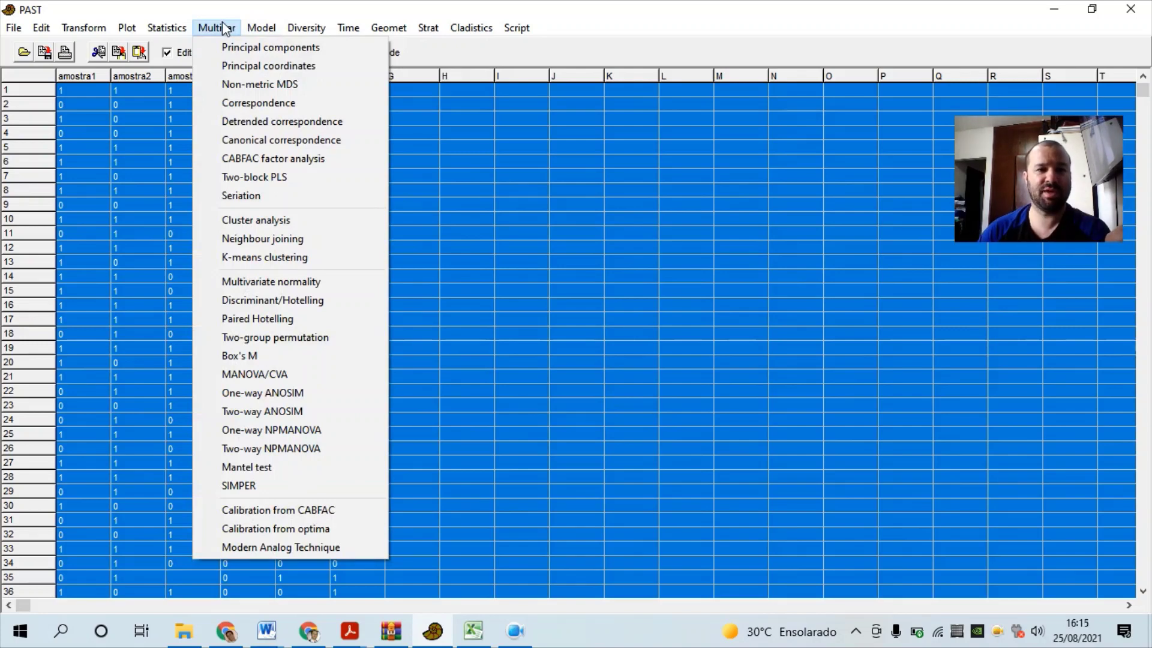
mouse_move(180, 31)
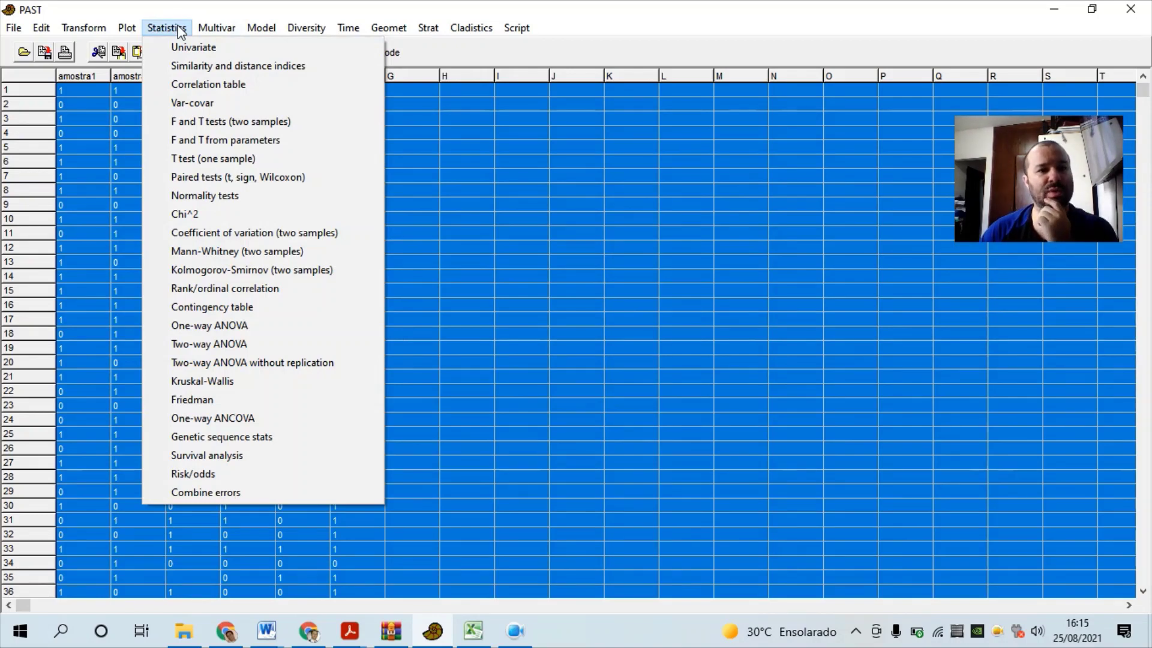
click(180, 31)
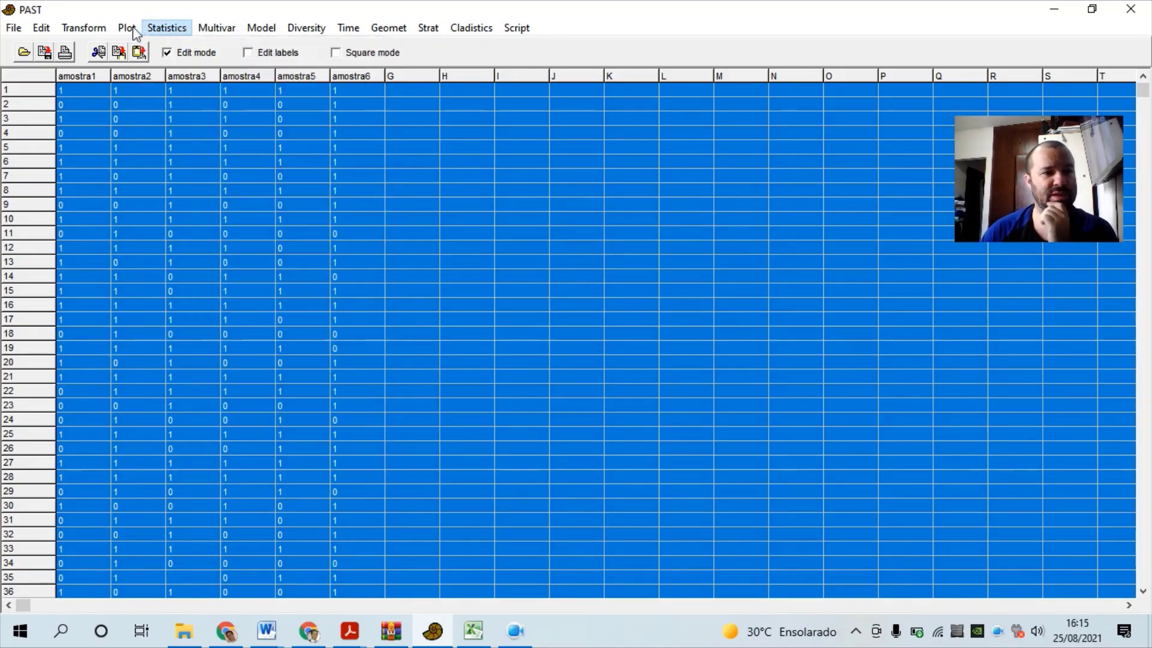
click(127, 27)
mouse_move(102, 33)
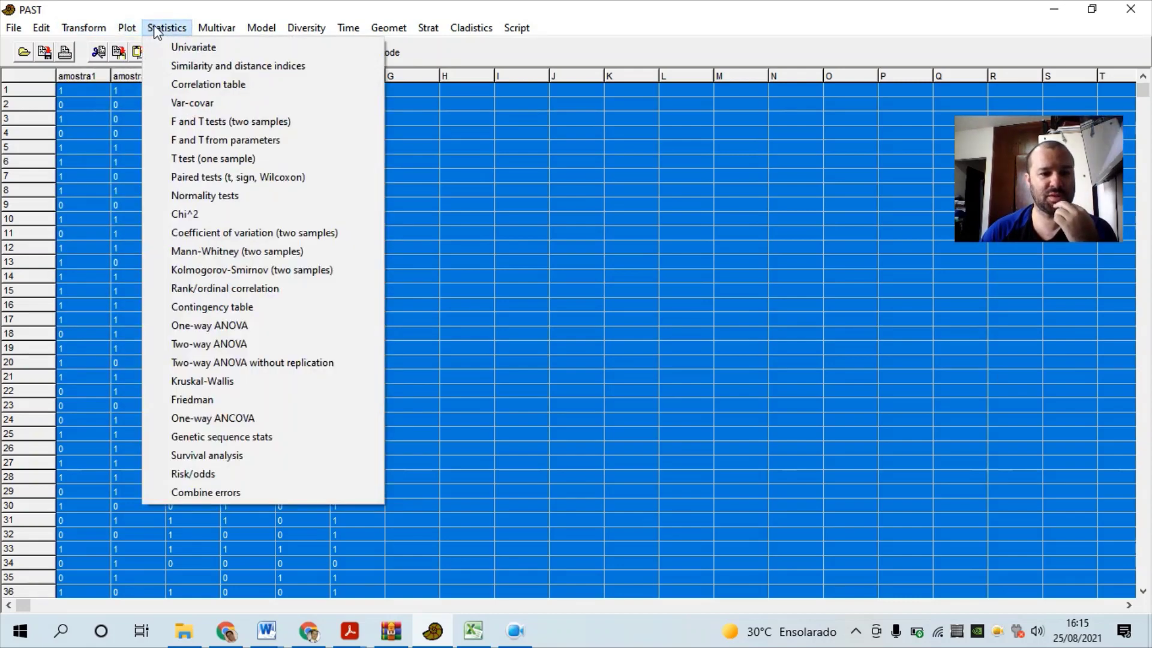
mouse_move(202, 29)
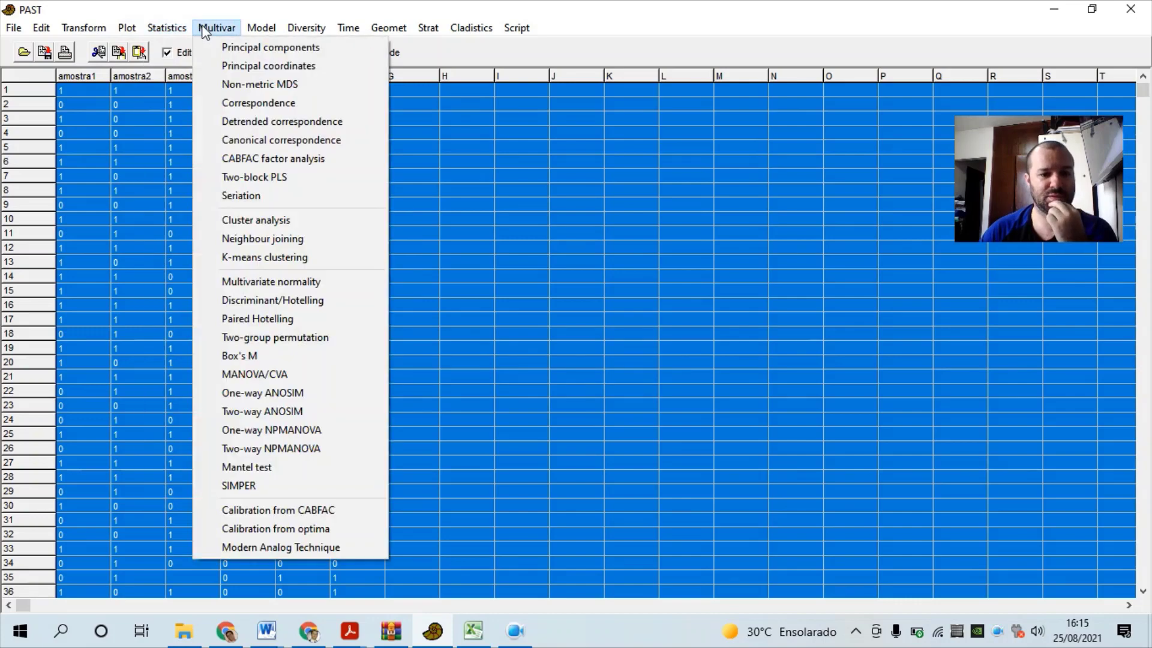
mouse_move(259, 34)
mouse_move(299, 32)
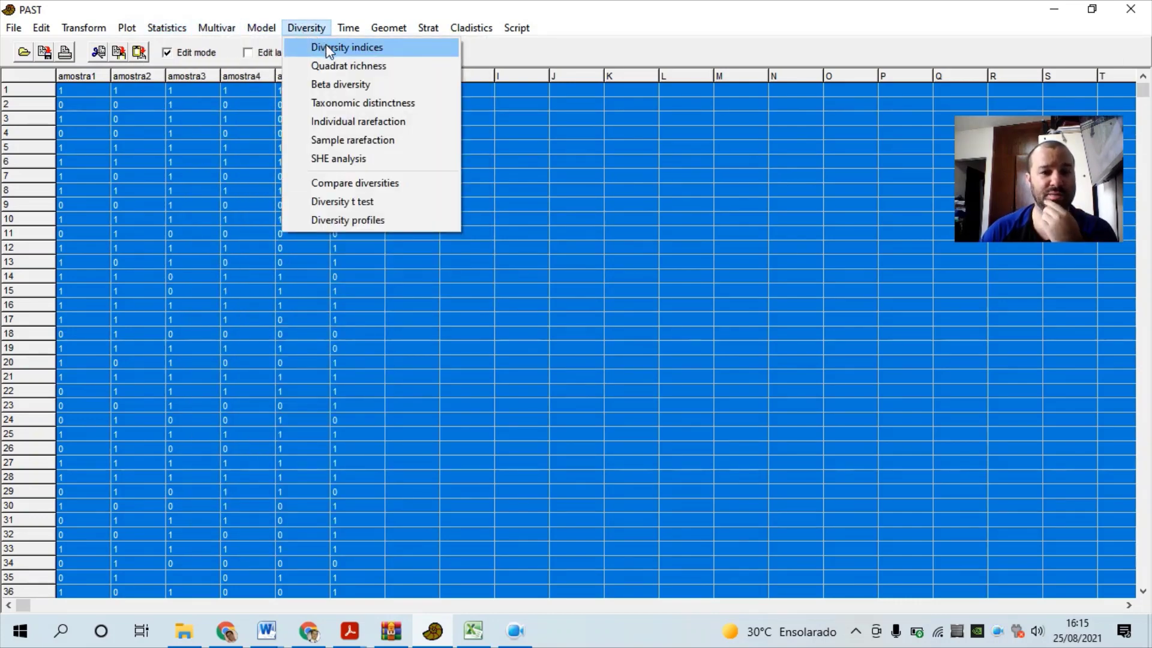
click(334, 49)
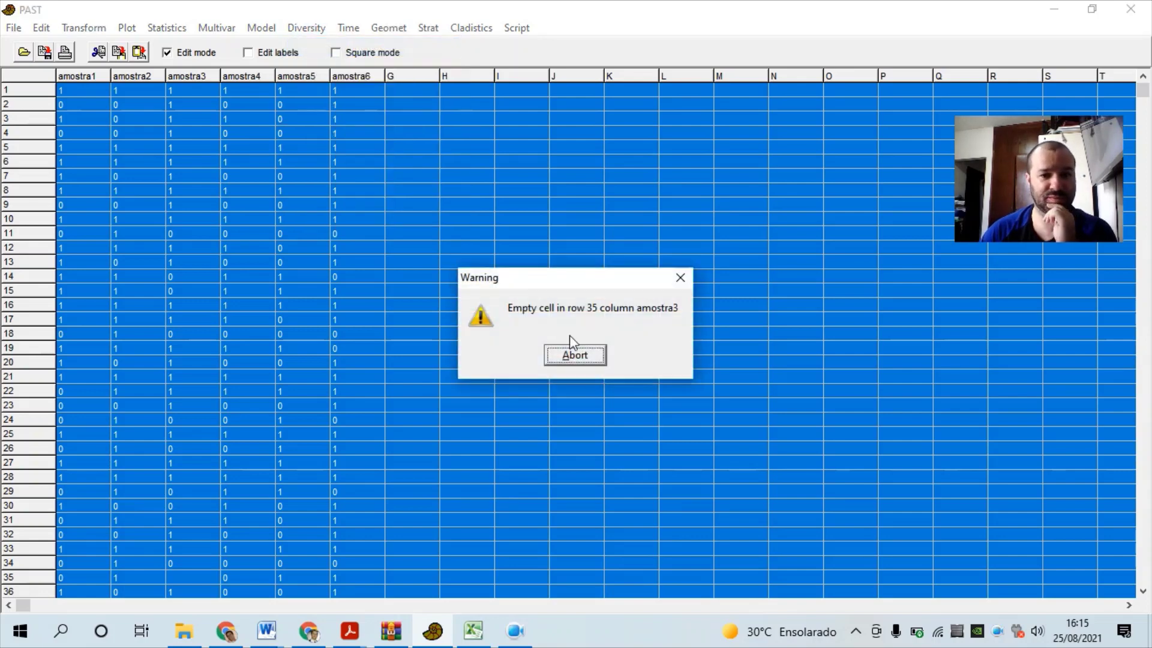
click(597, 362)
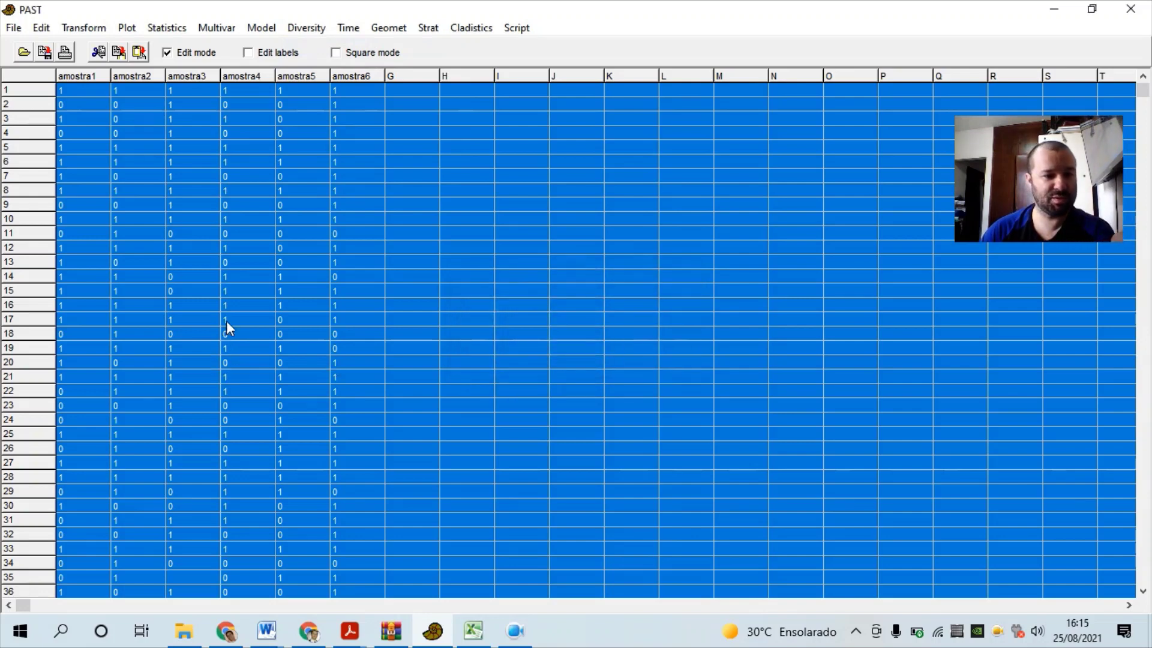
- Fill the empty cell in row 35 of column amostra3 with 0
click(207, 436)
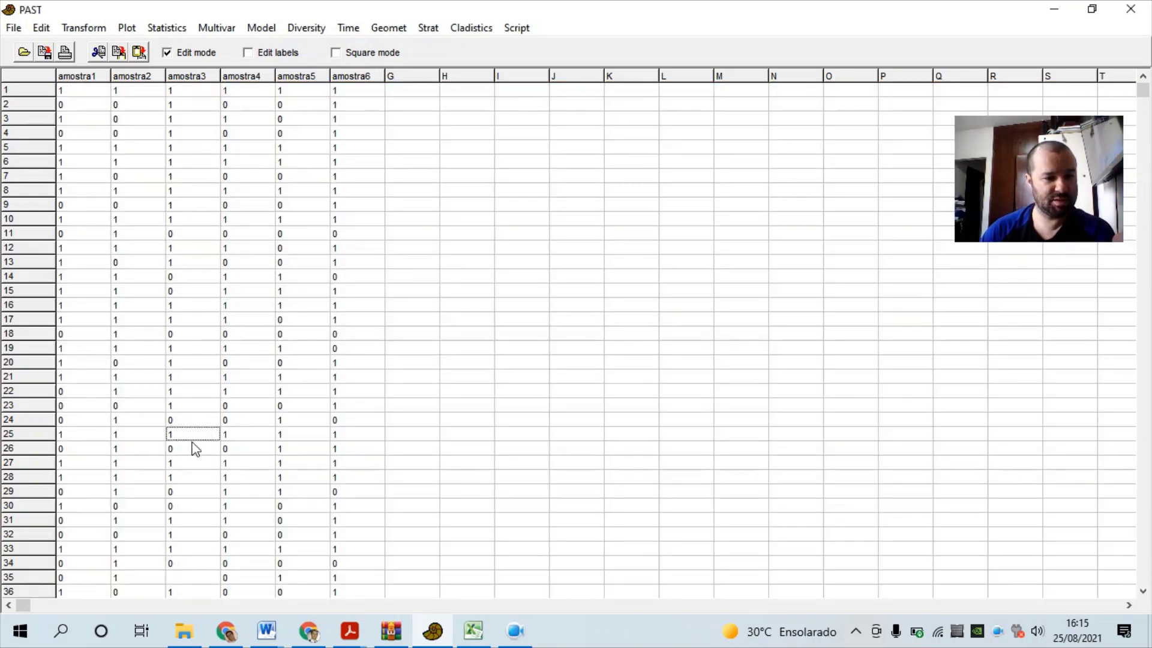
click(192, 577)
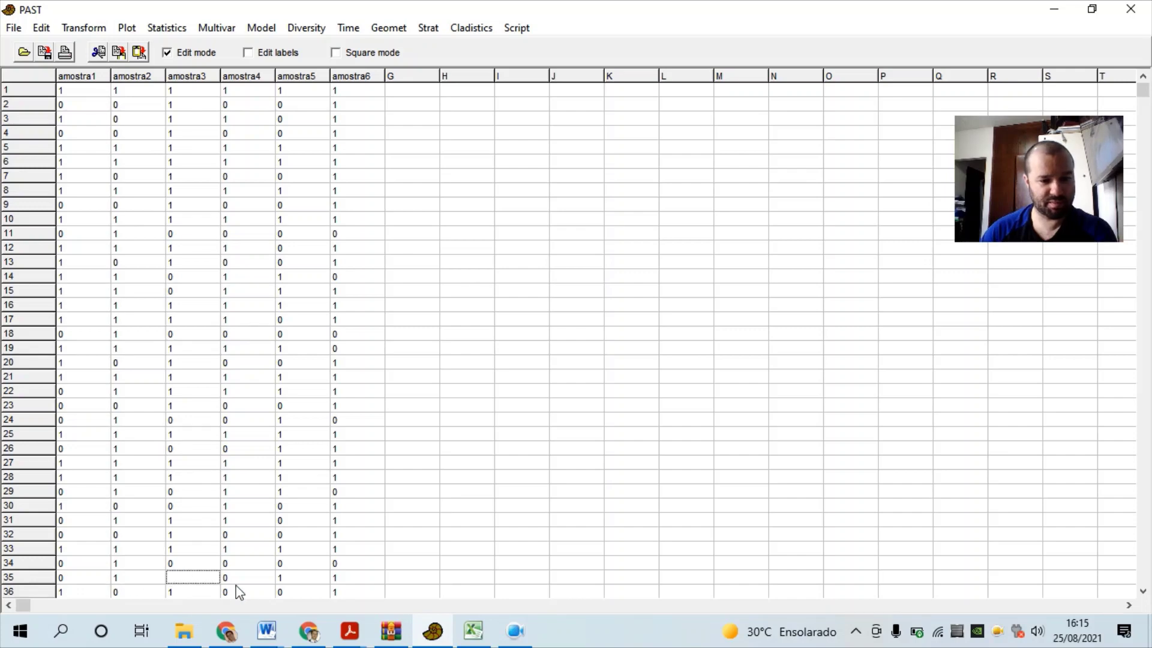
text(0)
key(Down)
key(Down)
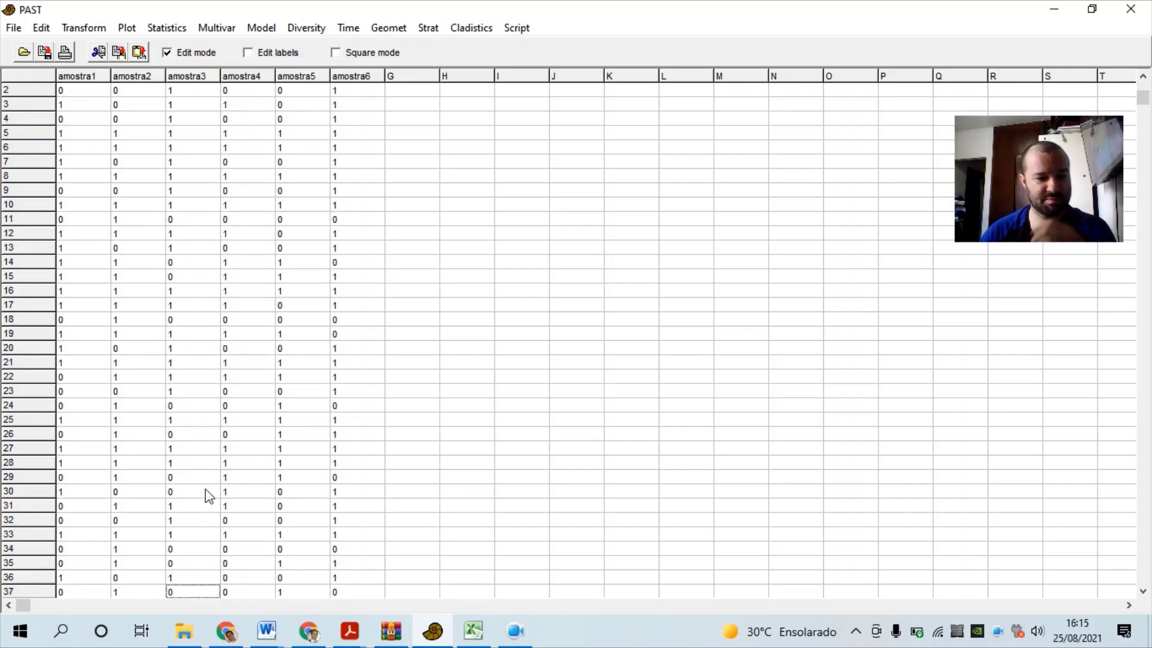
- Check the data rows from 37 down to 76 for further empty cells
click(206, 490)
key(Down)
key(Down)
key(Down)
key(Down)
key(Down)
key(Down)
key(Down)
key(Down)
key(Down)
key(Down)
key(Down)
key(Down)
key(Down)
key(Down)
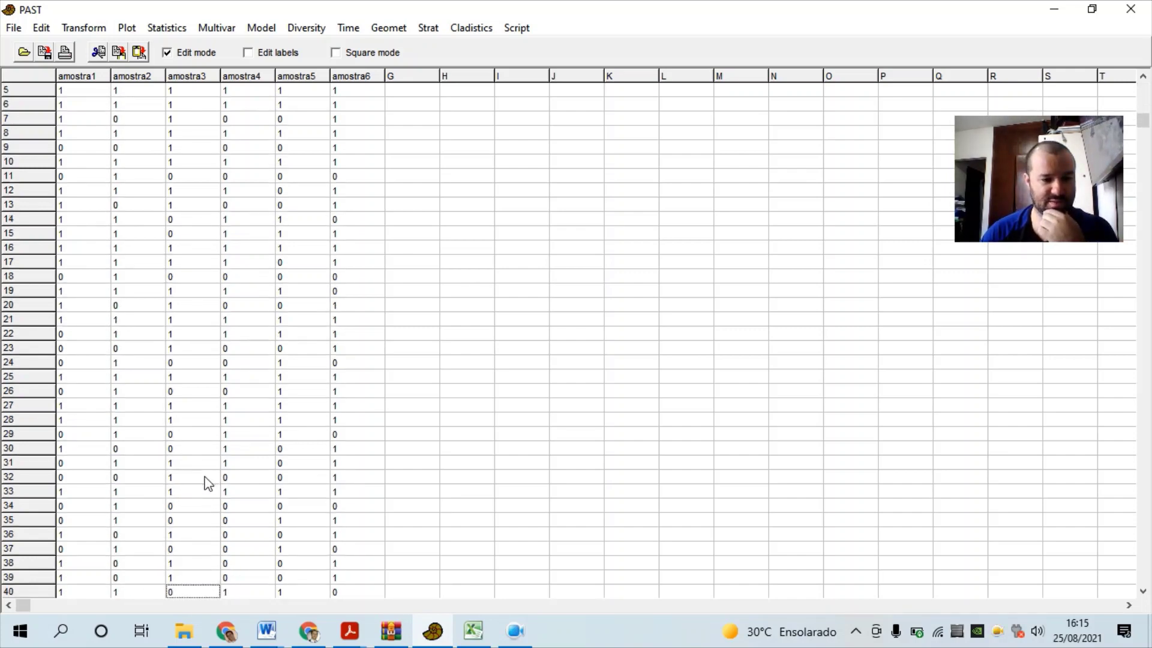
key(Down)
key(Down)
key(Down)
key(Down)
key(Down)
key(Down)
key(Down)
key(Down)
key(Down)
key(Down)
key(Down)
key(Down)
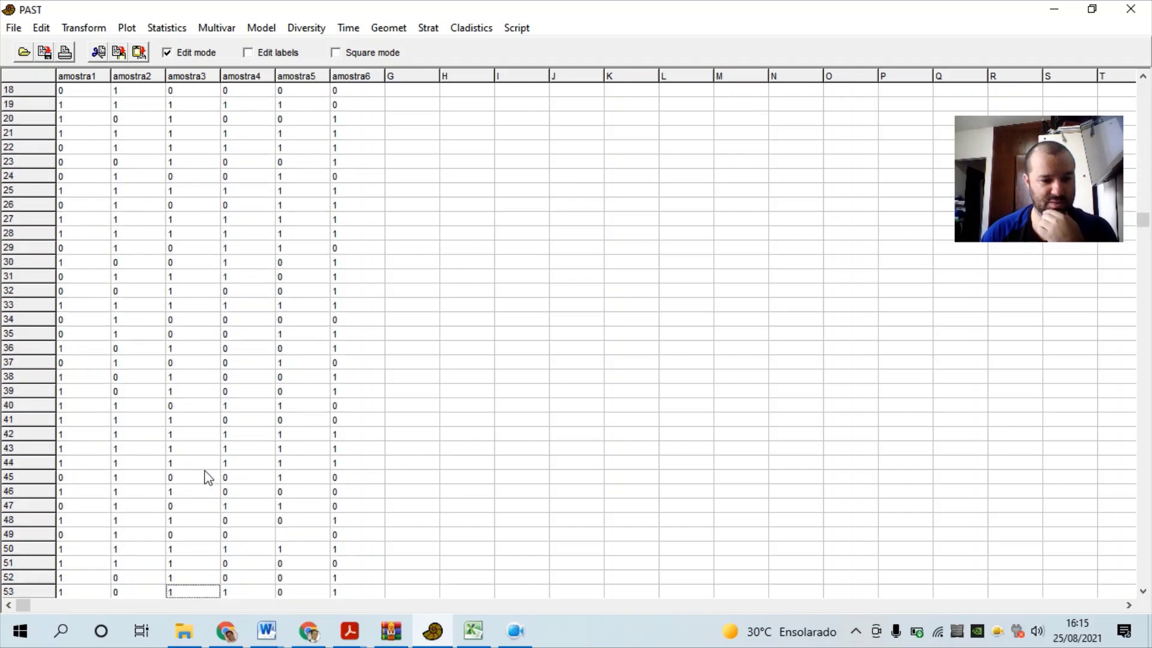
key(Down)
key(Down)
key(Down)
key(Down)
key(Down)
key(Down)
key(Down)
key(Down)
key(Down)
key(Down)
key(Down)
key(Down)
key(Down)
key(Down)
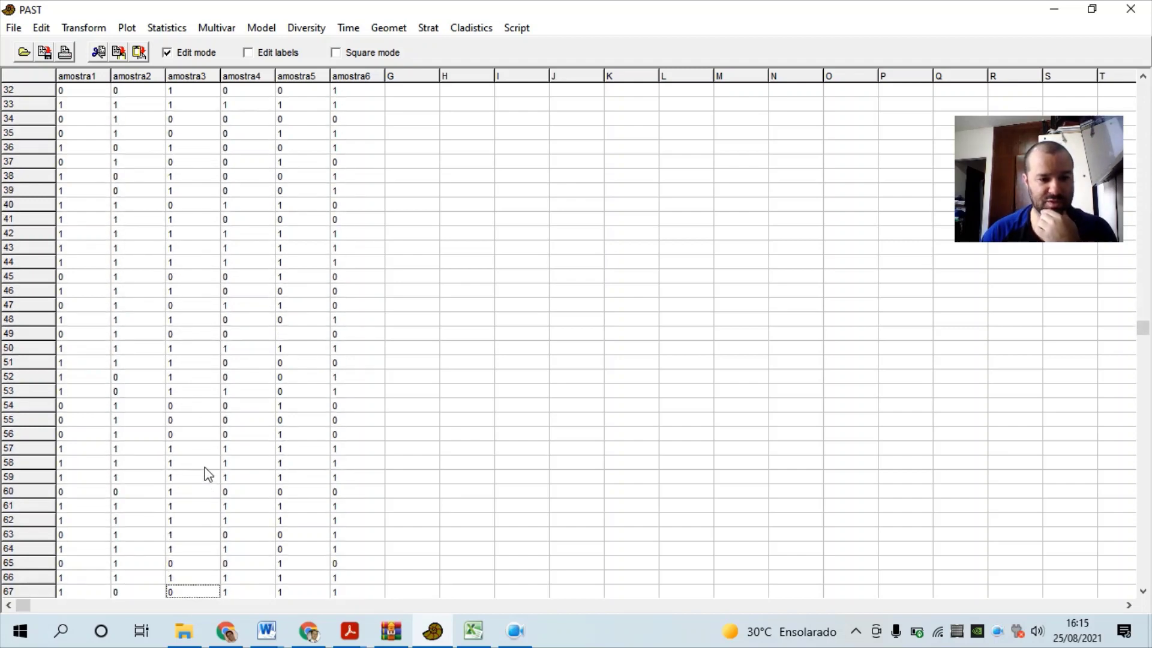
key(Down)
key(Down)
key(Down)
key(Down)
key(Down)
key(Down)
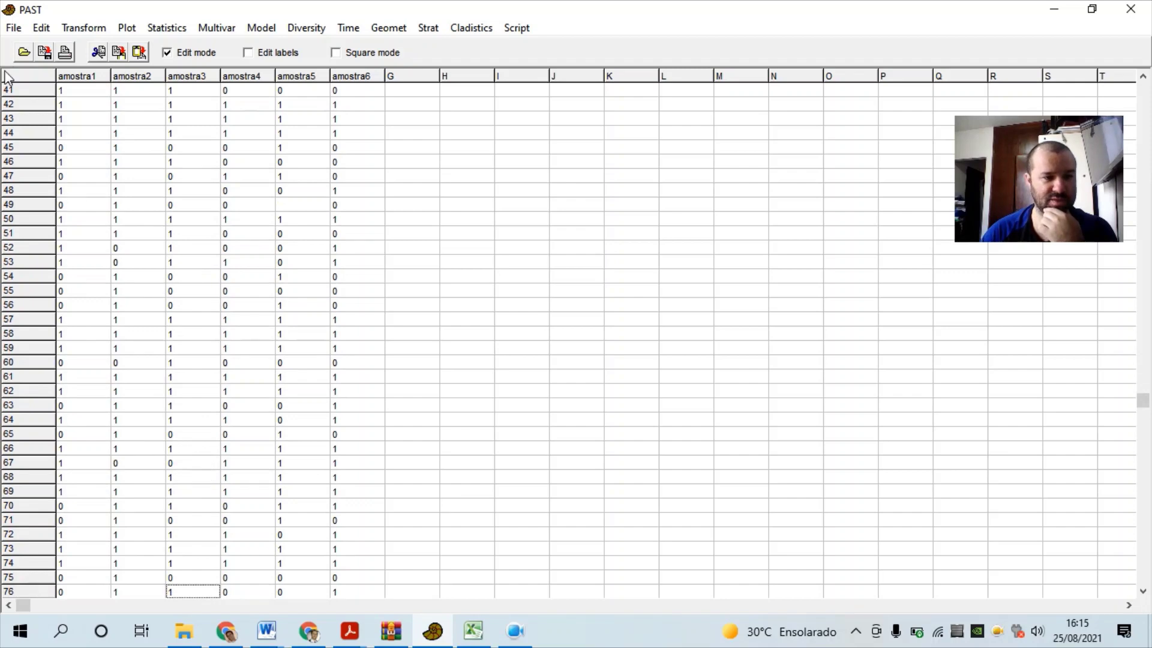
- Try again to calculate the diversity indices for the whole data table
click(24, 75)
click(261, 28)
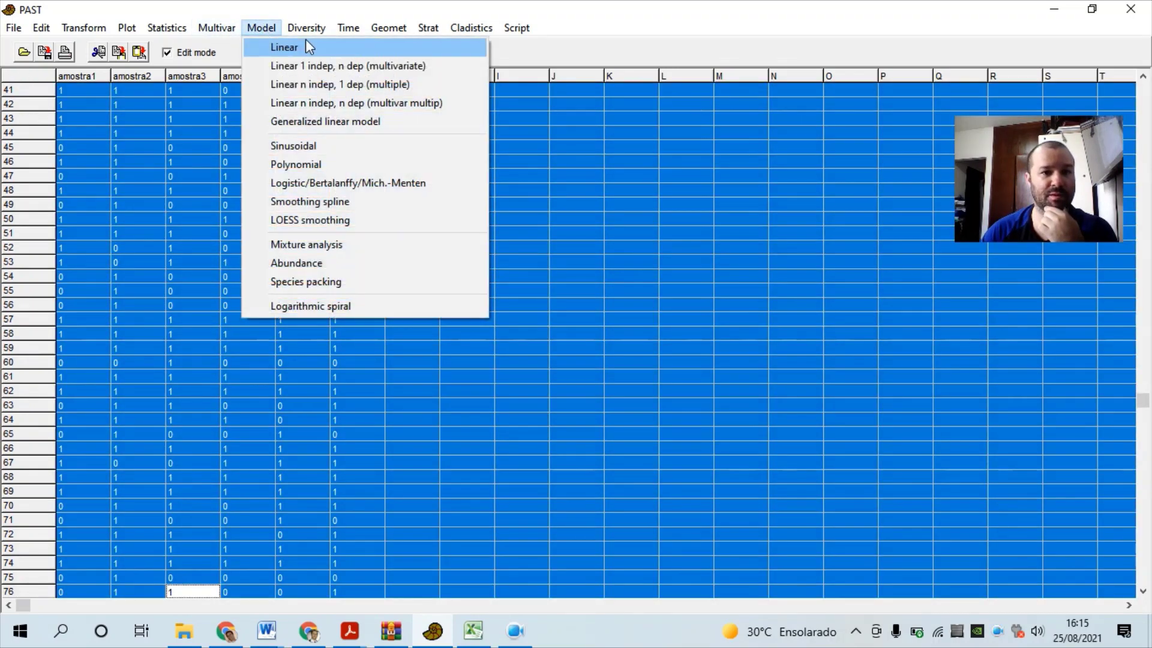
click(313, 51)
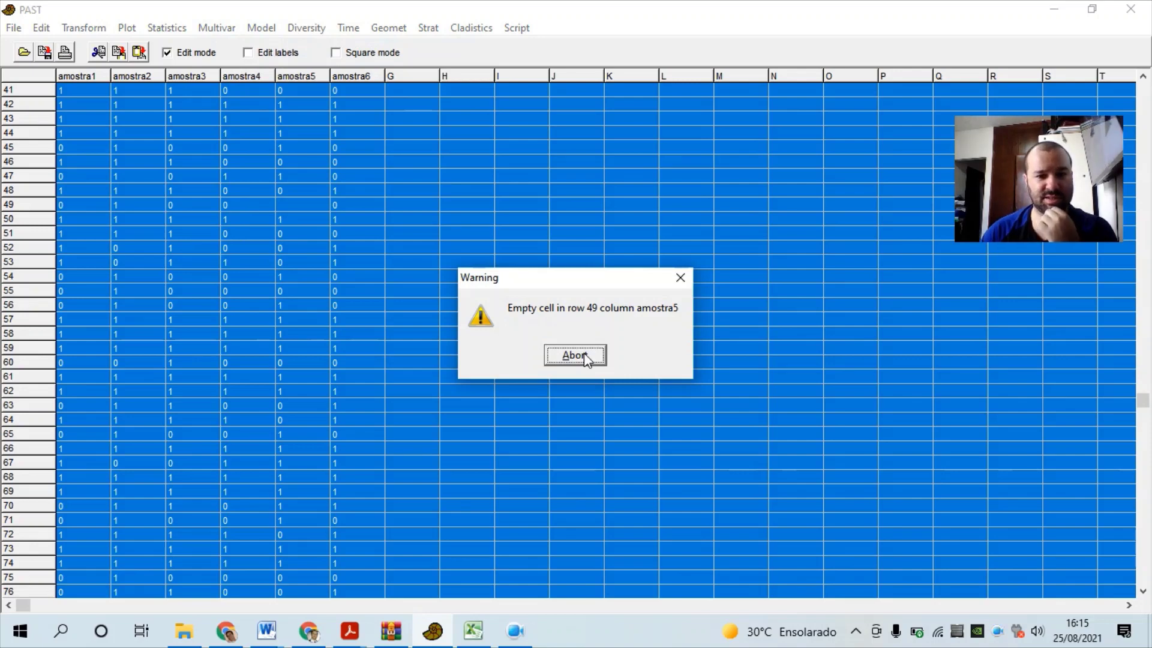
click(584, 354)
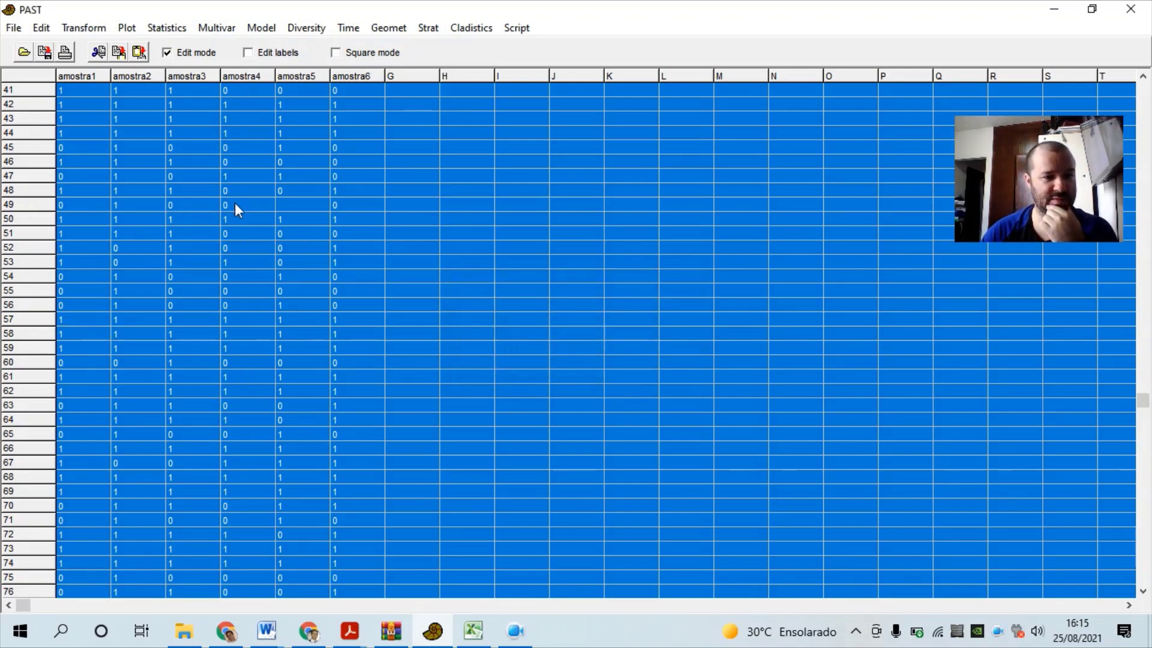
- Fill the empty cell in row 49 of column amostra5 with 9 and calculate diversity indices for the whole table
click(286, 204)
text(9)
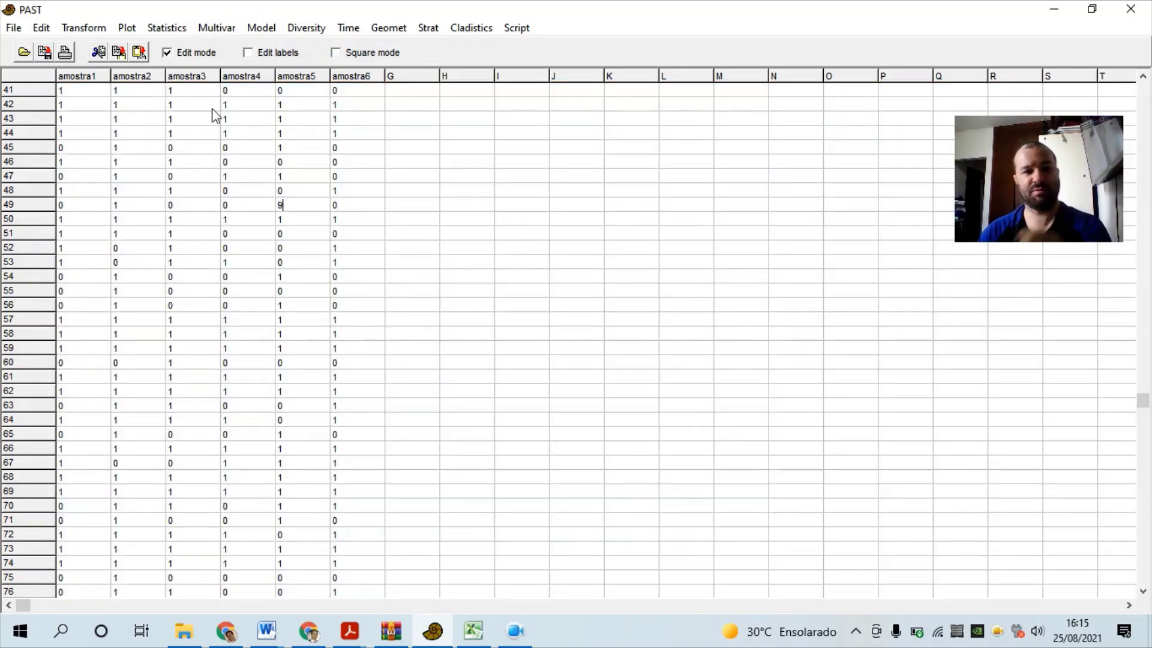
click(41, 78)
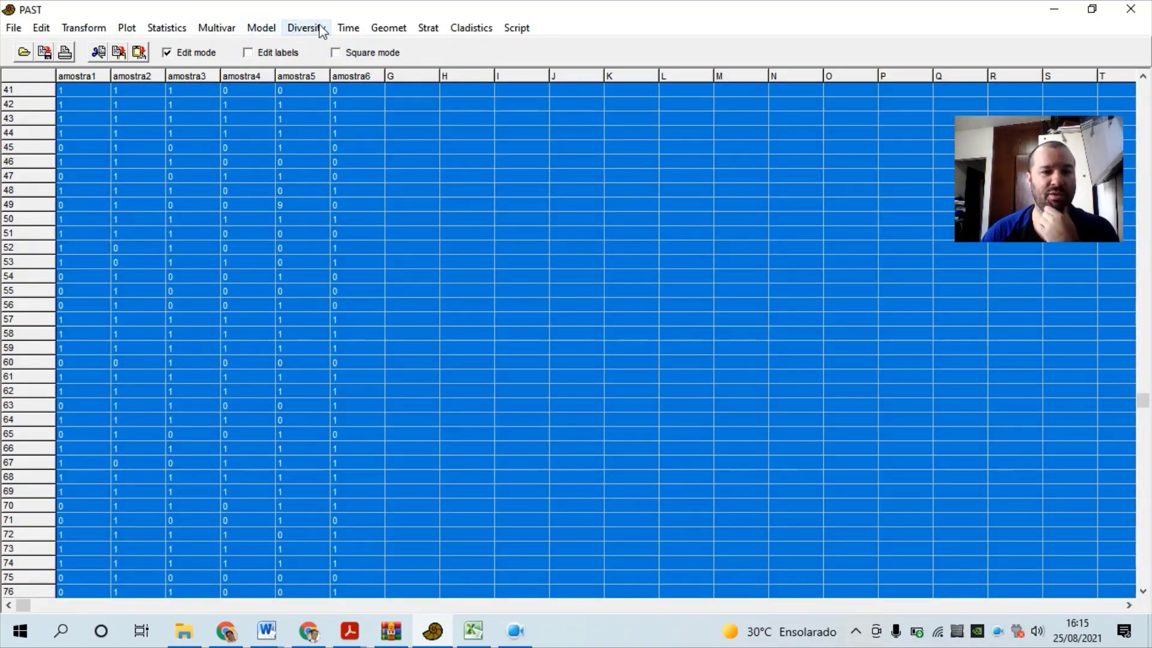
click(304, 29)
click(316, 46)
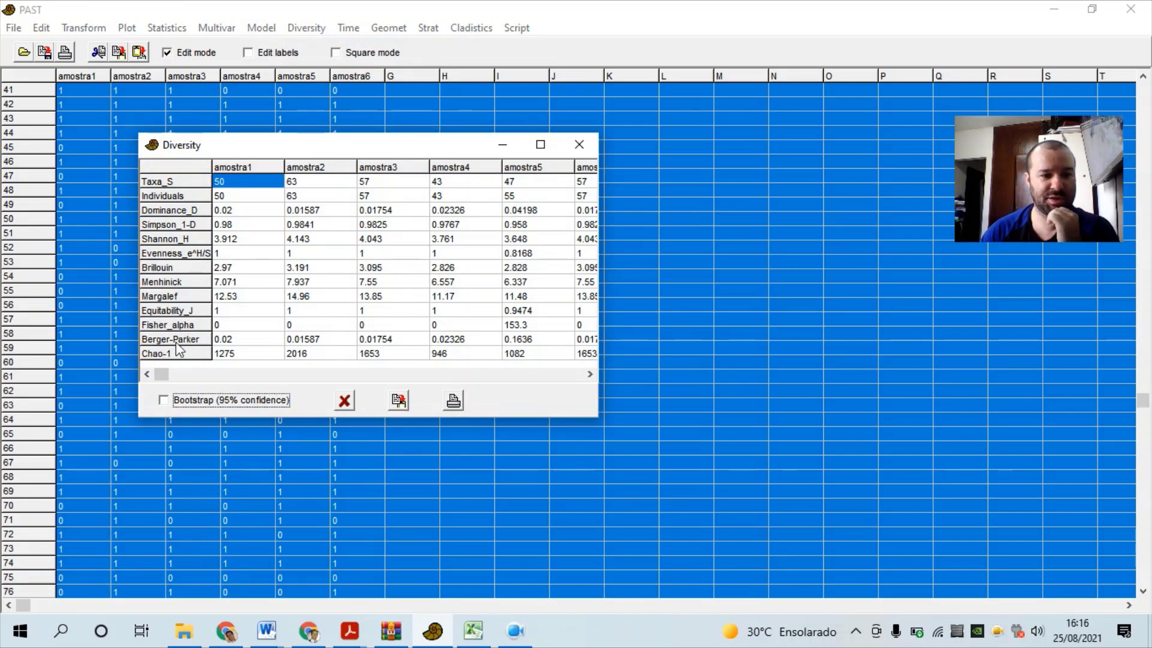
- Add bootstrap 95% confidence limits to the diversity indices and close the results
click(257, 310)
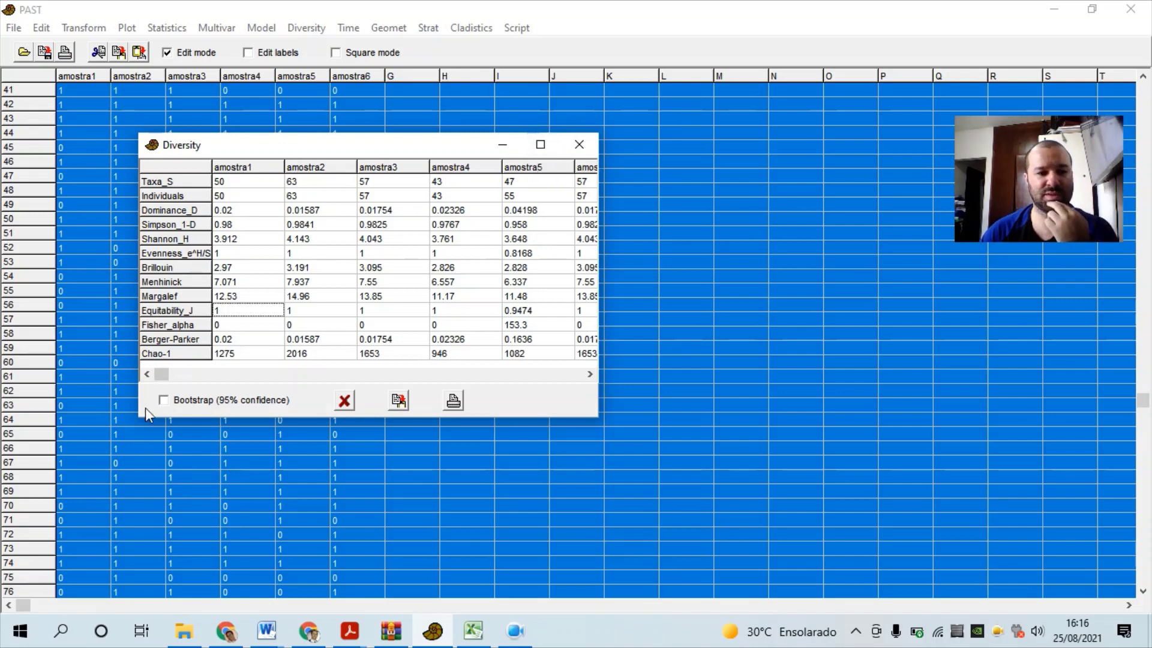
click(163, 400)
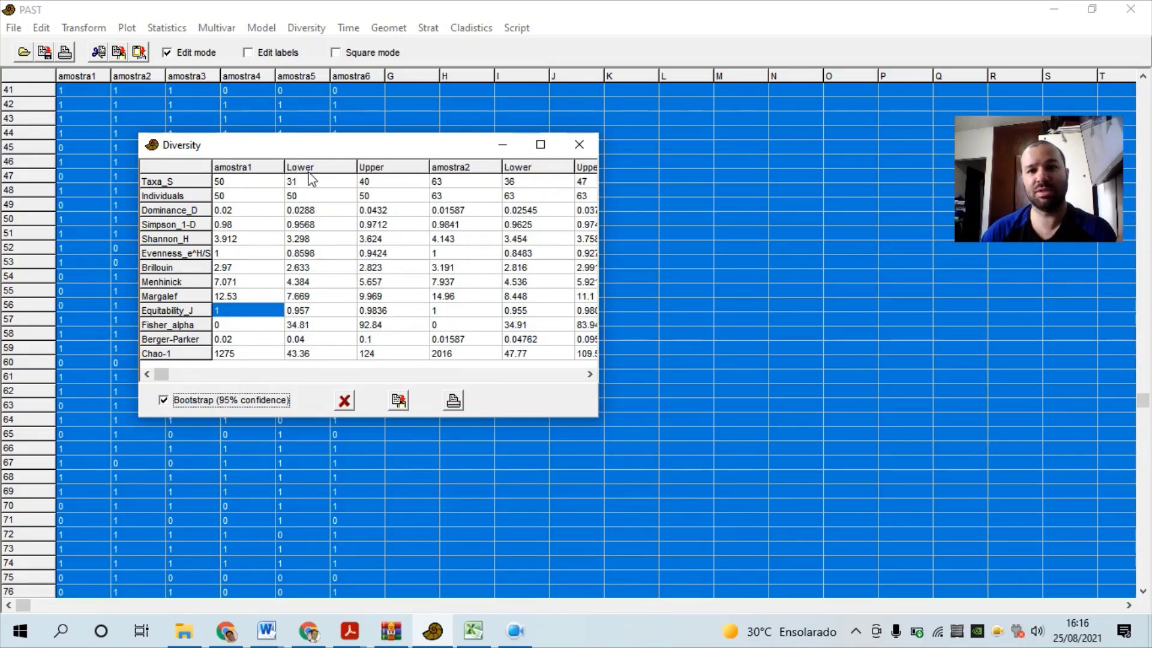
click(578, 146)
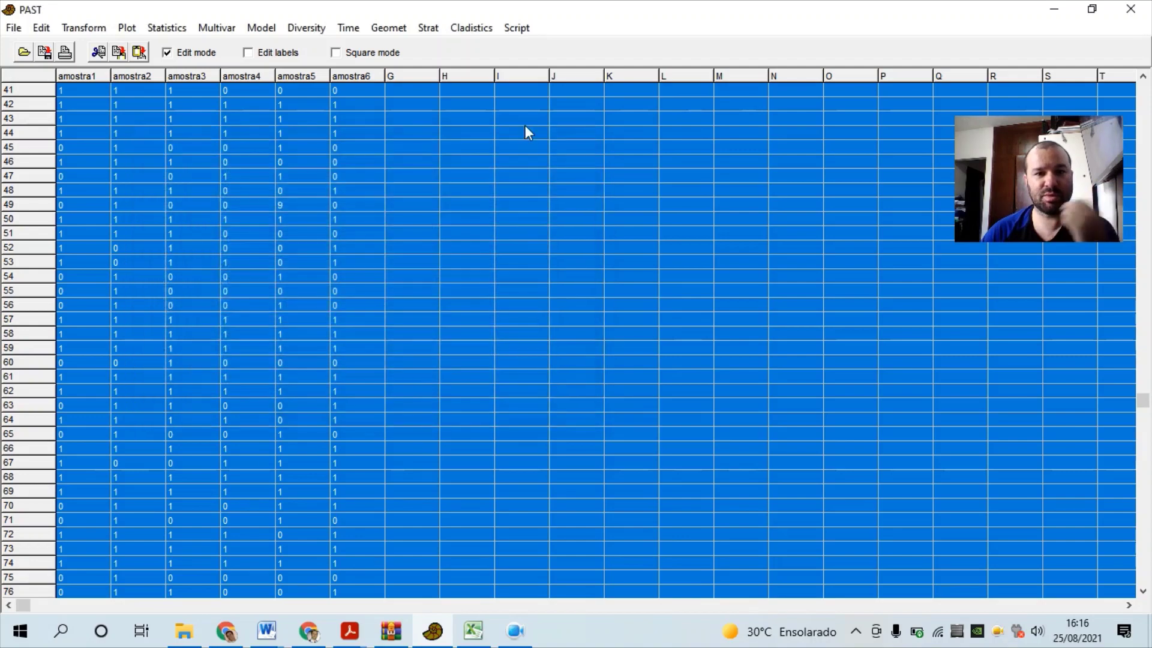
click(306, 27)
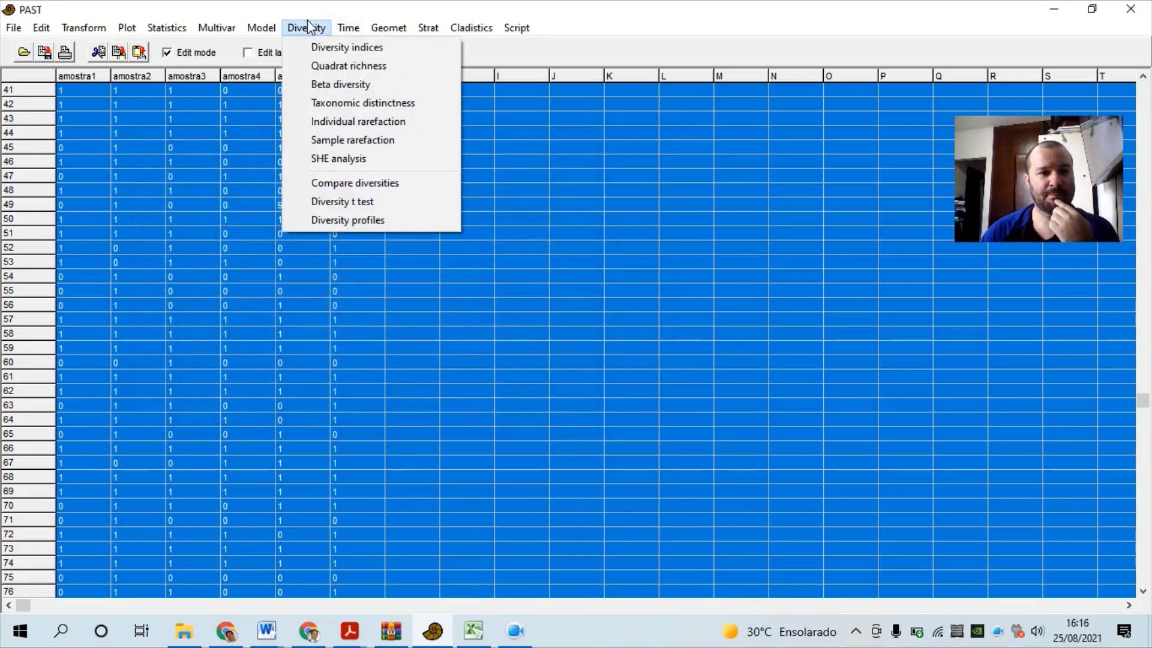
mouse_move(356, 27)
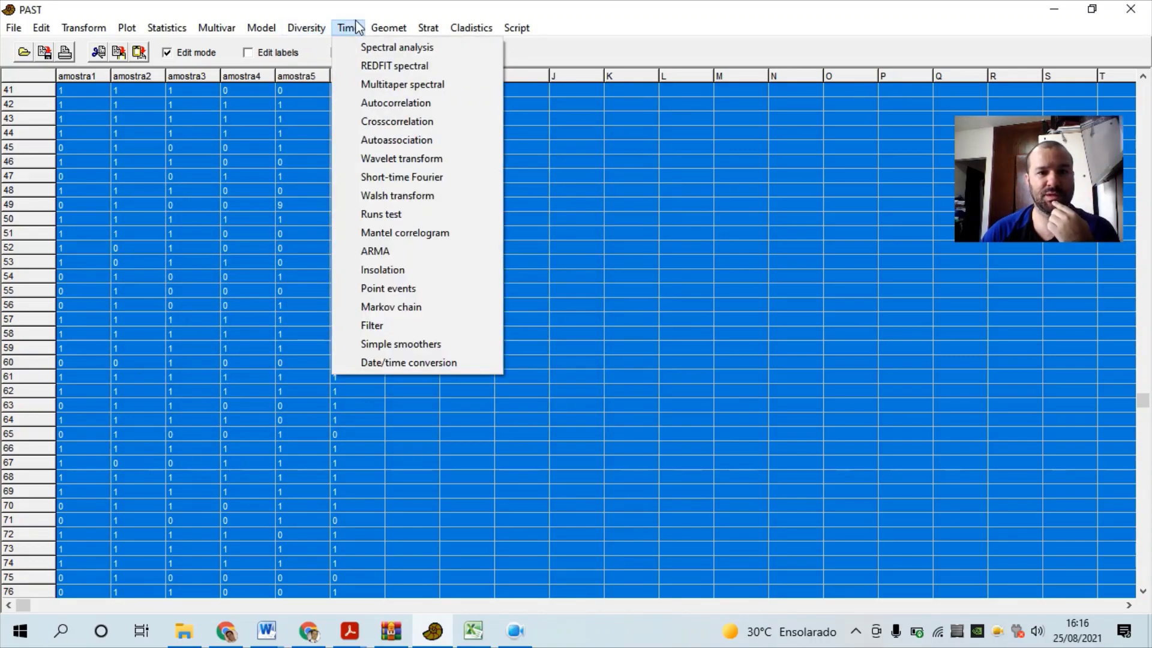
mouse_move(302, 24)
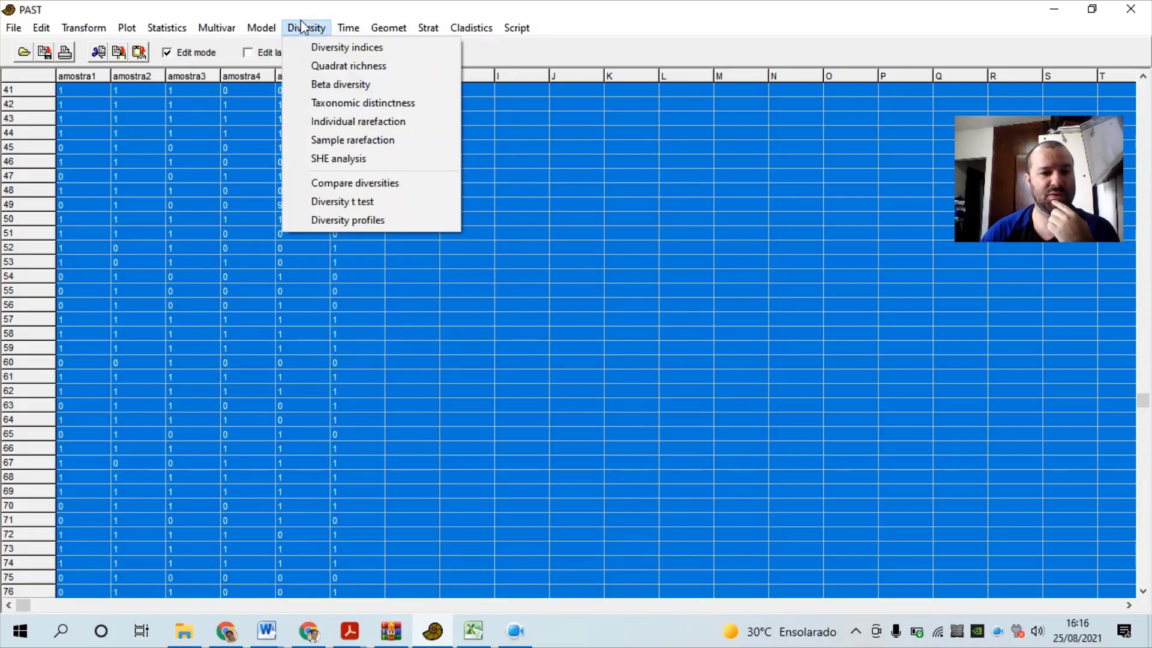
- Run a sample rarefaction on the selected data table, then enlarge and copy its graph
click(344, 142)
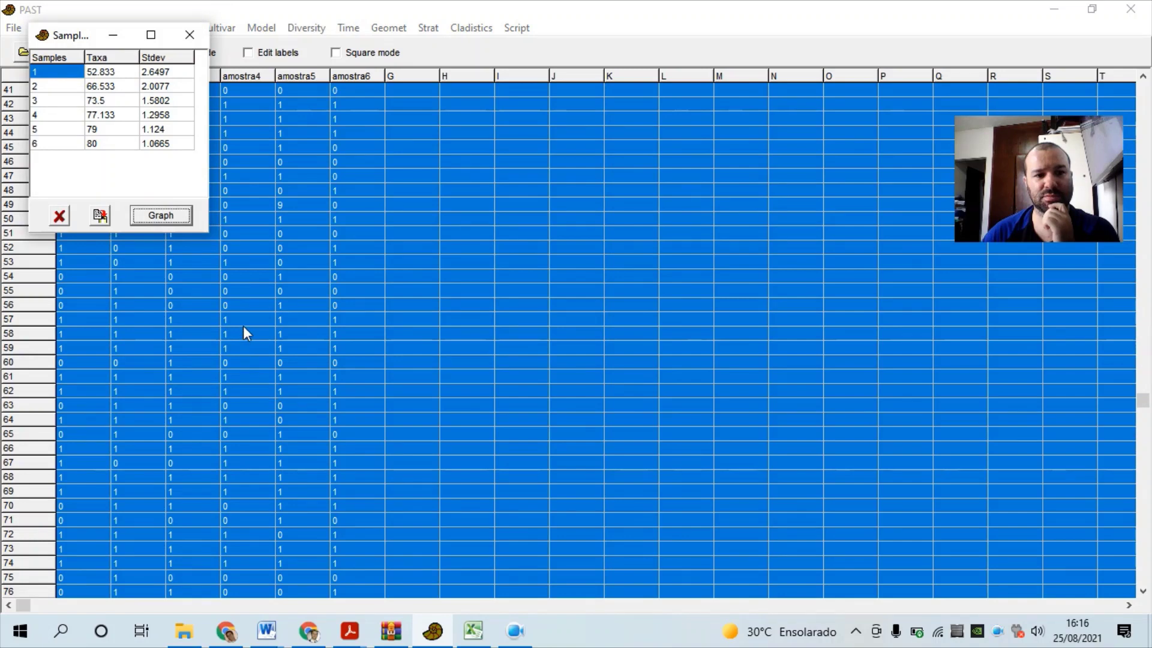
click(160, 215)
drag(185, 38, 364, 54)
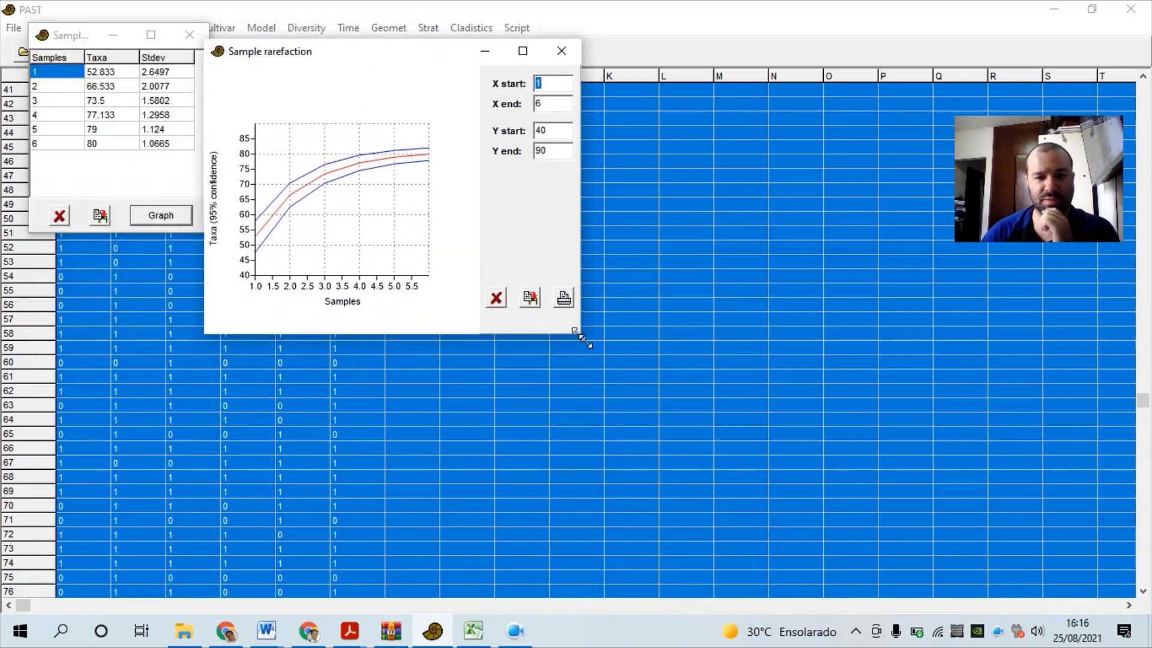
drag(578, 333, 856, 521)
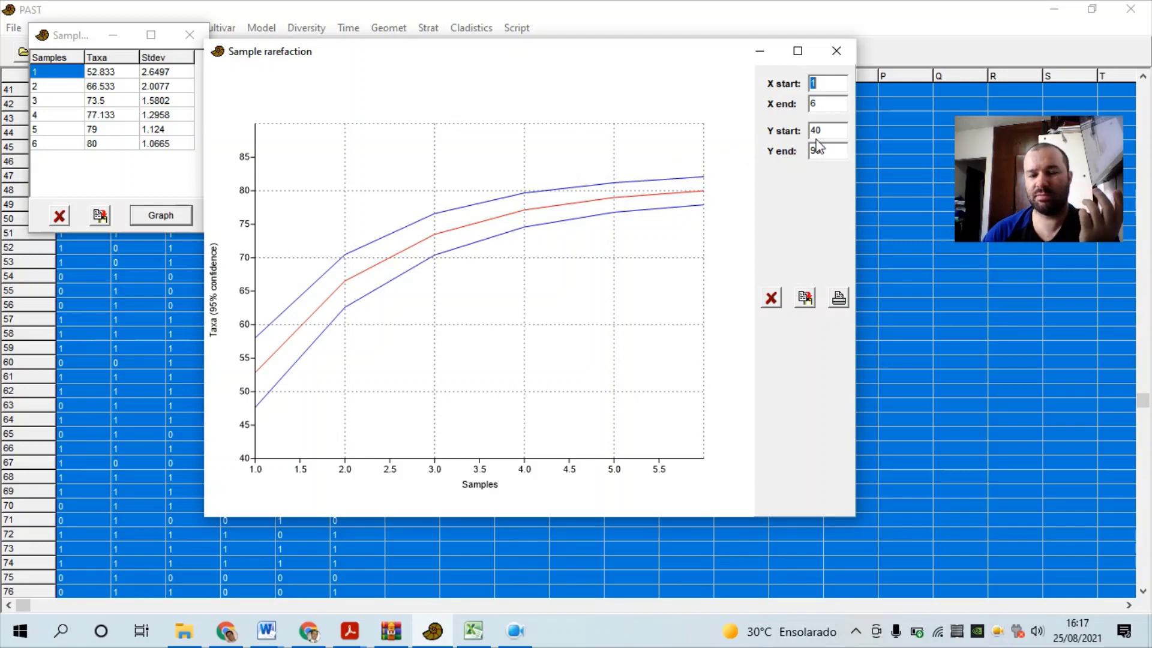
click(806, 298)
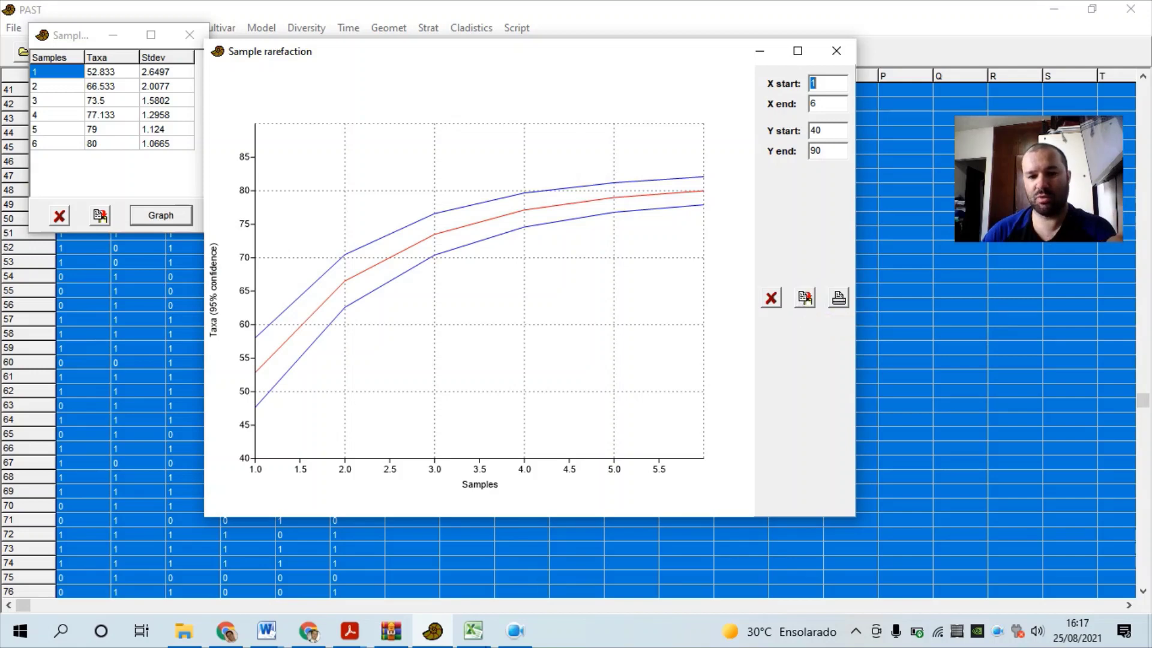
- Switch to Excel, paste the rarefaction graph at cell H14 of Base de dados geral and place it beside the data table
click(473, 631)
click(907, 385)
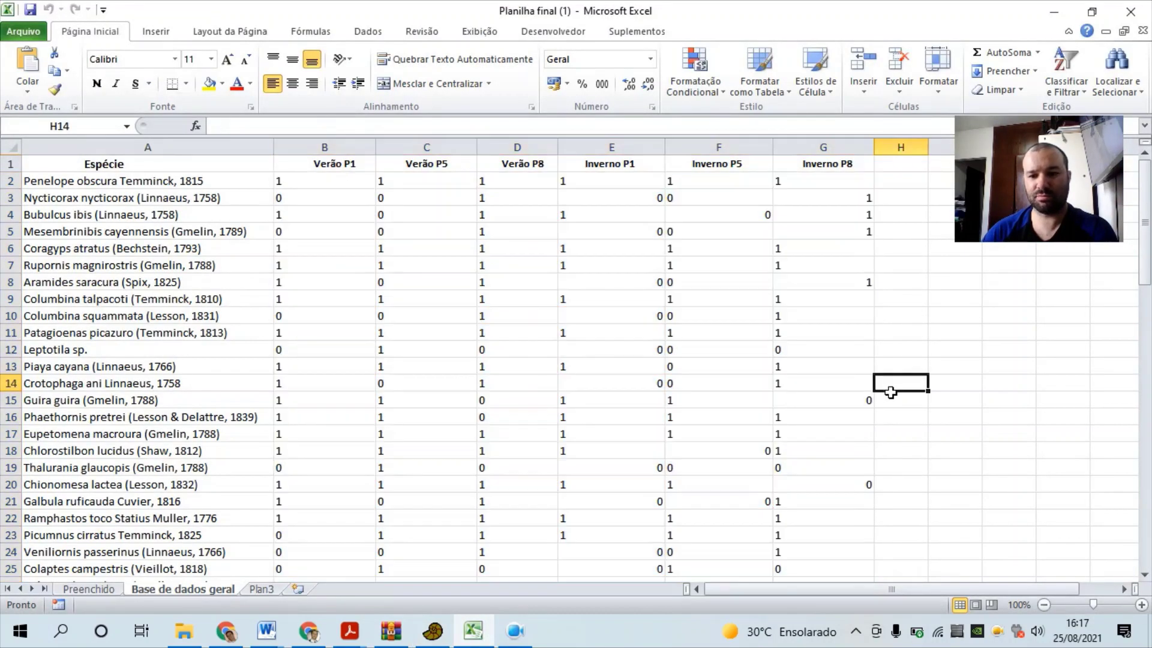
key(ctrl+v)
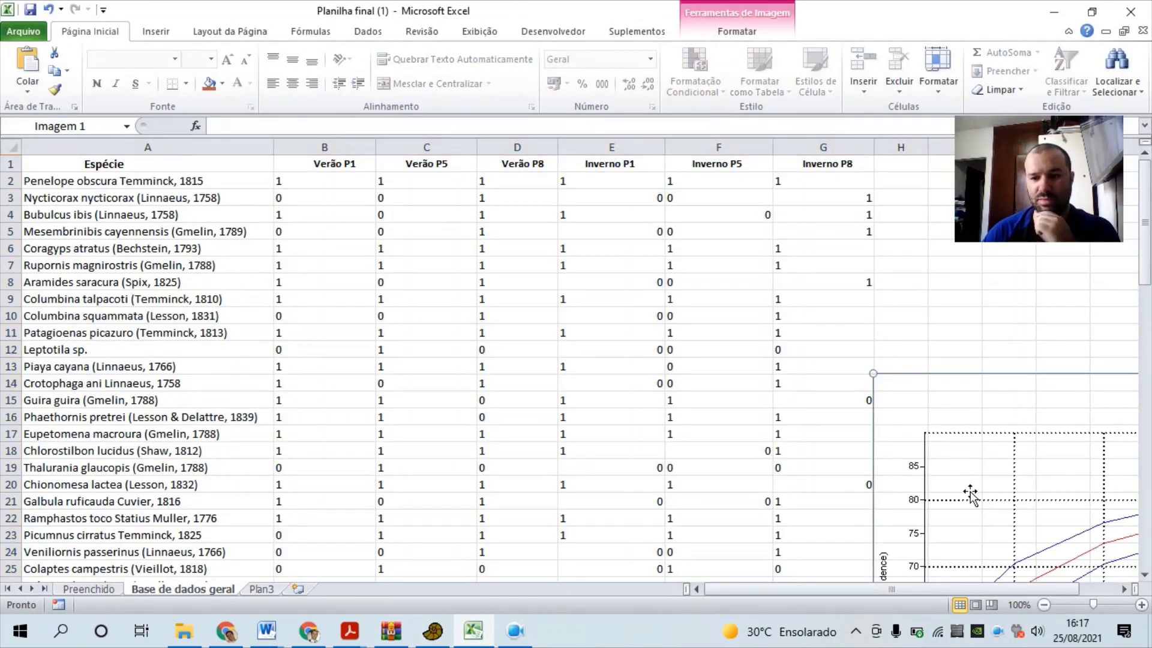
drag(972, 493, 888, 314)
ctrl+scroll(933, 375, down, 1)
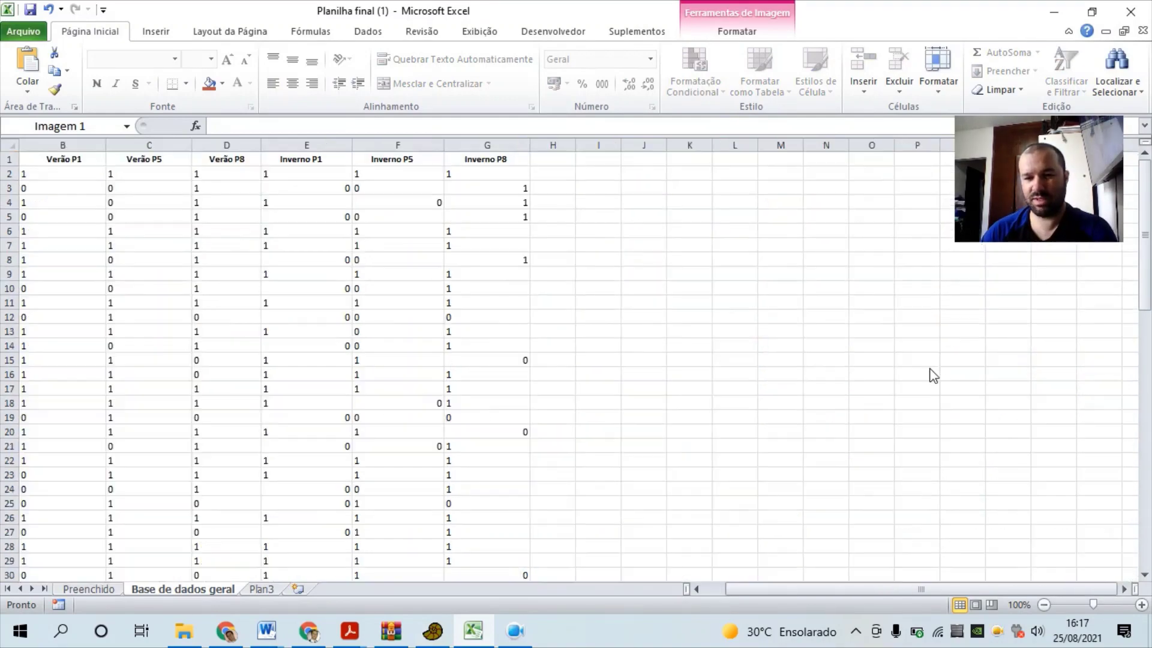
drag(677, 365, 754, 360)
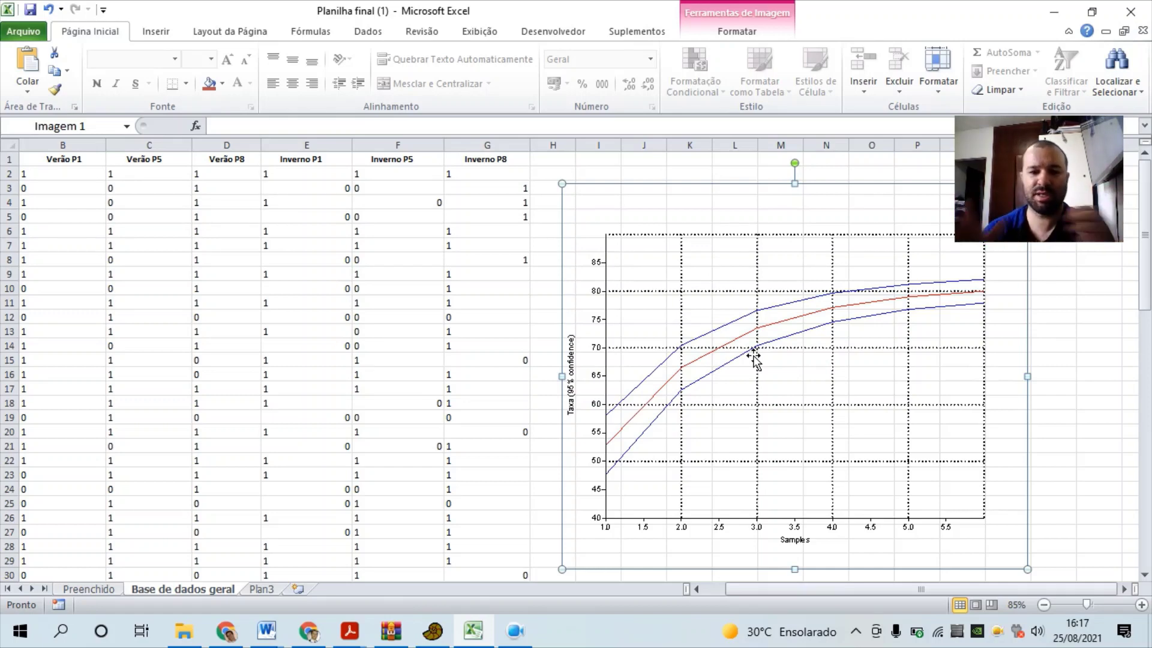
- Switch back to PAST and close the sample rarefaction graph and results
click(432, 631)
click(836, 51)
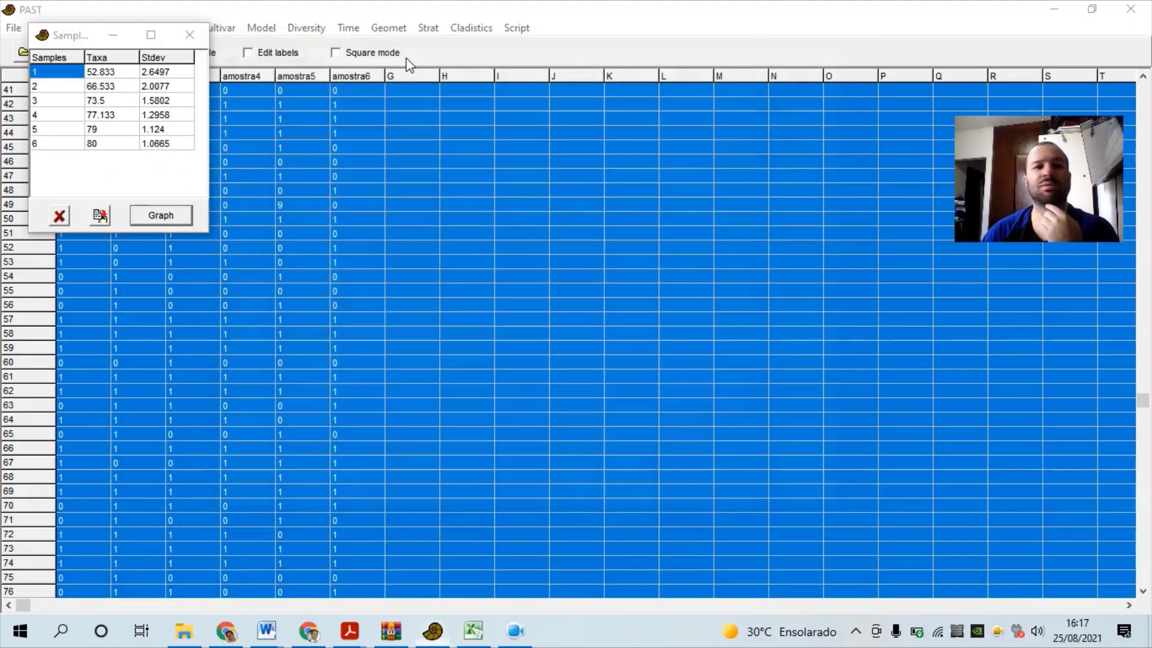
click(190, 35)
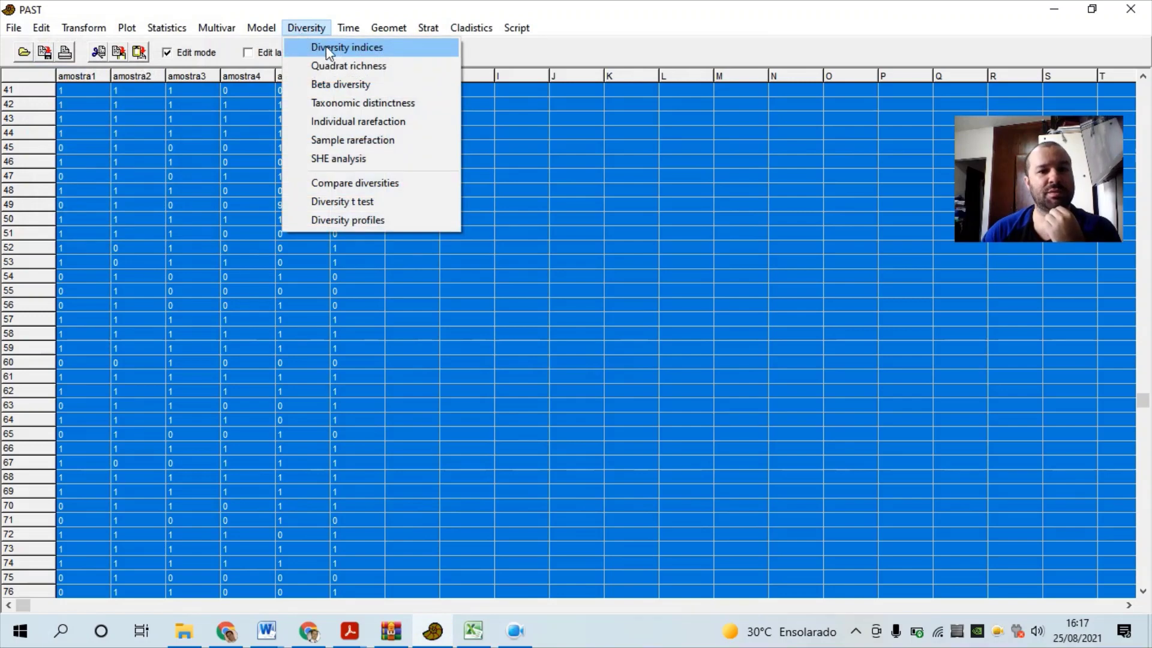
mouse_move(265, 29)
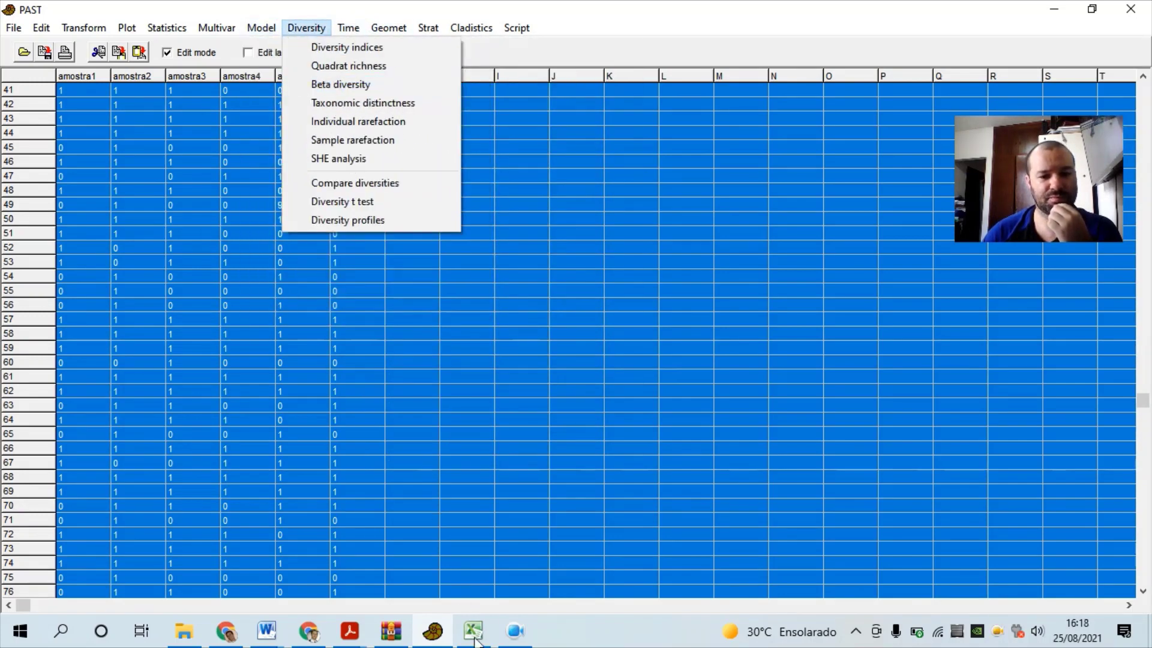
click(516, 630)
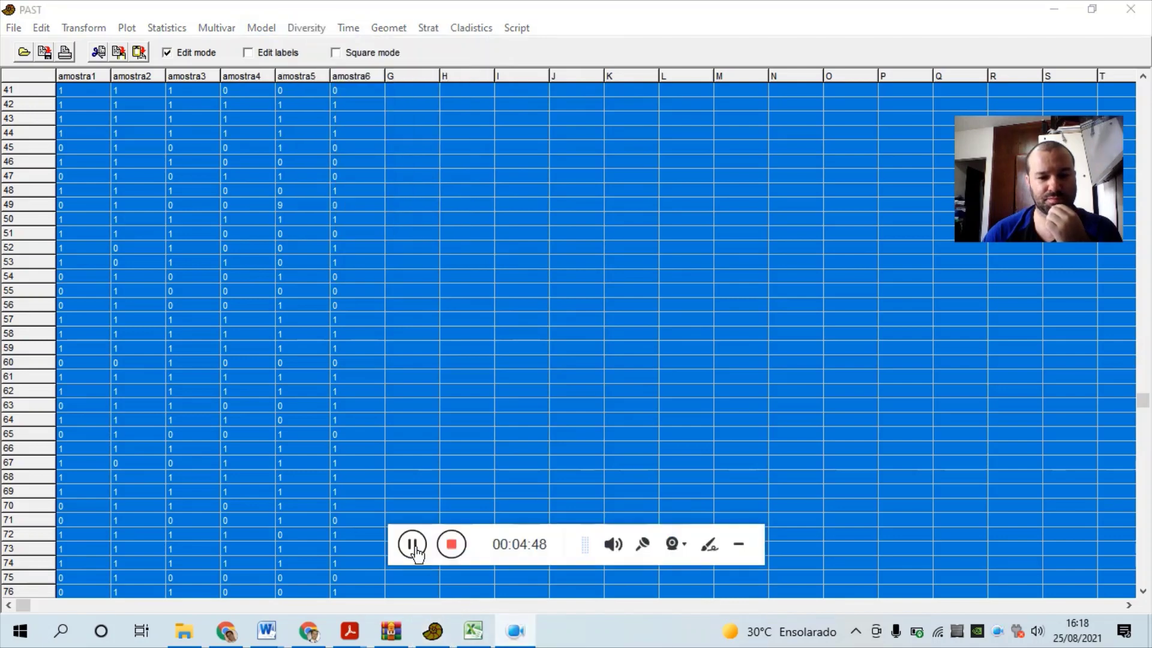
click(743, 546)
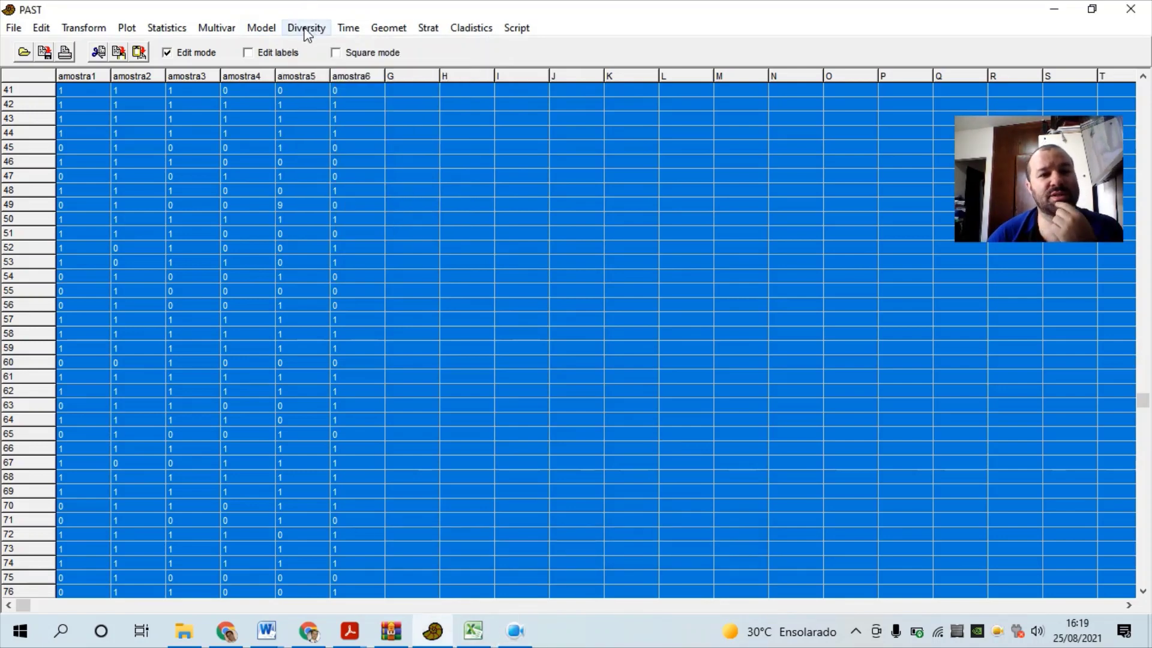
- Review the diversity indices of samples amostra1 to amostra6, then close the results
click(307, 33)
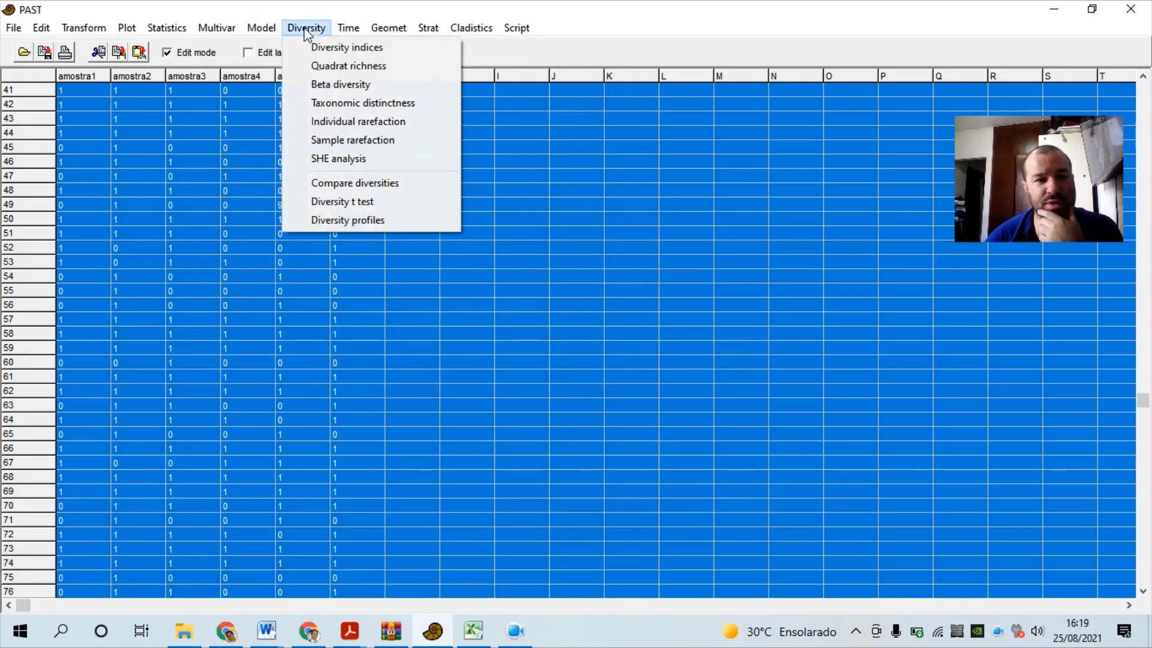
click(335, 48)
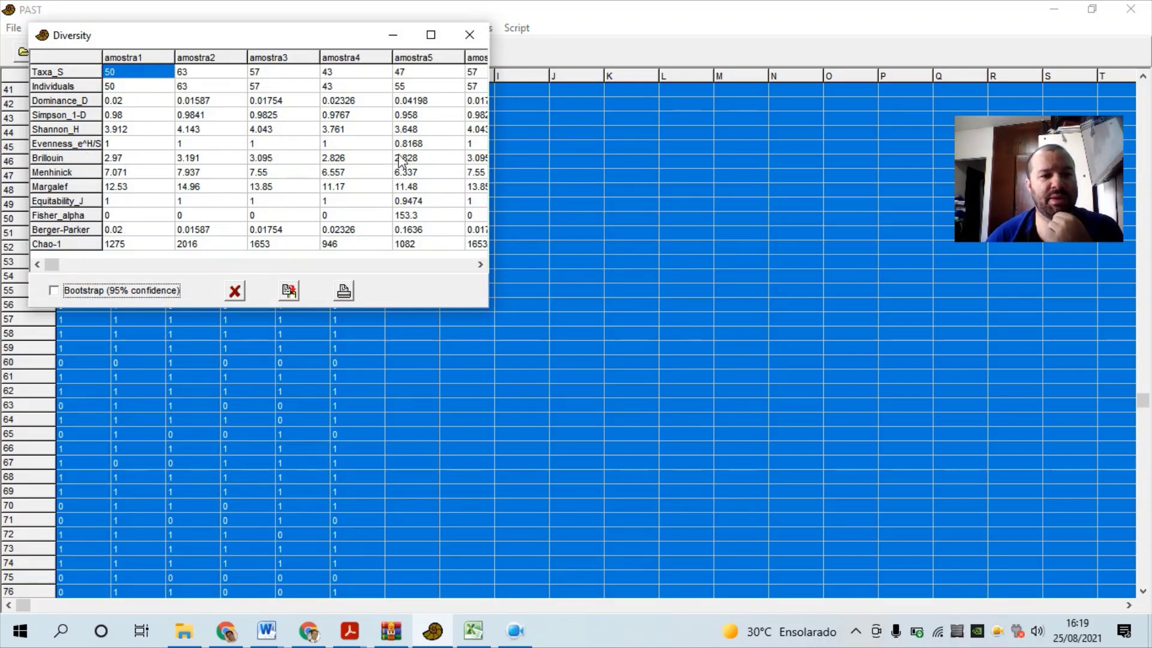
click(469, 35)
- Estimate the quadrat species richness of the whole table, review the estimators and close the results
click(306, 28)
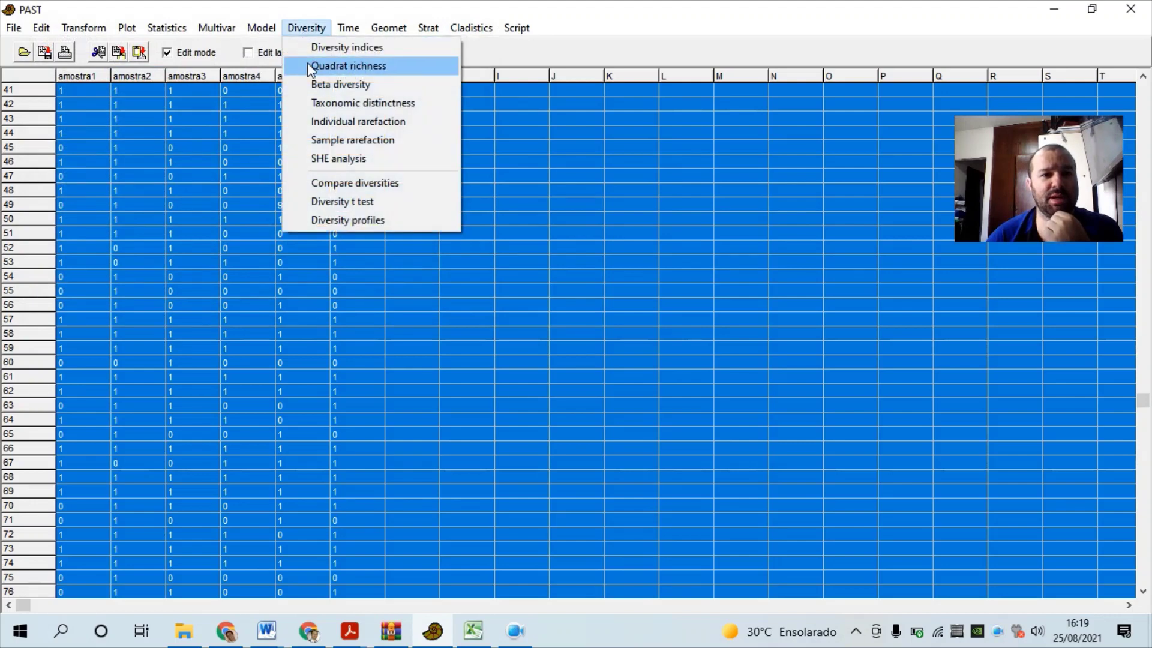
click(307, 65)
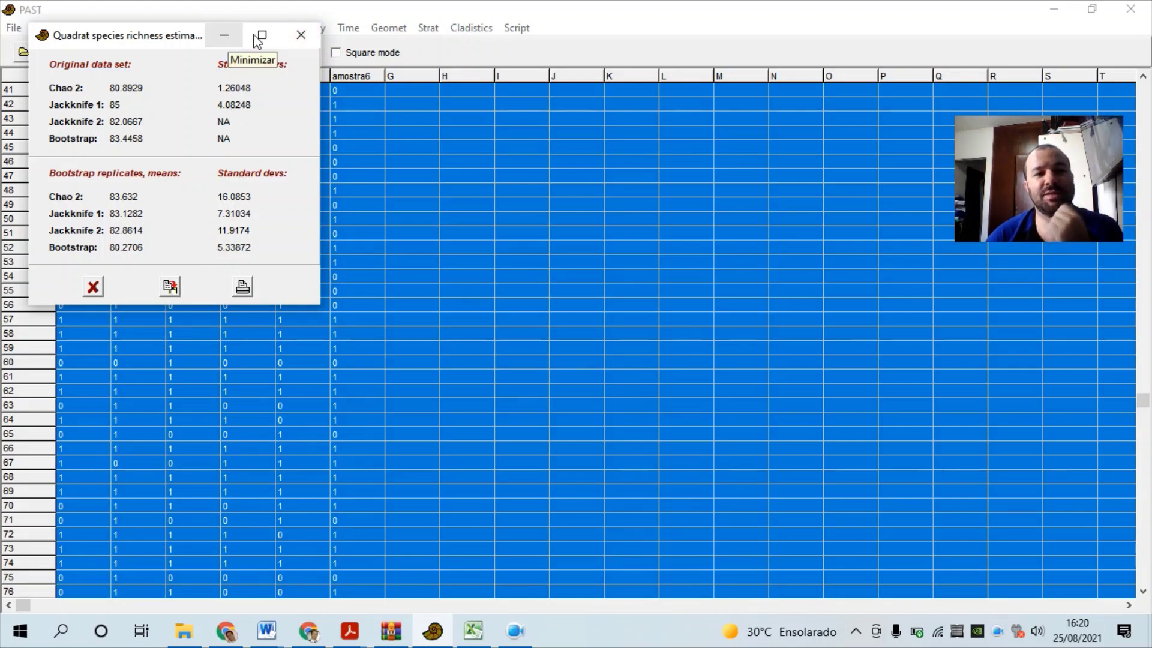
click(300, 33)
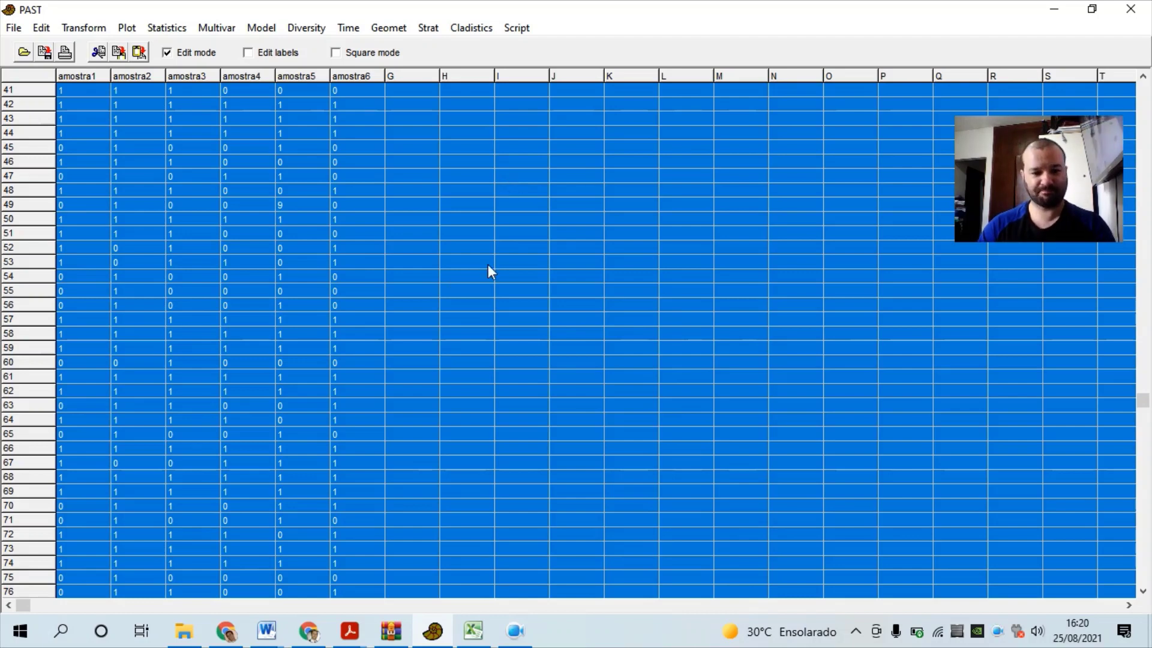
click(514, 630)
click(413, 544)
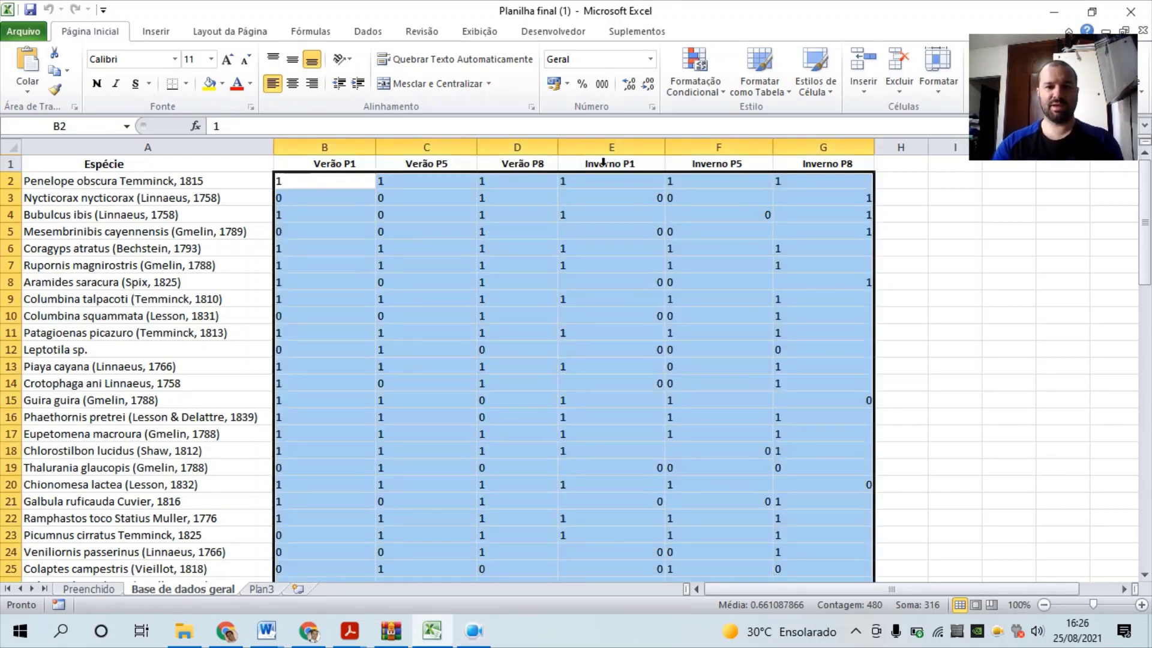
- Compare the Verão and Inverno columns for P1 and for P5, then the two P5 cells of Piaya cayana
click(585, 163)
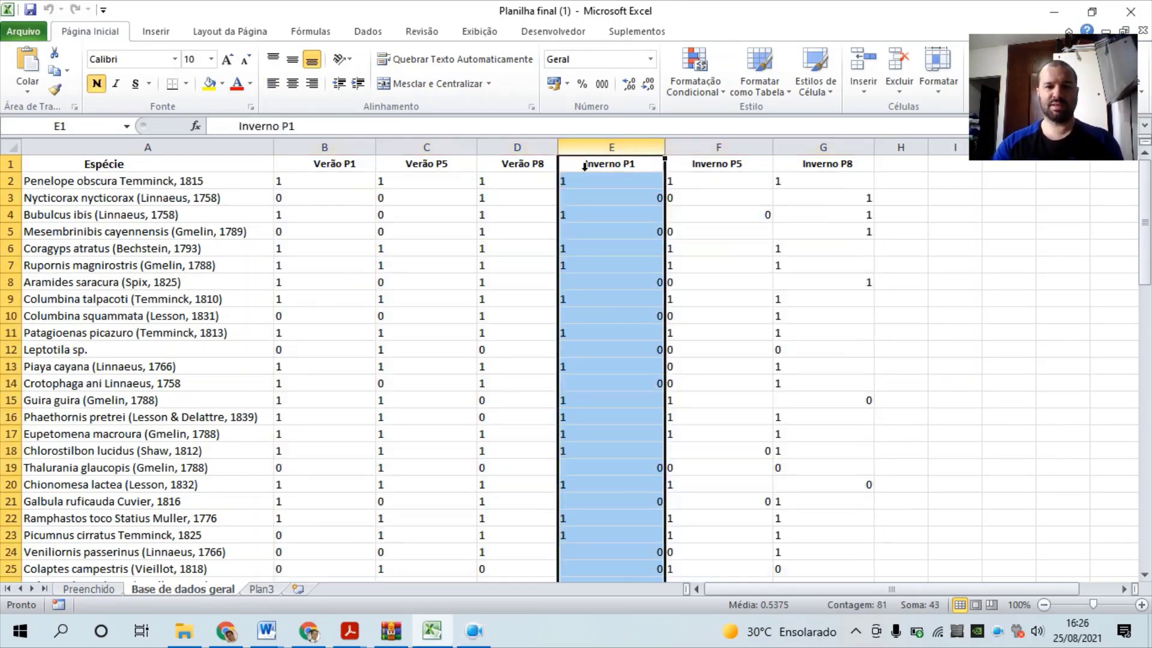
ctrl+click(362, 163)
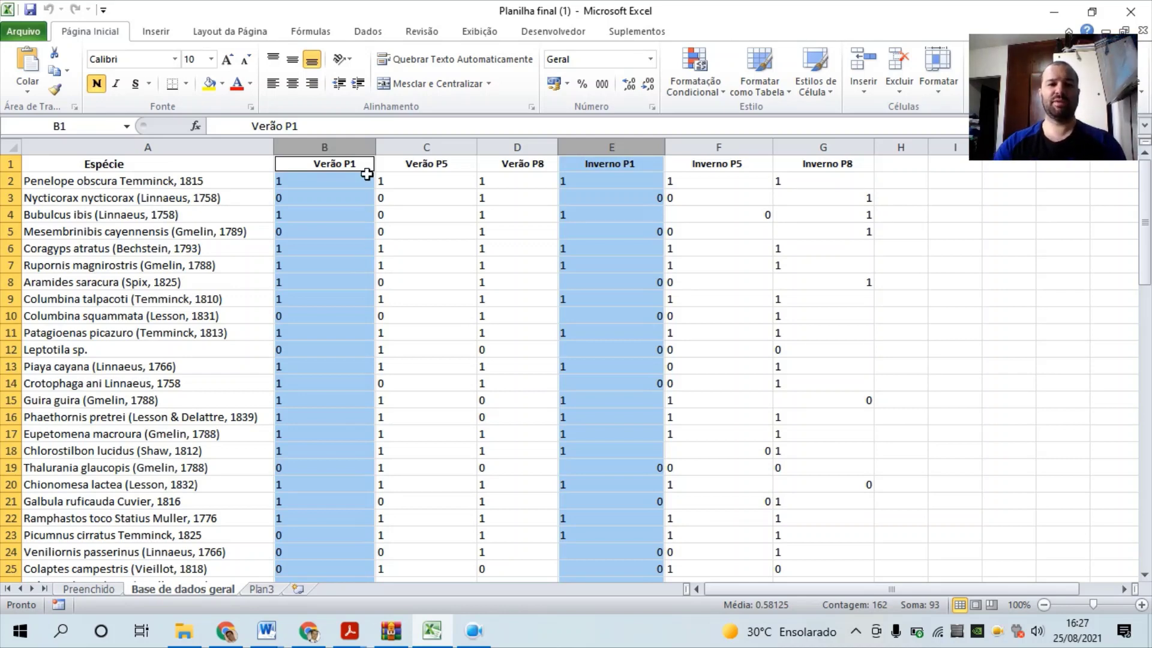
click(428, 150)
ctrl+click(716, 159)
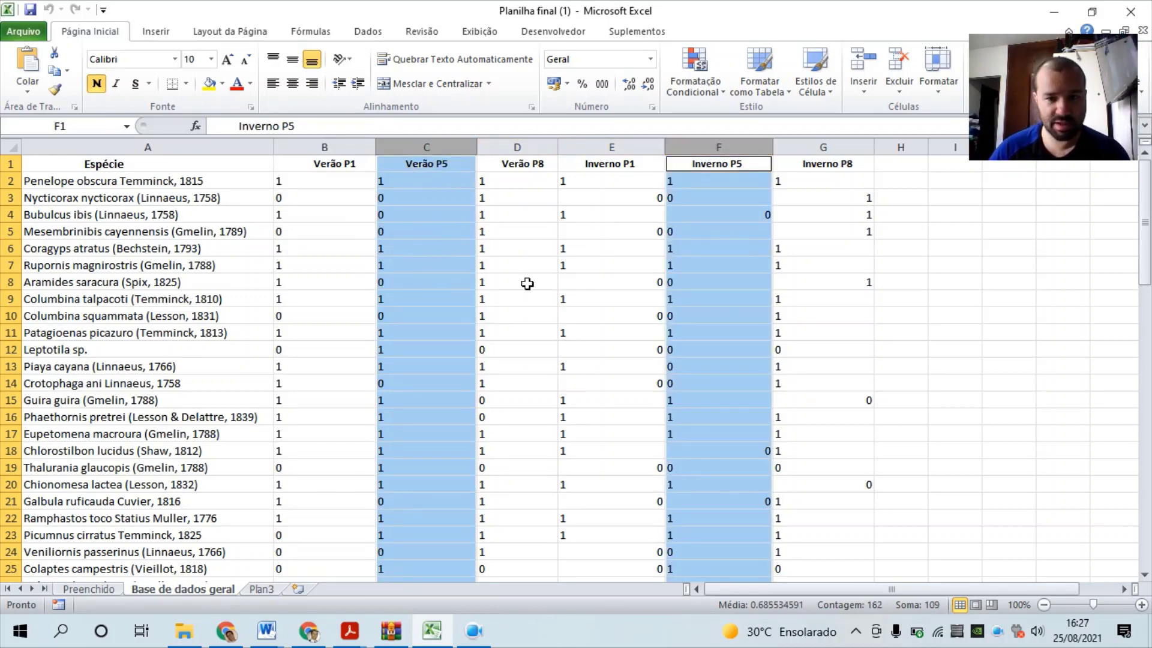
click(397, 372)
ctrl+click(690, 374)
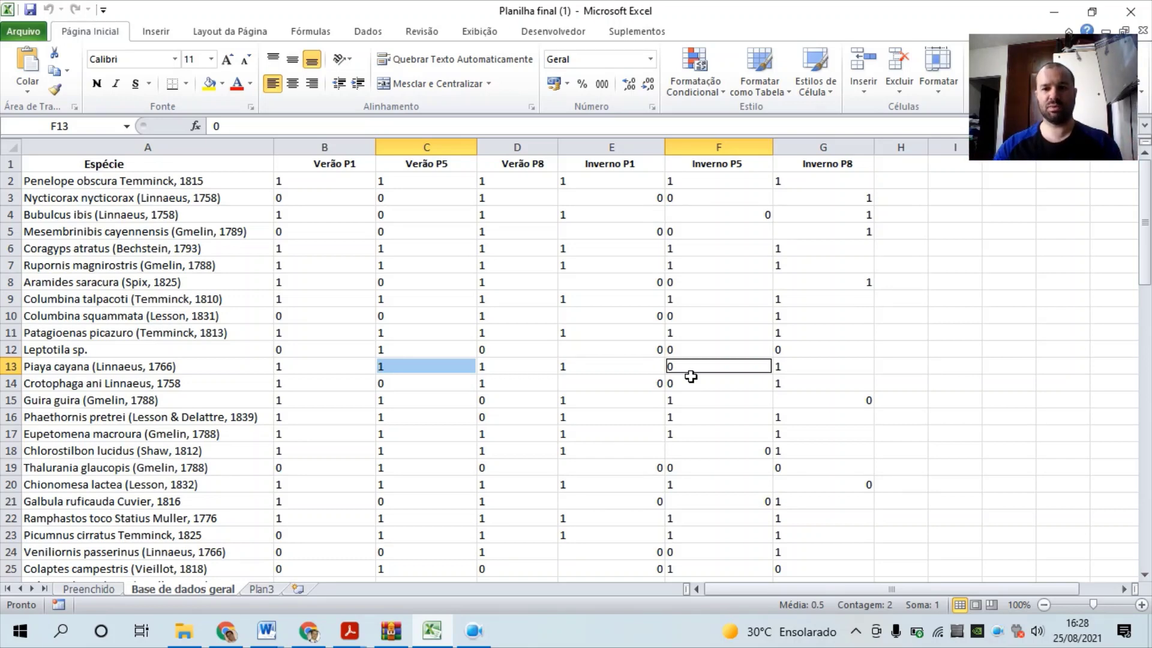
click(474, 630)
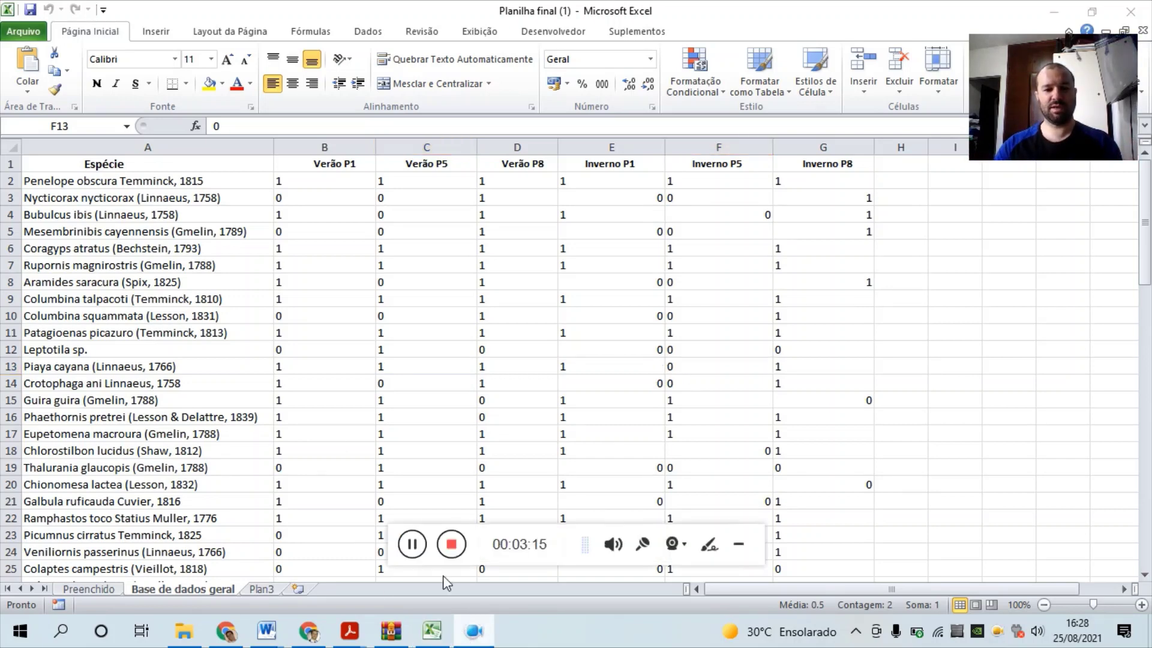
click(423, 547)
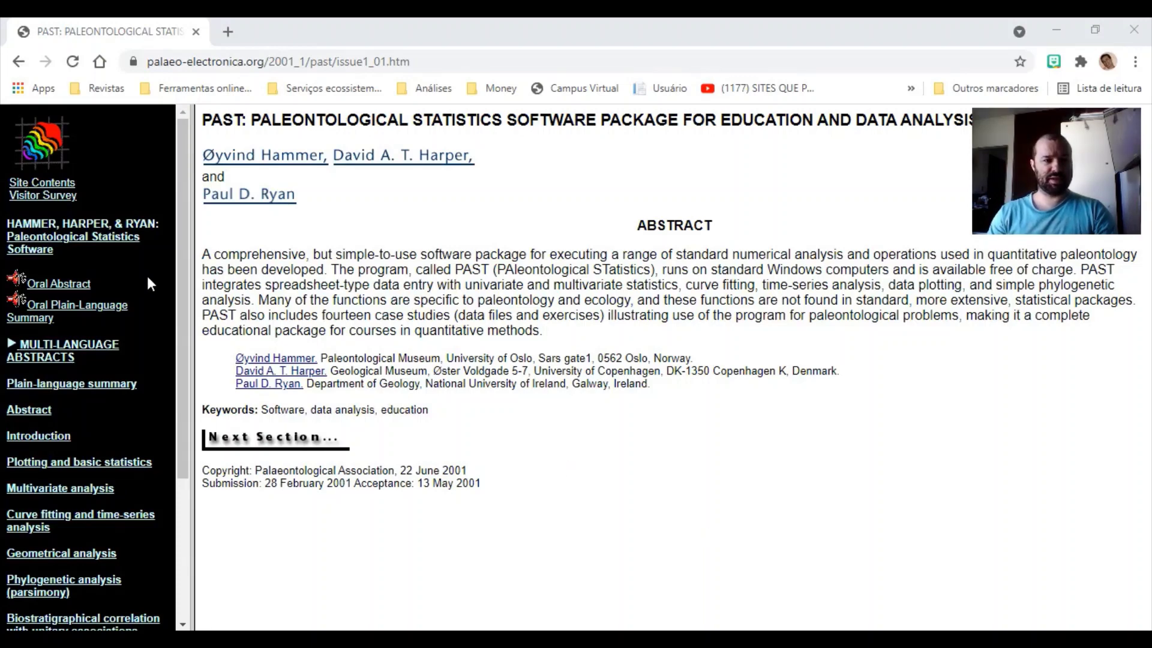
- Look through the section links of the online article about the PAST software package
scroll(149, 277, down, 3)
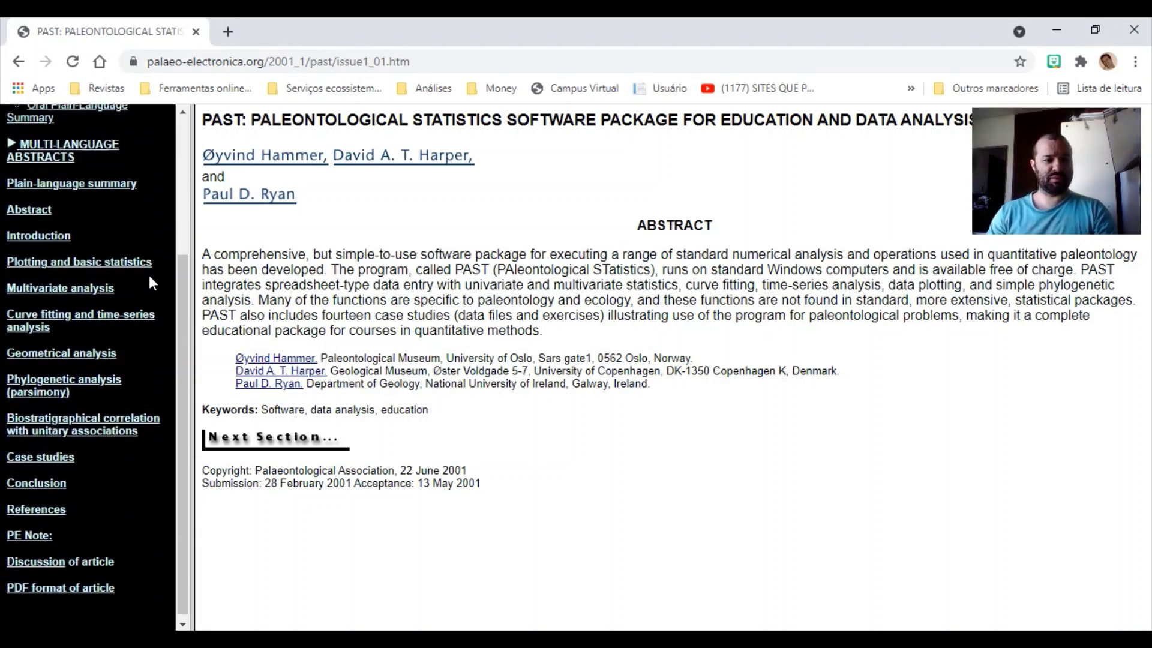
scroll(150, 277, up, 3)
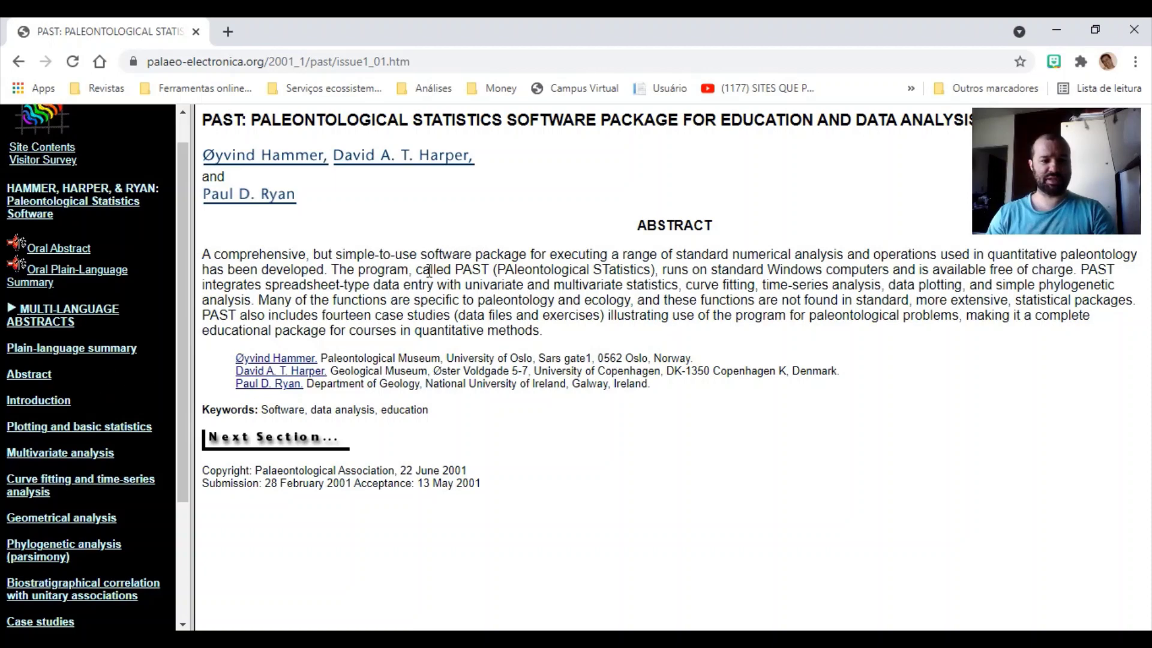
scroll(100, 528, down, 1)
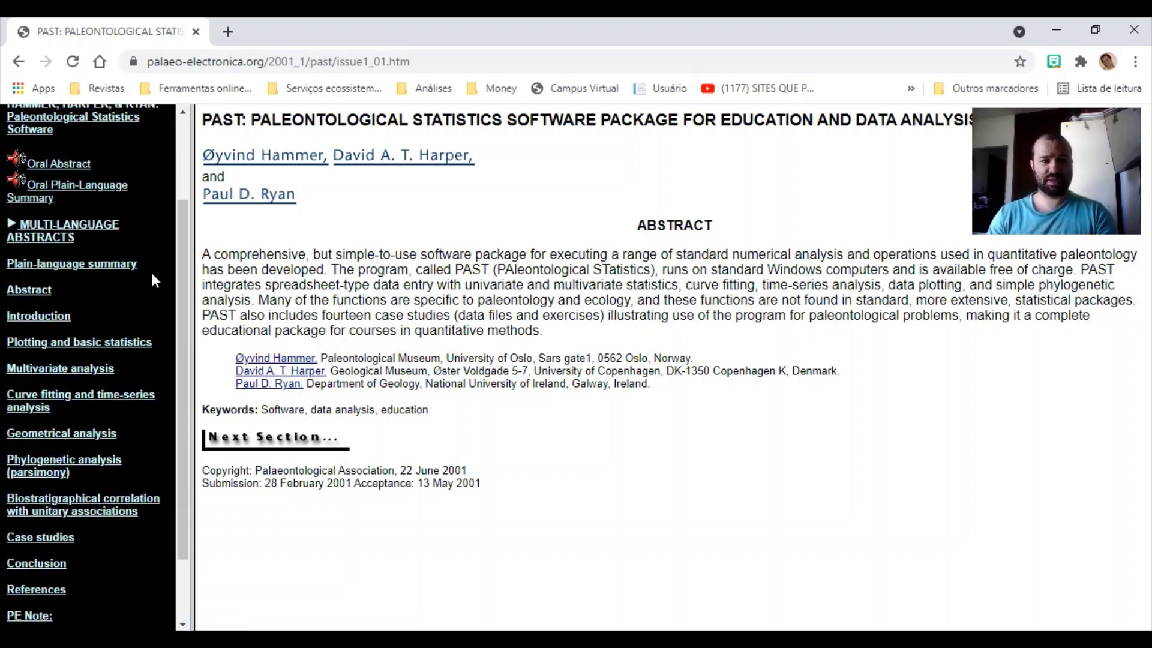
scroll(150, 270, up, 2)
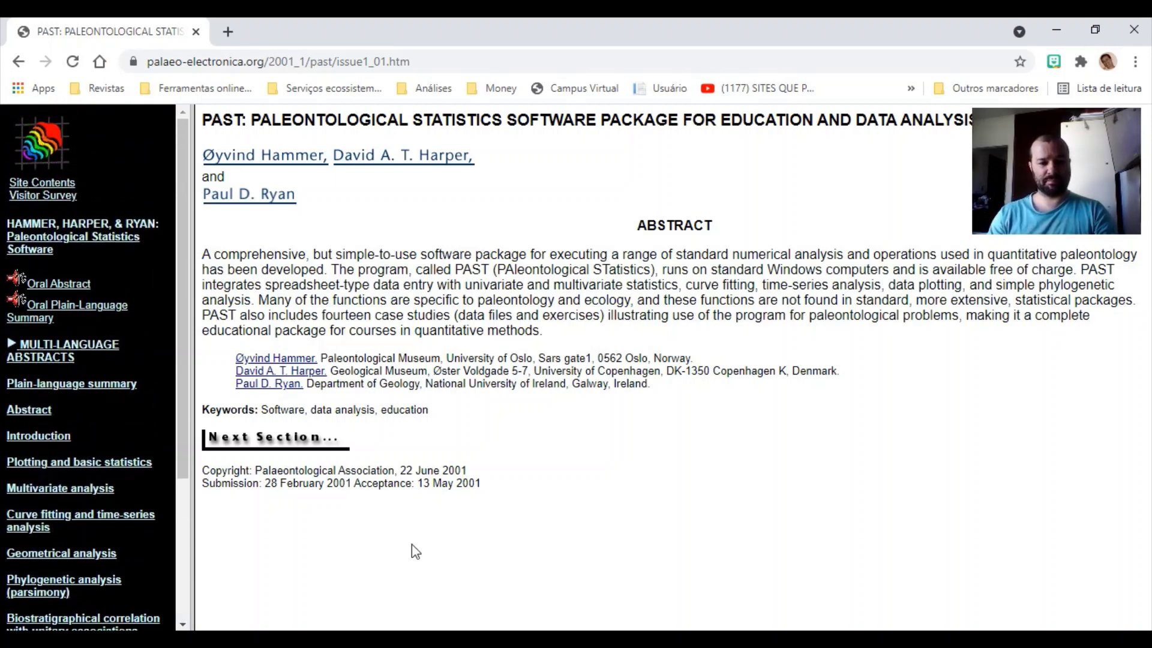
- Switch to the empty PAST spreadsheet, show the column attributes and name the first two columns 1 and 2
mouse_move(392, 639)
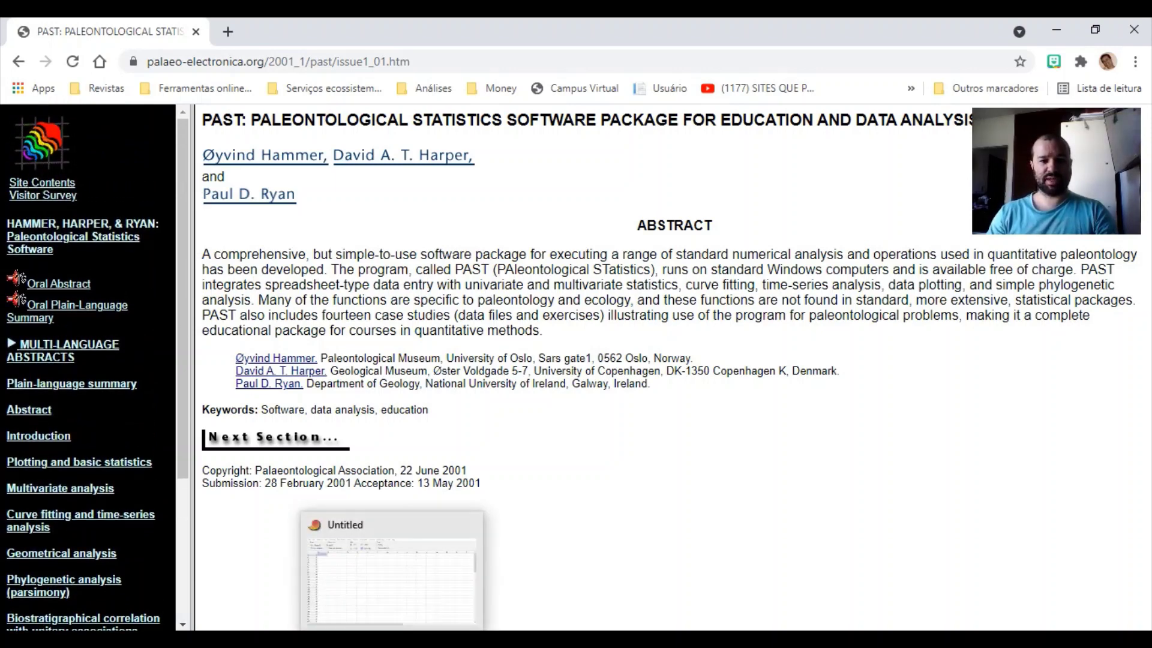
click(392, 570)
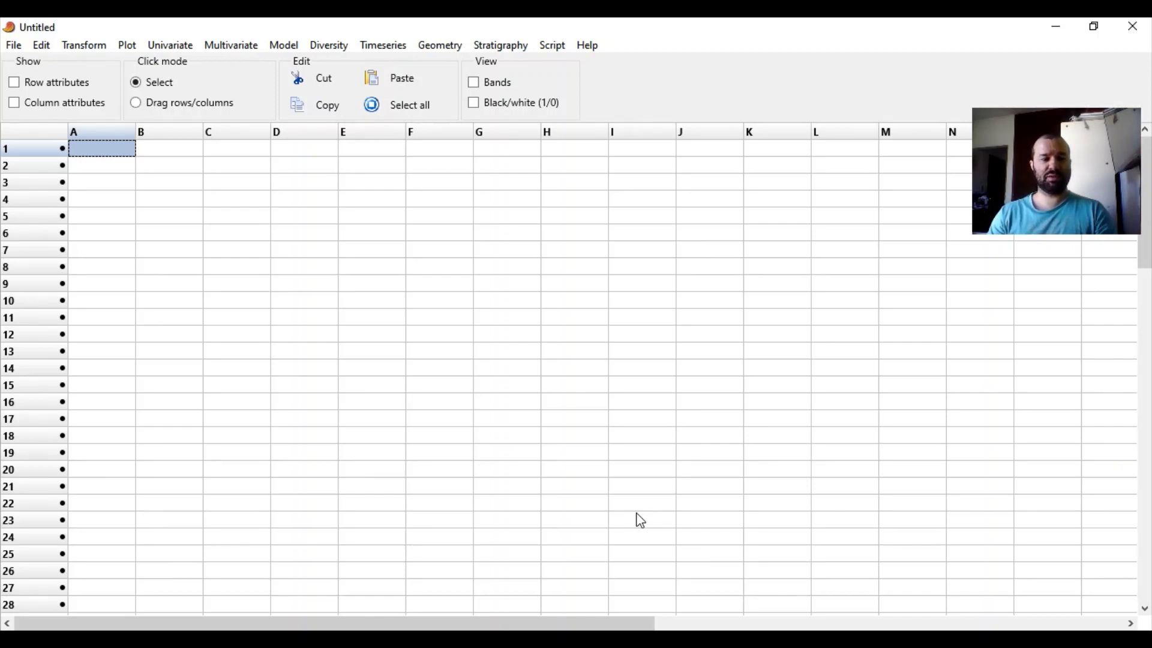
click(78, 107)
click(90, 169)
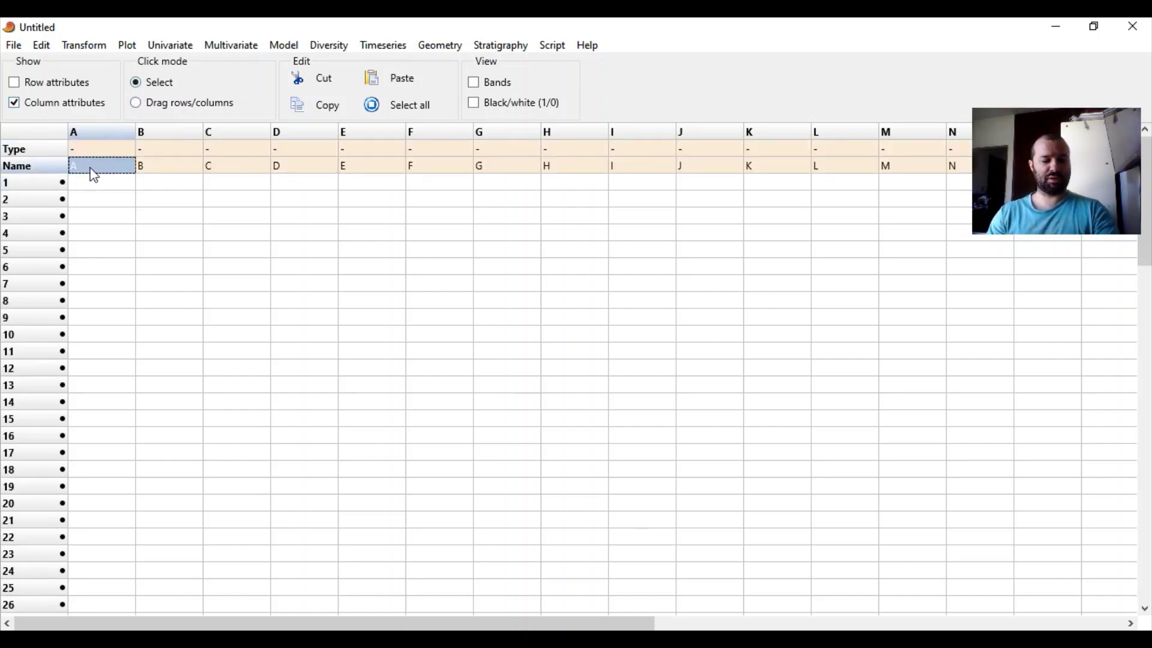
text(1)
key(Tab)
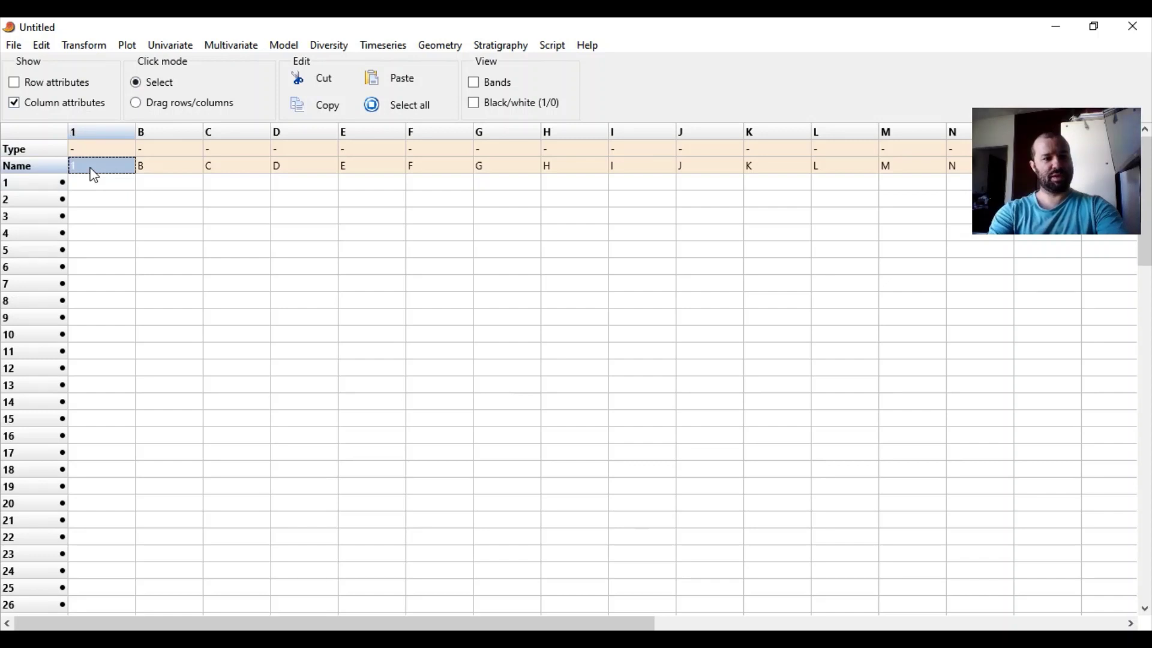
text(2)
key(Tab)
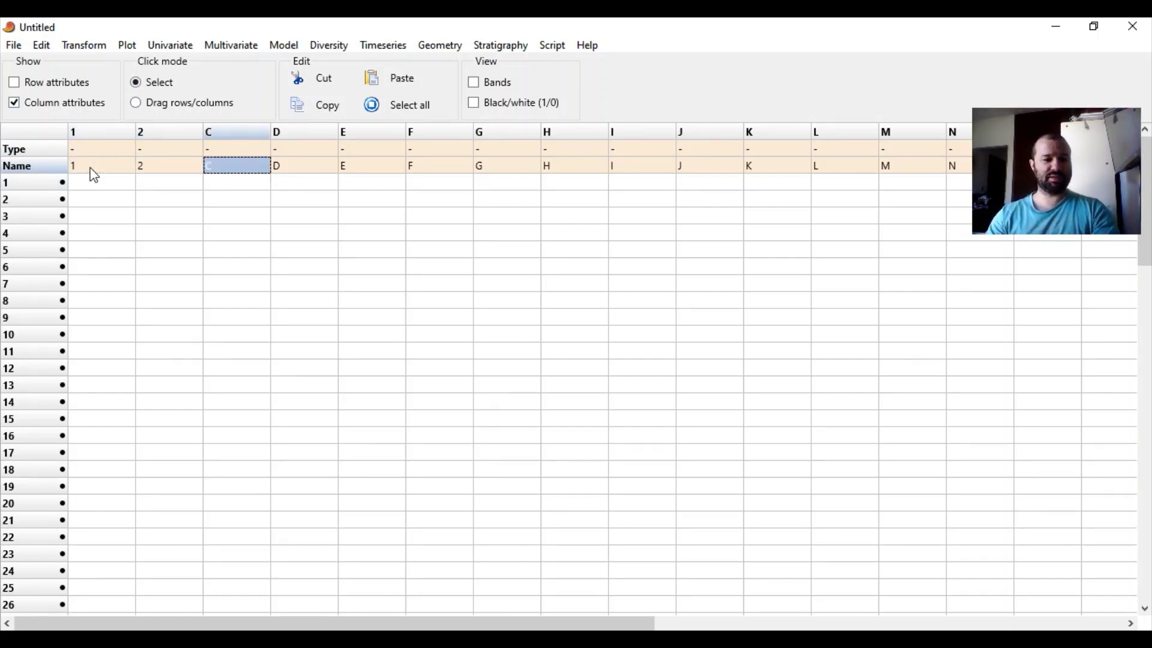
- Hide the column attributes and show the row attributes of the spreadsheet
click(39, 107)
click(47, 87)
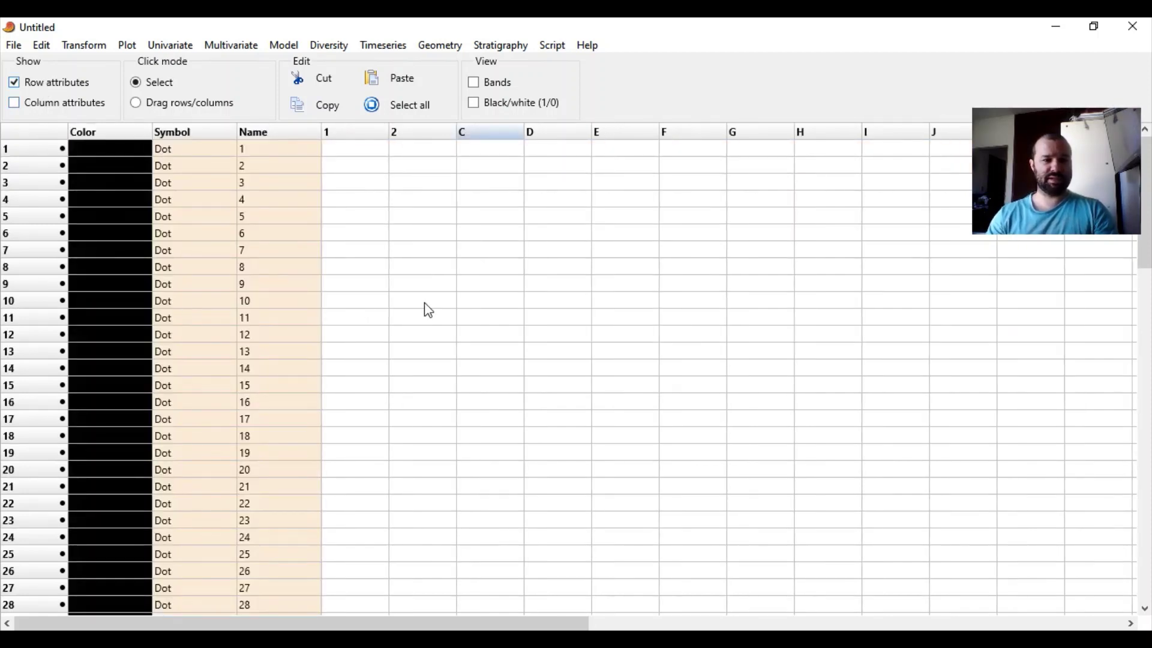
- Hide the row attributes of the PAST spreadsheet
click(60, 87)
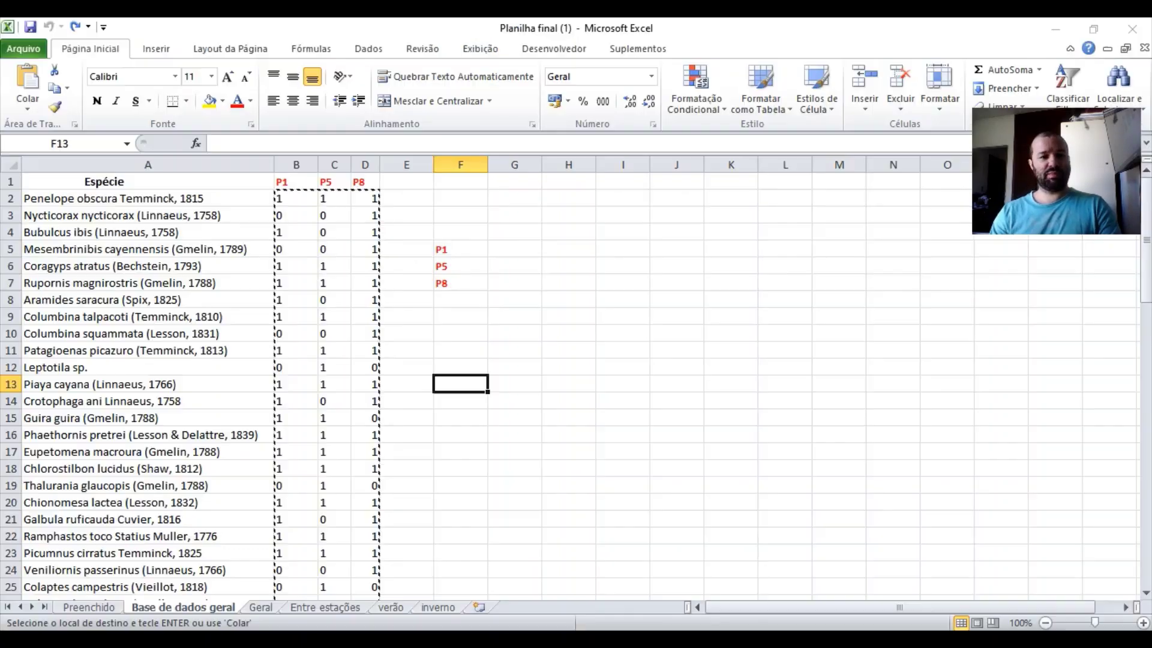
- Switch to the Excel sheet Base de dados geral and paste the P1, P5 and P8 presence values from B2:D81 transposed at G3
click(432, 540)
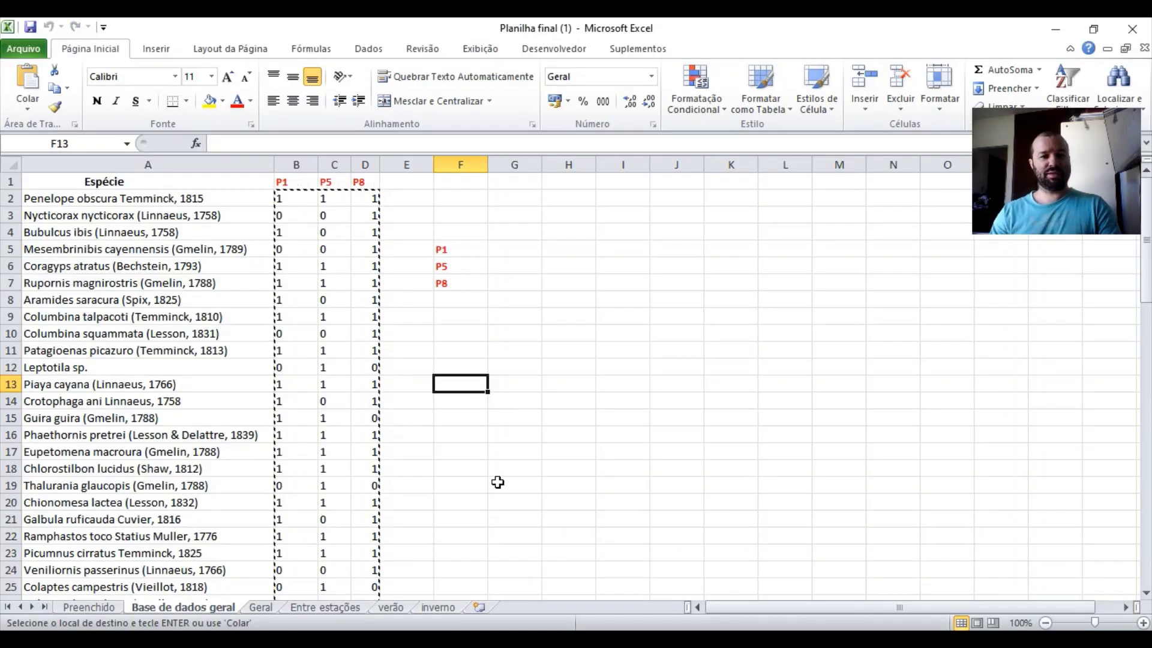
click(299, 197)
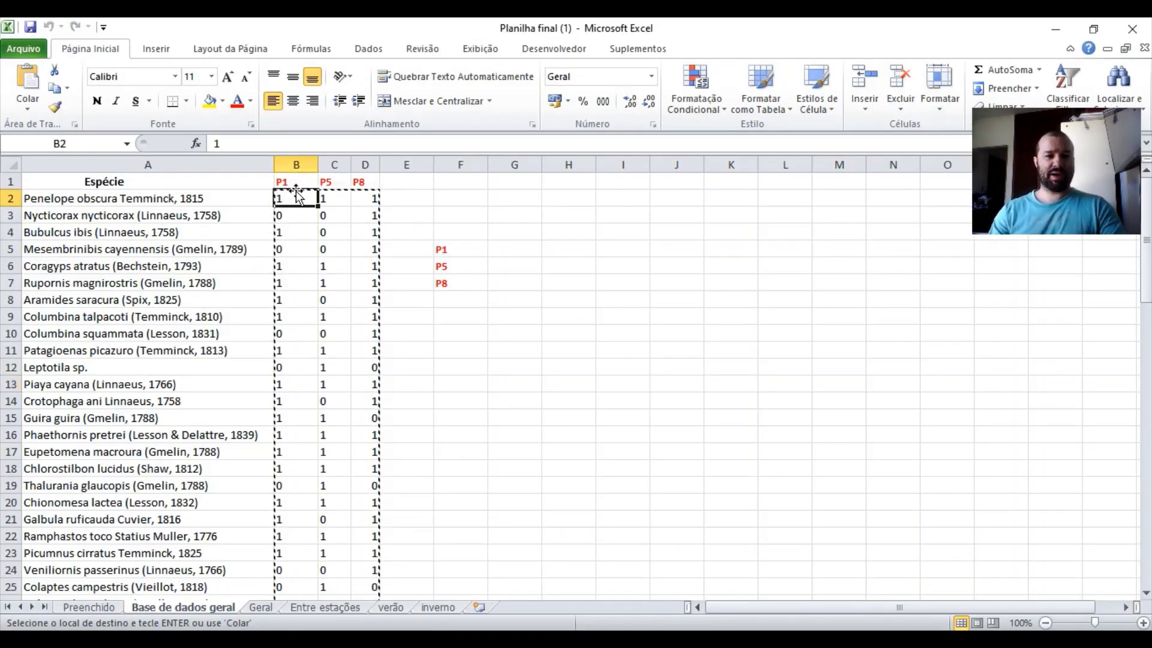
key(ctrl+shift+Right)
key(ctrl+shift+Down)
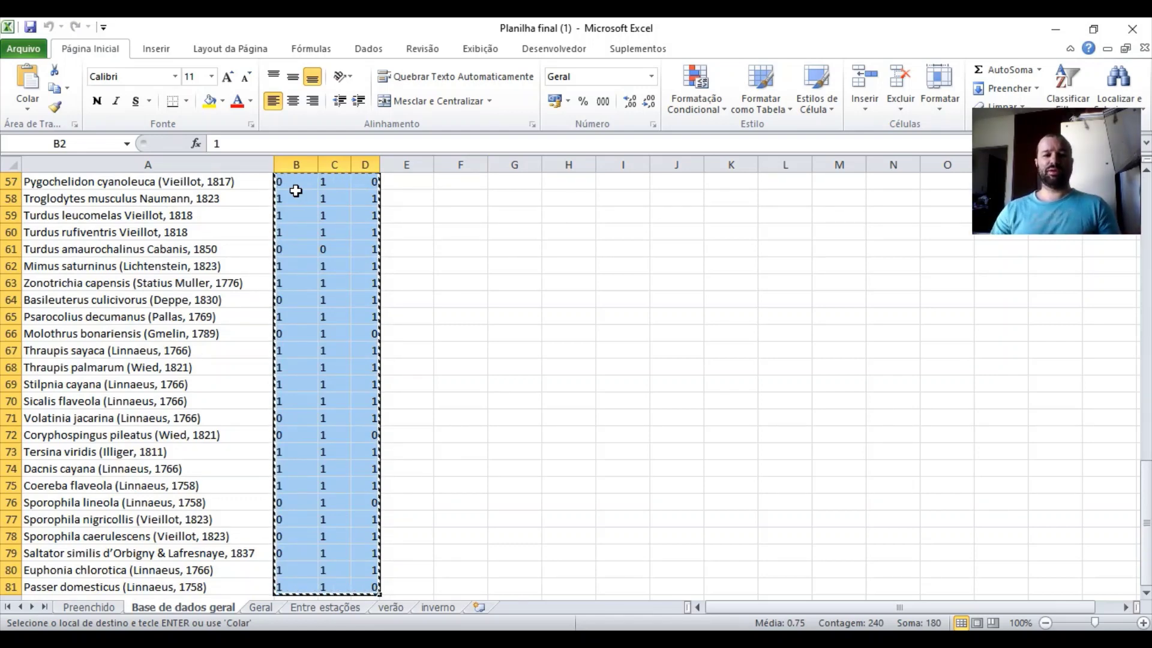
scroll(348, 269, up, 6)
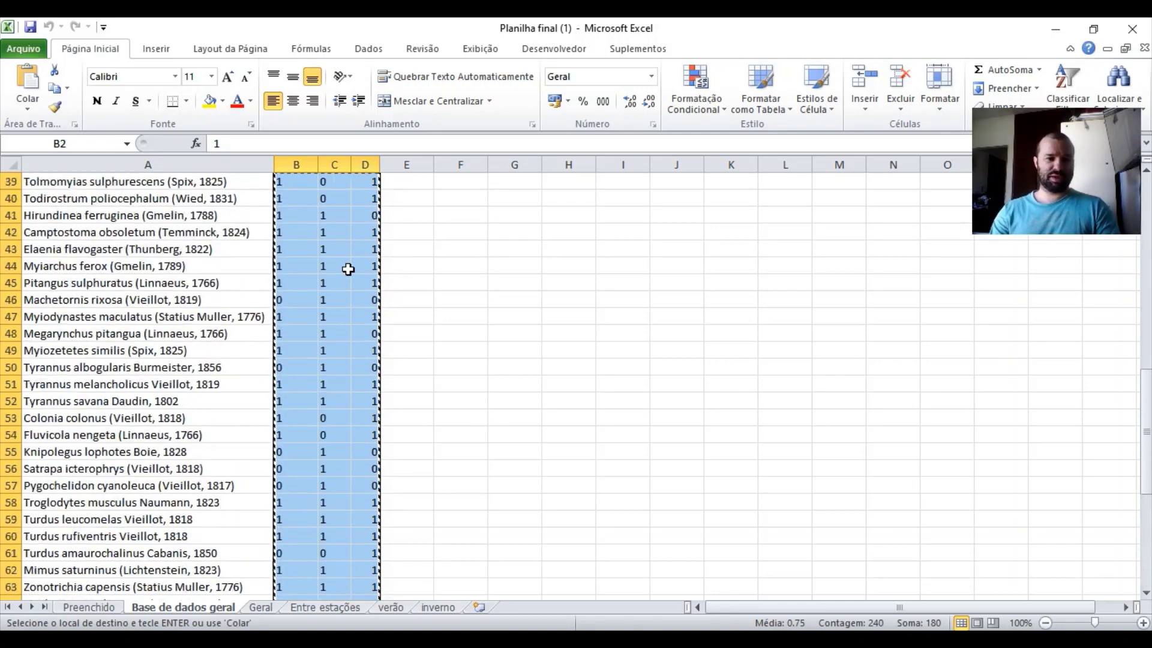
scroll(348, 269, up, 13)
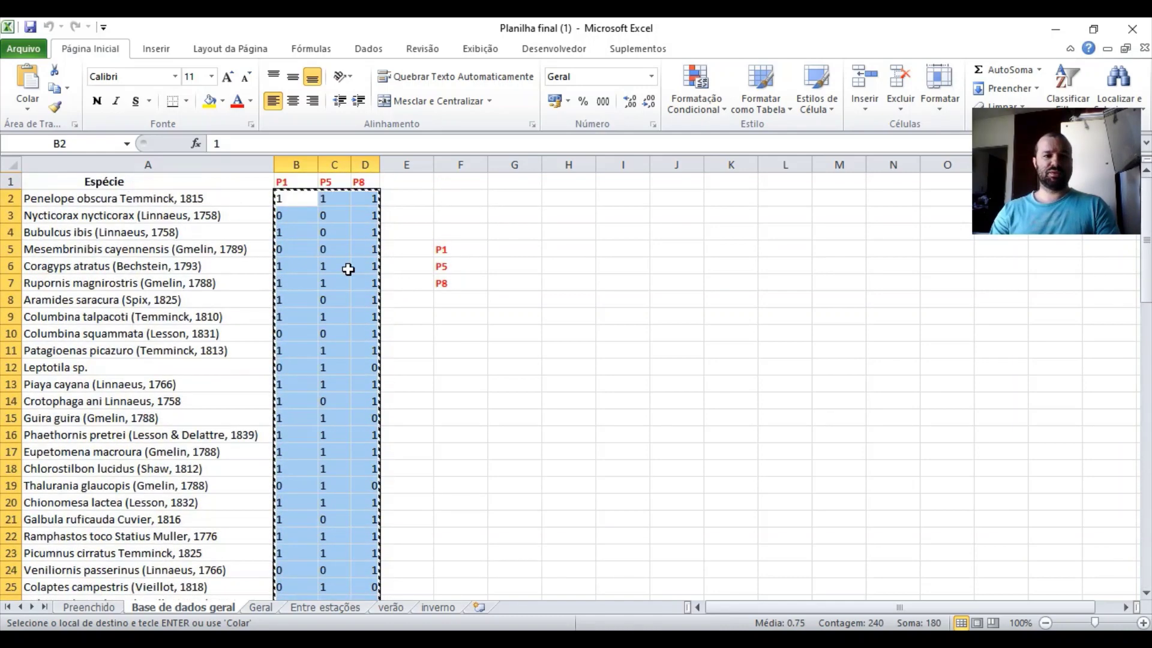
right_click(498, 219)
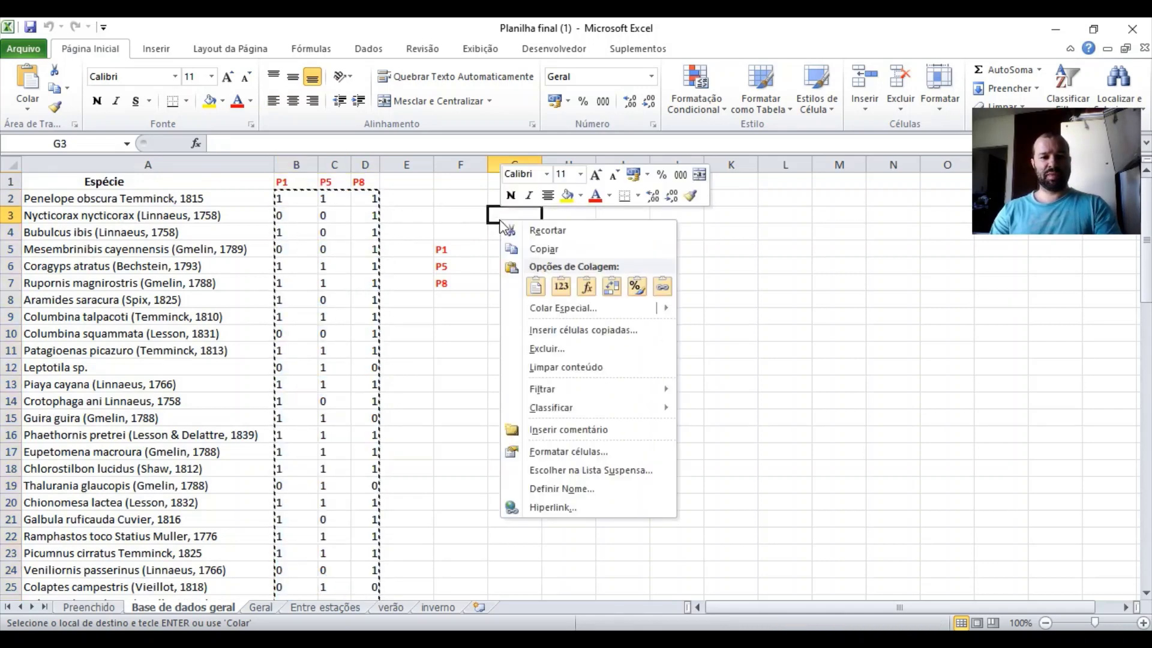
click(611, 289)
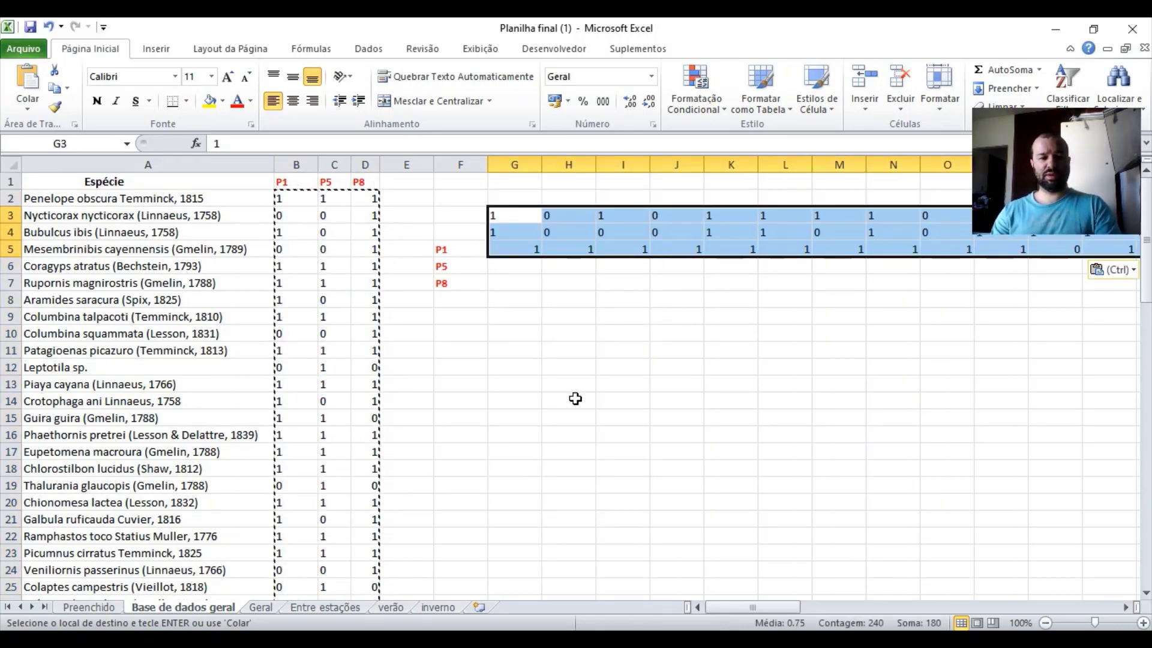
- Copy the transposed presence/absence rows from Excel and paste them into PAST starting at the first cell
key(ctrl+c)
key(alt+Tab)
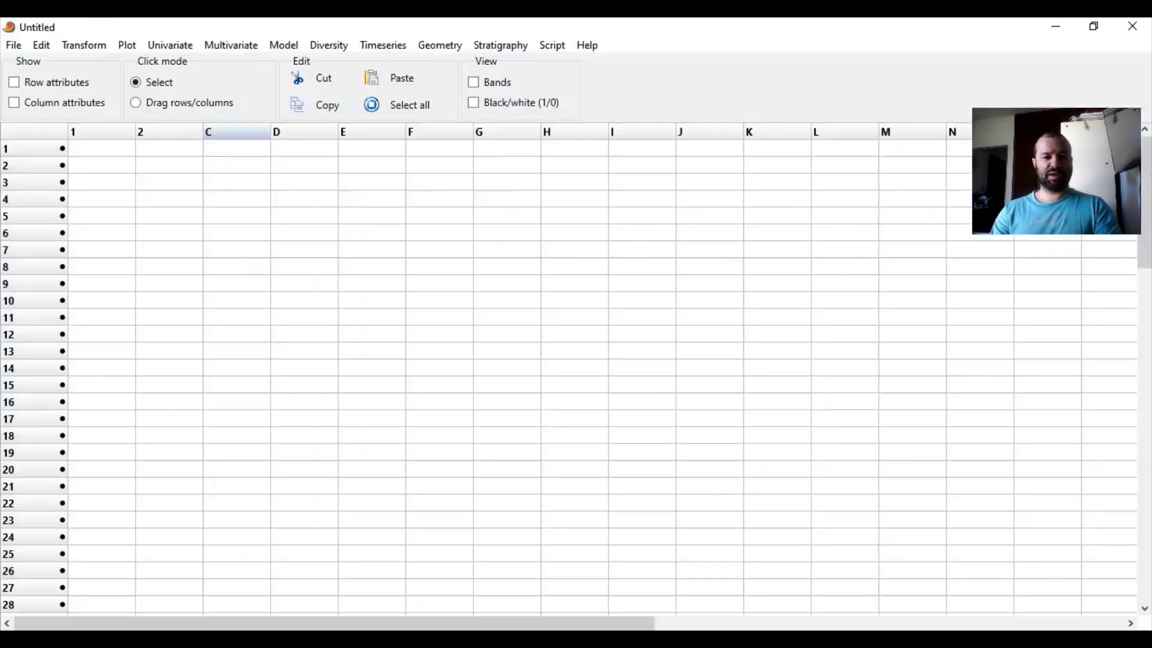
click(104, 154)
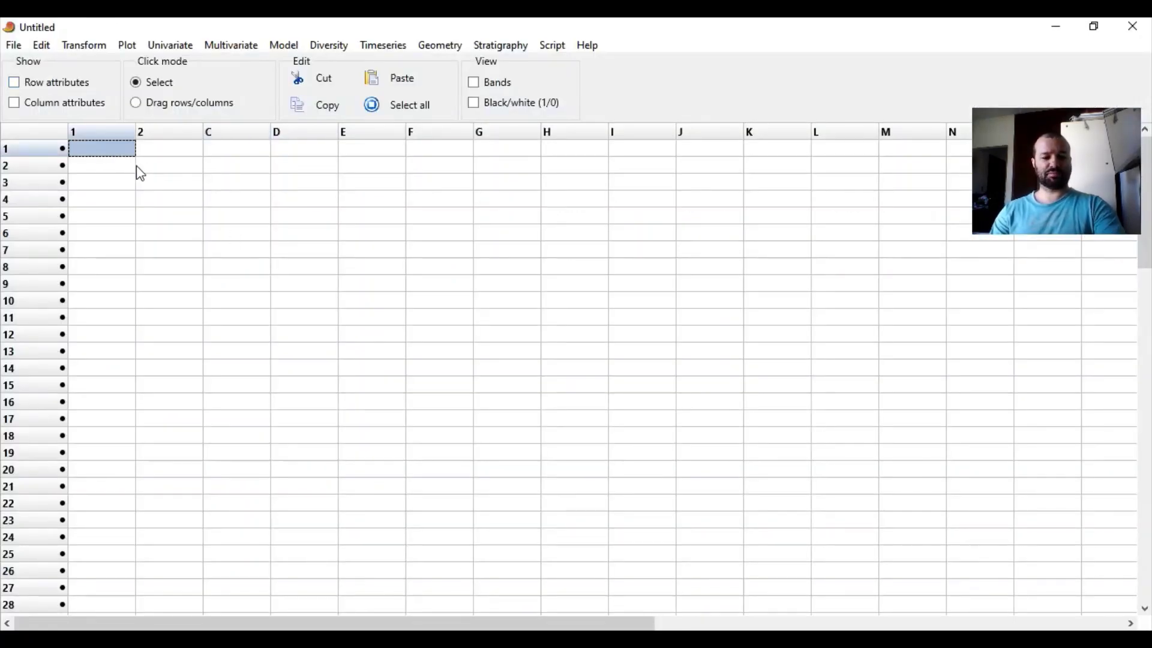
key(ctrl+v)
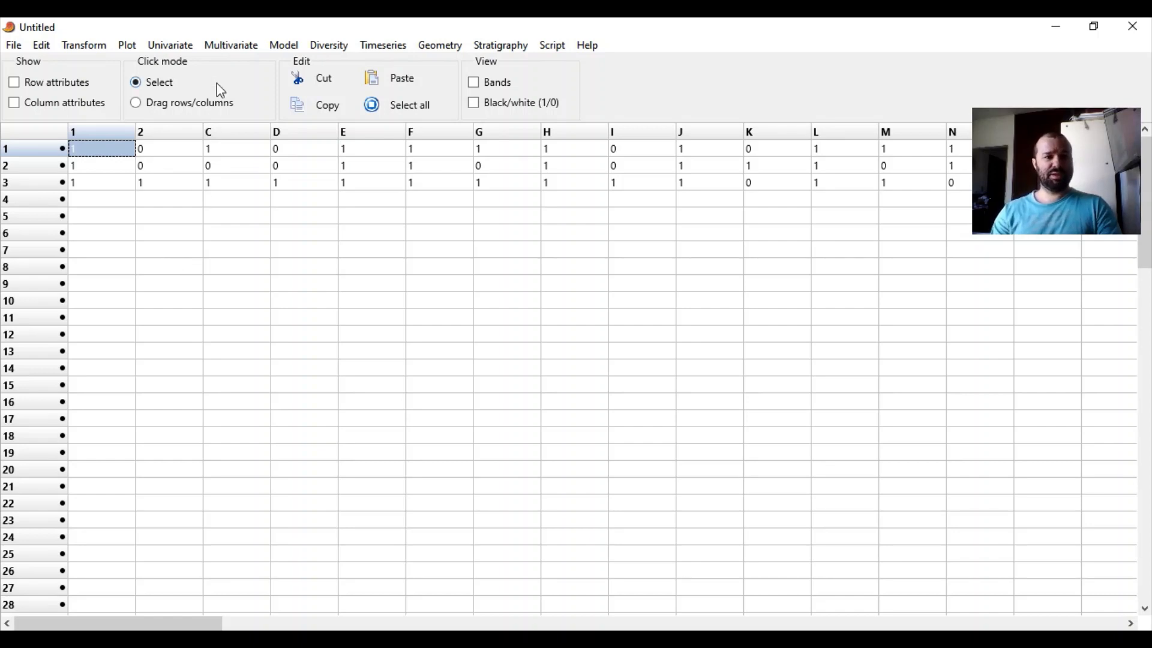
- Try to run classical clustering with only the first cell selected
click(237, 47)
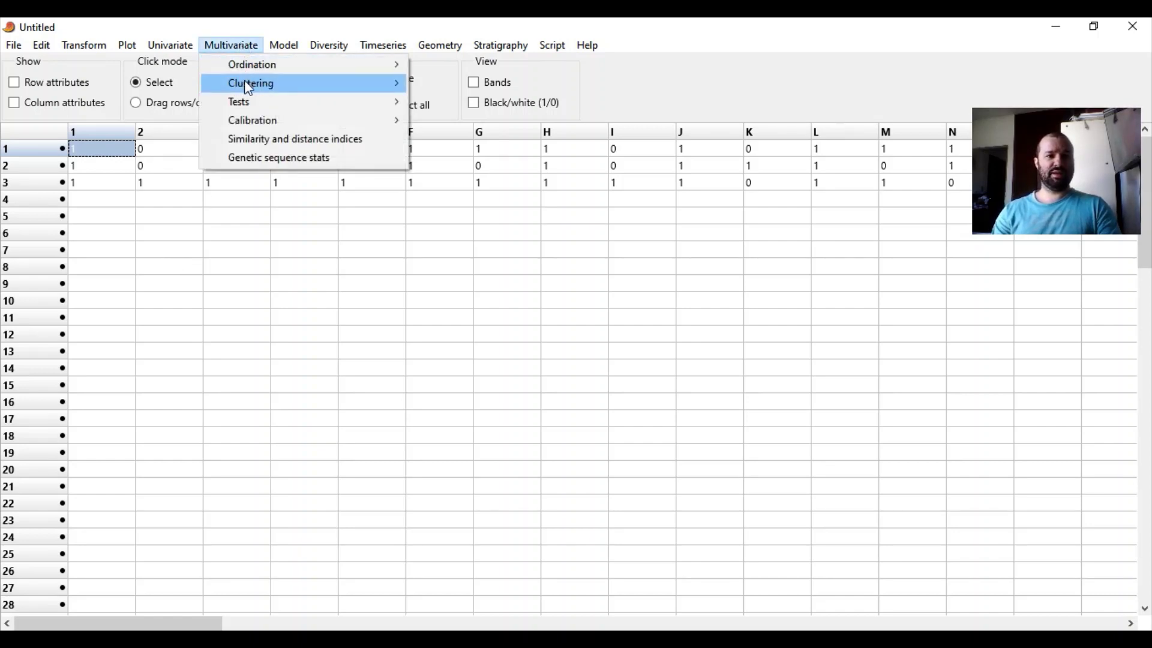
mouse_move(244, 81)
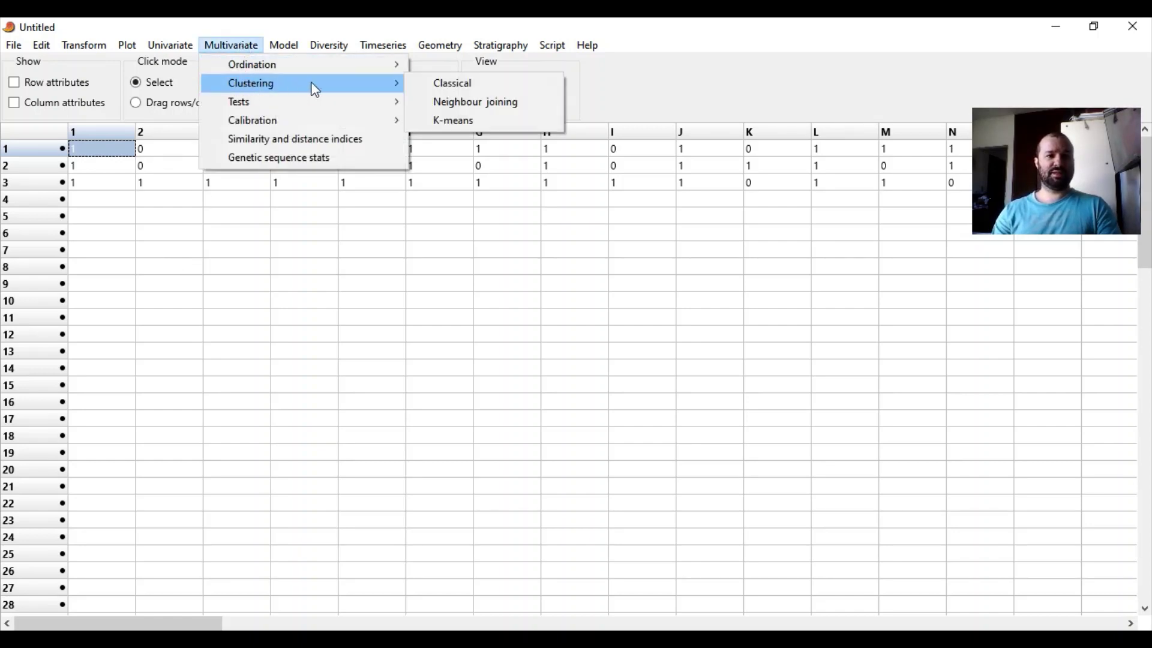
click(437, 85)
click(623, 389)
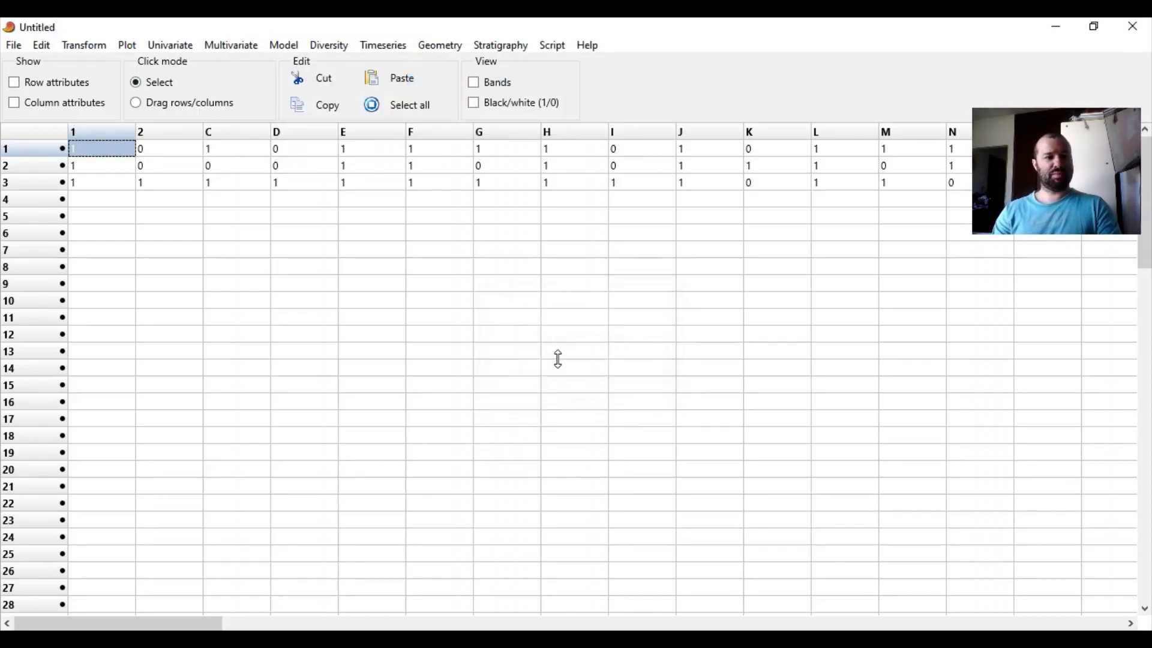
- Select rows 1 to 3 of the pasted data and run a classical cluster analysis on them
click(38, 152)
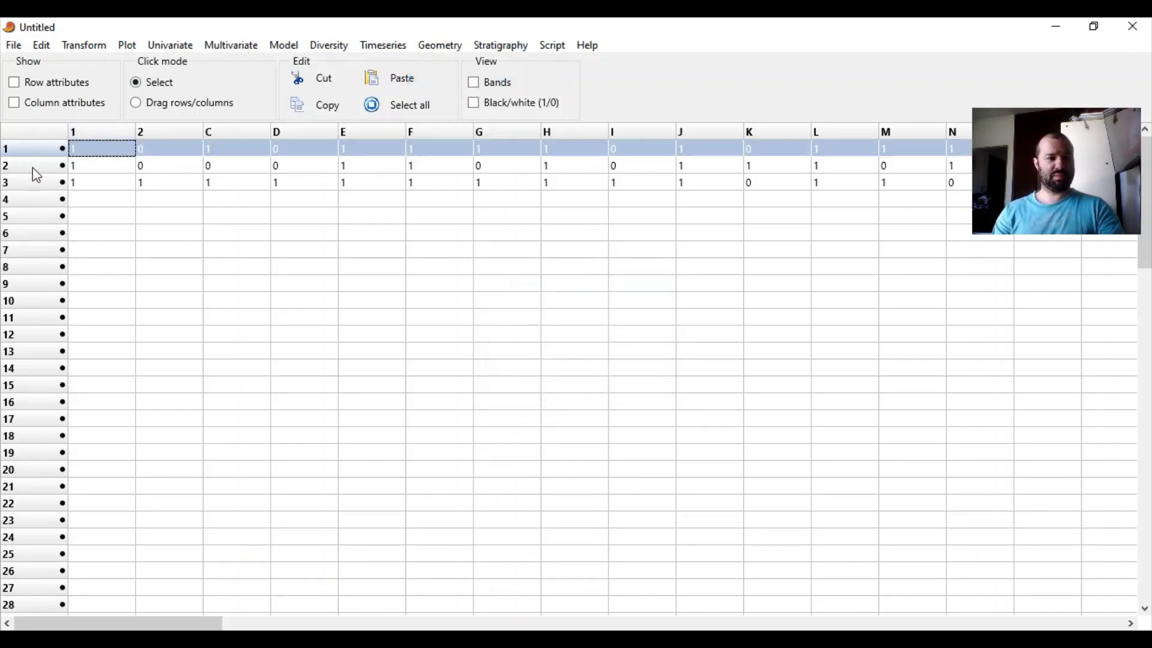
click(136, 104)
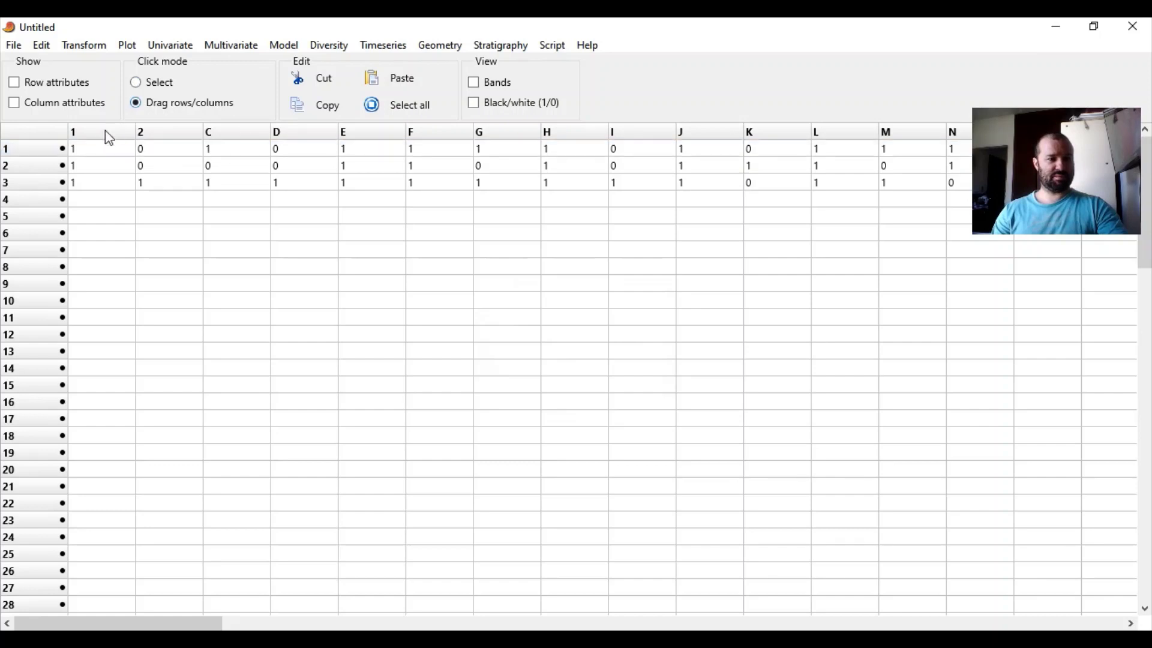
click(153, 84)
click(37, 154)
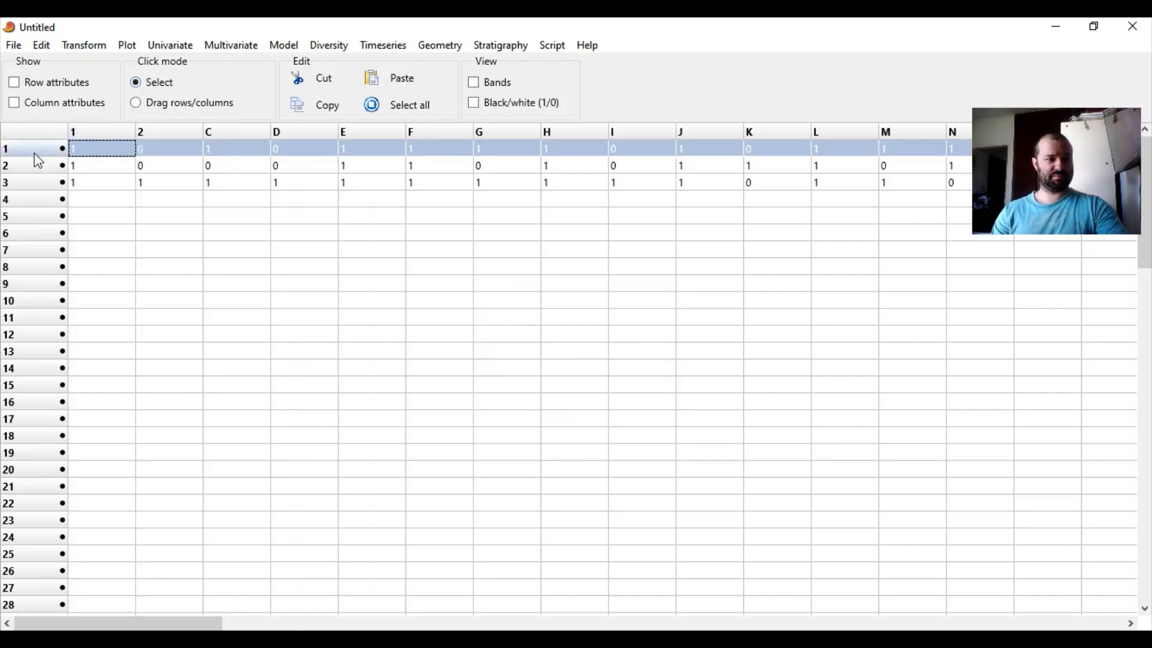
shift+click(24, 189)
click(228, 46)
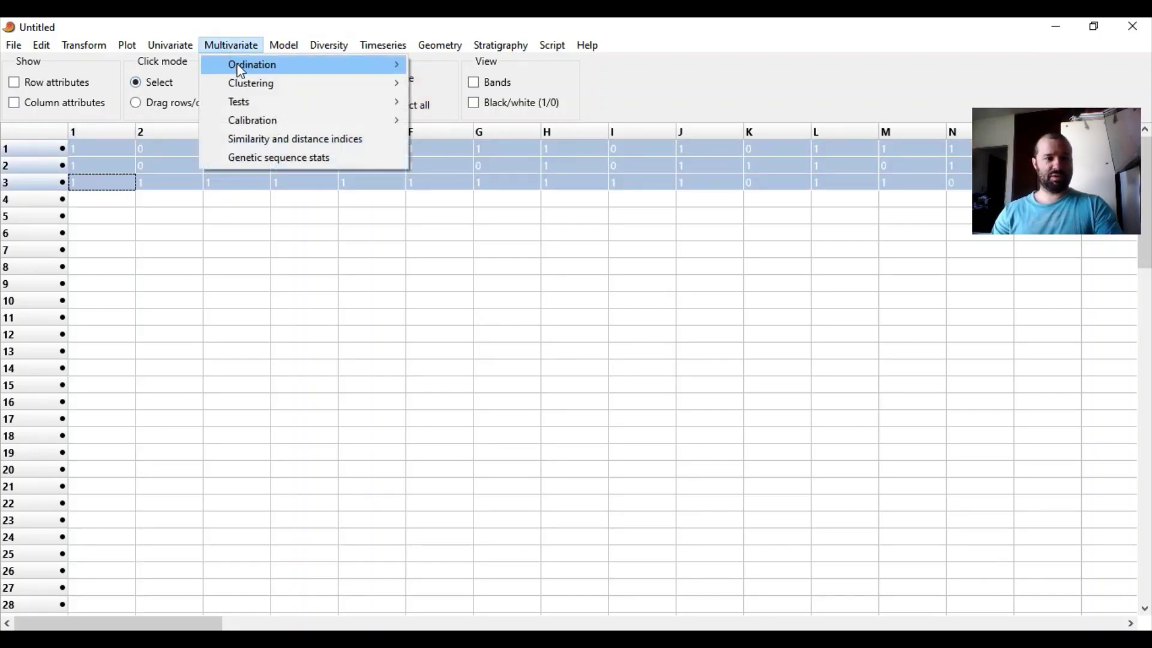
mouse_move(243, 83)
click(447, 85)
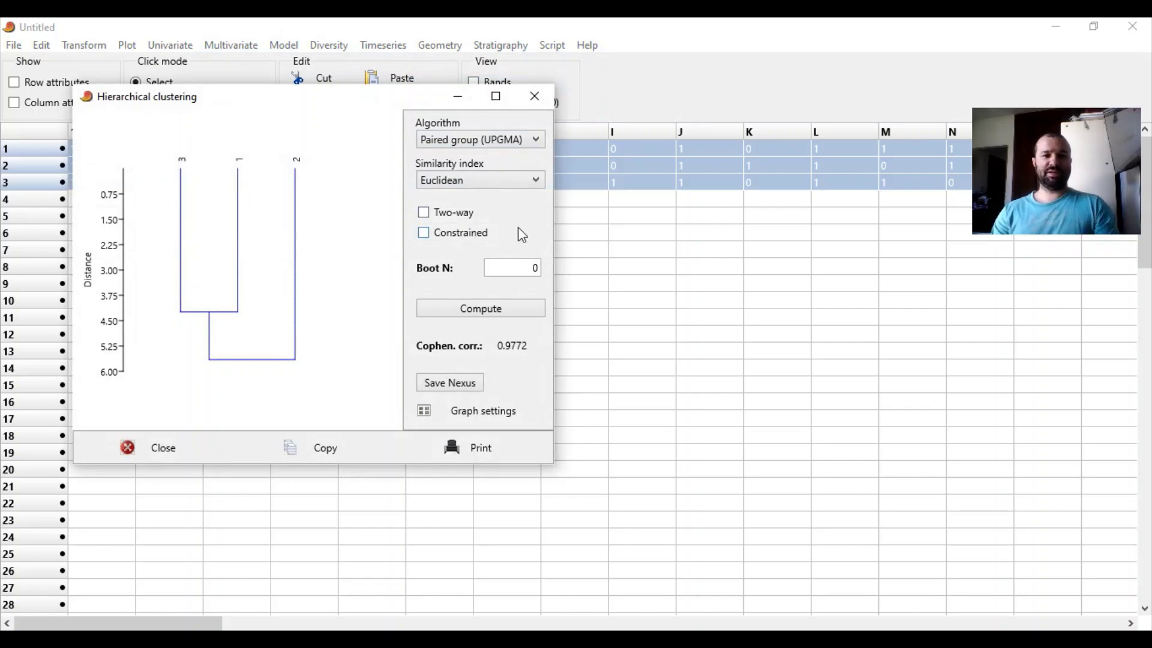
- Set the similarity index to Jaccard and compute the cluster dendrogram
click(515, 181)
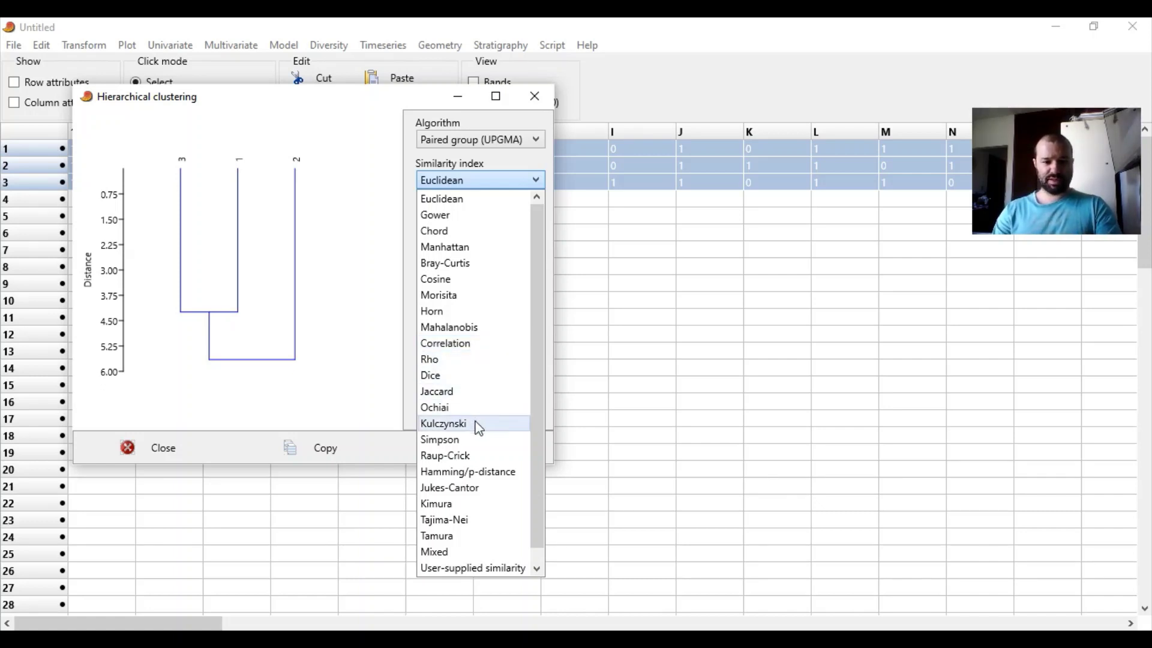
scroll(478, 430, down, 1)
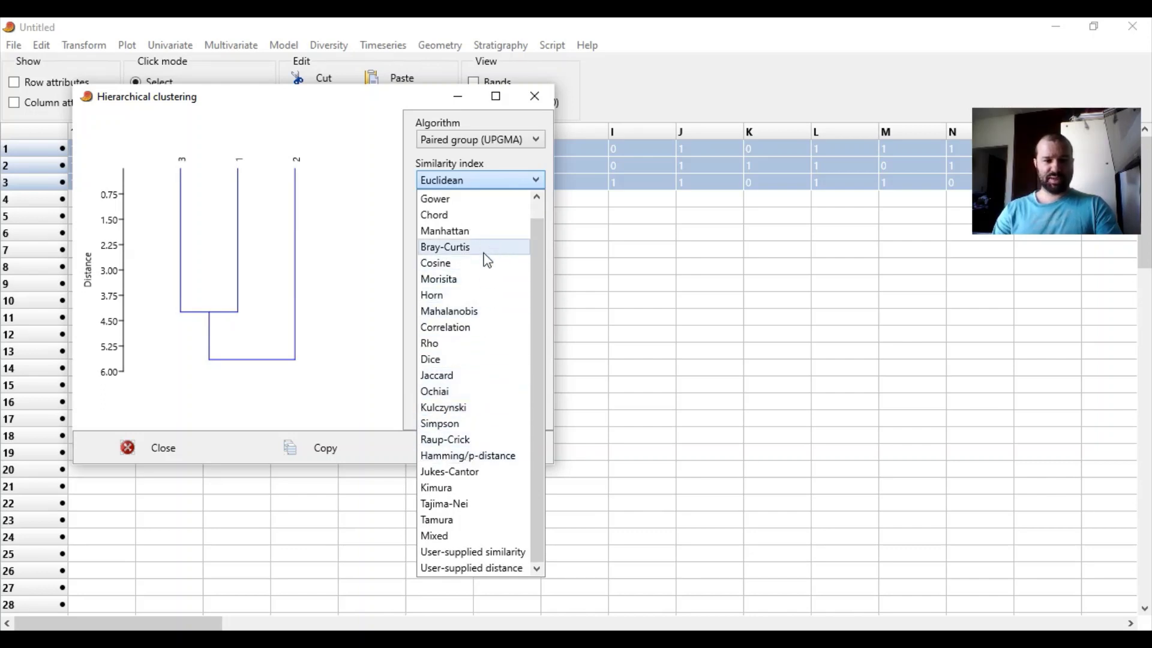
scroll(486, 245, up, 1)
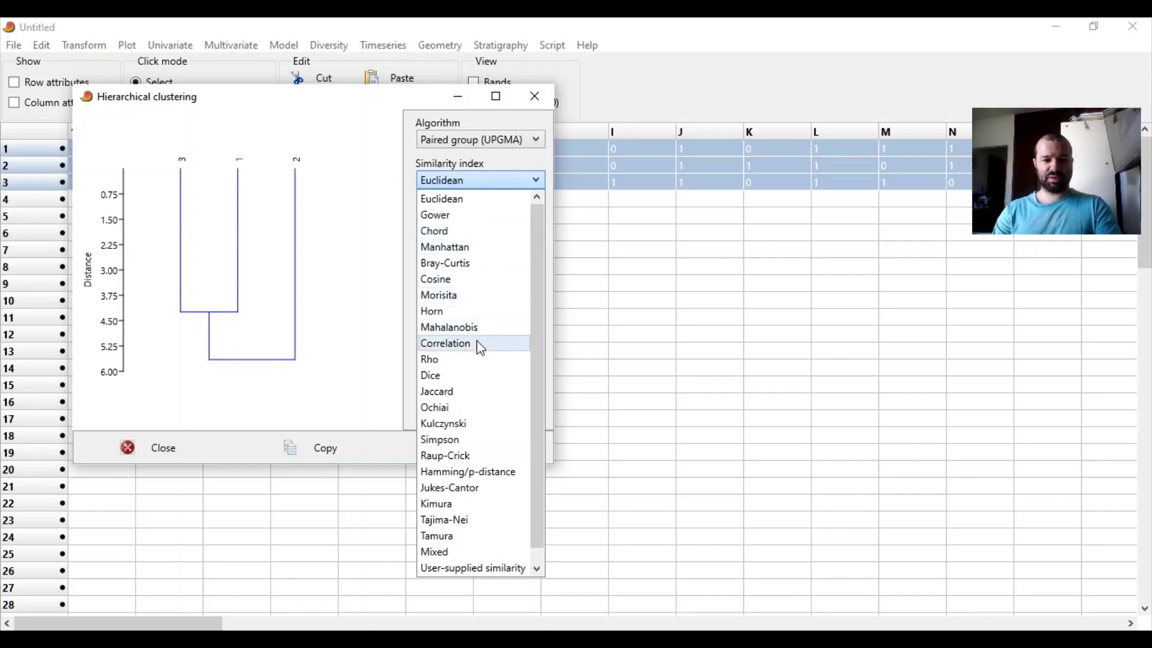
click(467, 393)
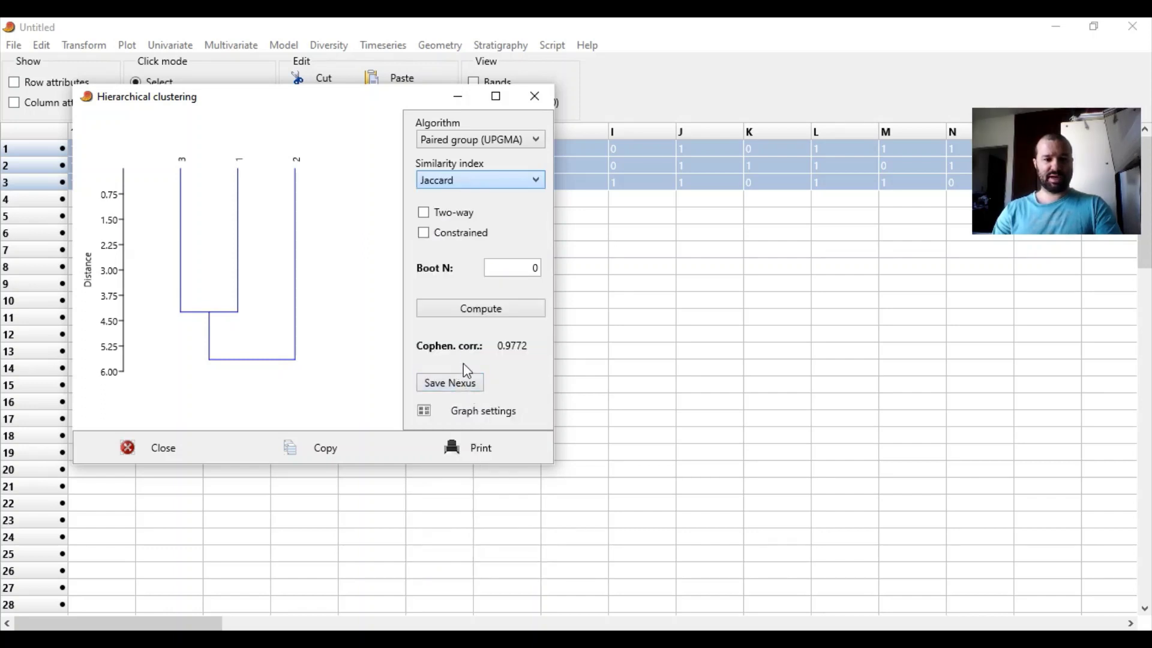
click(495, 310)
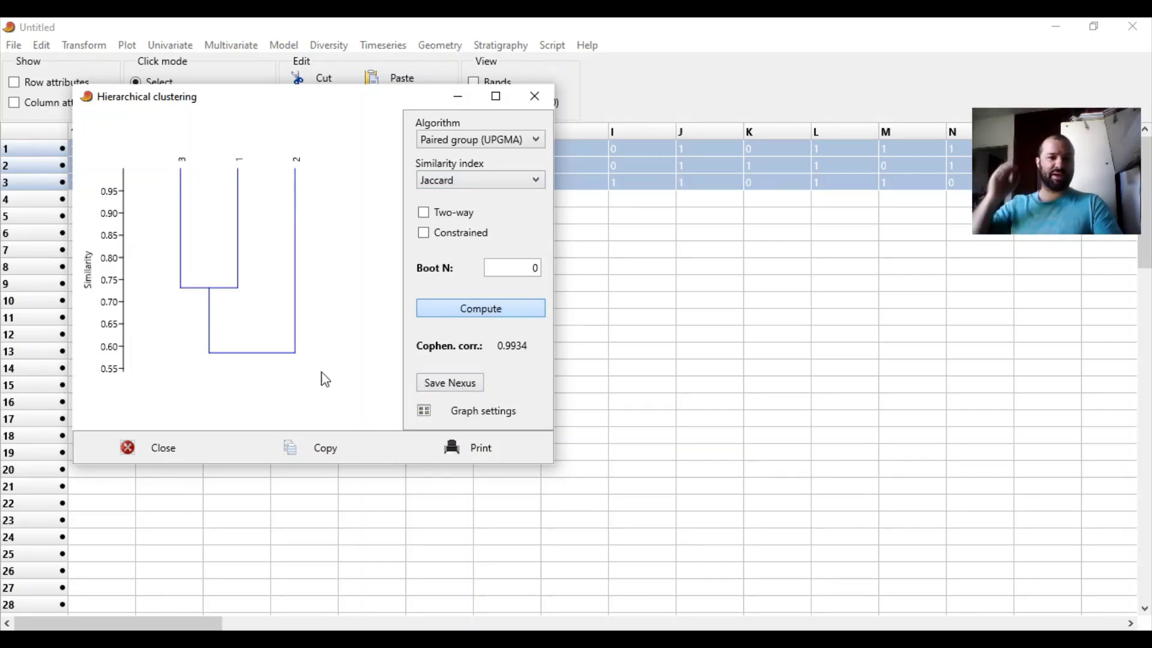
- Keep the Paired group (UPGMA) algorithm and open the bootstrap number for editing
click(478, 141)
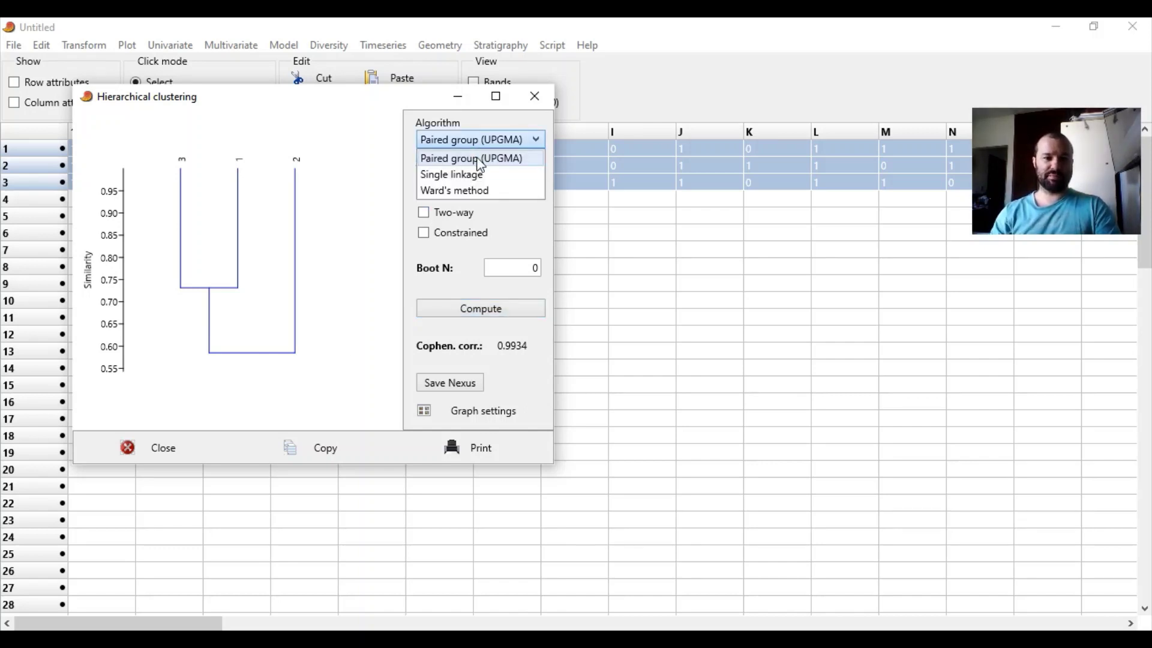
click(477, 158)
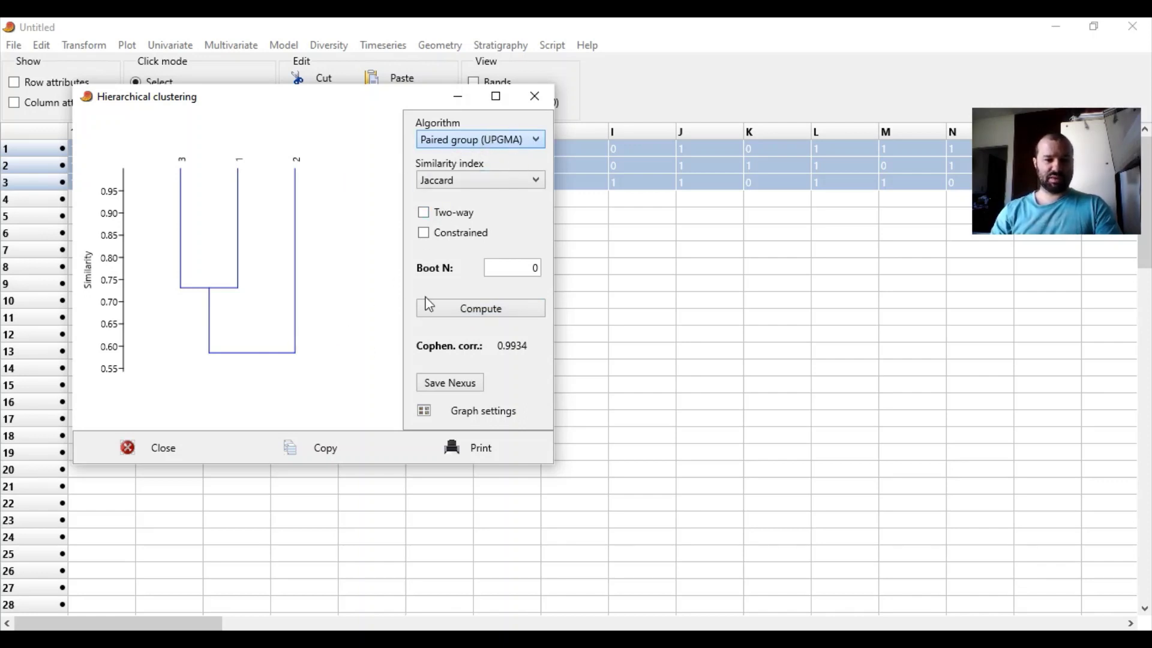
double_click(525, 267)
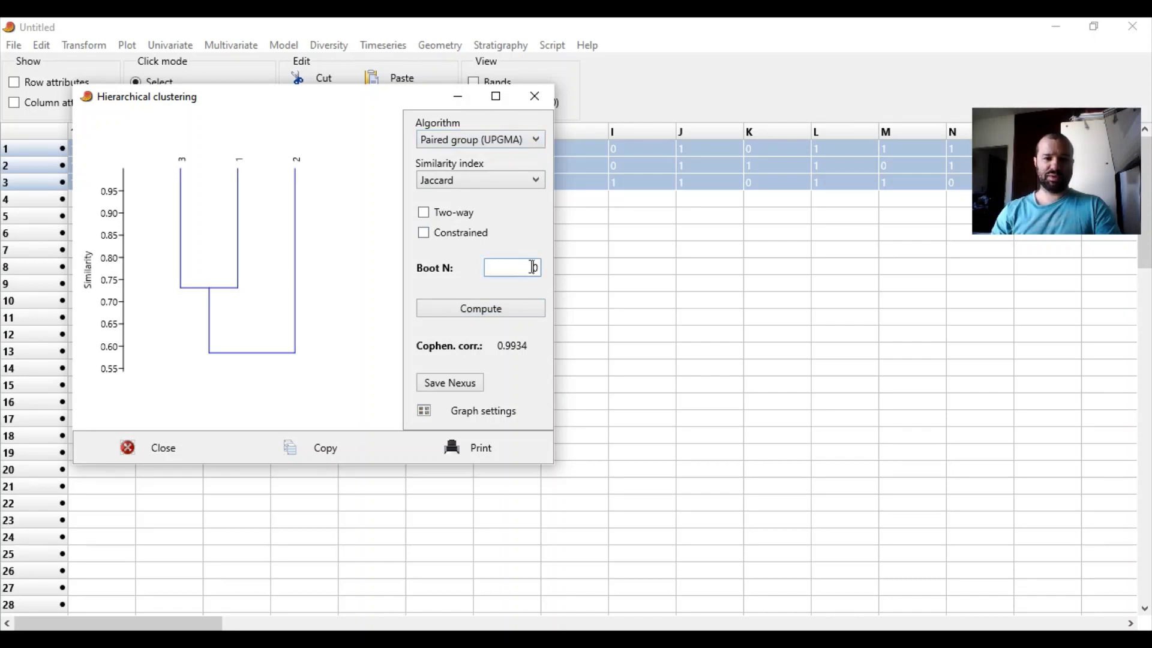